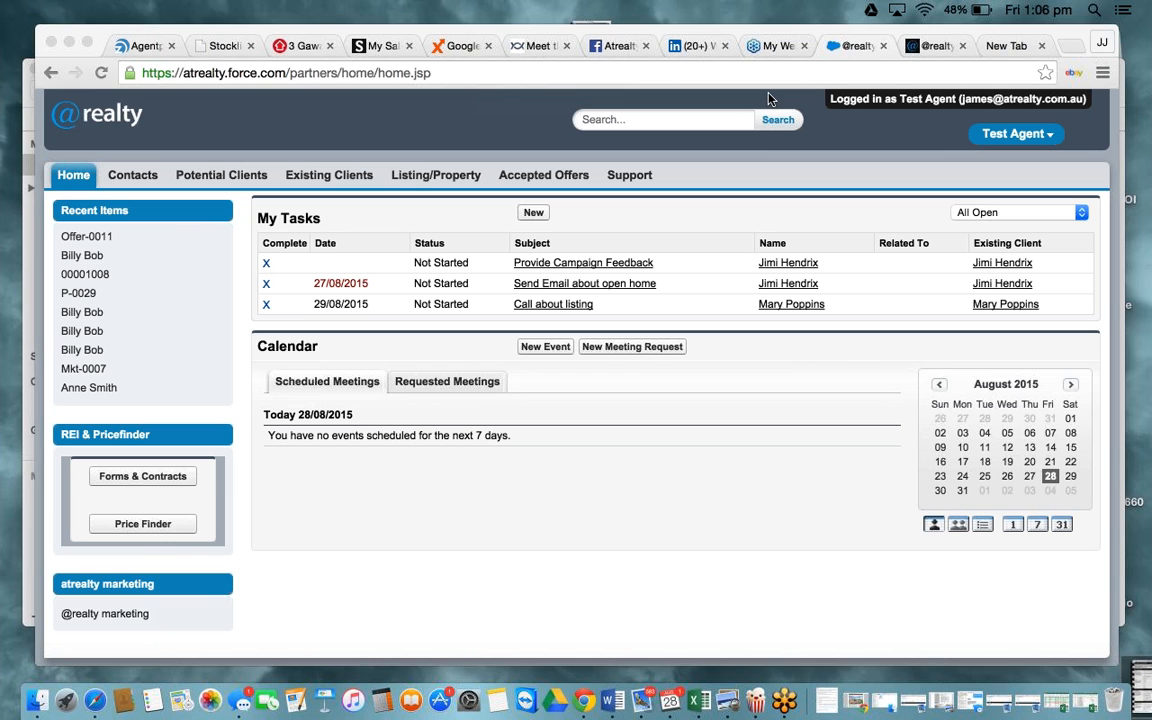
{"action": "left_click", "coordinate": [89, 44]}
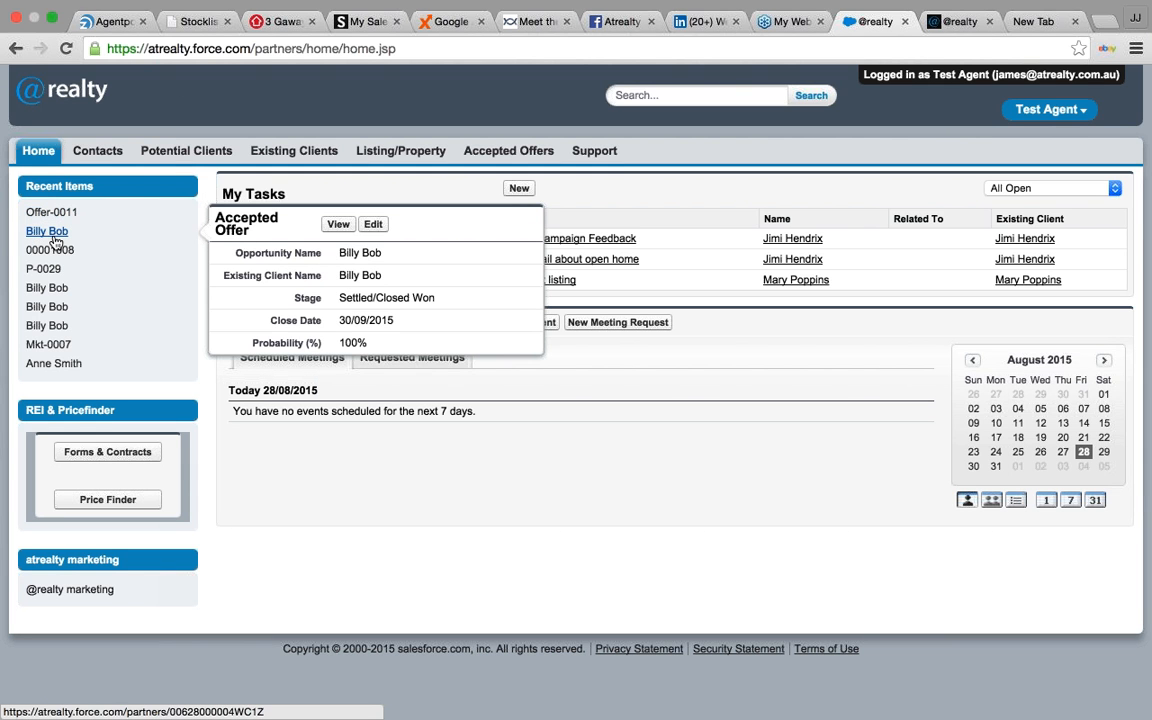
{"action": "mouse_move", "coordinate": [85, 251]}
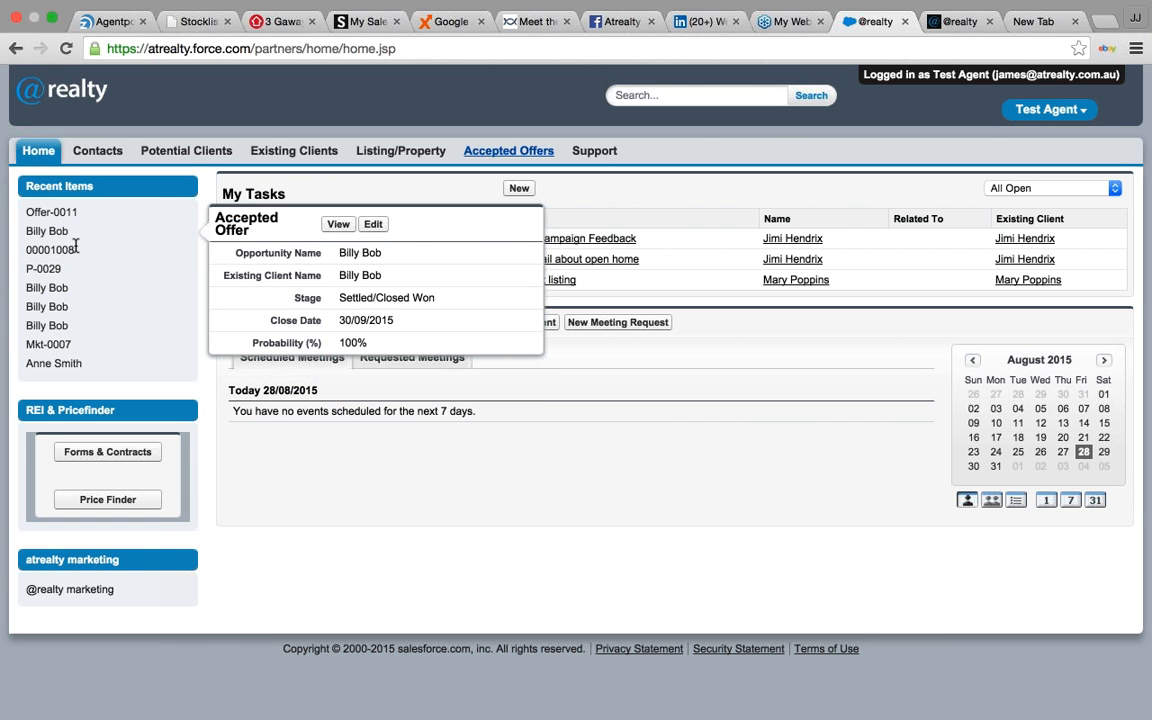
{"action": "left_click", "coordinate": [627, 94]}
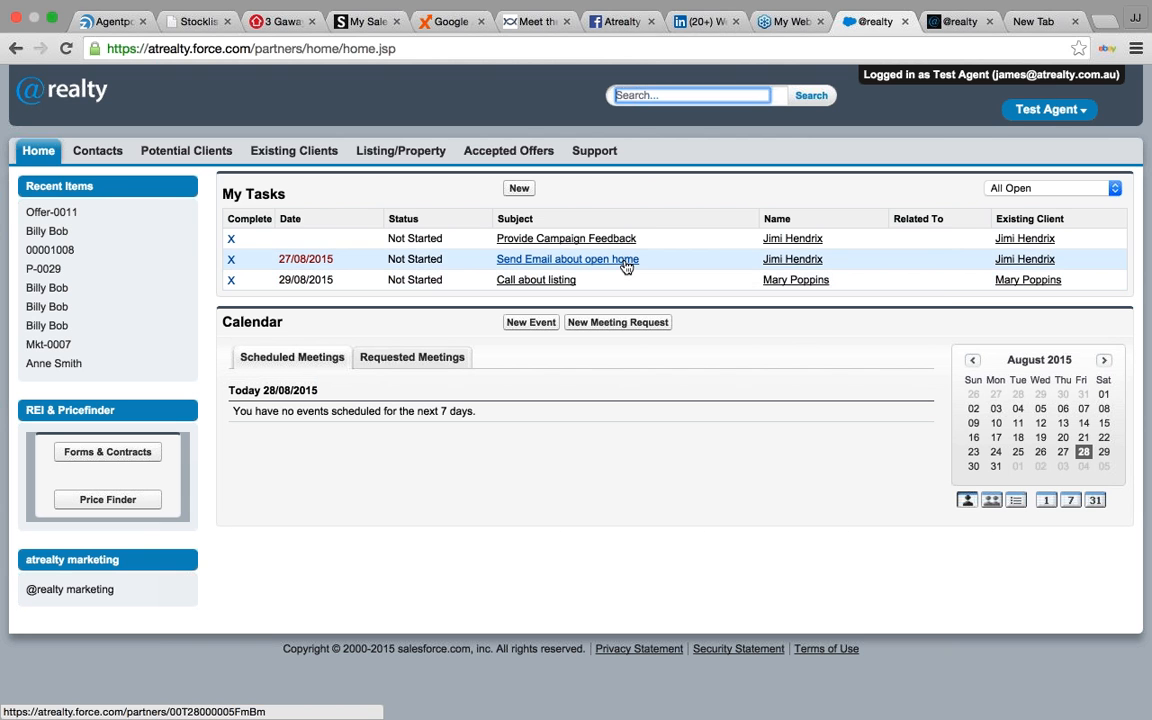
{"action": "mouse_move", "coordinate": [625, 263]}
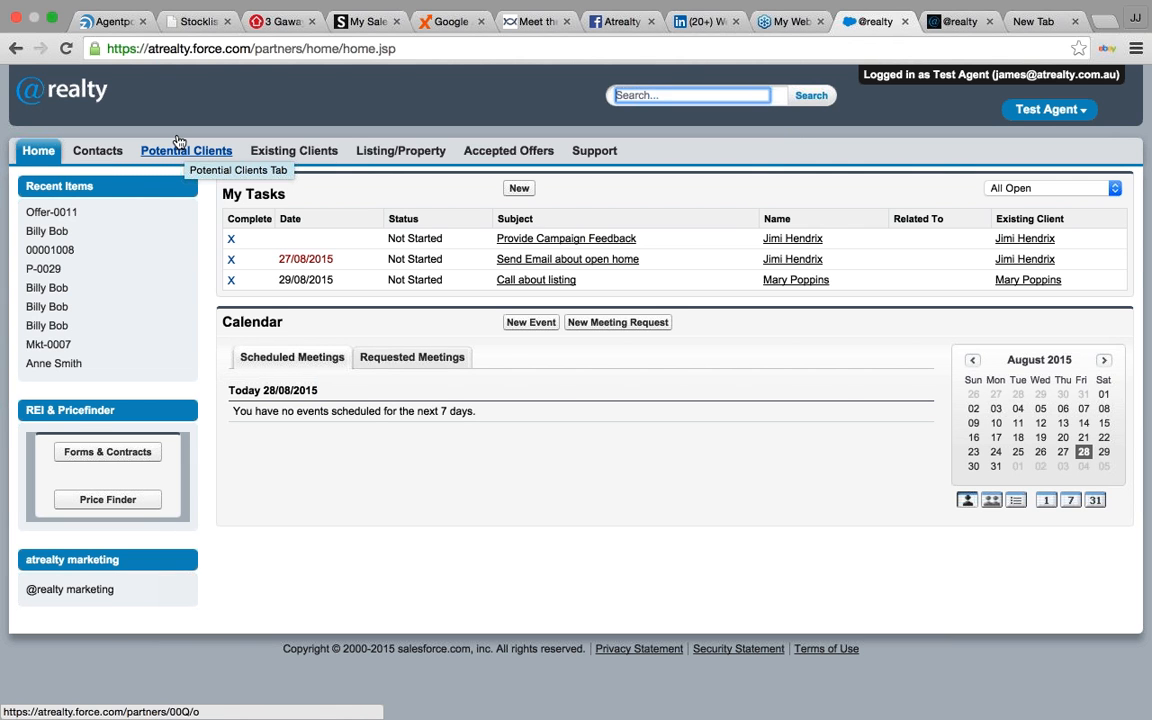
- Browse potential clients, property listings and accepted offers, ending on the Support cases page
{"action": "left_click", "coordinate": [179, 140]}
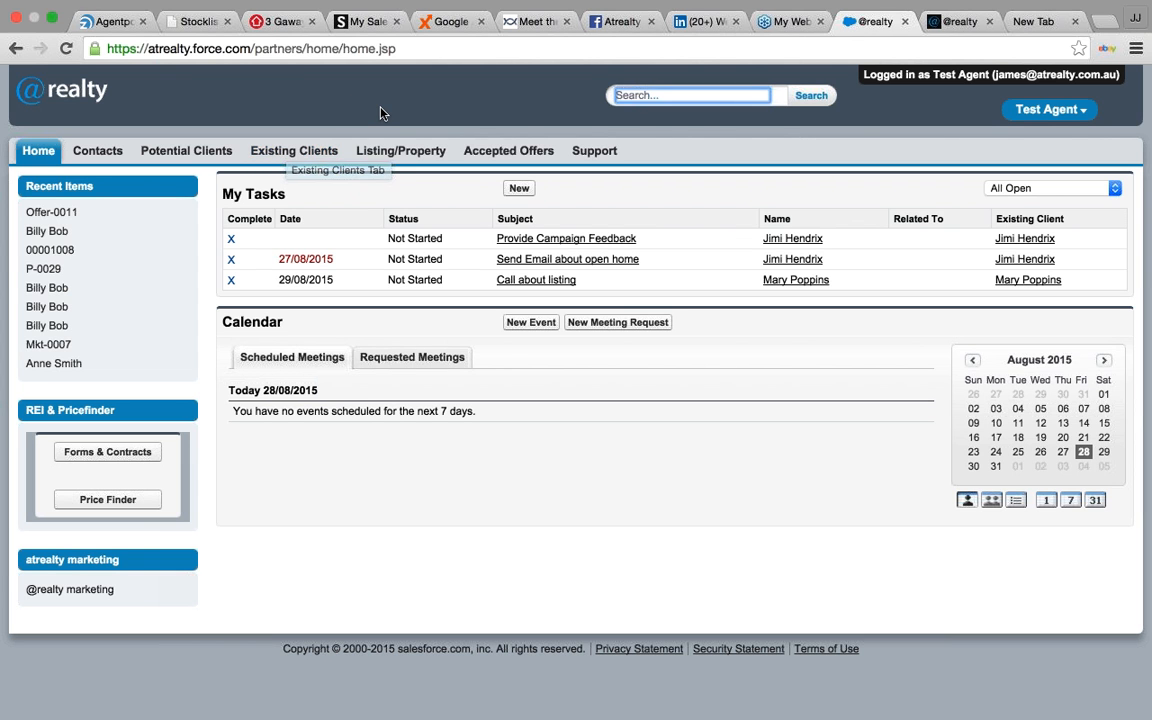
{"action": "left_click", "coordinate": [393, 145]}
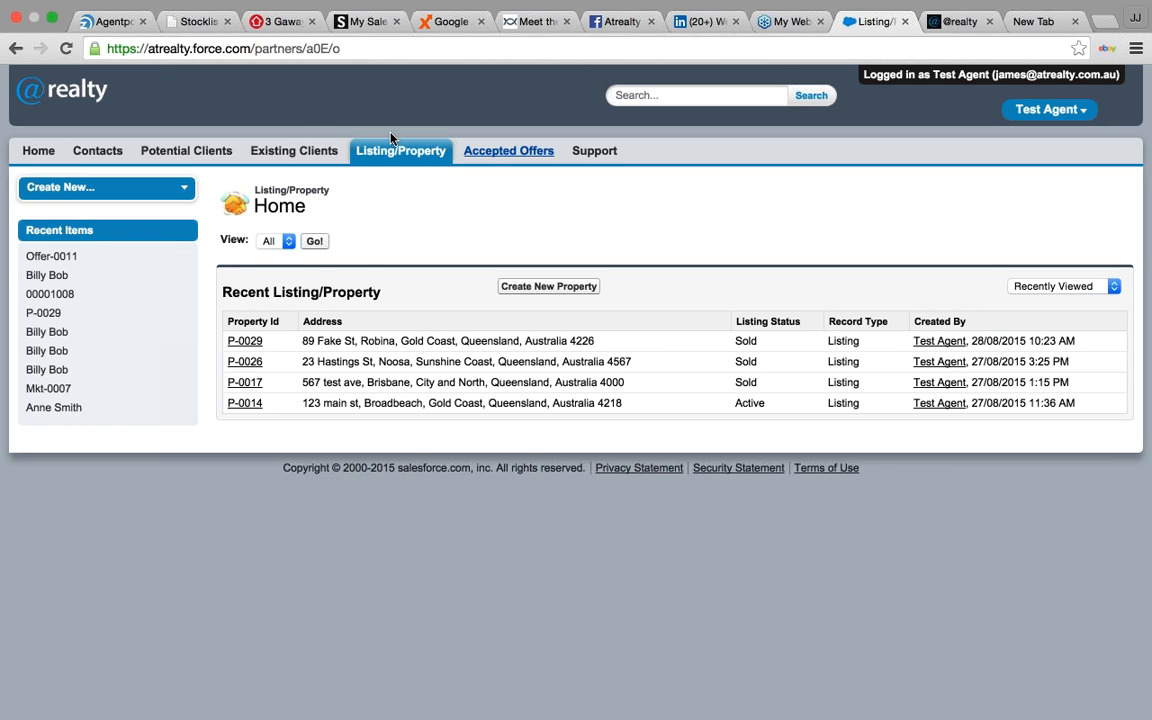
{"action": "key", "text": "Return"}
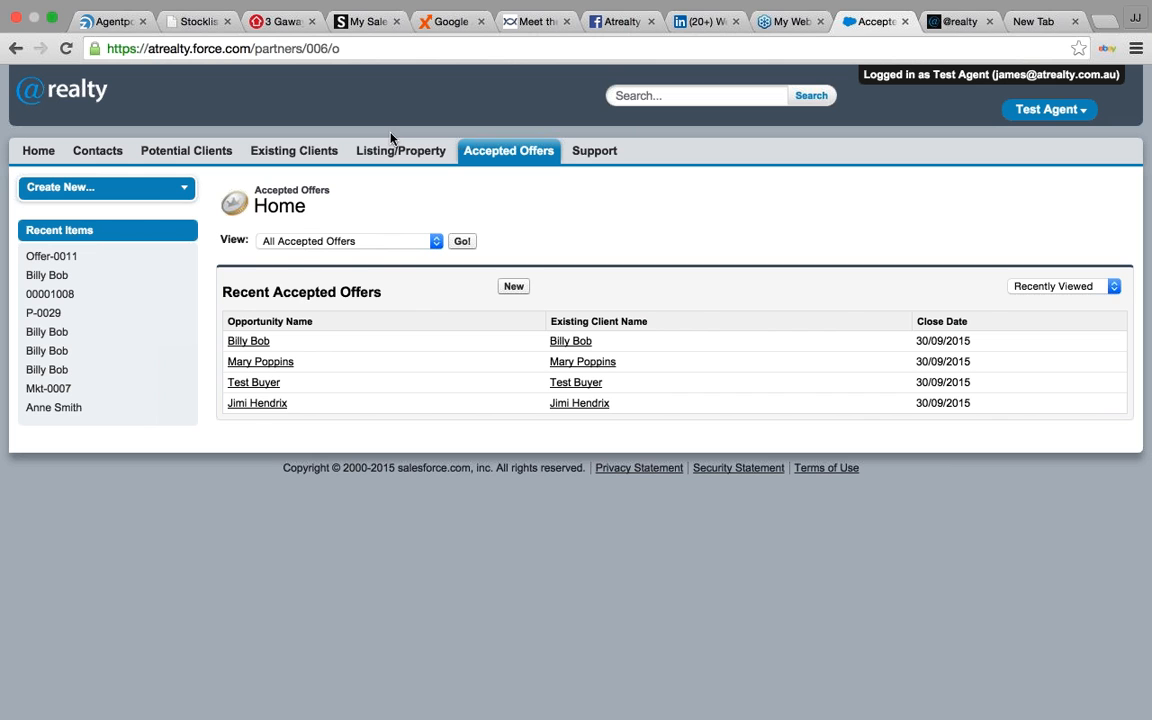
{"action": "left_click", "coordinate": [599, 166]}
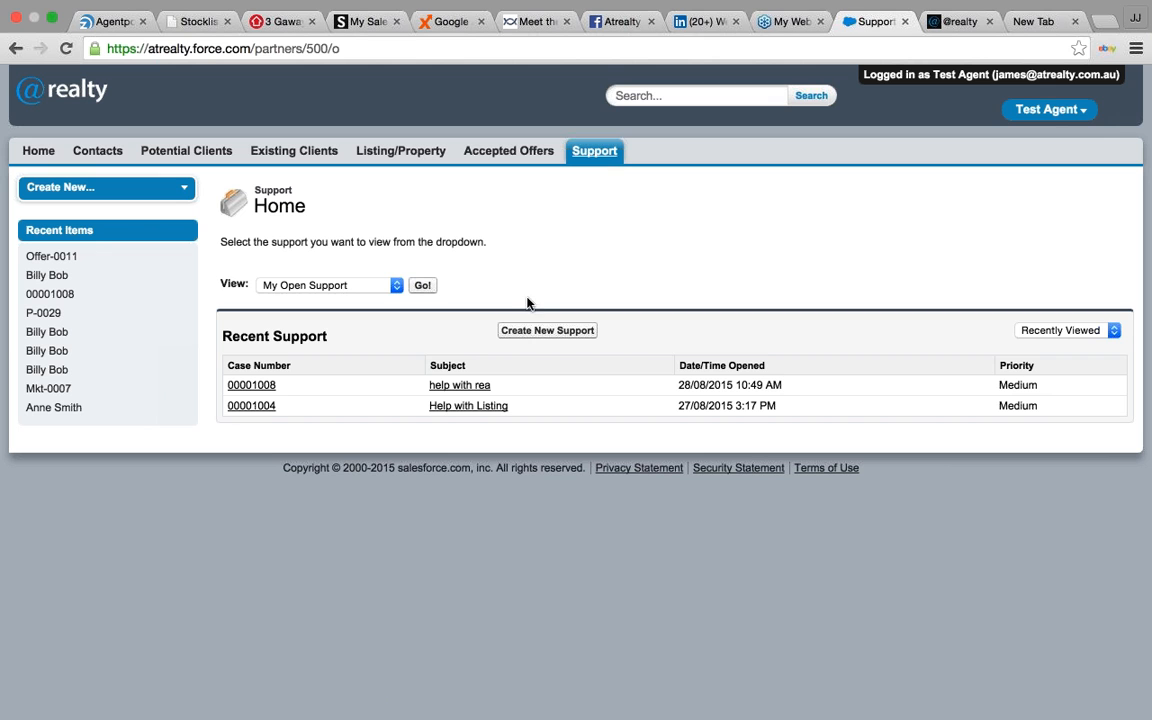
- Submit a new Software support case titled 'Putting a listig in the system'
{"action": "left_click", "coordinate": [533, 336]}
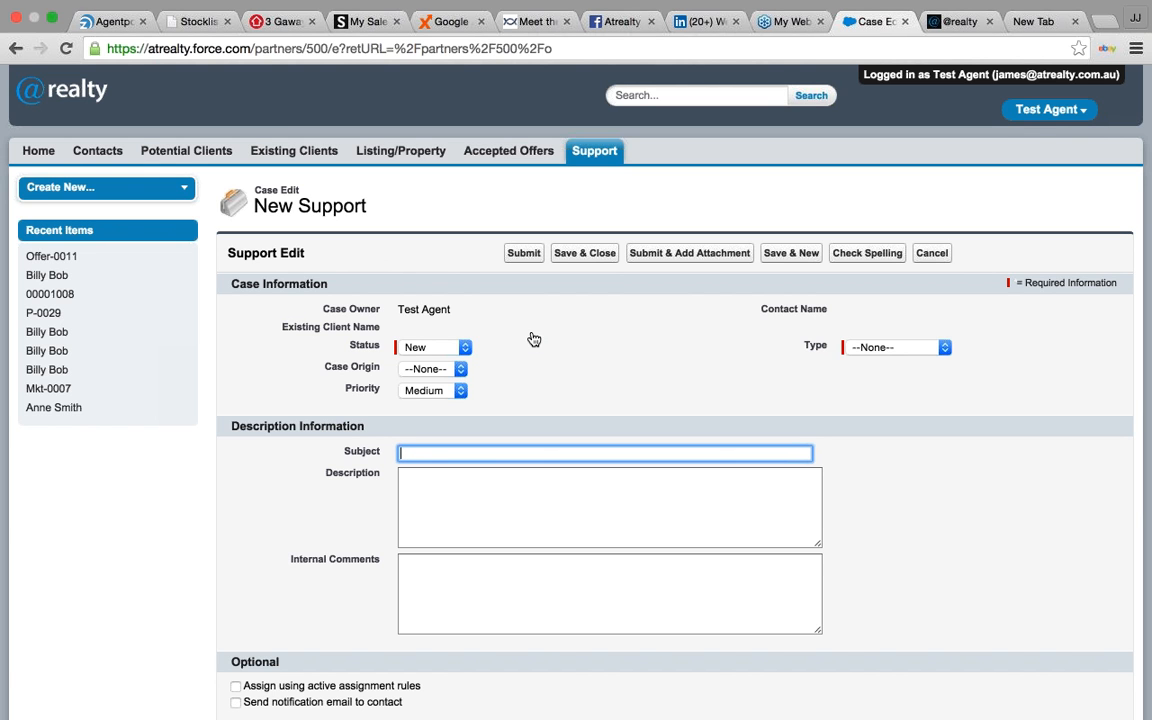
{"action": "type", "text": "Putting a listig in the system"}
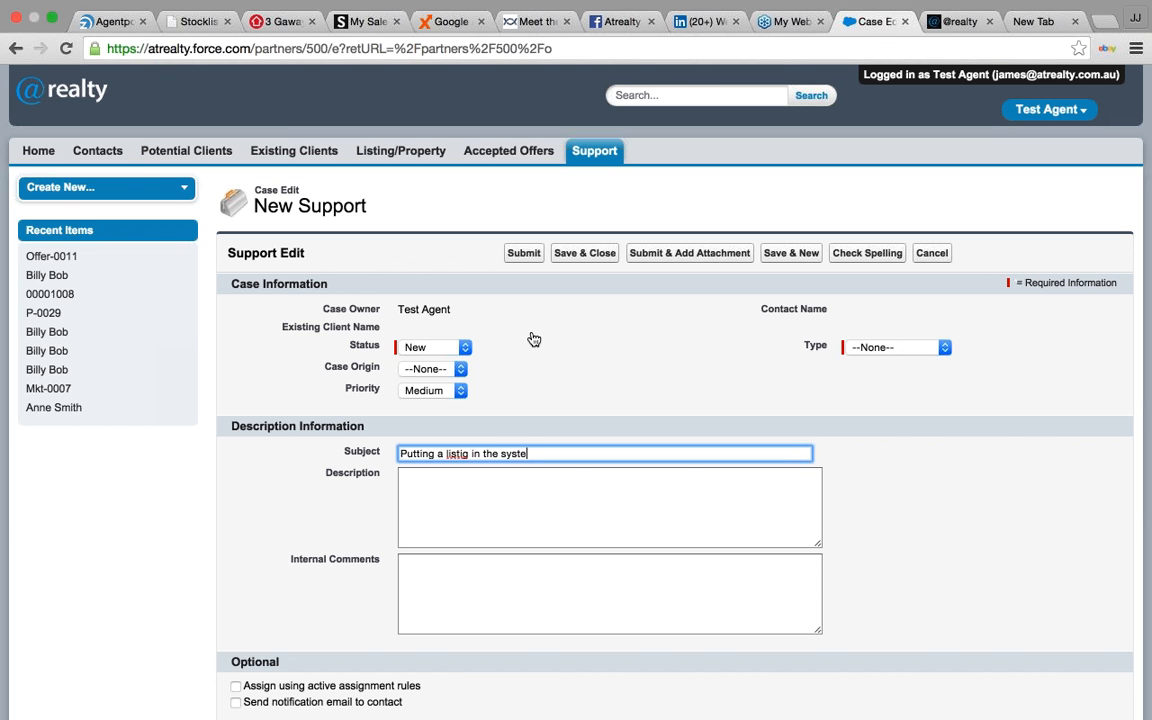
{"action": "left_click", "coordinate": [869, 347]}
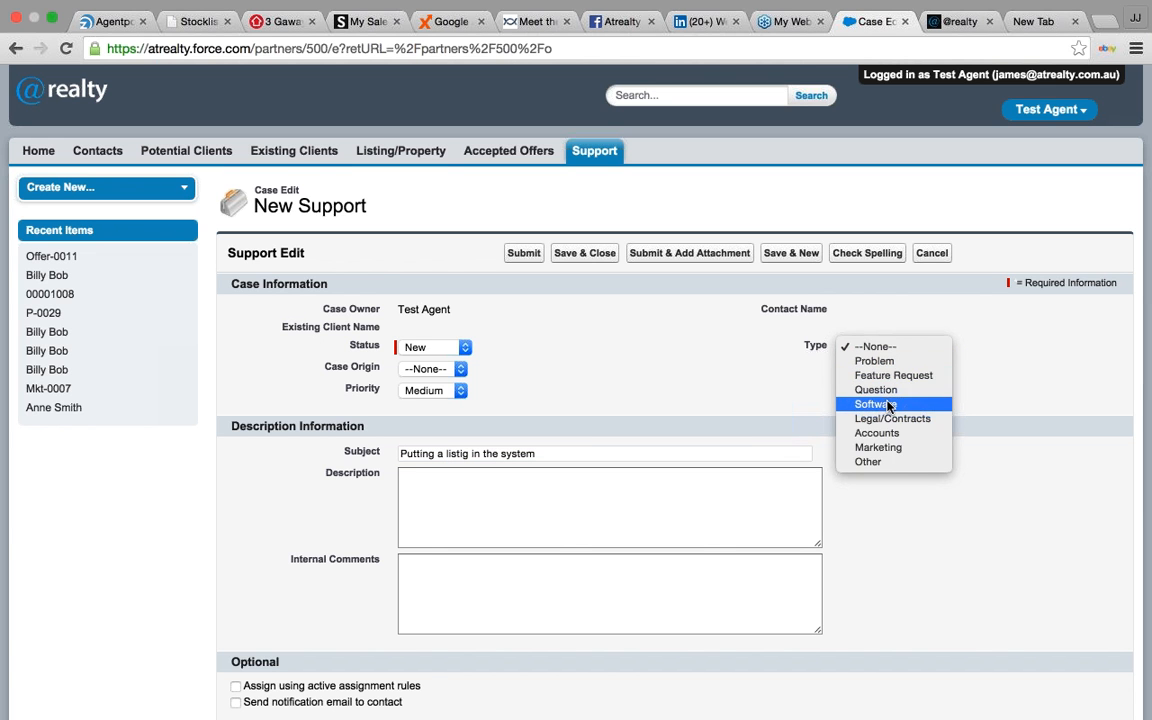
{"action": "left_click", "coordinate": [888, 404]}
{"action": "scroll", "coordinate": [600, 300], "scroll_direction": "down", "scroll_amount": 3}
{"action": "left_click", "coordinate": [531, 147]}
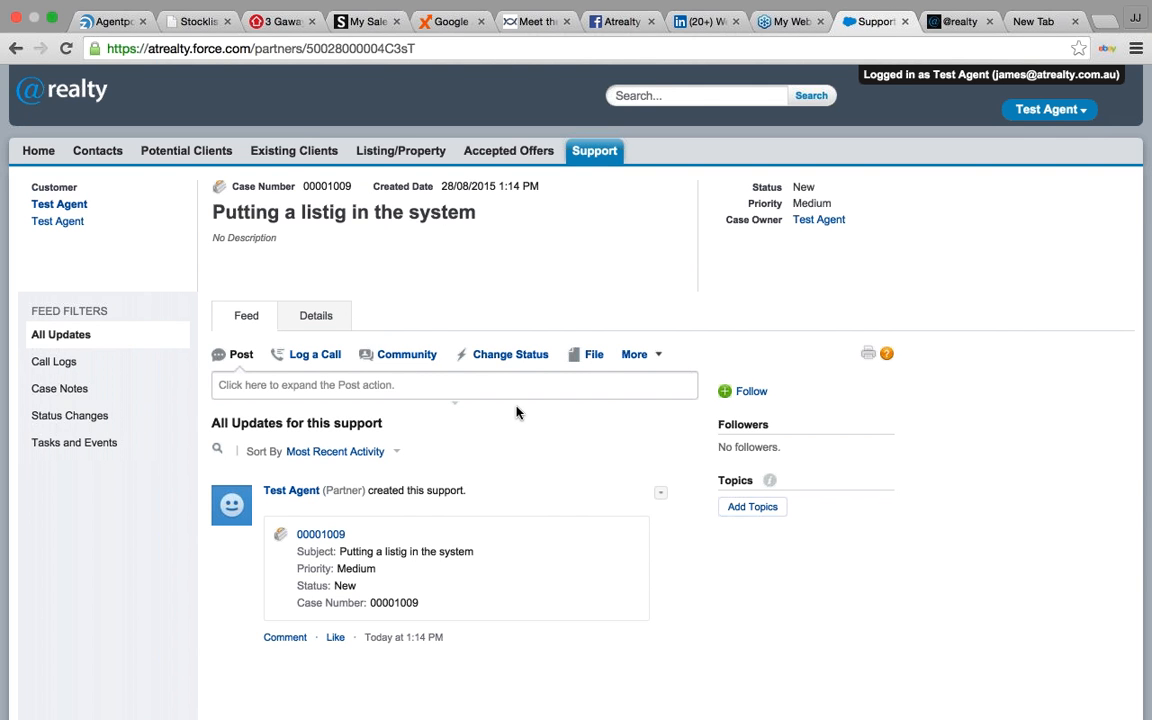
{"action": "scroll", "coordinate": [516, 410], "scroll_direction": "down", "scroll_amount": 2}
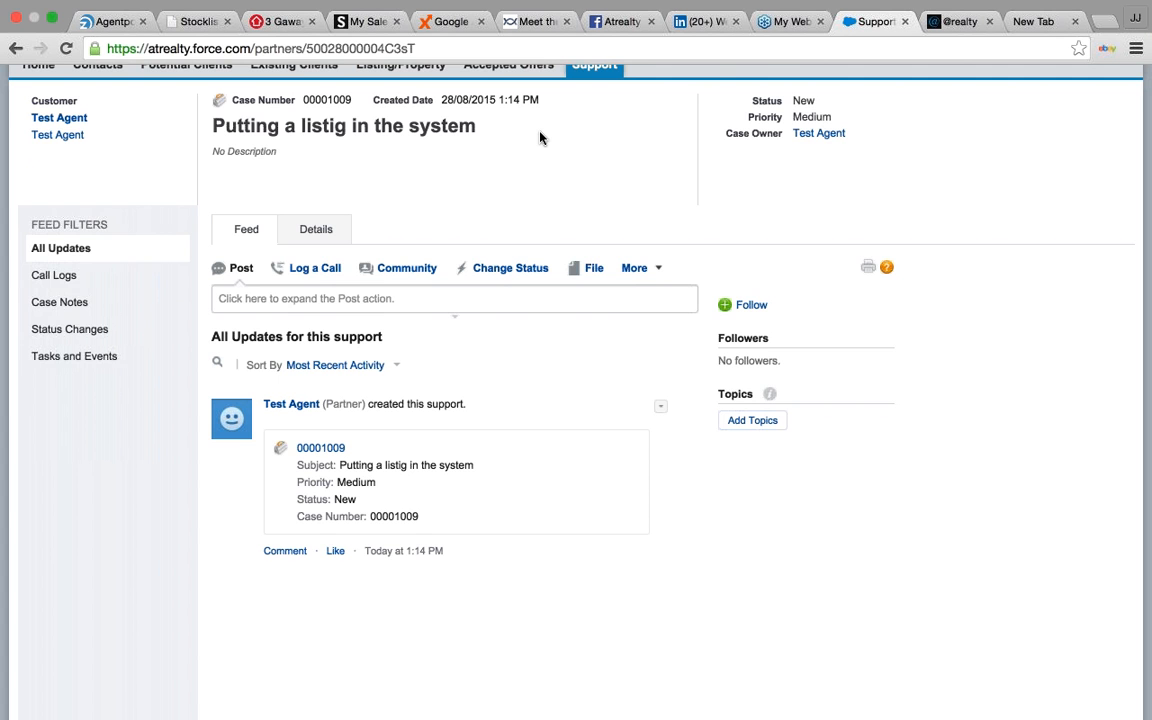
{"action": "scroll", "coordinate": [522, 200], "scroll_direction": "up", "scroll_amount": 2}
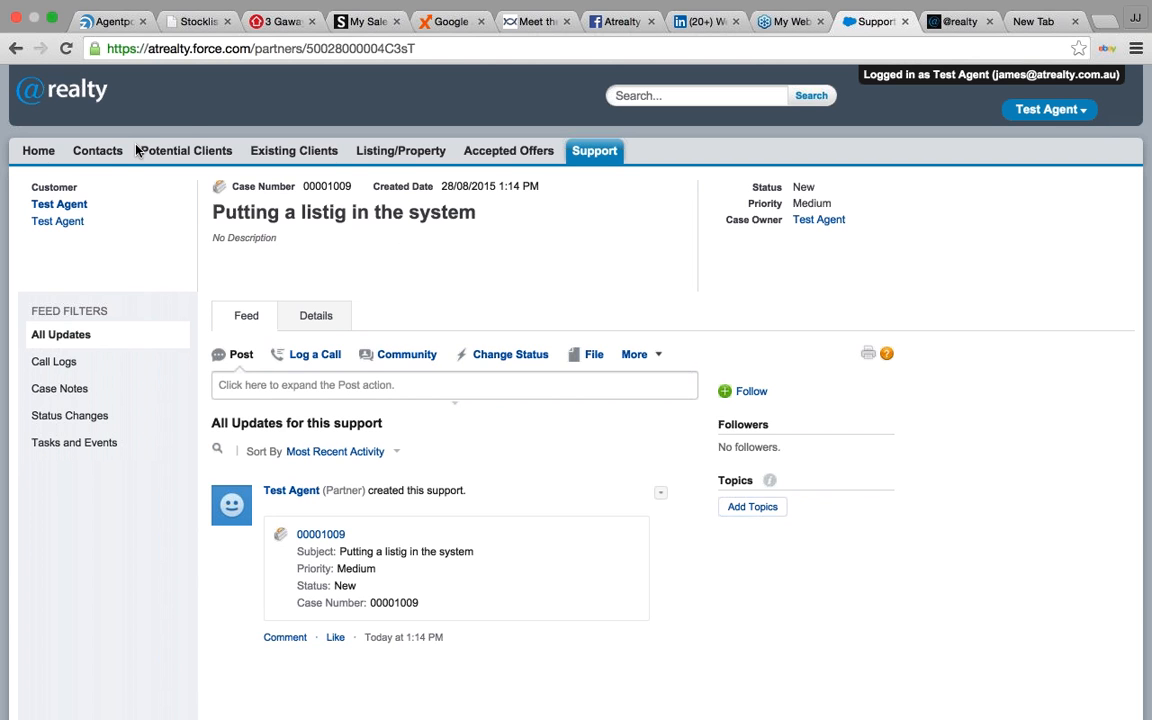
- Open a blank New Contact form from the Contacts page
{"action": "left_click", "coordinate": [110, 155]}
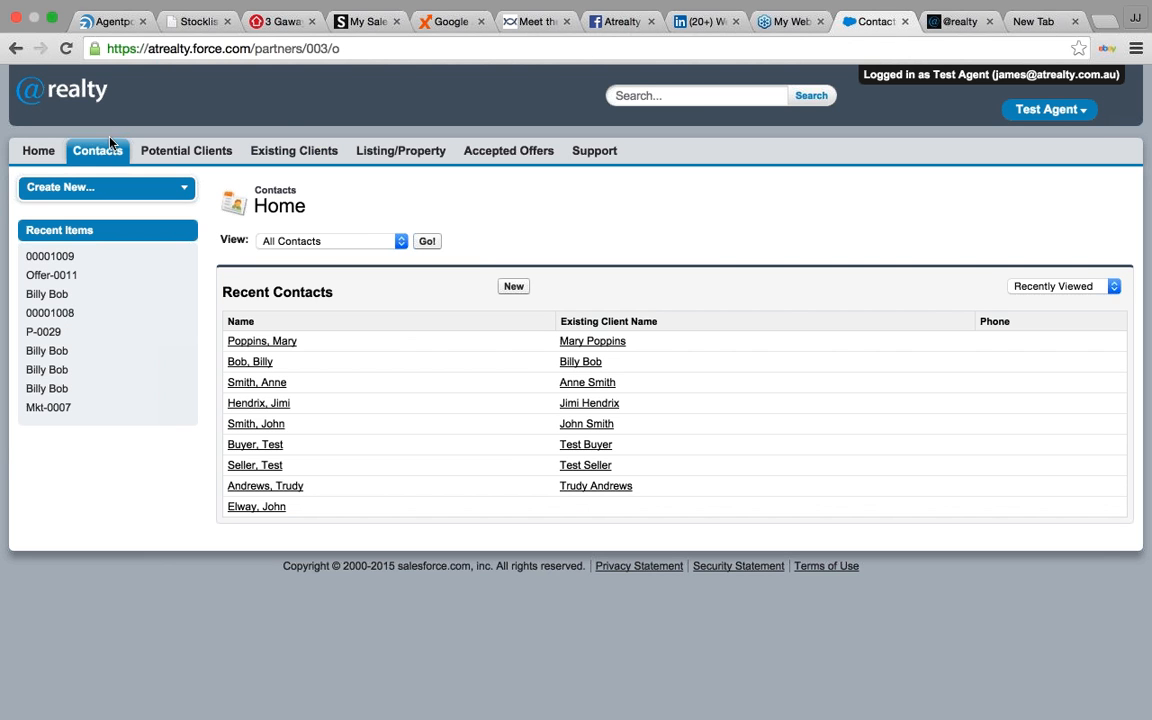
{"action": "left_click", "coordinate": [506, 288]}
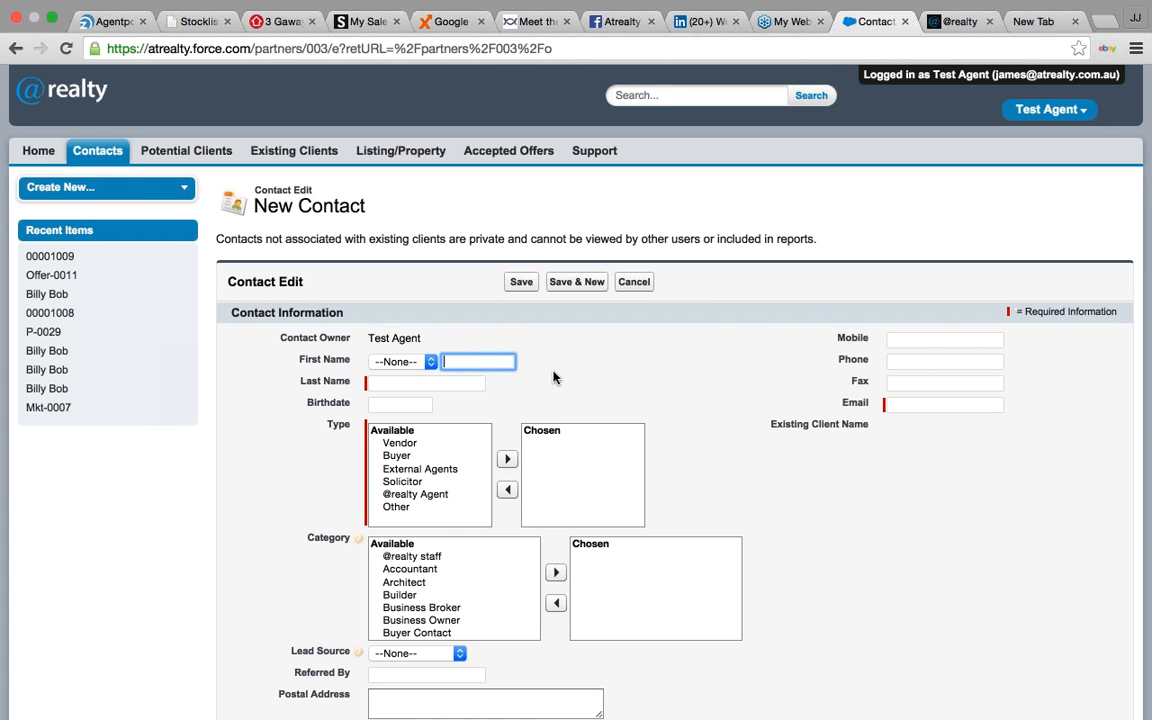
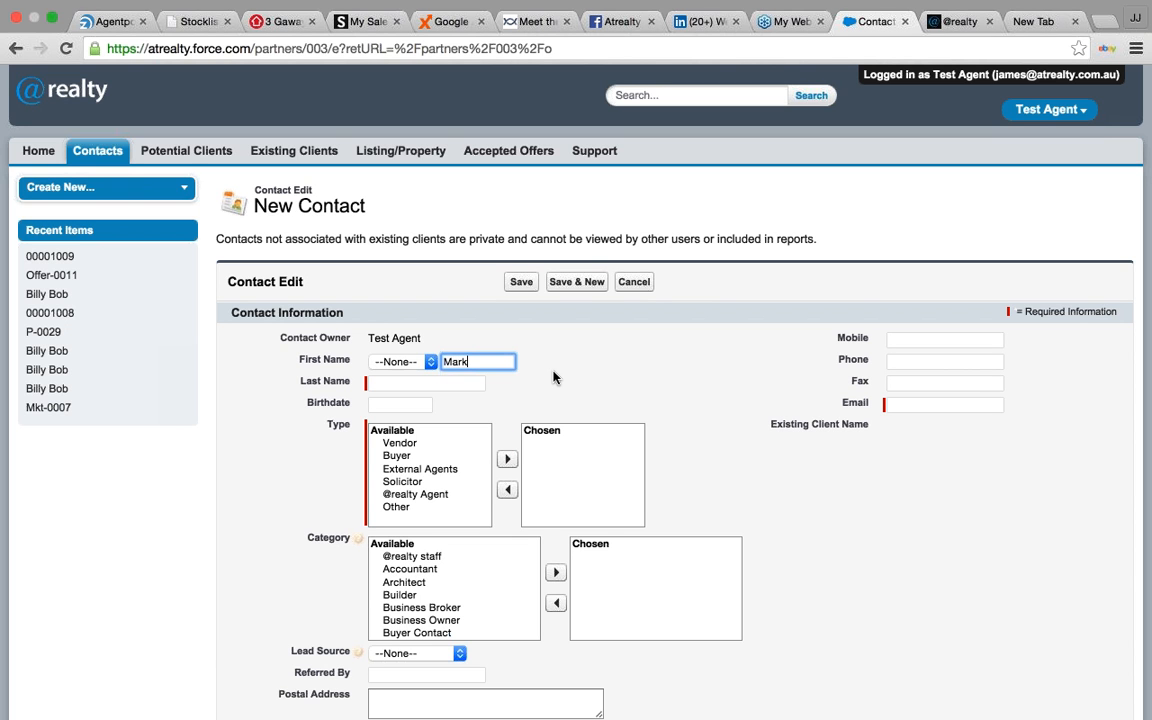
- Enter the contact's first name, last name and e-mail address, then select the Vendor contact type
{"action": "key", "text": "Tab"}
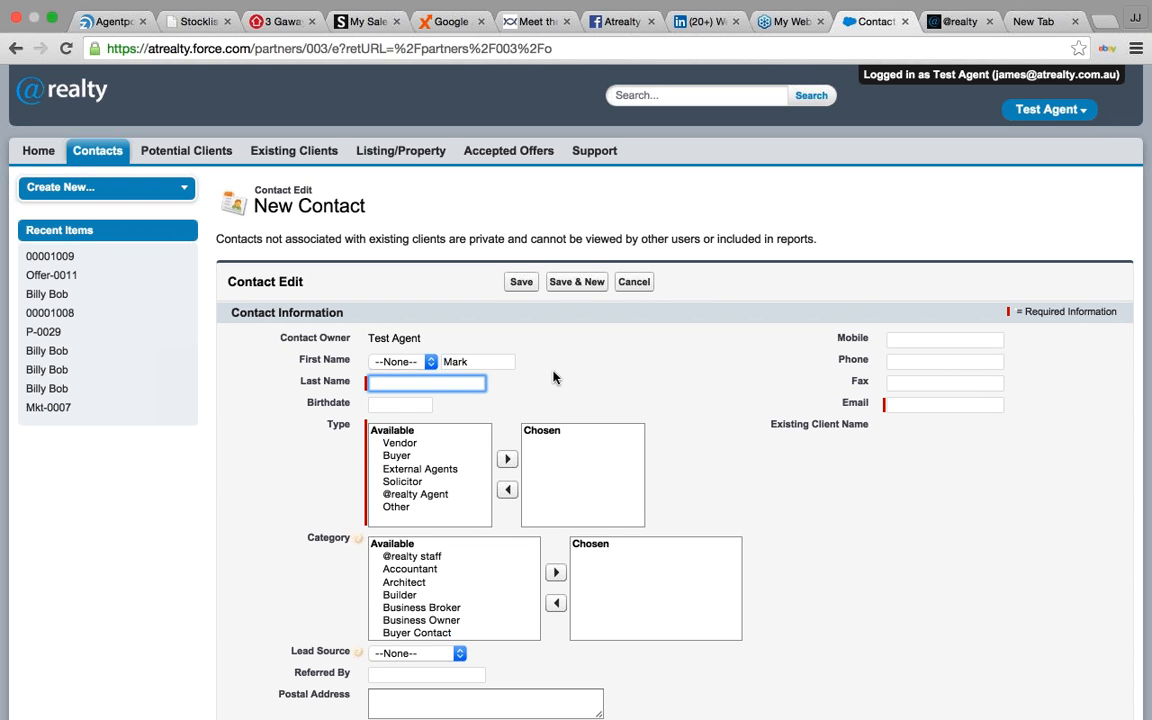
{"action": "left_click", "coordinate": [903, 403]}
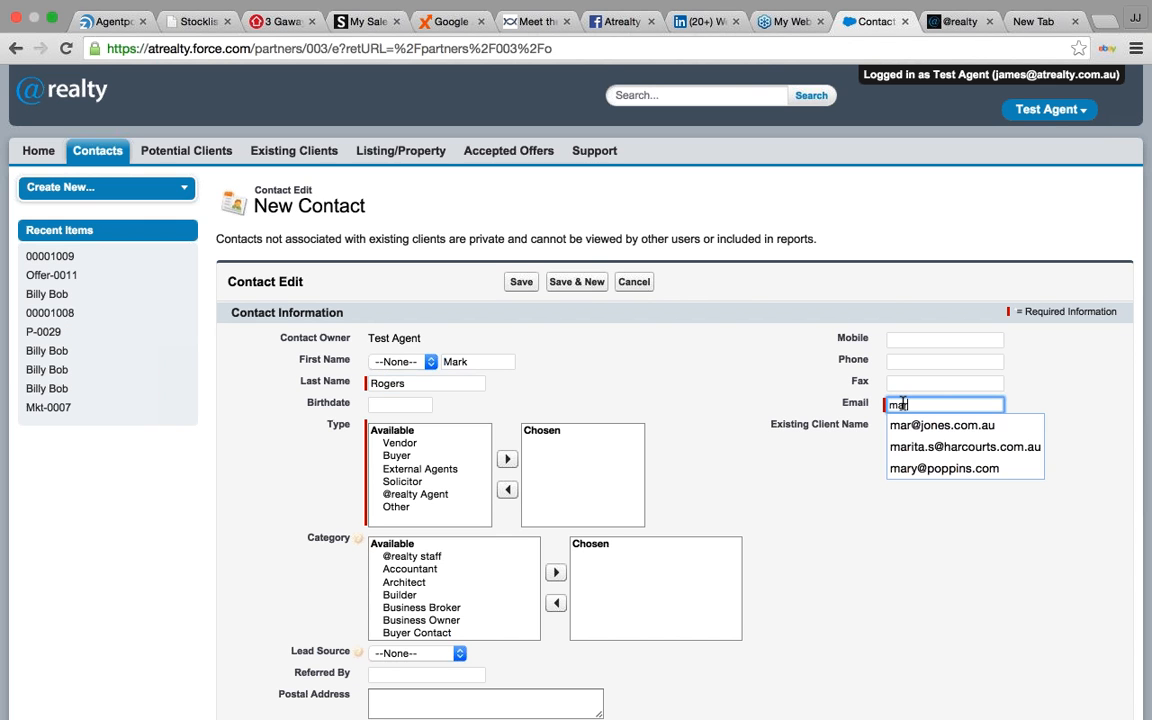
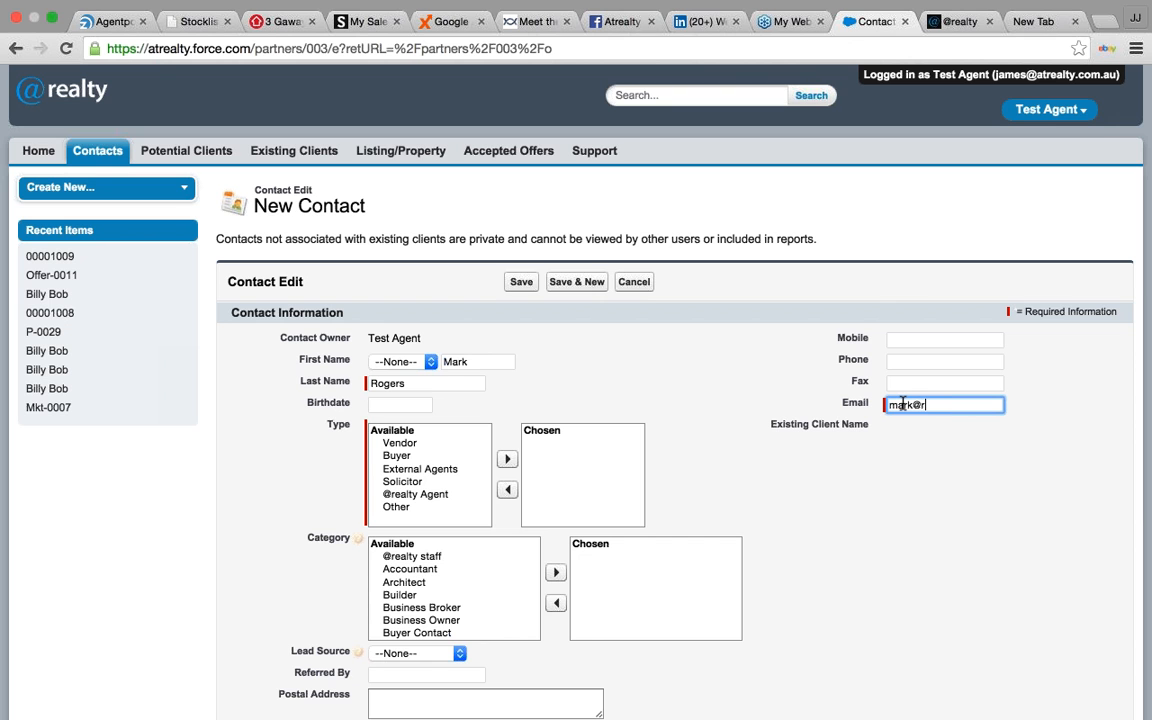
{"action": "left_click", "coordinate": [396, 444]}
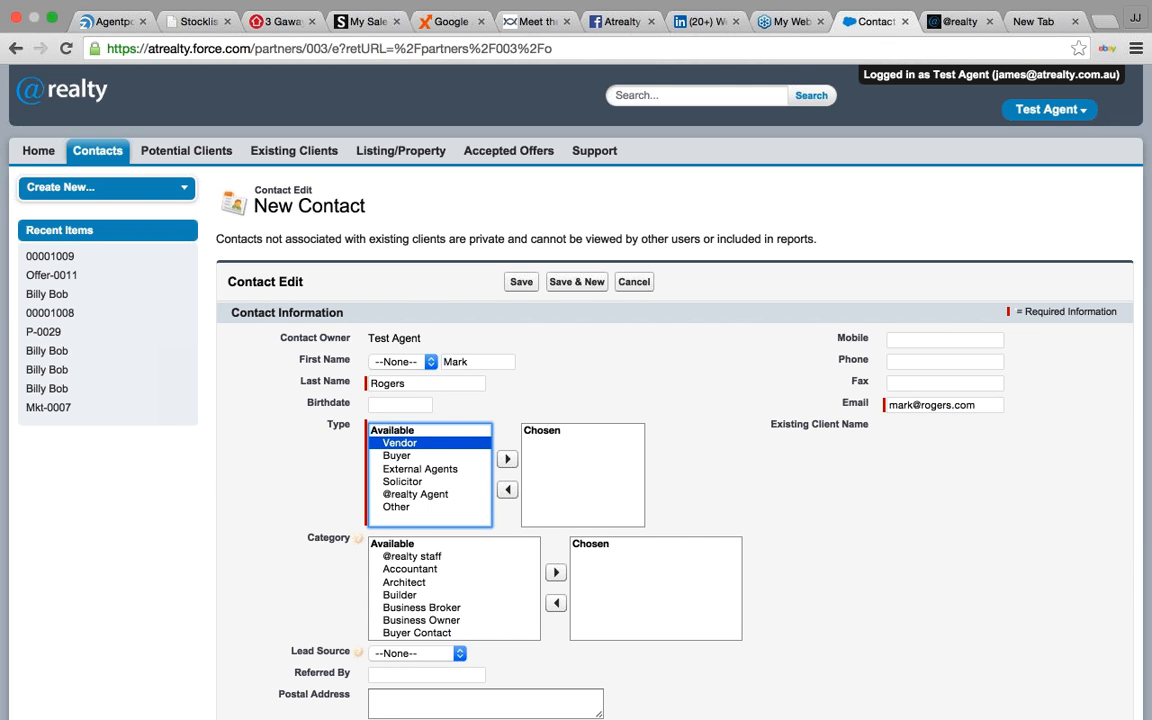
- Add Vendor as the contact type and Referral network as the category
{"action": "left_click", "coordinate": [507, 459]}
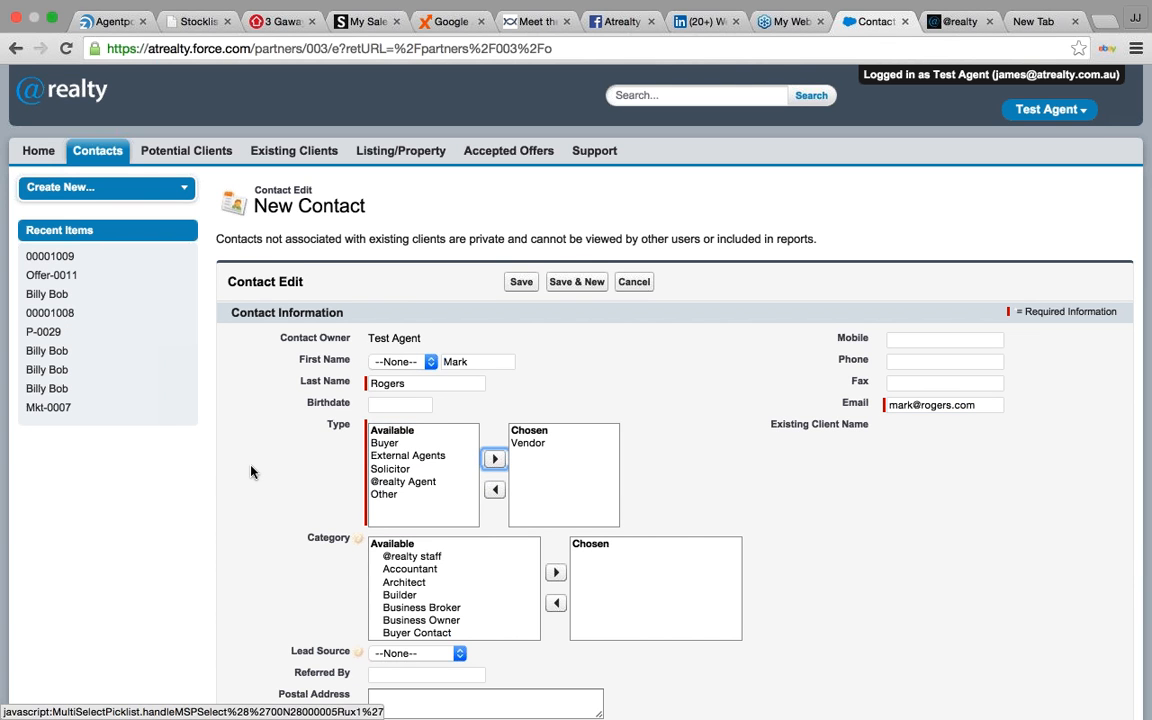
{"action": "scroll", "coordinate": [252, 470], "scroll_direction": "down", "scroll_amount": 3}
{"action": "scroll", "coordinate": [443, 500], "scroll_direction": "down", "scroll_amount": 2}
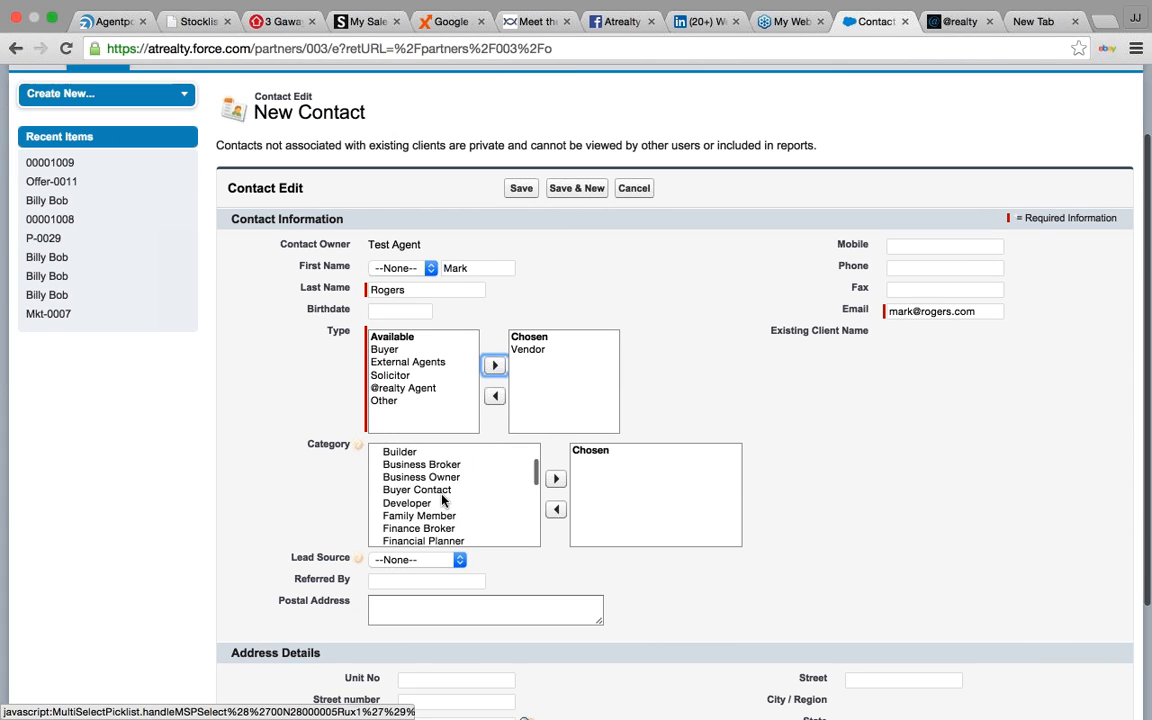
{"action": "scroll", "coordinate": [443, 500], "scroll_direction": "down", "scroll_amount": 3}
{"action": "scroll", "coordinate": [443, 500], "scroll_direction": "down", "scroll_amount": 3}
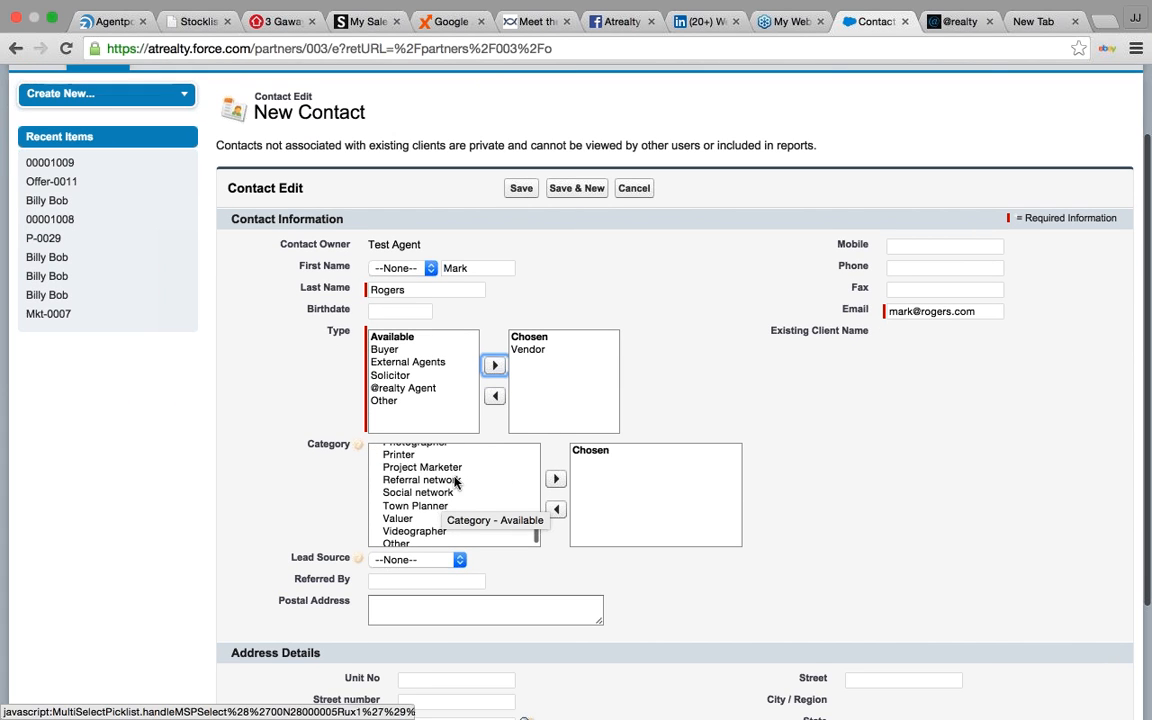
{"action": "left_click", "coordinate": [455, 480]}
{"action": "left_click", "coordinate": [555, 479]}
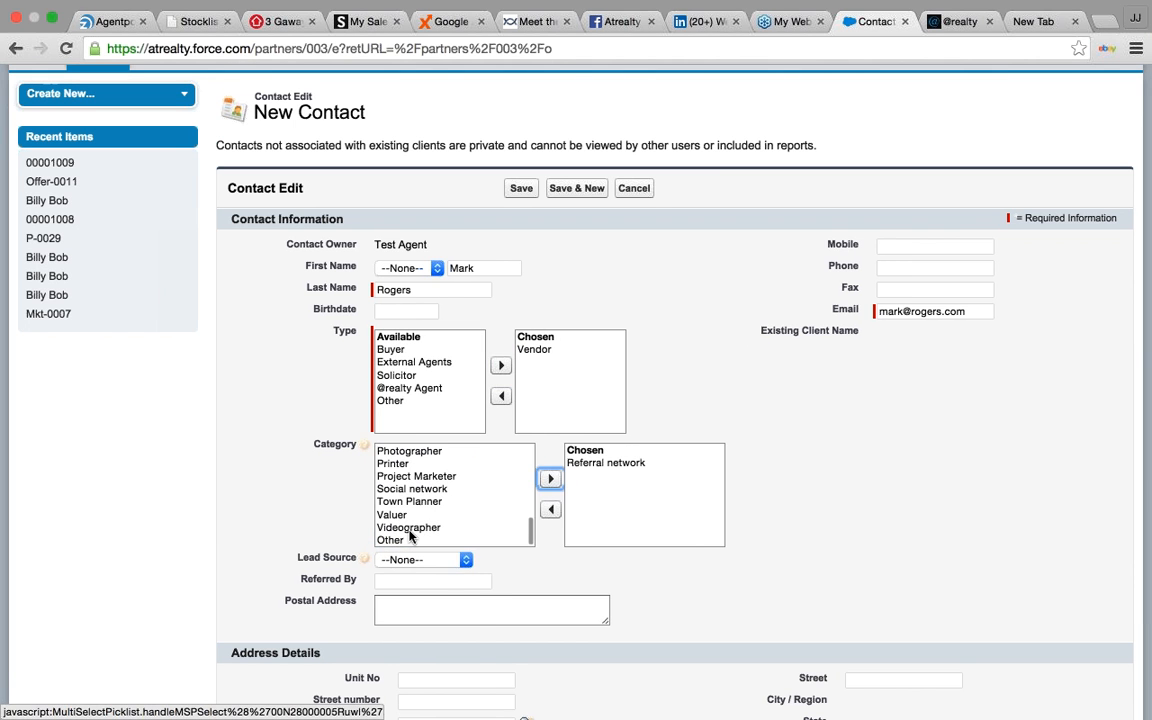
- Set the lead source to Referral and enter the contact's mobile number
{"action": "left_click", "coordinate": [464, 560]}
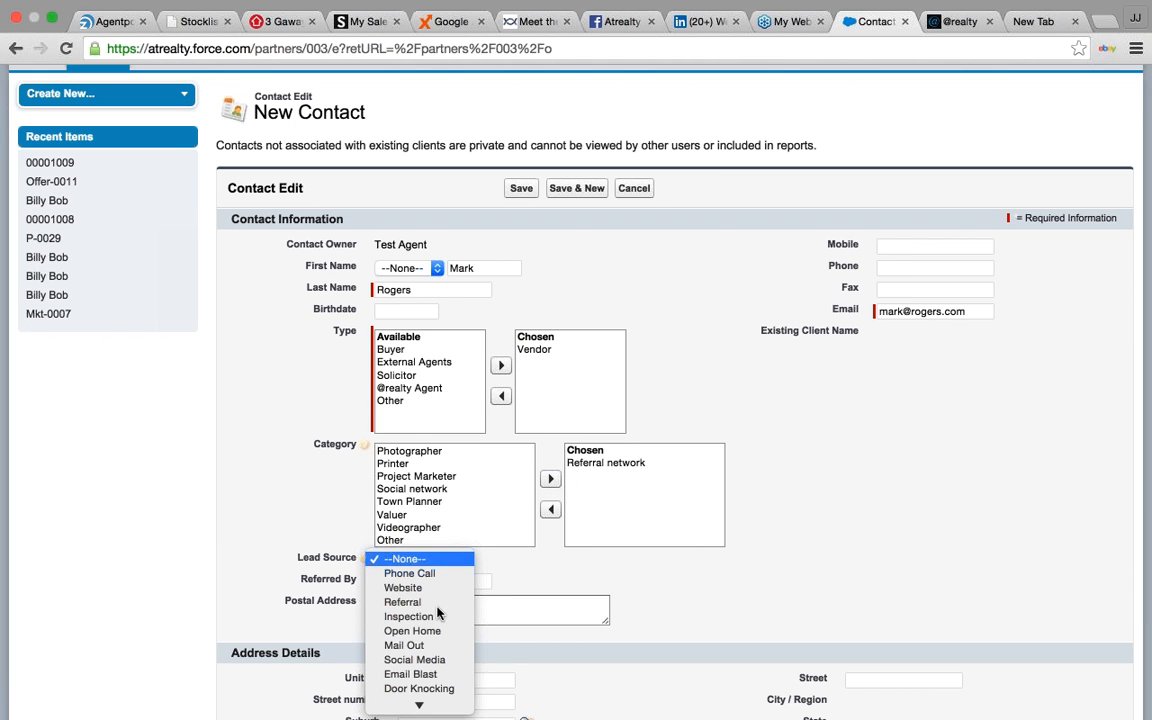
{"action": "scroll", "coordinate": [440, 610], "scroll_direction": "down", "scroll_amount": 1}
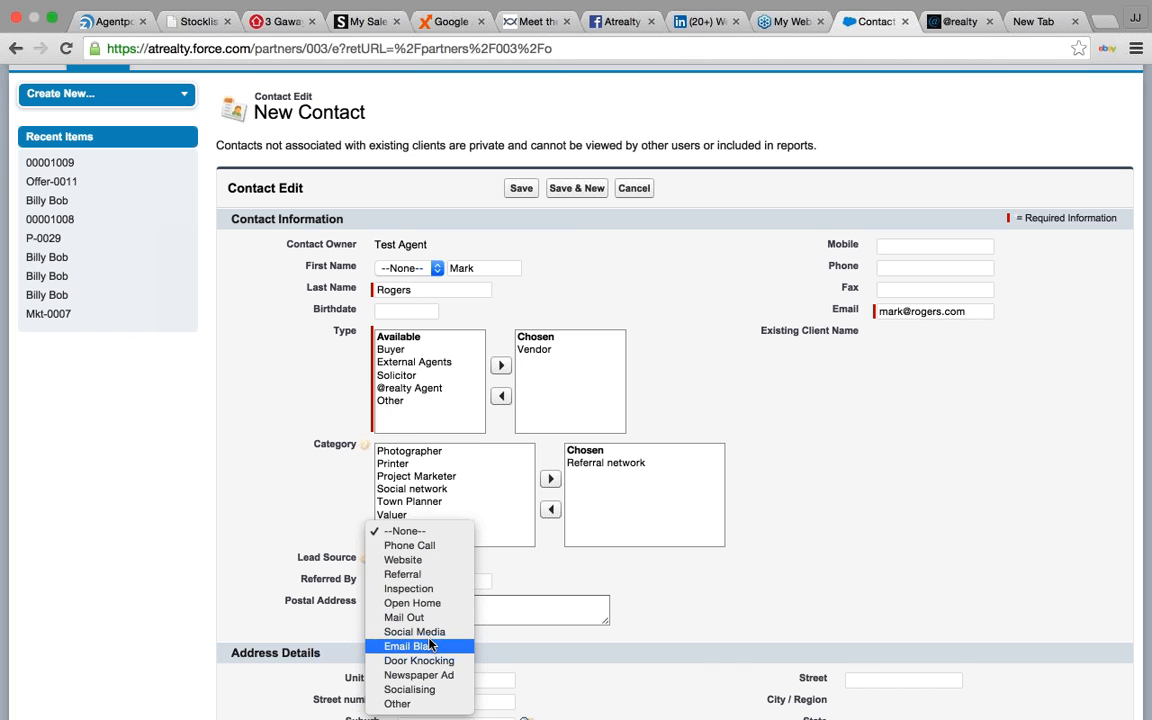
{"action": "left_click", "coordinate": [430, 575]}
{"action": "left_click", "coordinate": [430, 582]}
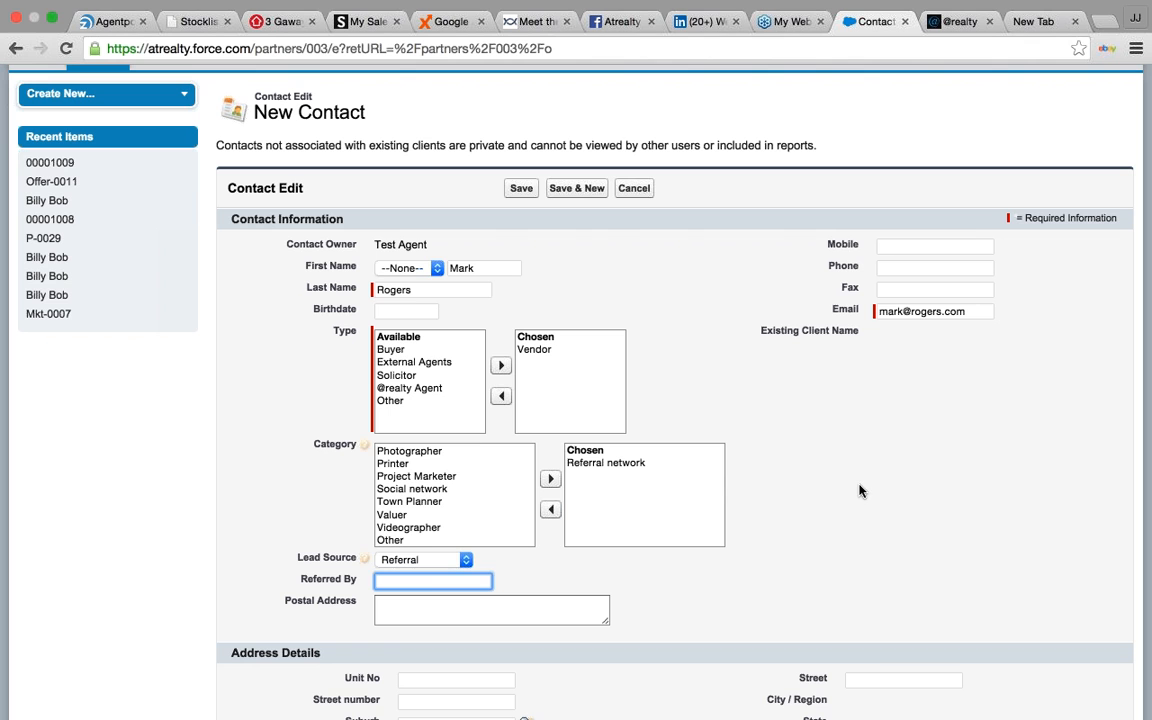
{"action": "key", "text": "Tab"}
{"action": "key", "text": "Tab"}
{"action": "type", "text": "03"}
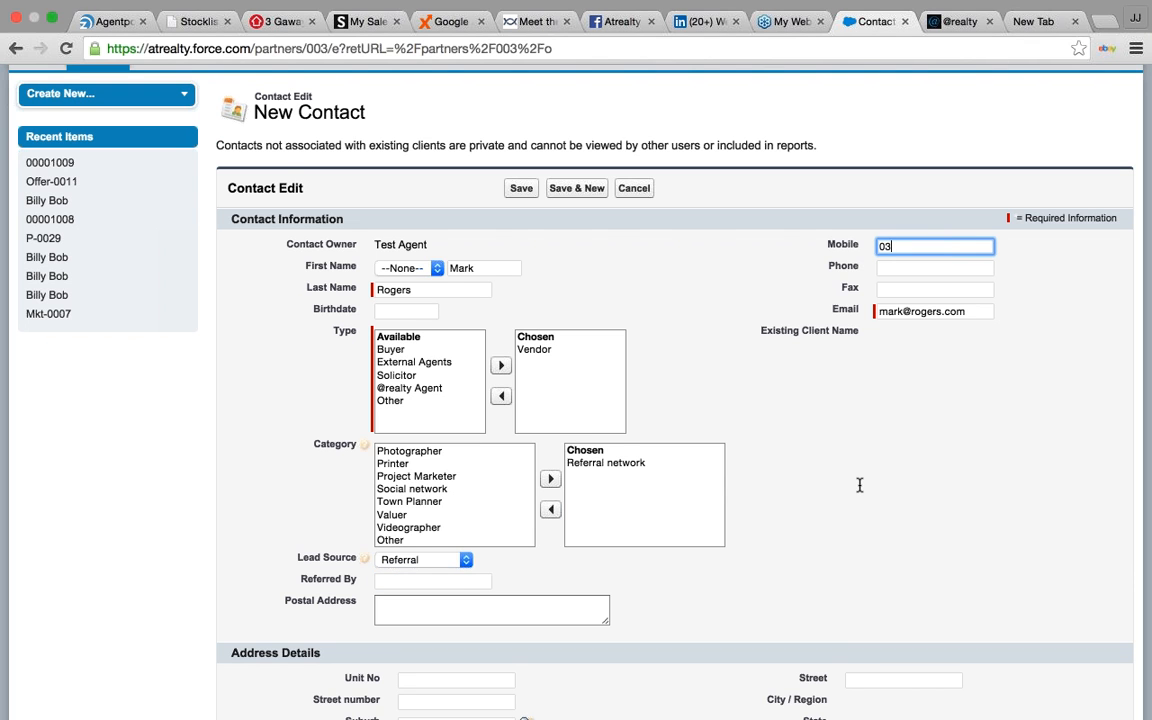
{"action": "key", "text": "BackSpace"}
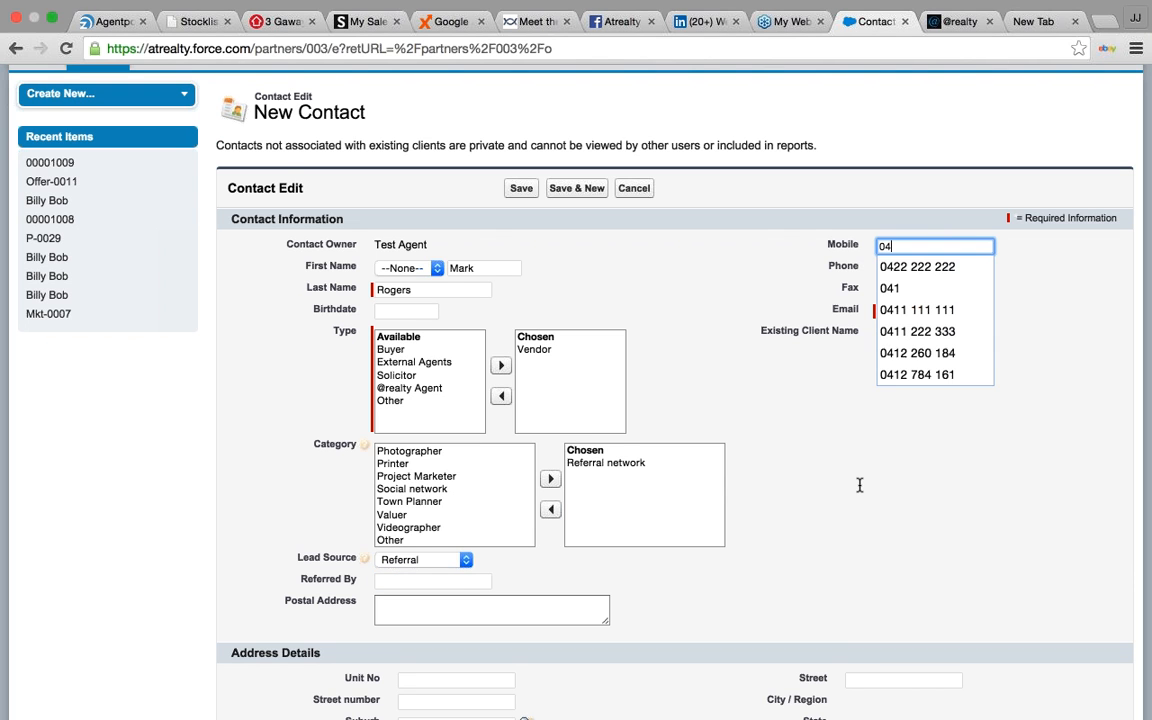
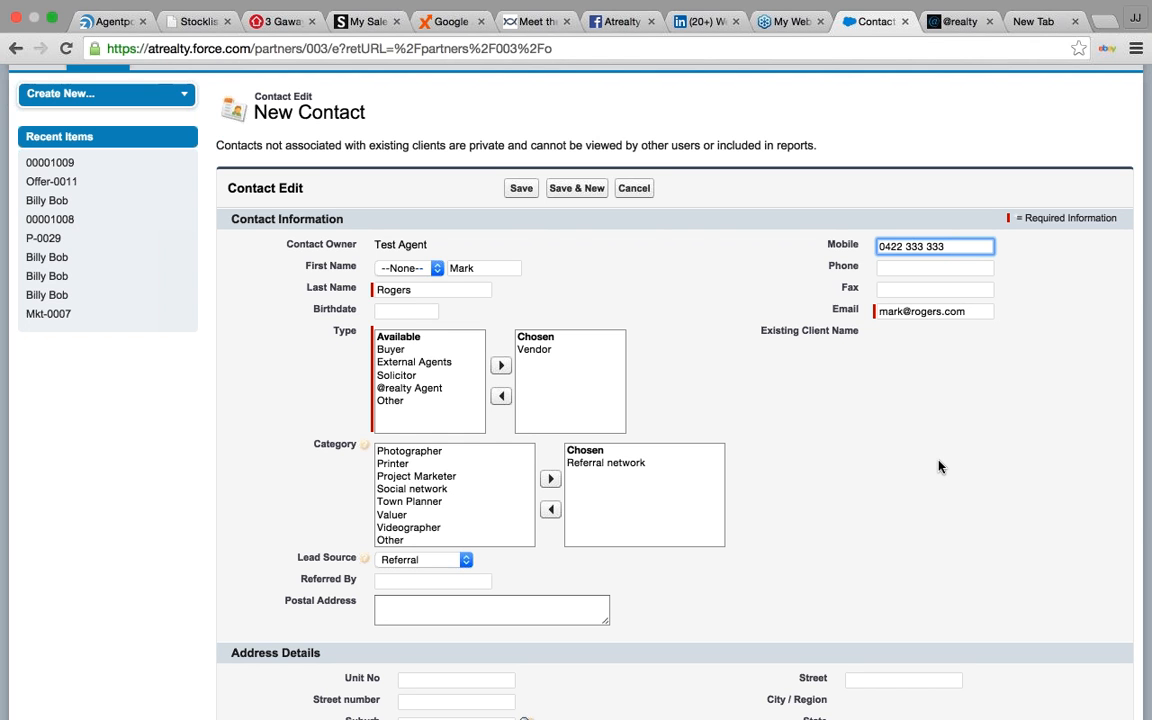
{"action": "left_click", "coordinate": [938, 466]}
{"action": "scroll", "coordinate": [818, 451], "scroll_direction": "down", "scroll_amount": 3}
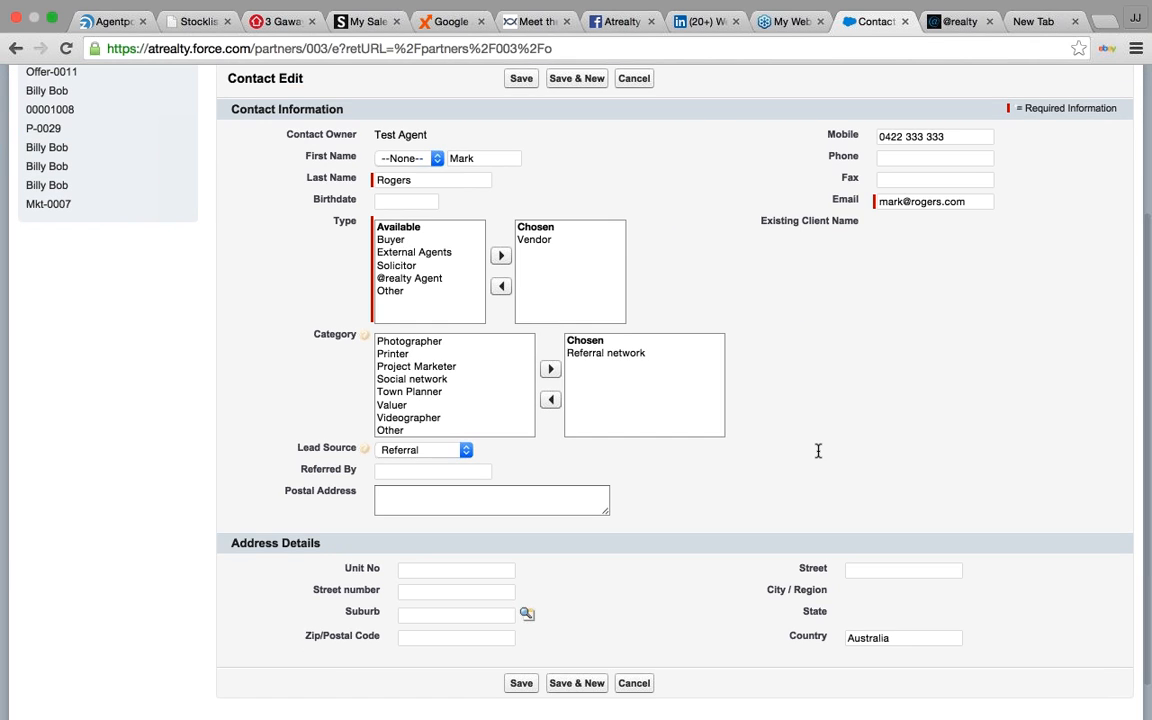
- Fill in the referrer's name in Referred By to clear the error and save the contact
{"action": "left_click", "coordinate": [527, 686]}
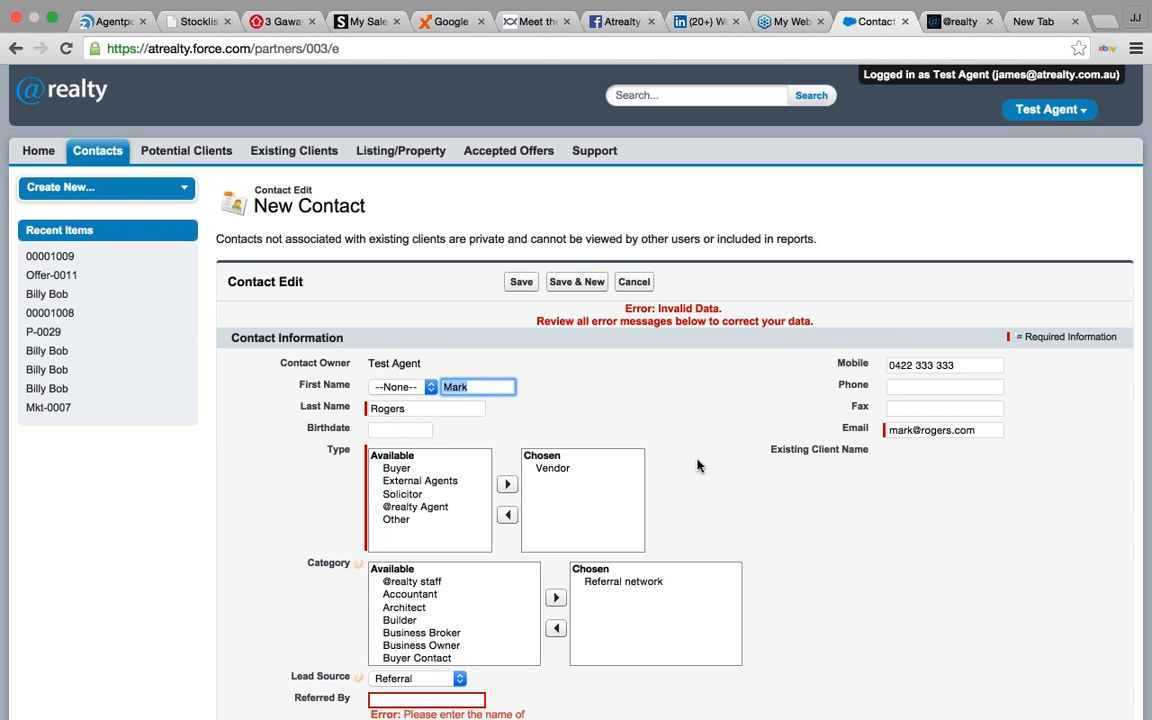
{"action": "scroll", "coordinate": [698, 465], "scroll_direction": "down", "scroll_amount": 2}
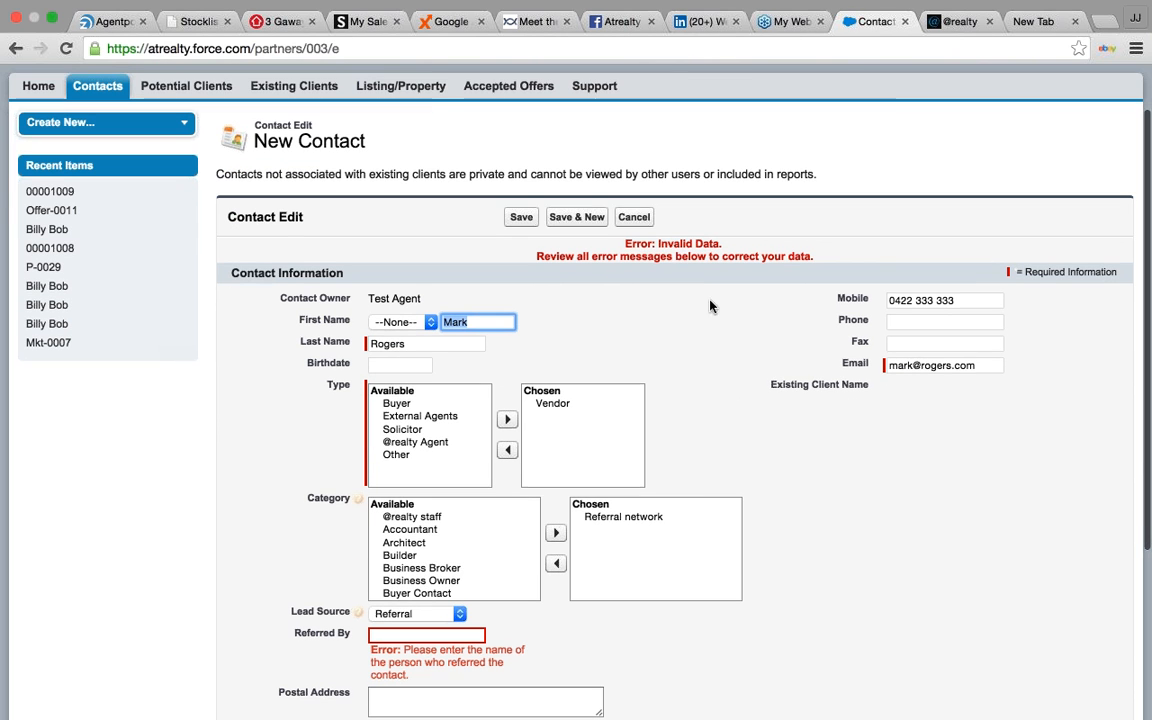
{"action": "left_click", "coordinate": [385, 631]}
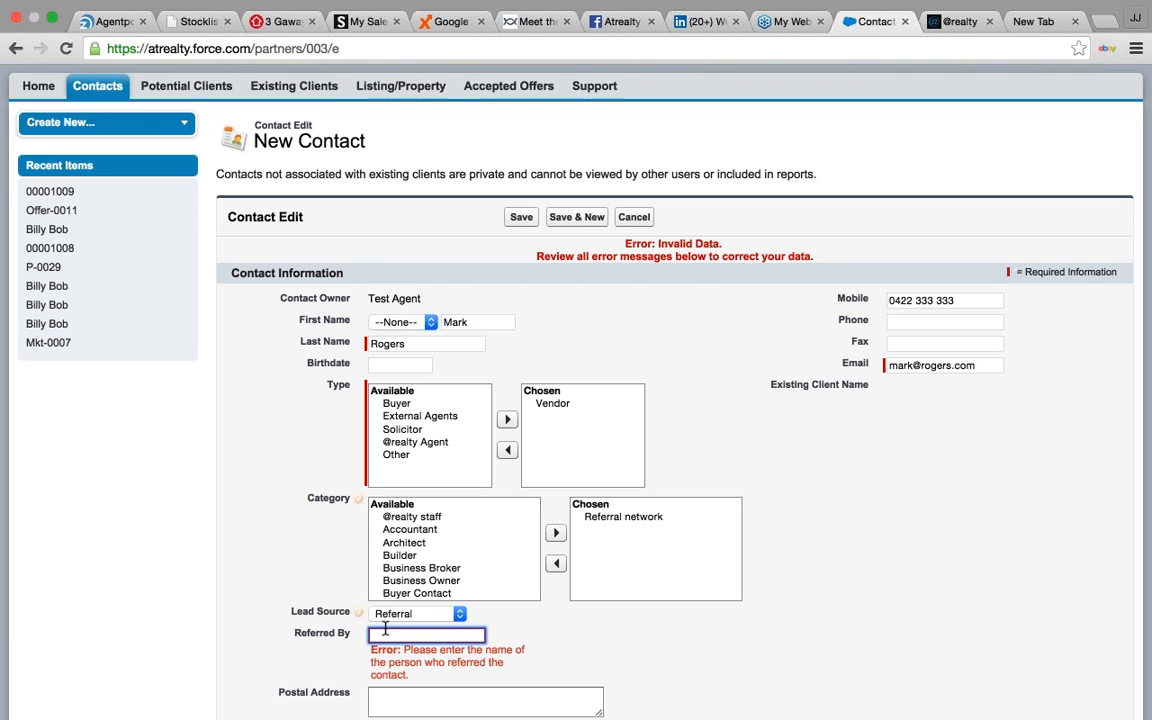
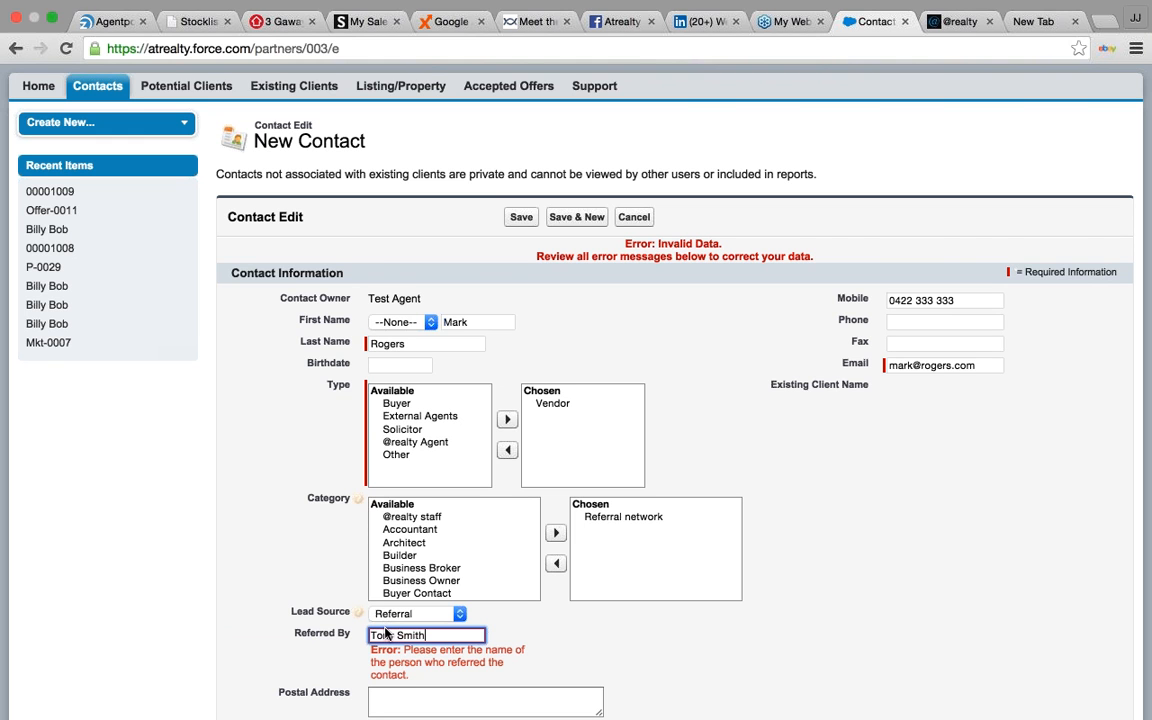
{"action": "left_click", "coordinate": [528, 219]}
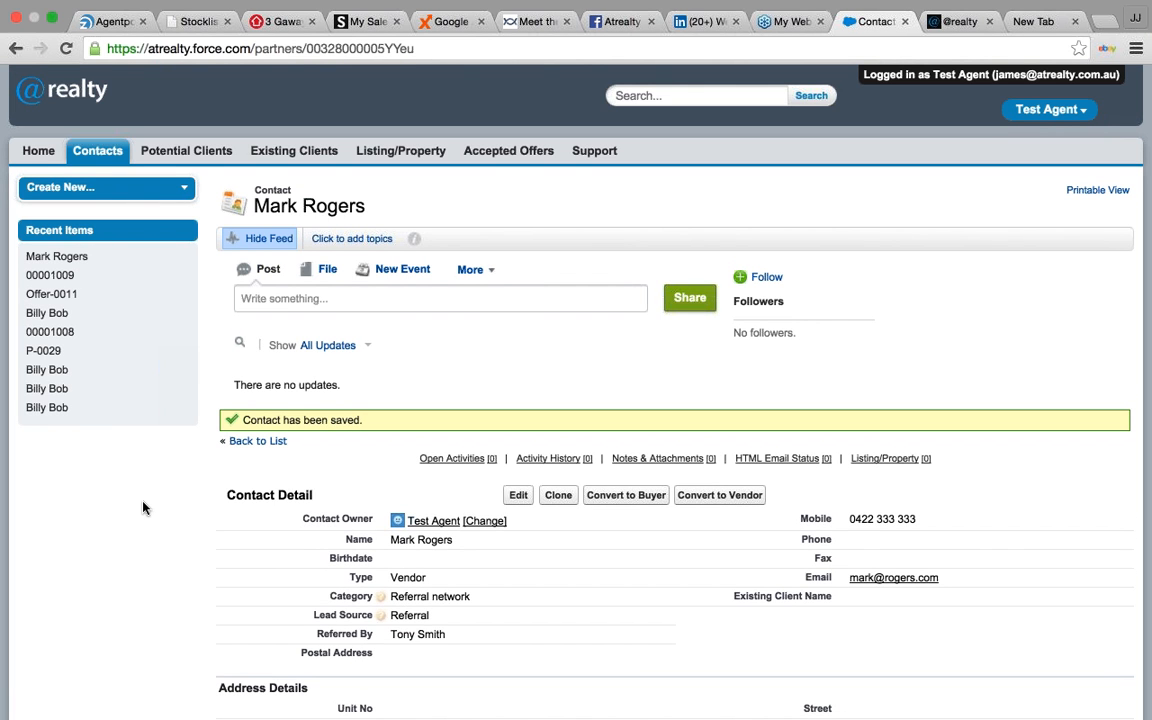
- Review the saved contact record and convert it into a Vendor/Seller potential client
{"action": "scroll", "coordinate": [143, 508], "scroll_direction": "down", "scroll_amount": 3}
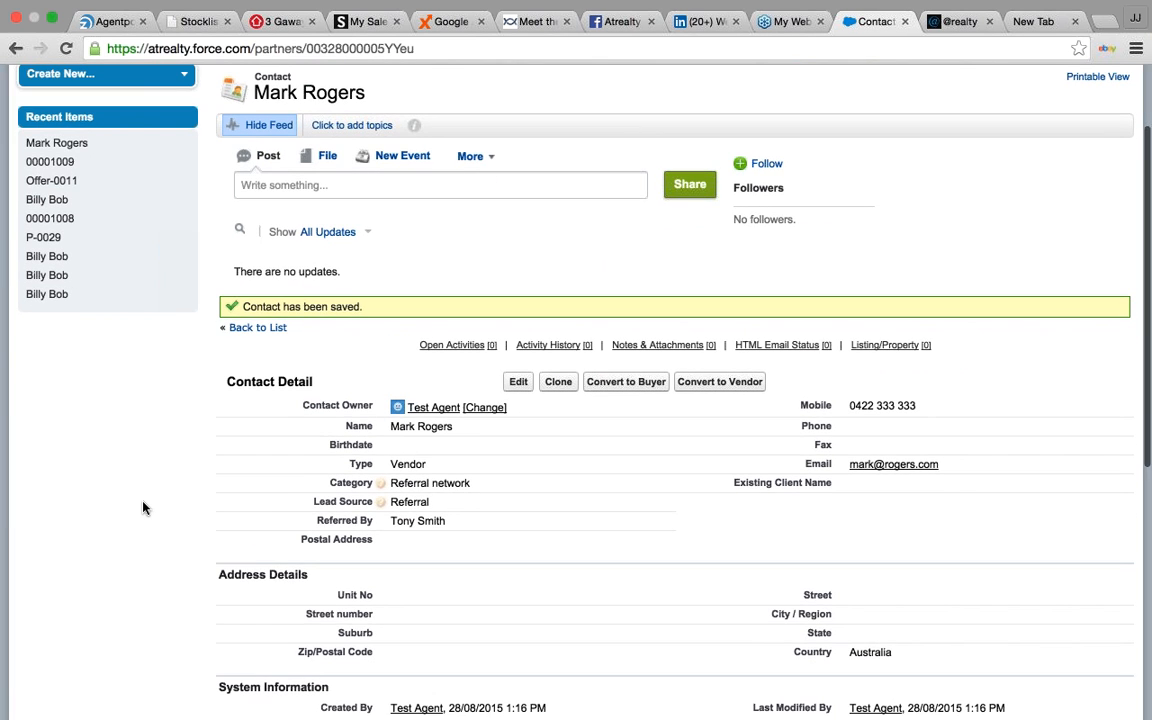
{"action": "scroll", "coordinate": [143, 508], "scroll_direction": "up", "scroll_amount": 2}
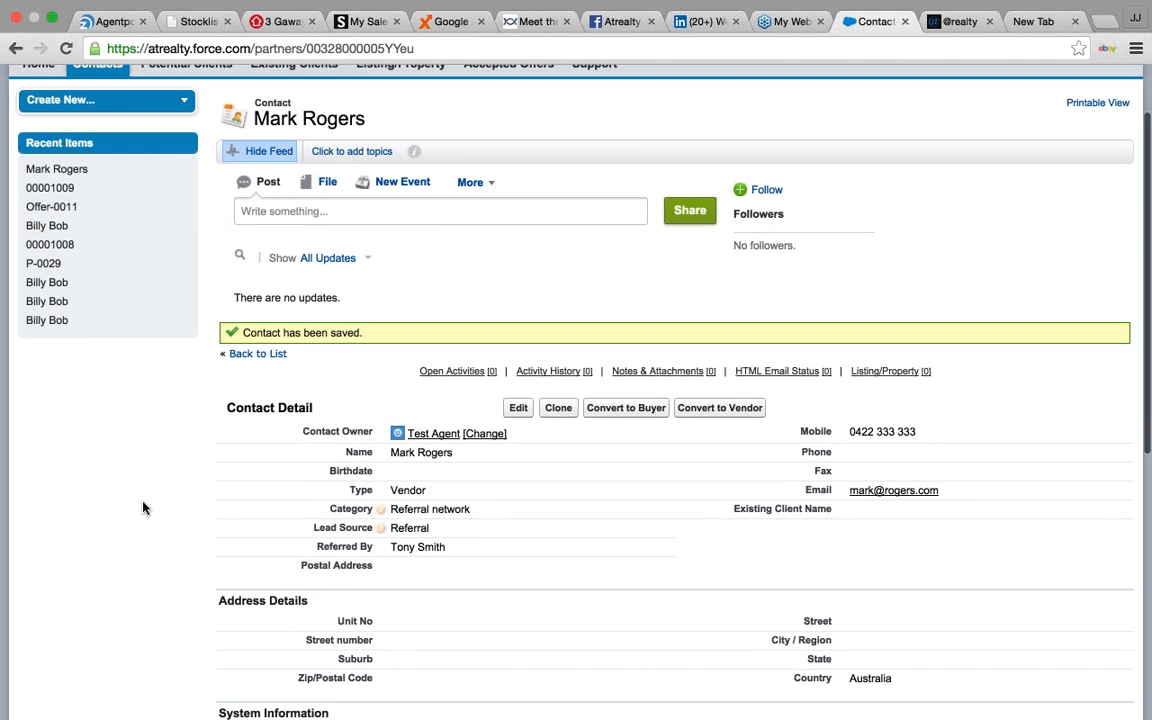
{"action": "scroll", "coordinate": [143, 508], "scroll_direction": "down", "scroll_amount": 3}
{"action": "scroll", "coordinate": [143, 508], "scroll_direction": "down", "scroll_amount": 5}
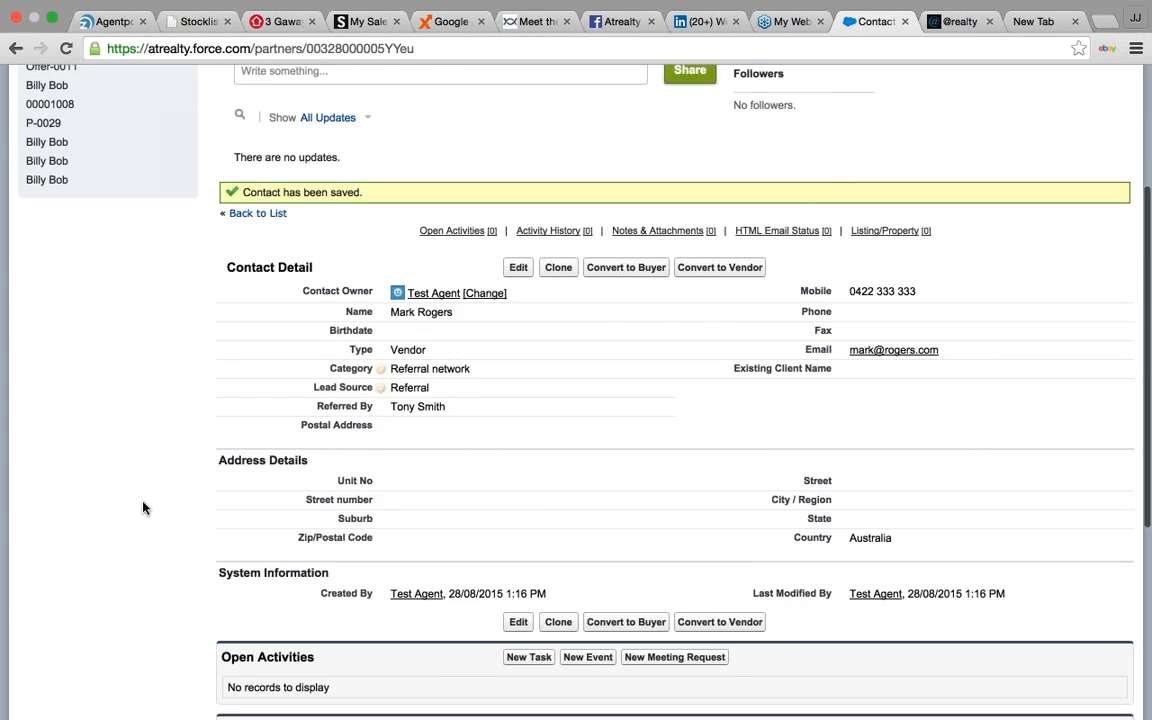
{"action": "scroll", "coordinate": [143, 508], "scroll_direction": "down", "scroll_amount": 4}
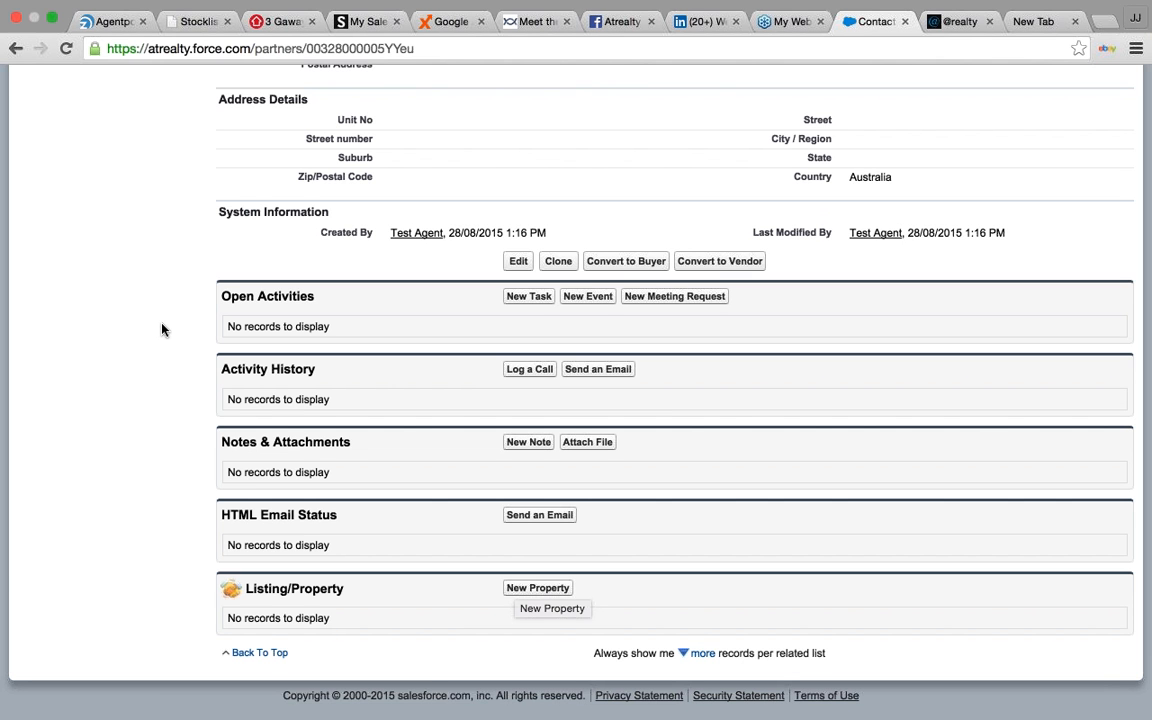
{"action": "scroll", "coordinate": [161, 329], "scroll_direction": "up", "scroll_amount": 6}
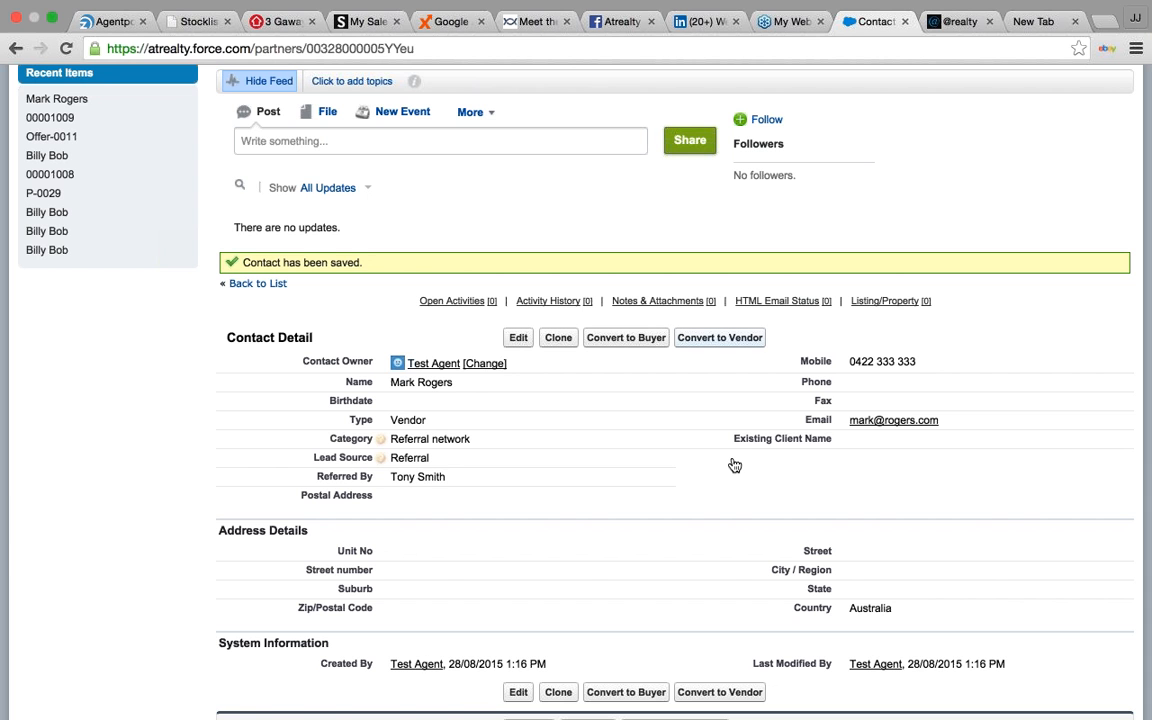
{"action": "scroll", "coordinate": [734, 465], "scroll_direction": "up", "scroll_amount": 3}
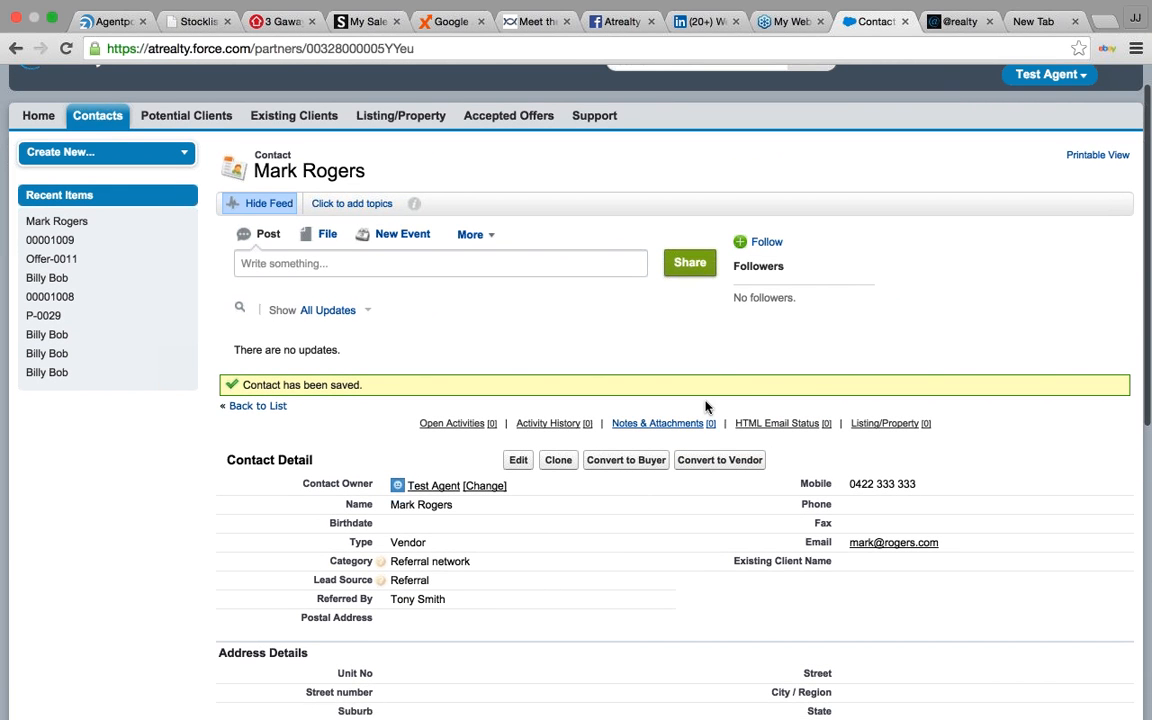
{"action": "left_click", "coordinate": [718, 456]}
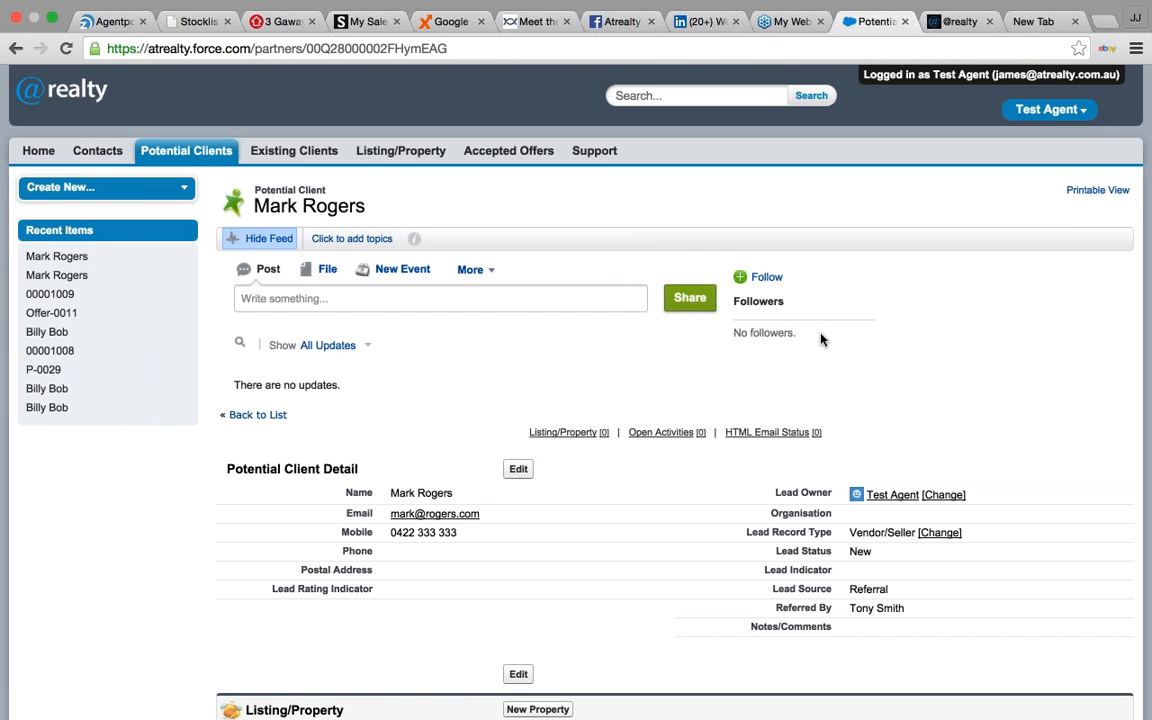
- Start a new property under Listing/Property with the potential client prefilled as Vendor
{"action": "scroll", "coordinate": [820, 340], "scroll_direction": "down", "scroll_amount": 5}
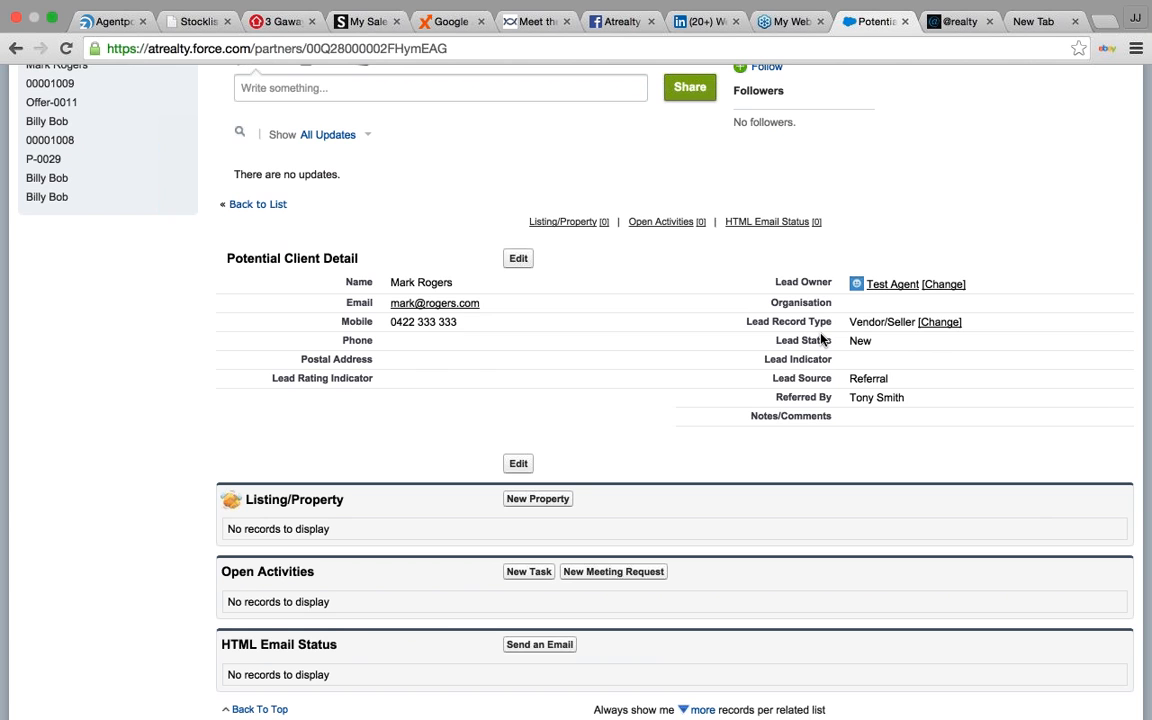
{"action": "scroll", "coordinate": [821, 340], "scroll_direction": "down", "scroll_amount": 1}
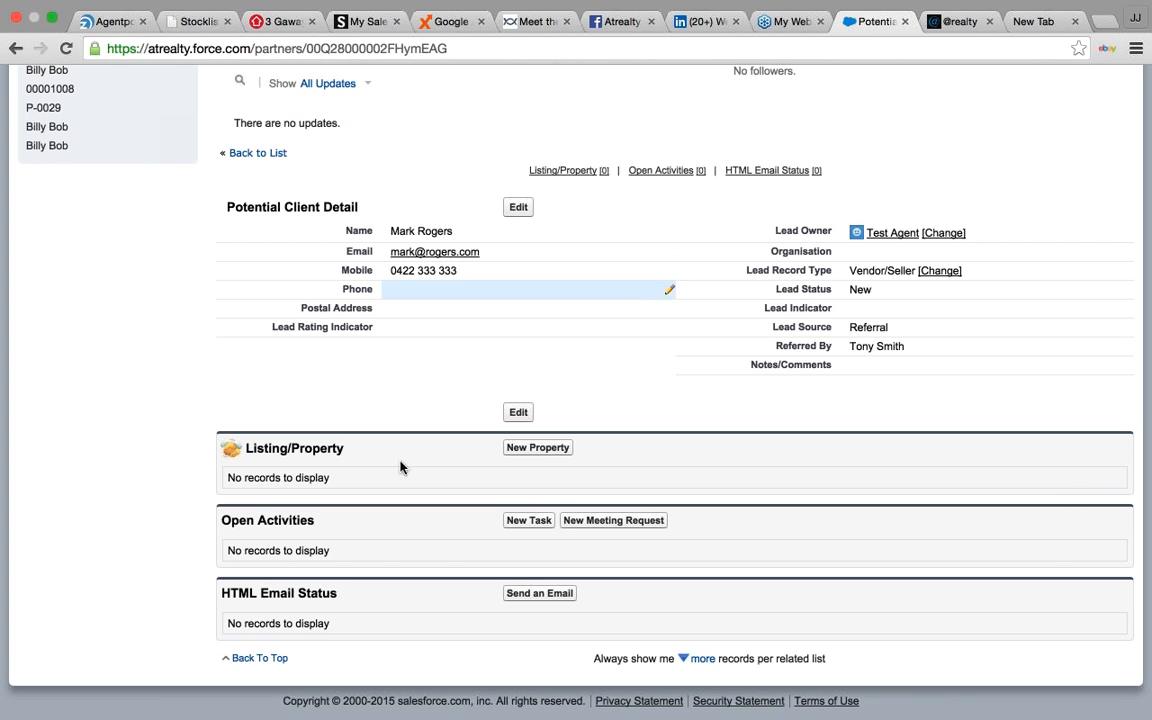
{"action": "left_click", "coordinate": [538, 448]}
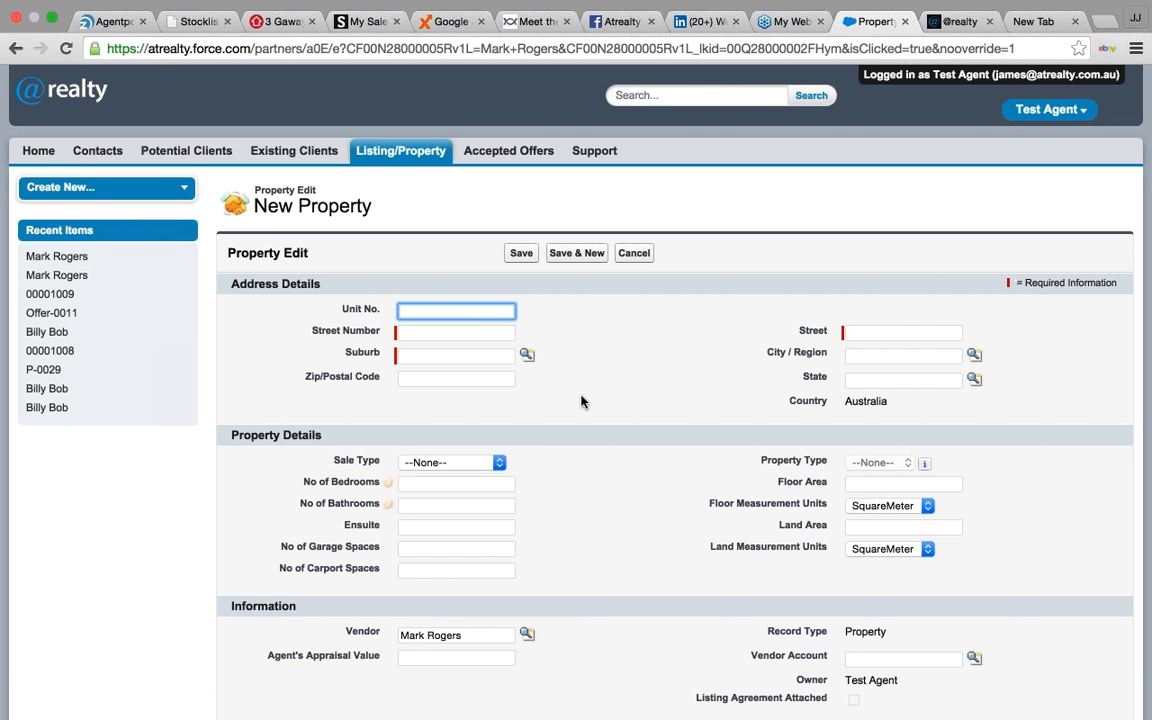
{"action": "left_click", "coordinate": [453, 333]}
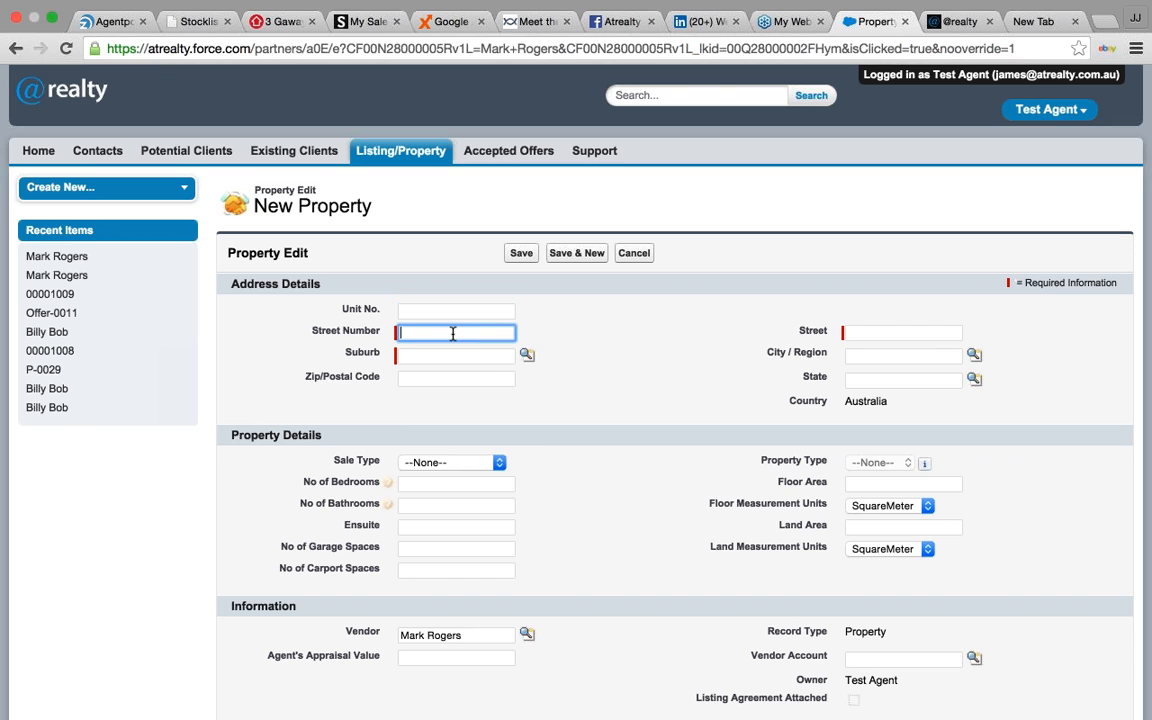
- Enter the property's street number and street, set suburb to robina, leave City/Region blank
{"action": "key", "text": "Tab"}
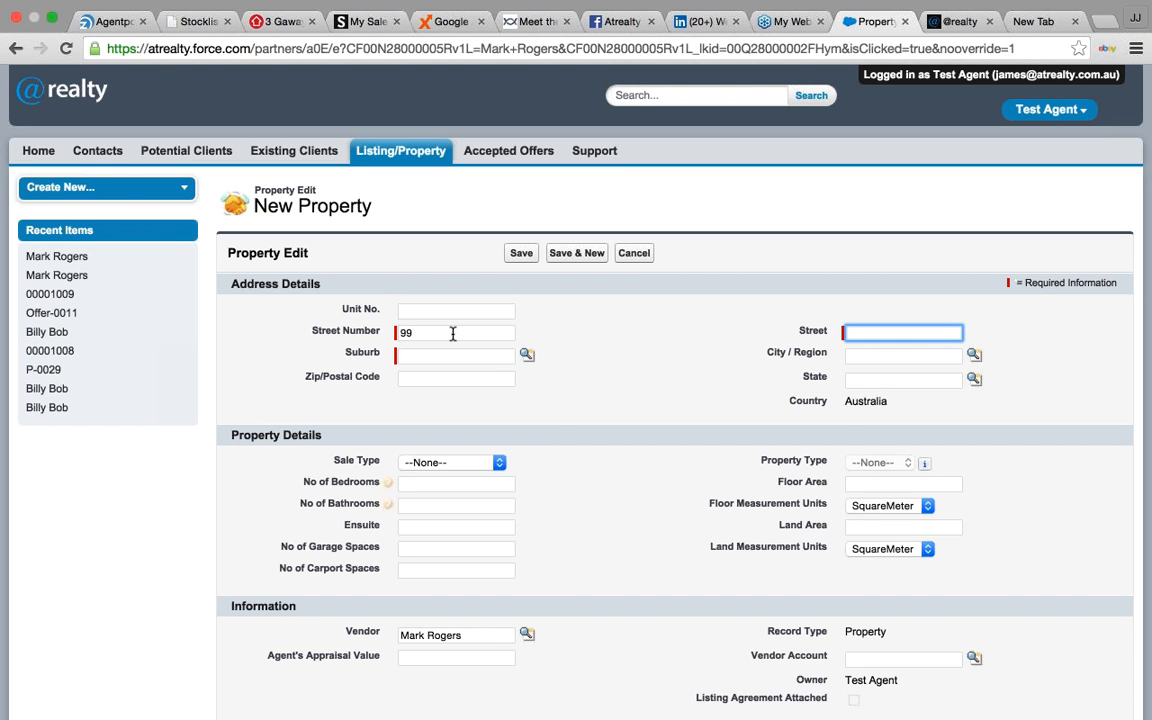
{"action": "key", "text": "Tab"}
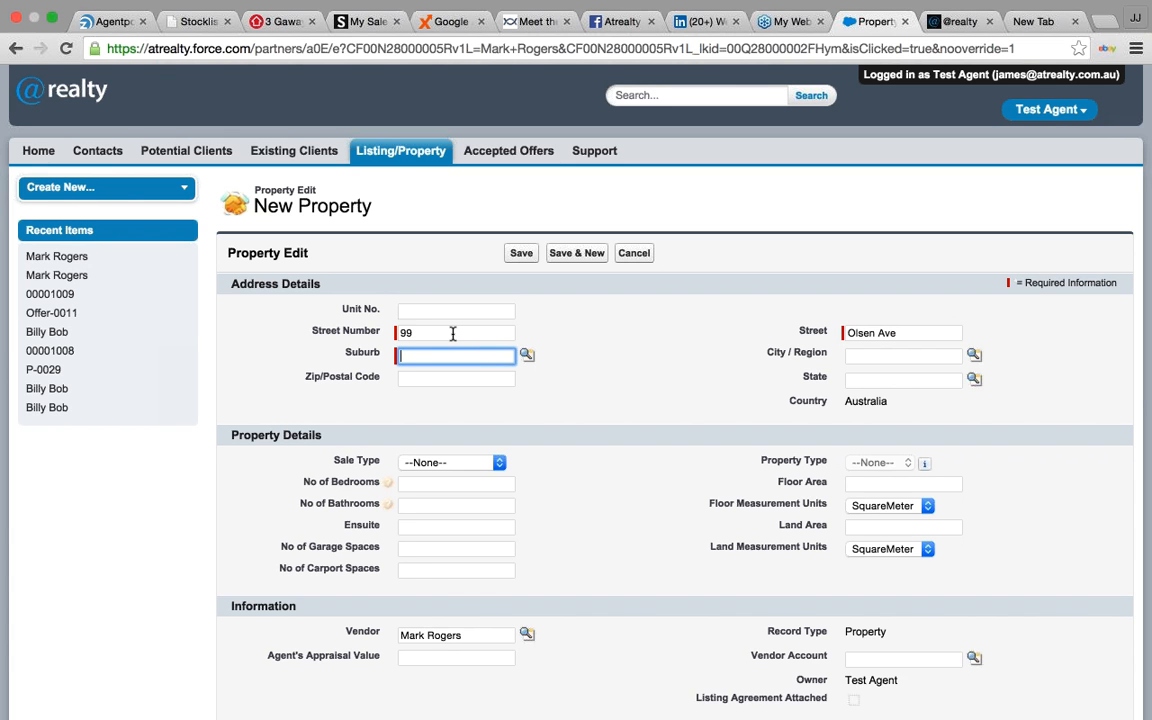
{"action": "key", "text": "Down"}
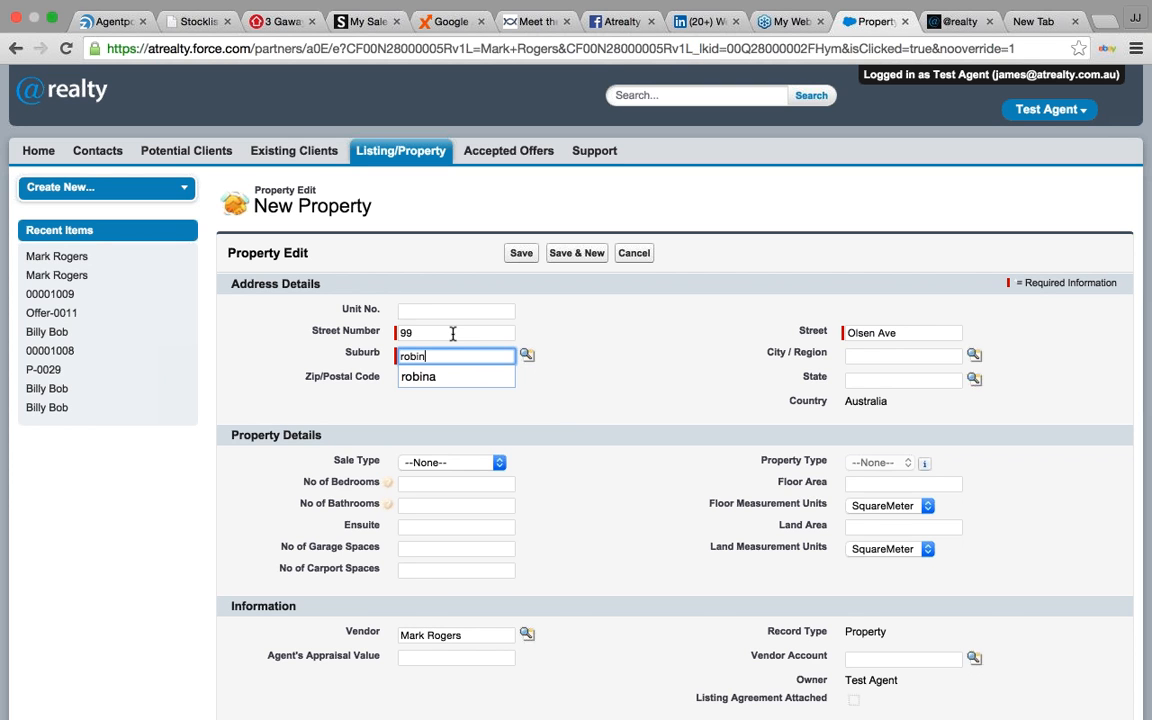
{"action": "key", "text": "Tab"}
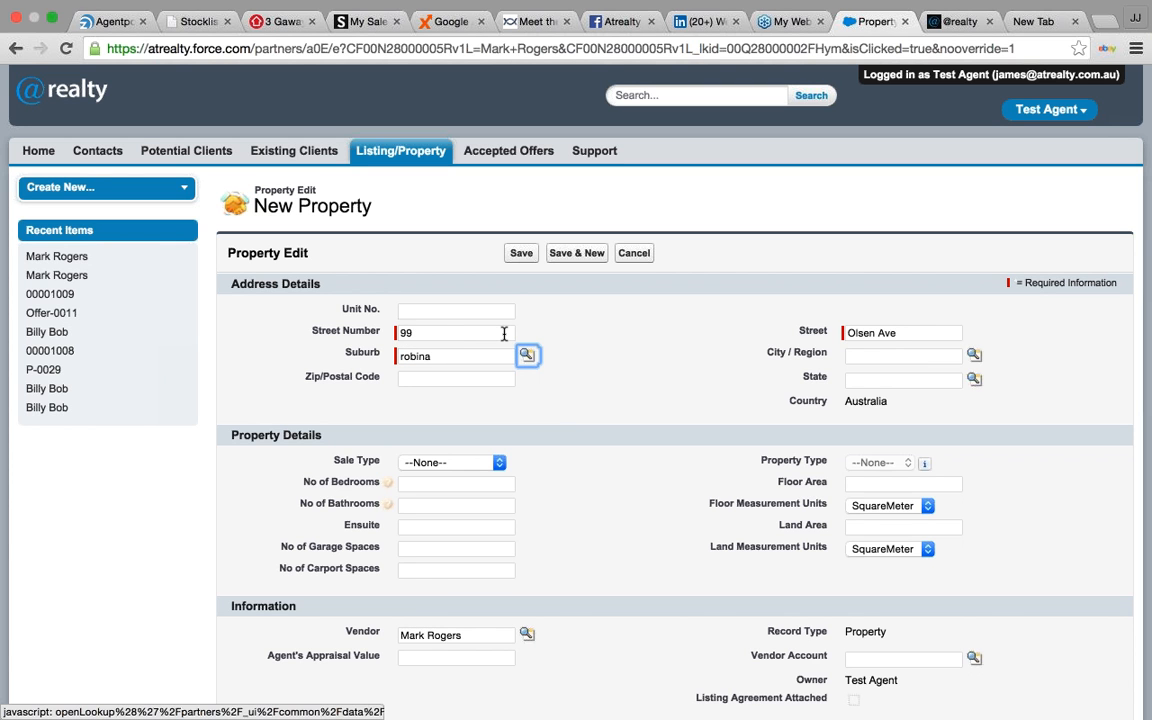
{"action": "left_click", "coordinate": [885, 357]}
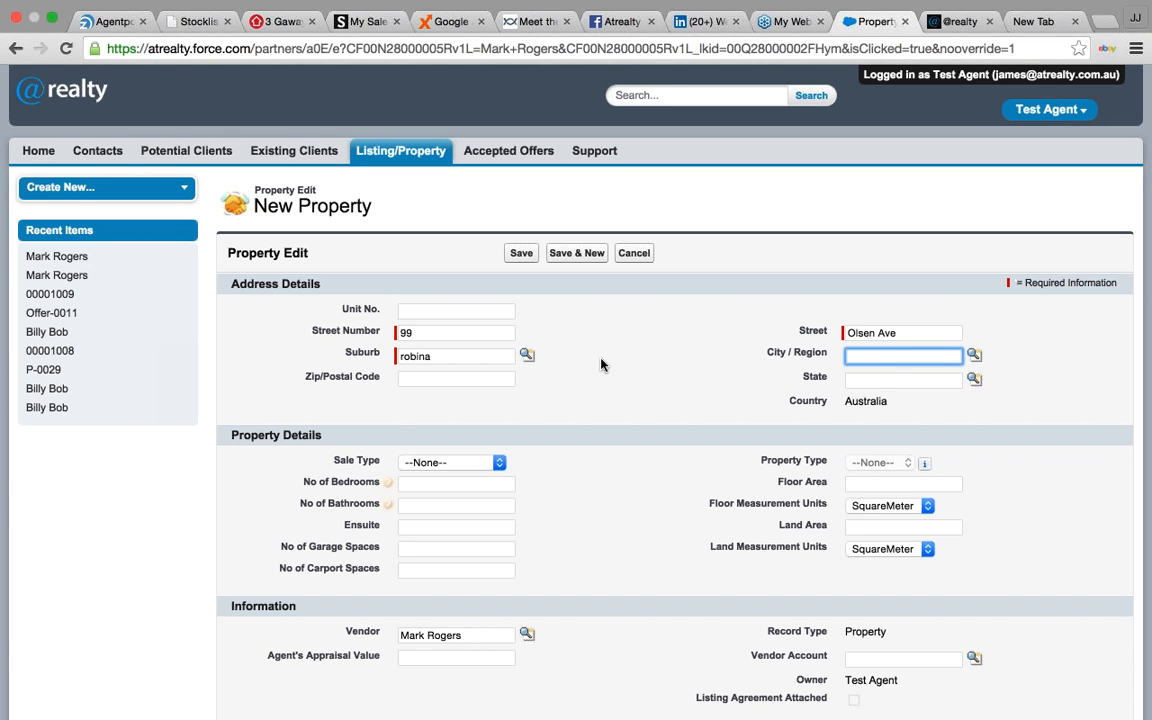
{"action": "left_click", "coordinate": [700, 390]}
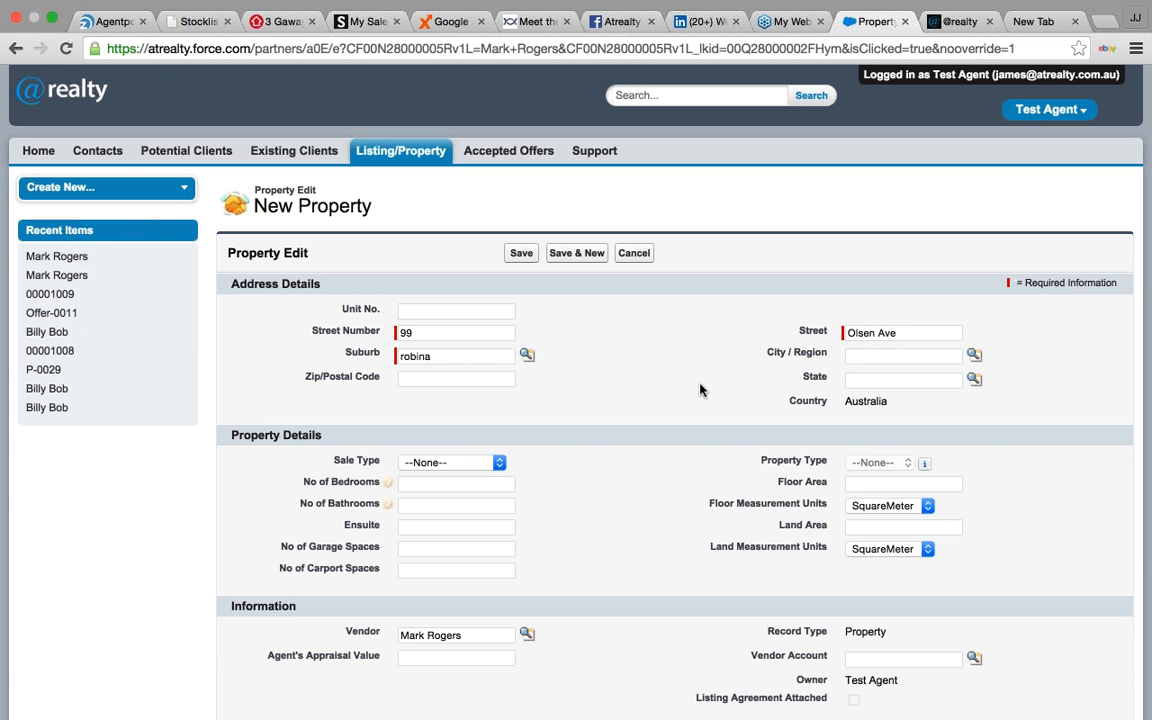
{"action": "scroll", "coordinate": [700, 388], "scroll_direction": "down", "scroll_amount": 2}
- Set the sale type to Residential Sale and the property type to House
{"action": "left_click", "coordinate": [455, 403]}
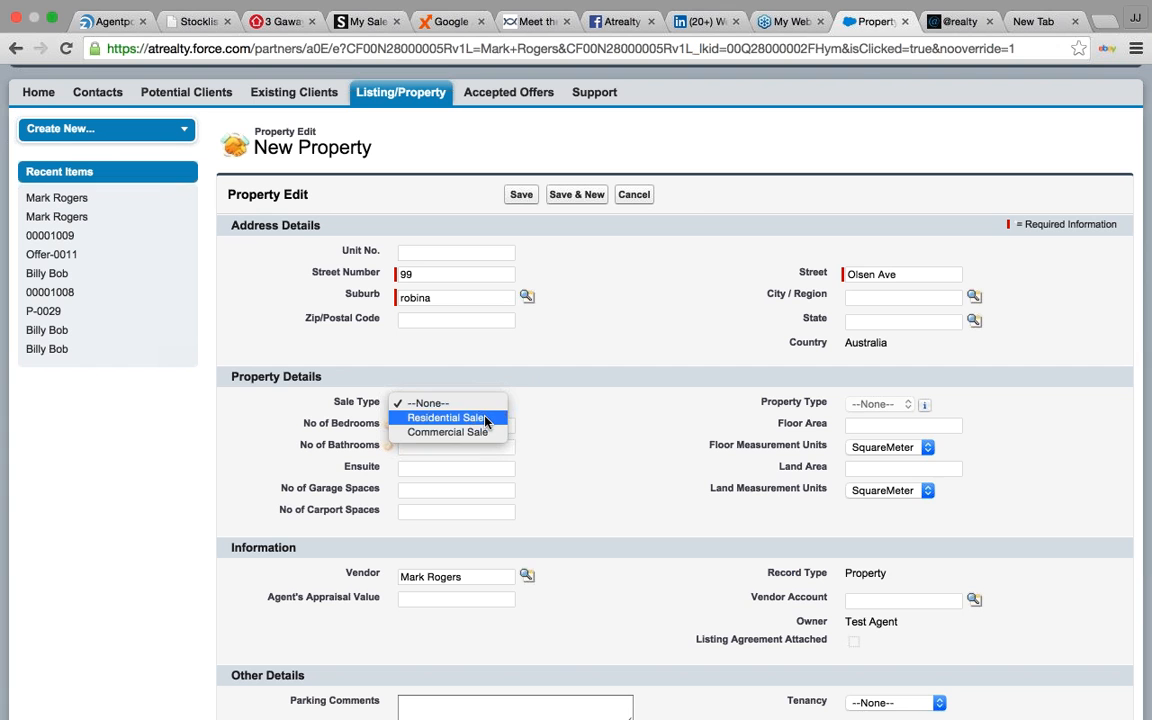
{"action": "left_click", "coordinate": [485, 419]}
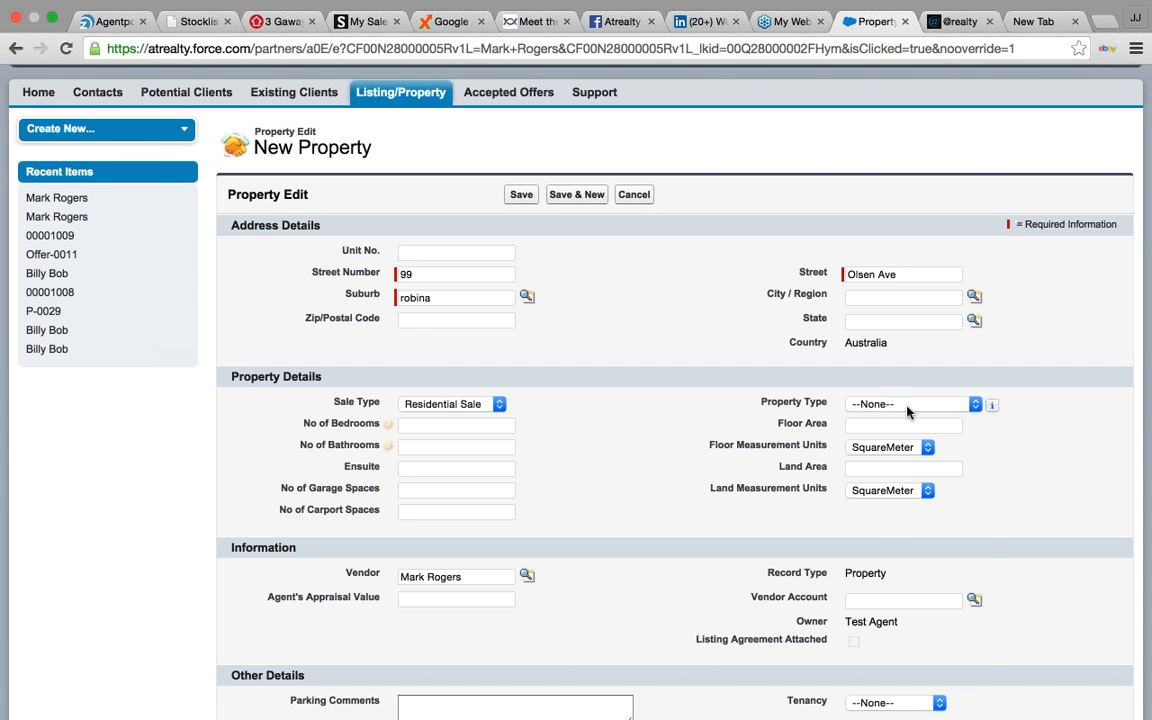
{"action": "left_click", "coordinate": [878, 404]}
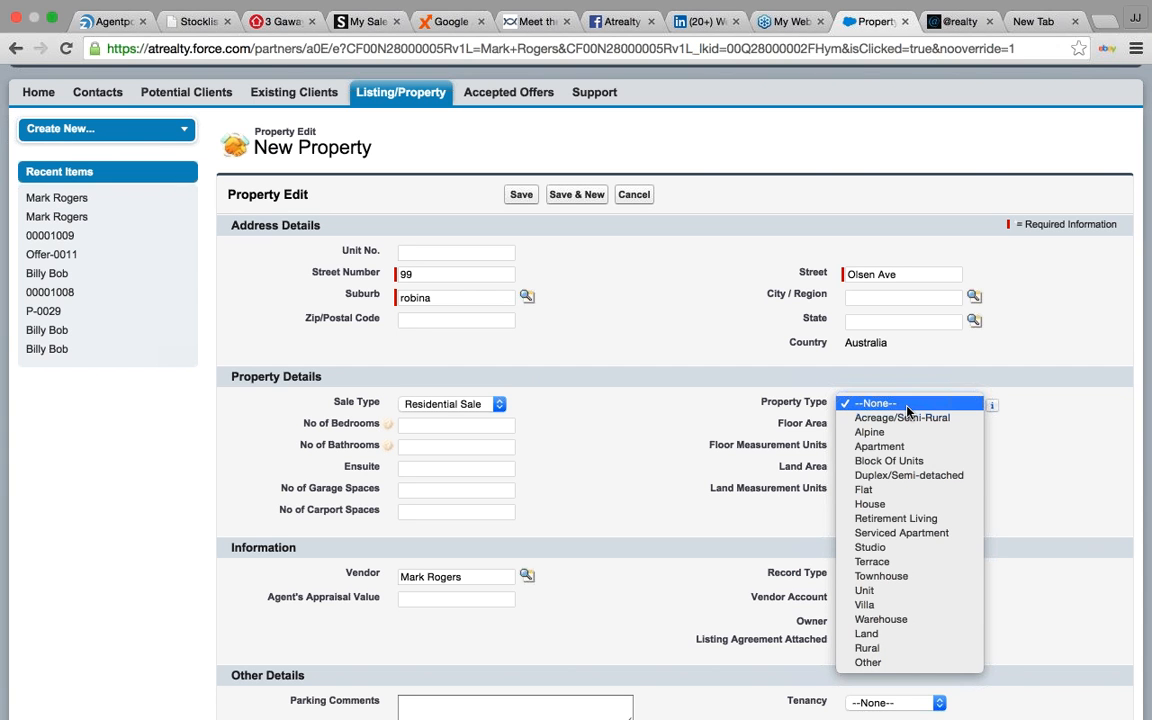
{"action": "left_click", "coordinate": [870, 504]}
- Enter 2 bedrooms, 100 floor area, 2 bathrooms, 1 ensuite and 1 garage
{"action": "left_click", "coordinate": [498, 428]}
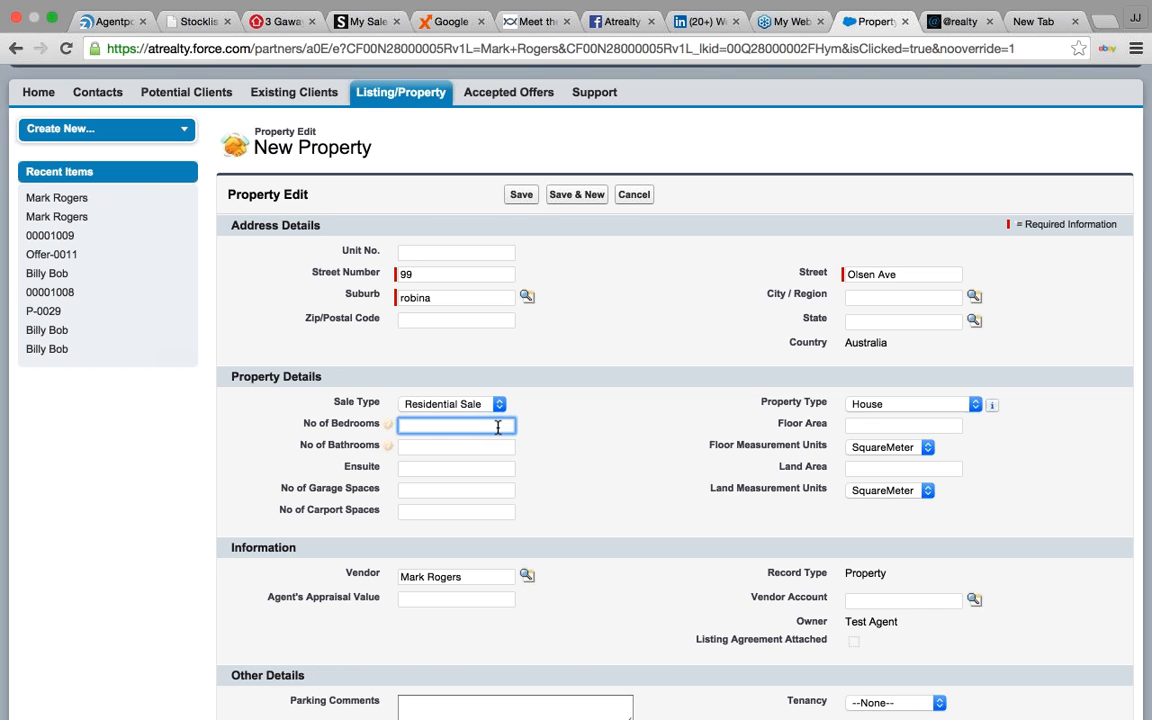
{"action": "type", "text": "2"}
{"action": "key", "text": "Tab"}
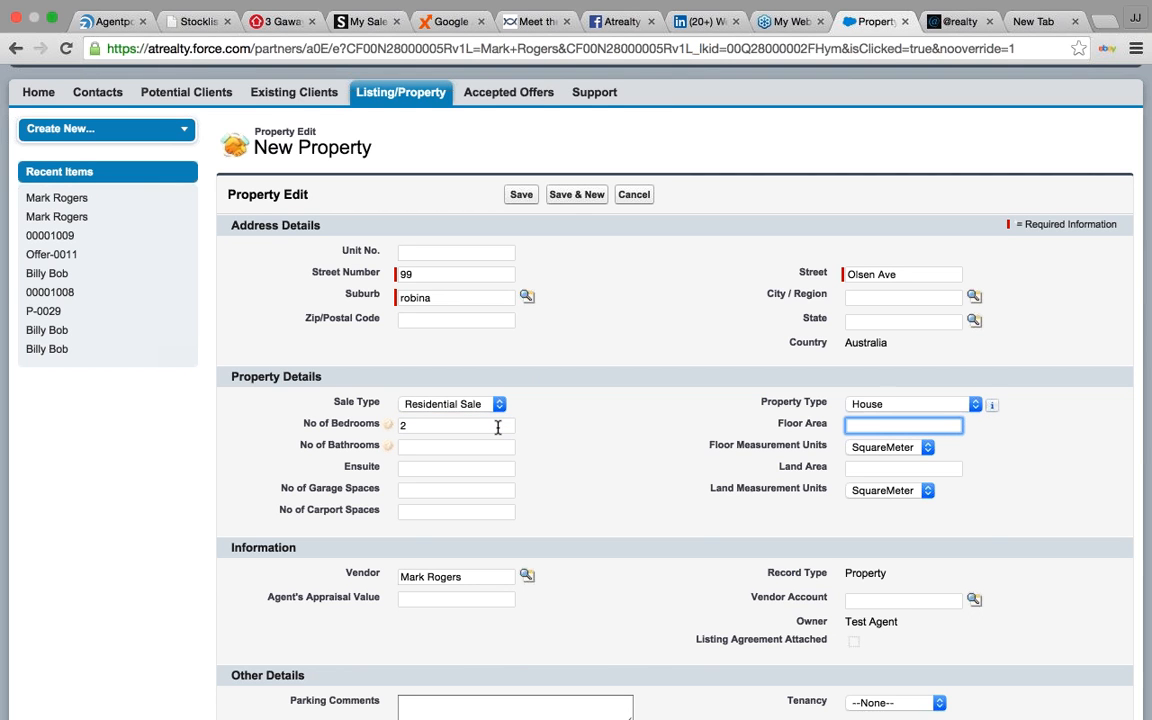
{"action": "type", "text": "100"}
{"action": "key", "text": "Tab"}
{"action": "type", "text": "2"}
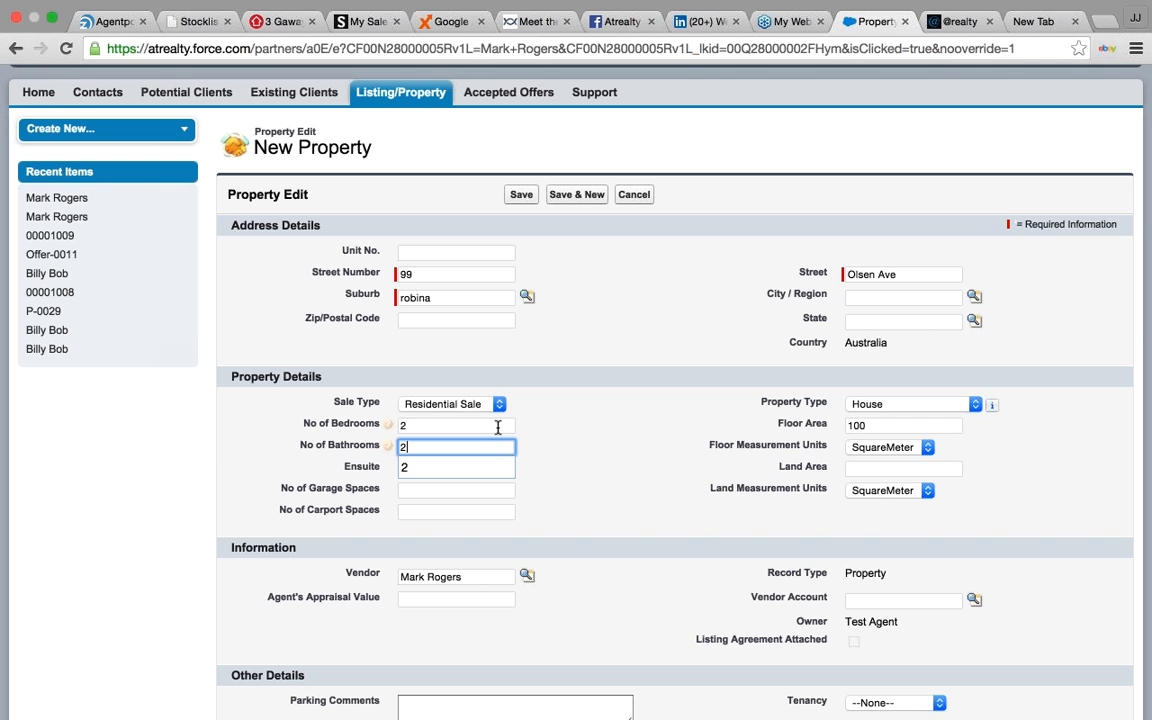
{"action": "key", "text": "Tab"}
{"action": "type", "text": "1"}
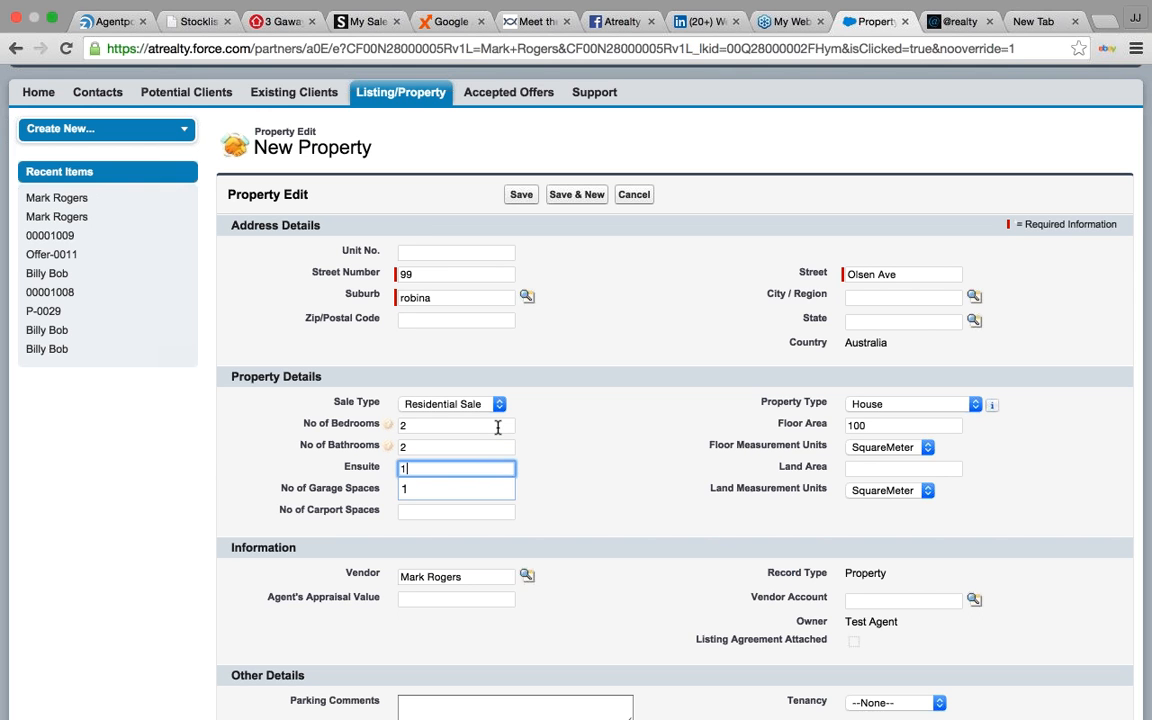
{"action": "key", "text": "Tab"}
{"action": "key", "text": "Tab"}
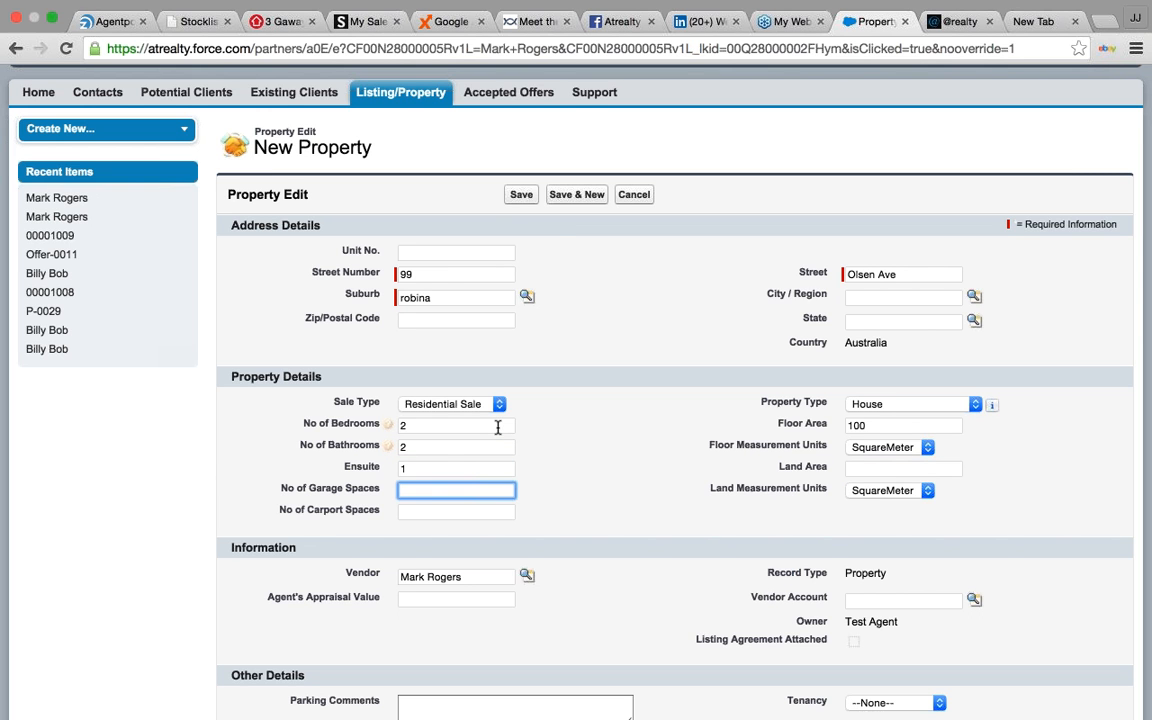
{"action": "type", "text": "1"}
{"action": "key", "text": "Tab"}
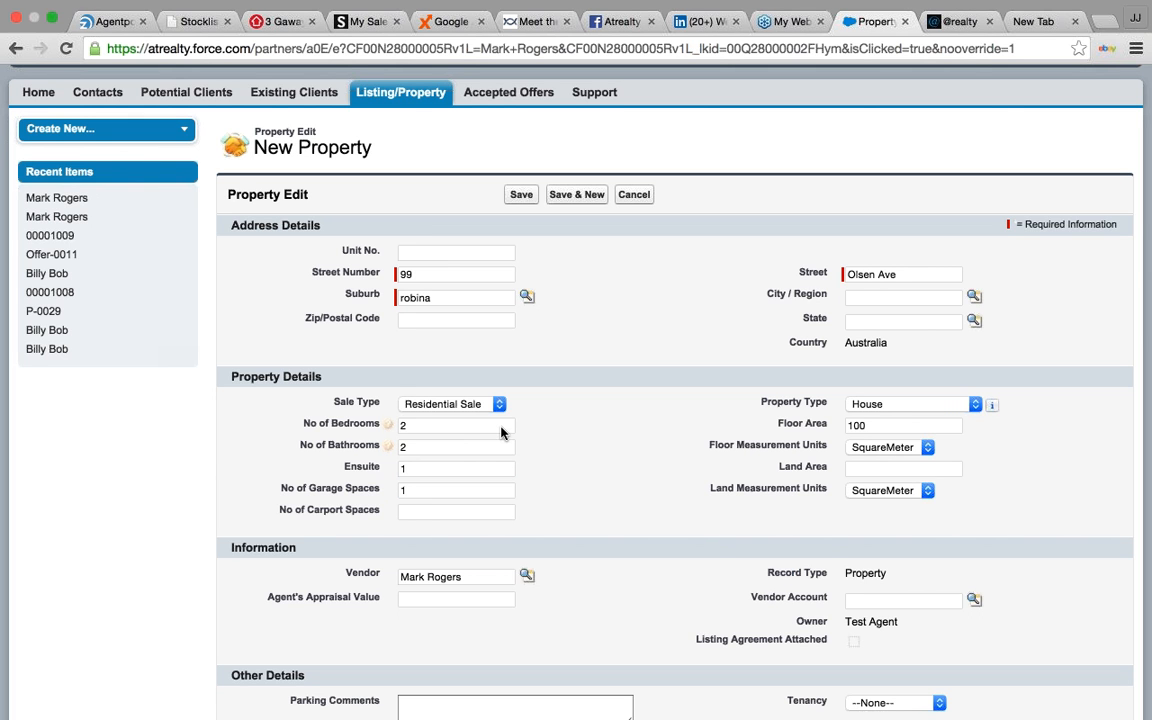
- Enter a land area of 345, keeping SquareMeter as the unit
{"action": "left_click", "coordinate": [903, 468]}
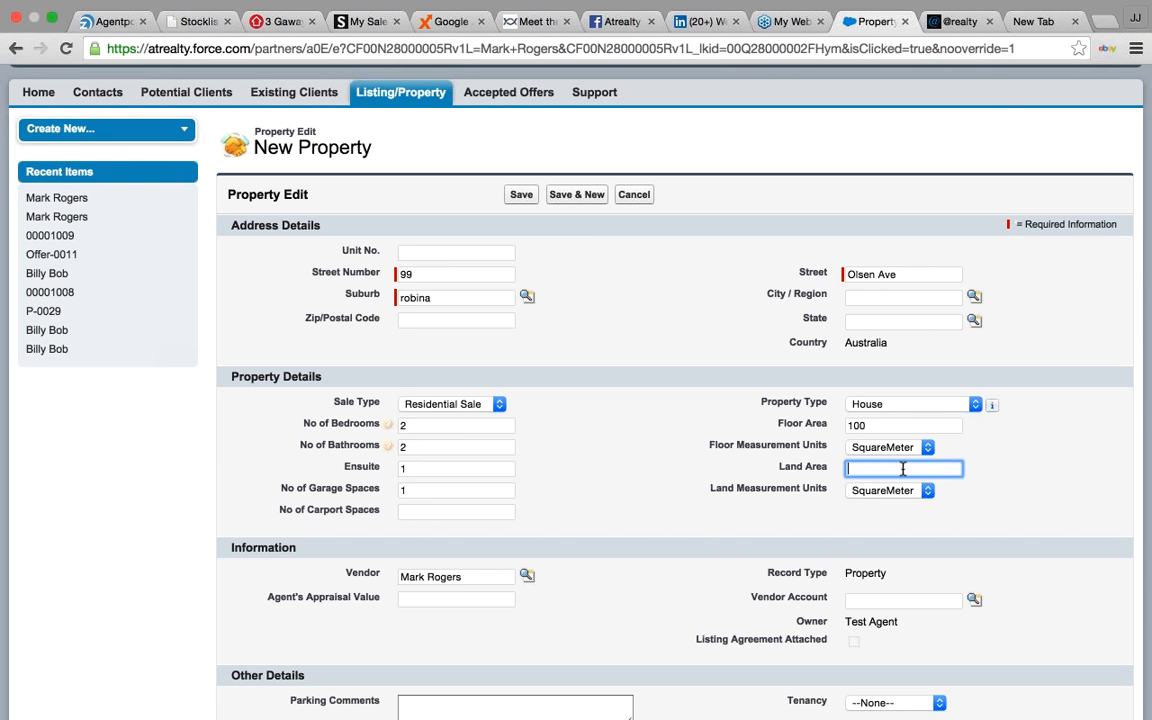
{"action": "type", "text": "345"}
{"action": "left_click", "coordinate": [1016, 456]}
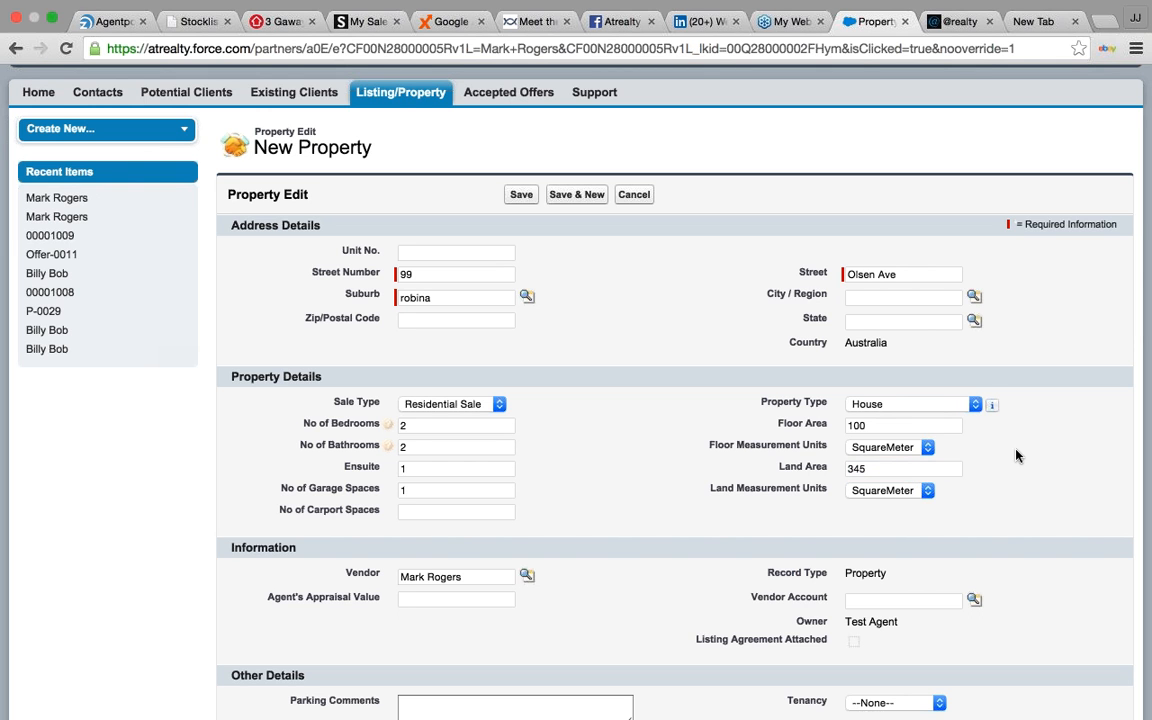
{"action": "left_click", "coordinate": [929, 491]}
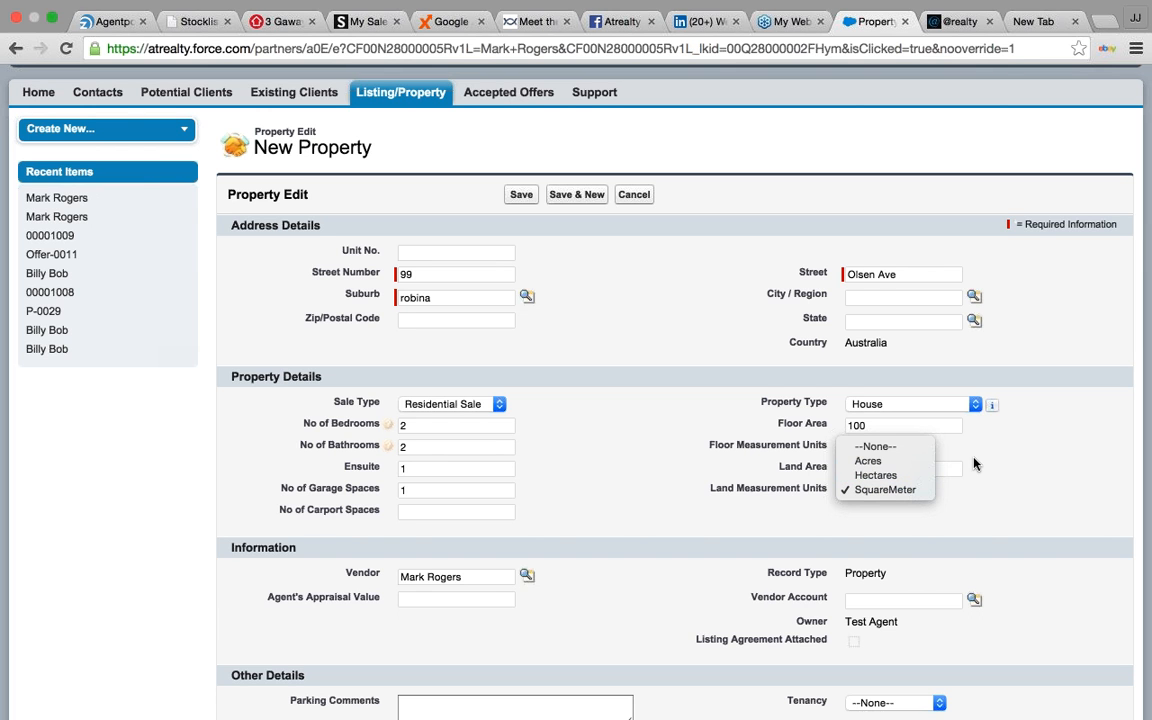
{"action": "left_click", "coordinate": [982, 465]}
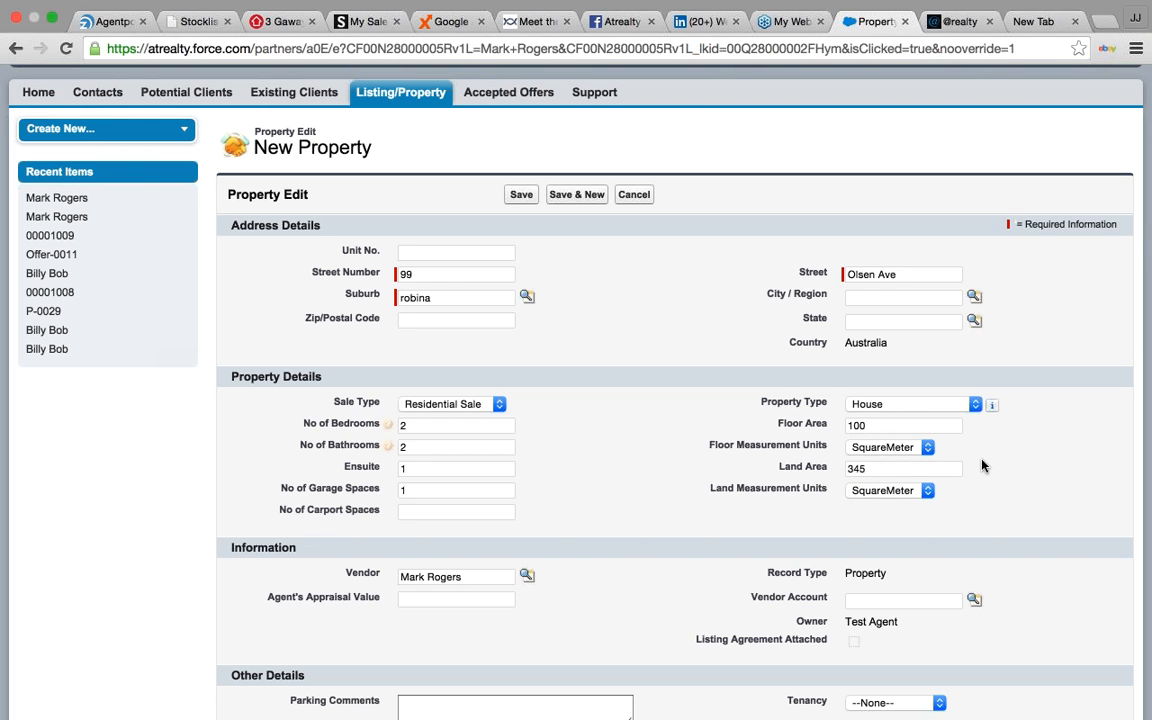
- Enter an agent's appraisal value of 350000
{"action": "scroll", "coordinate": [980, 465], "scroll_direction": "down", "scroll_amount": 4}
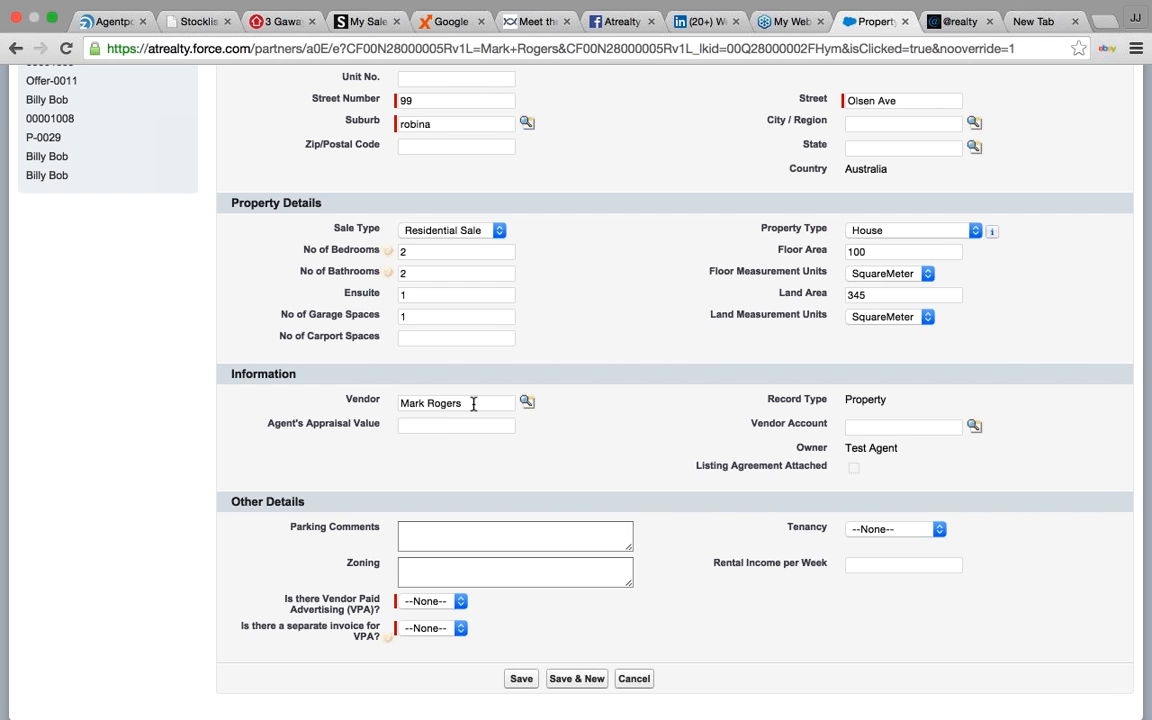
{"action": "left_click", "coordinate": [443, 424]}
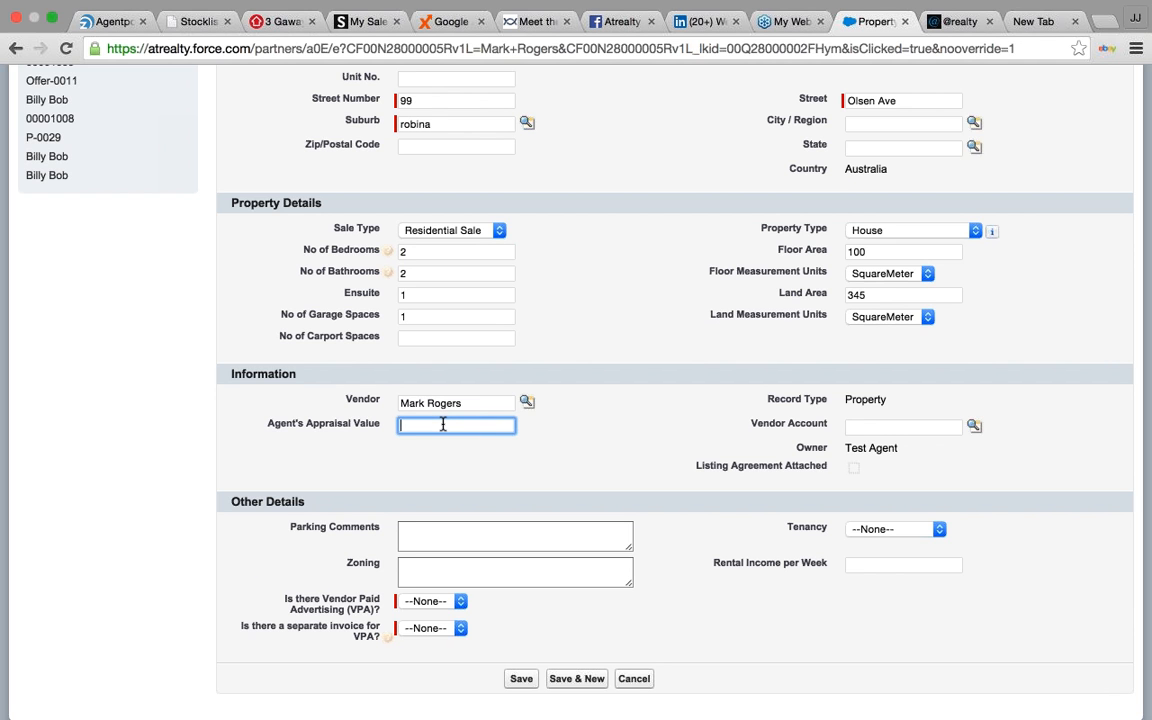
{"action": "type", "text": "350"}
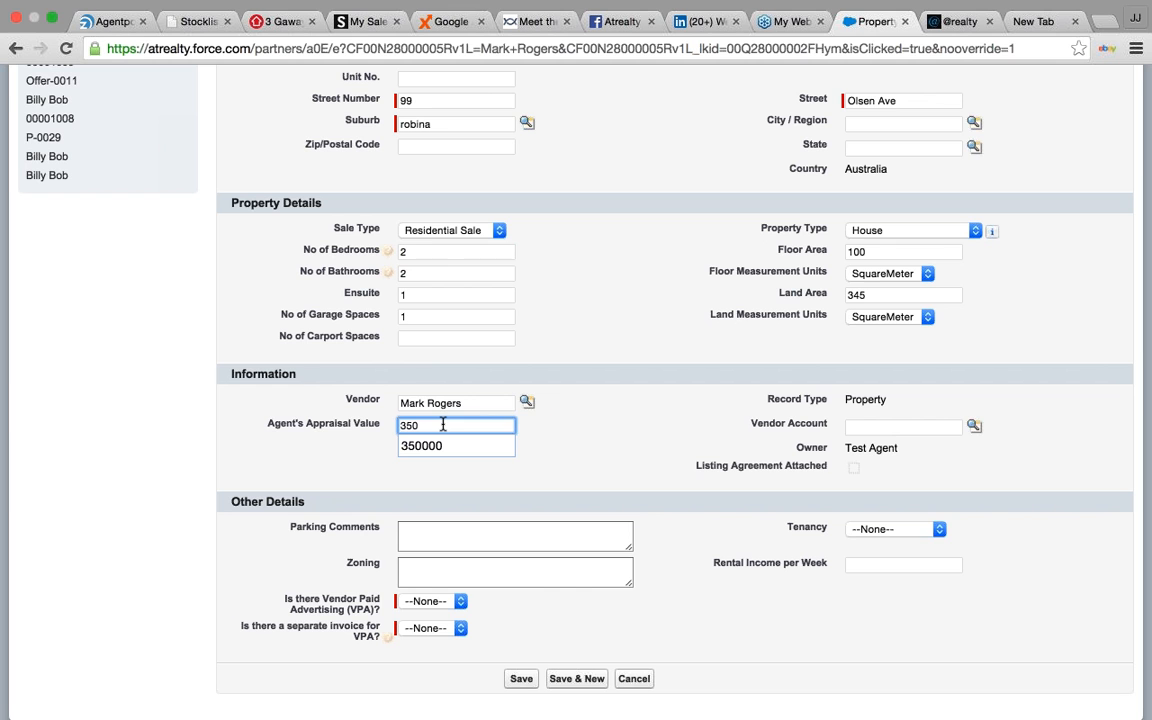
{"action": "type", "text": "000"}
{"action": "left_click", "coordinate": [592, 427]}
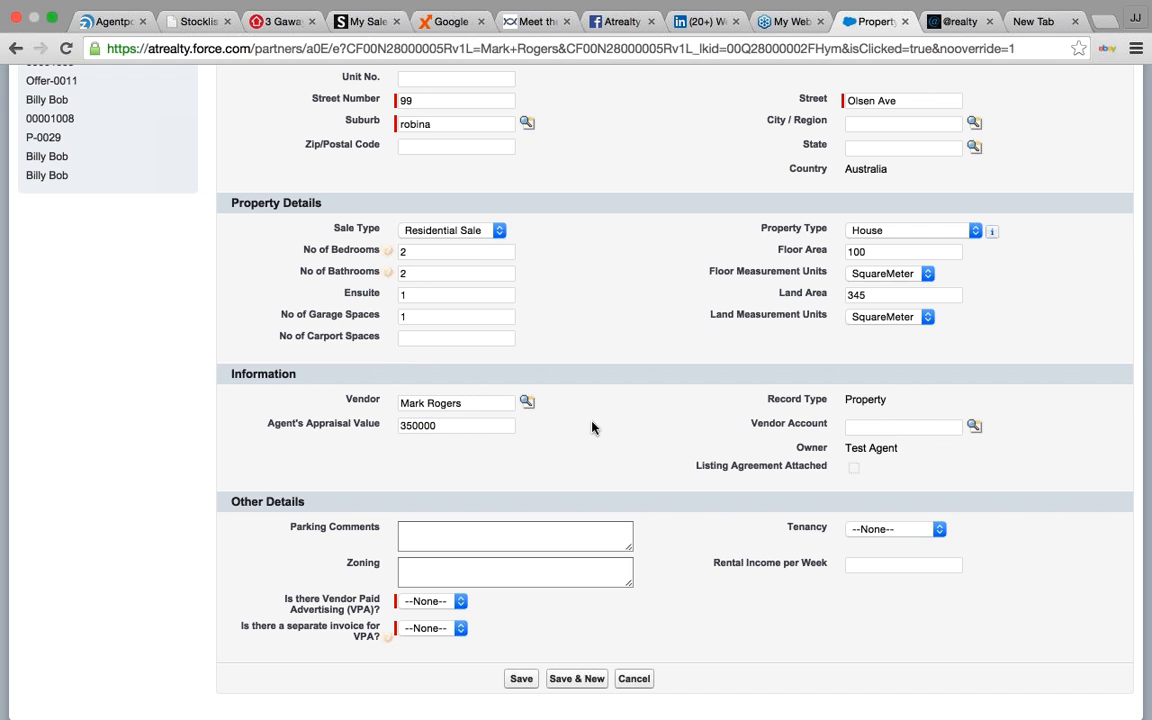
- Add the parking comment 'Onstreet parking' and set tenancy to Occupier, leaving rental income blank
{"action": "scroll", "coordinate": [592, 427], "scroll_direction": "down", "scroll_amount": 1}
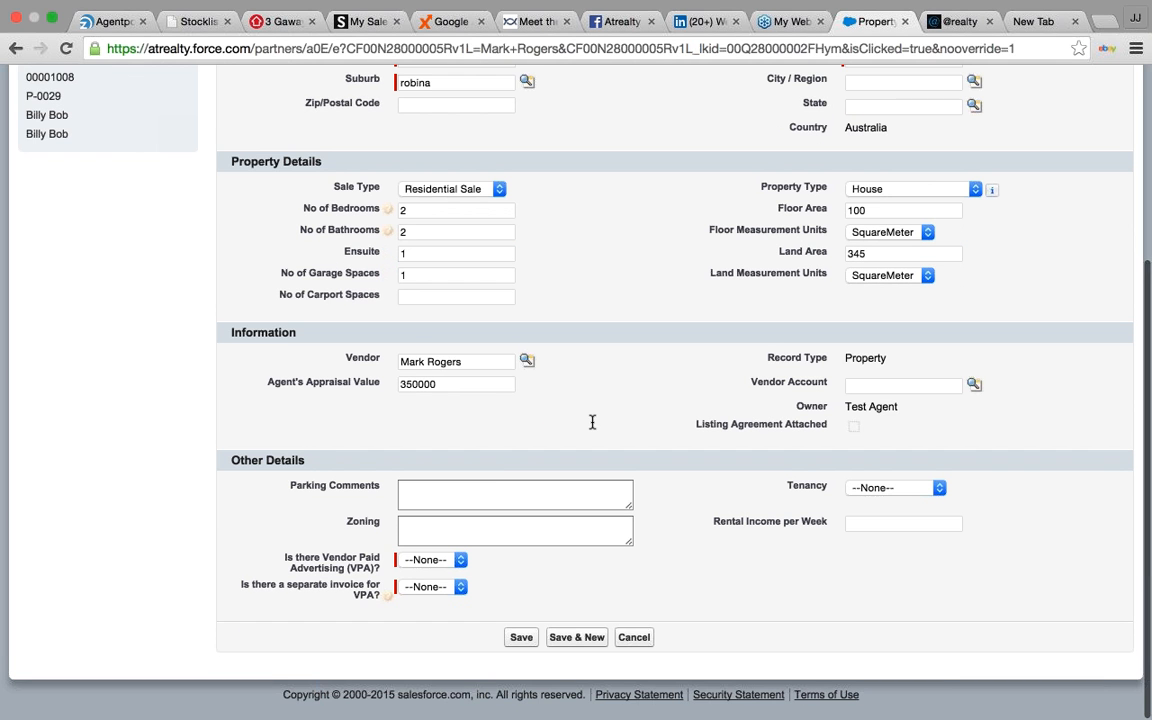
{"action": "left_click", "coordinate": [496, 495]}
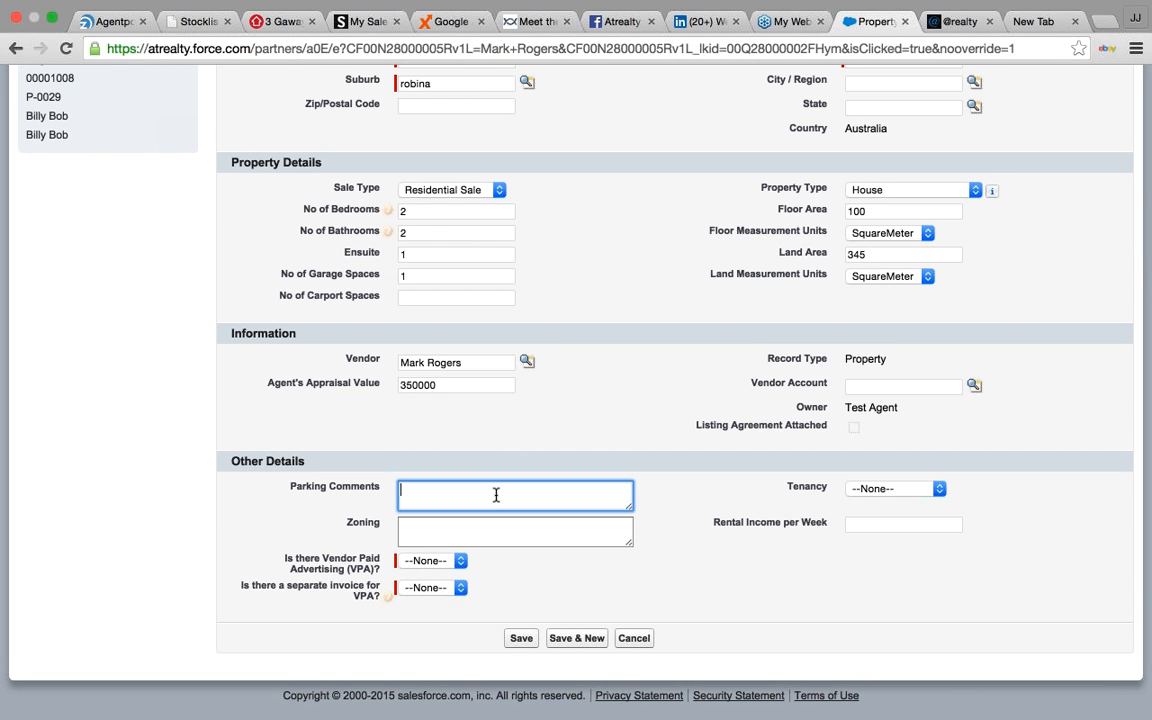
{"action": "type", "text": "Onstreet parking"}
{"action": "left_click", "coordinate": [588, 401]}
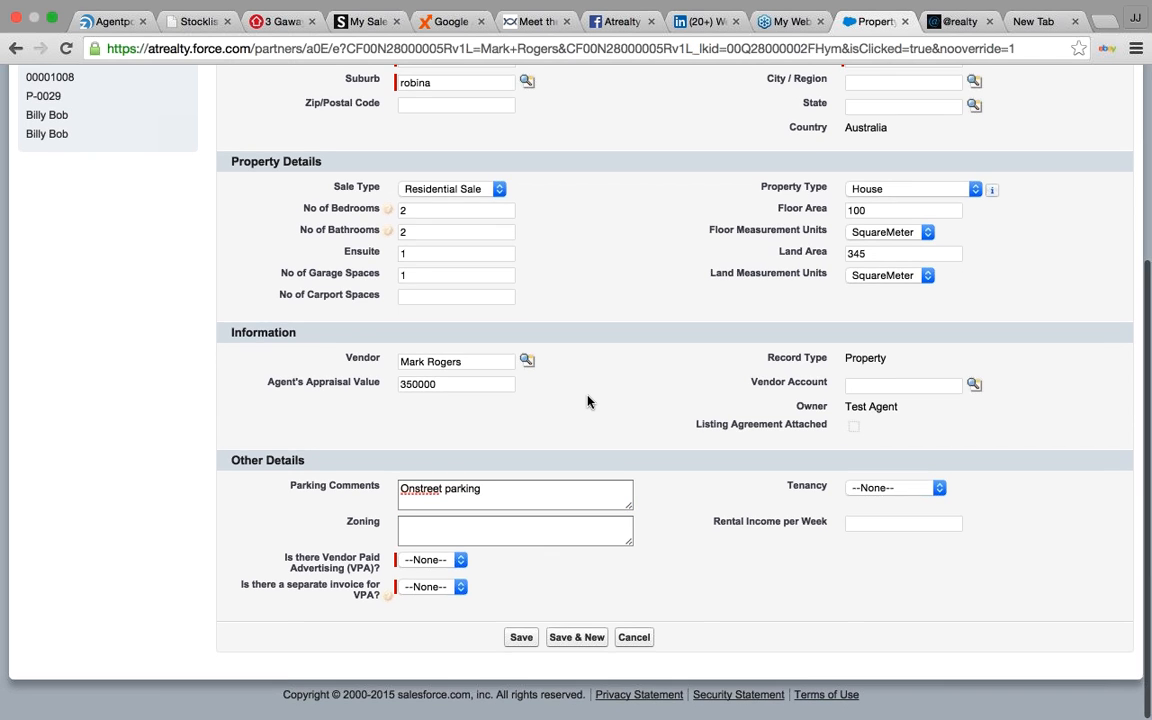
{"action": "left_click", "coordinate": [903, 492]}
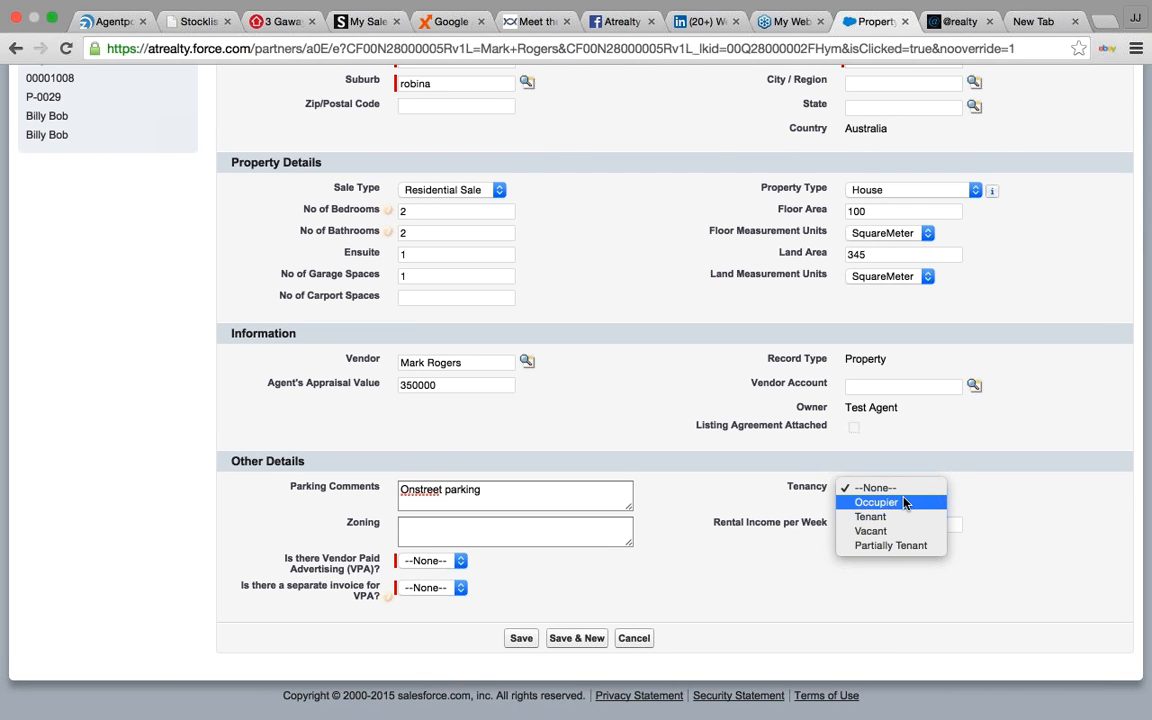
{"action": "left_click", "coordinate": [904, 502]}
{"action": "left_click", "coordinate": [857, 528]}
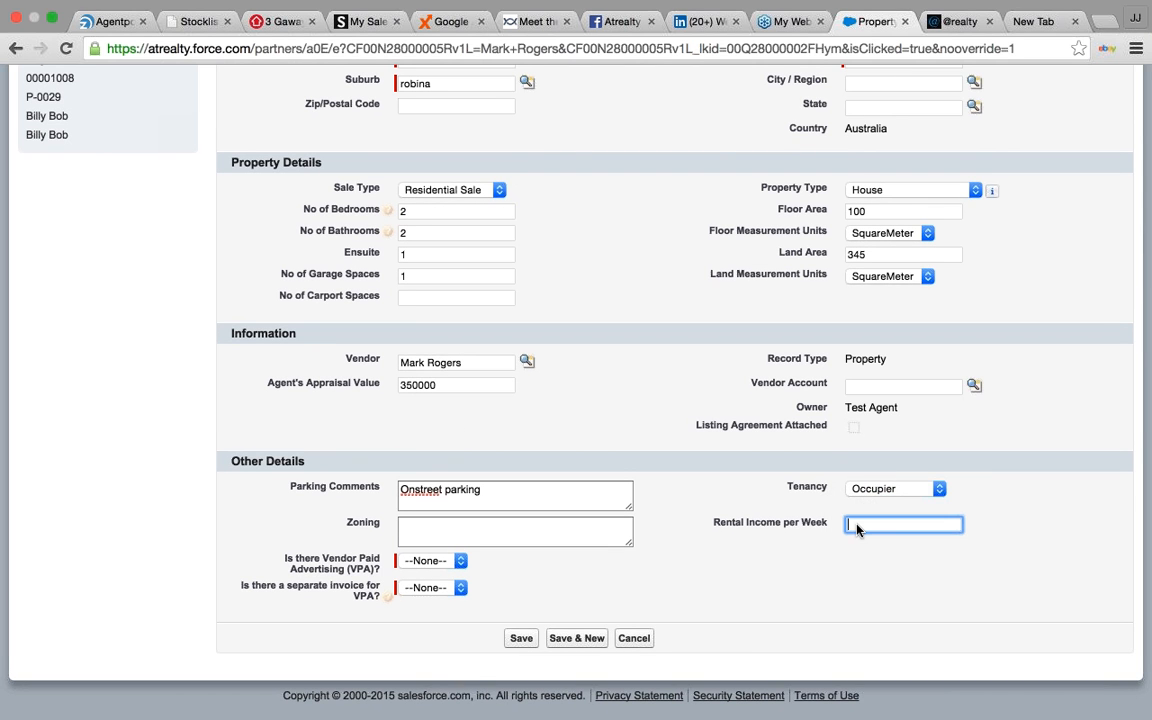
{"action": "left_click", "coordinate": [822, 570]}
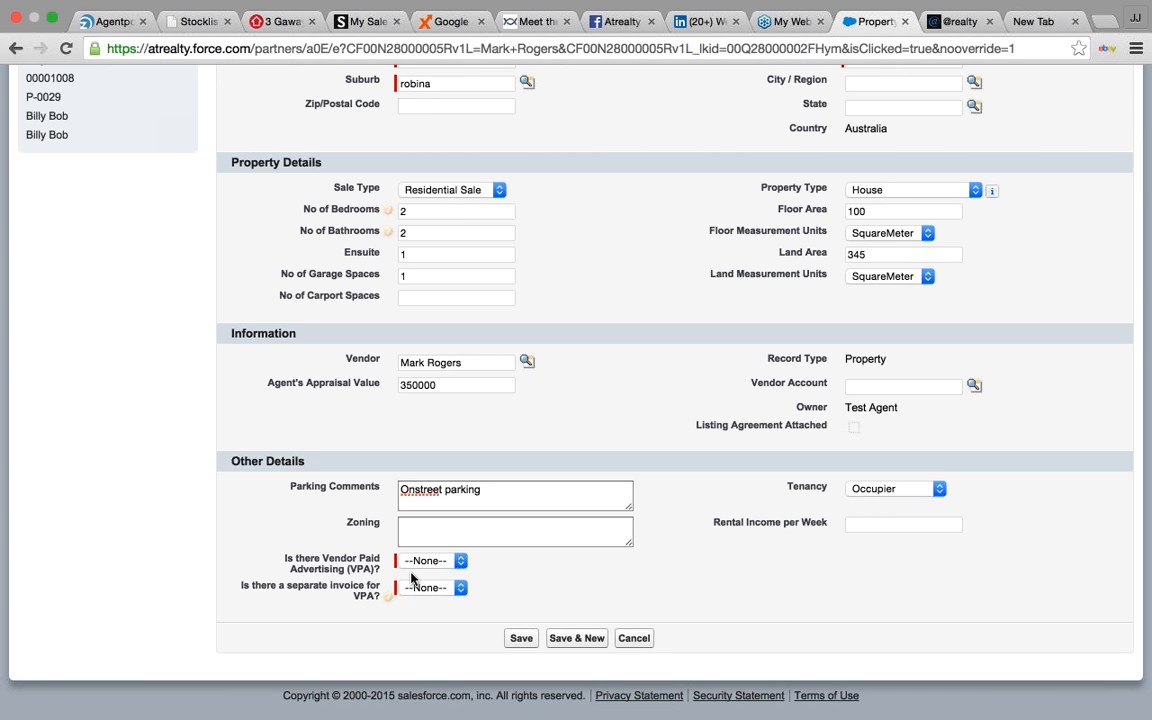
- Set vendor paid advertising and separate VPA invoice both to Yes, then save the property
{"action": "left_click", "coordinate": [448, 560]}
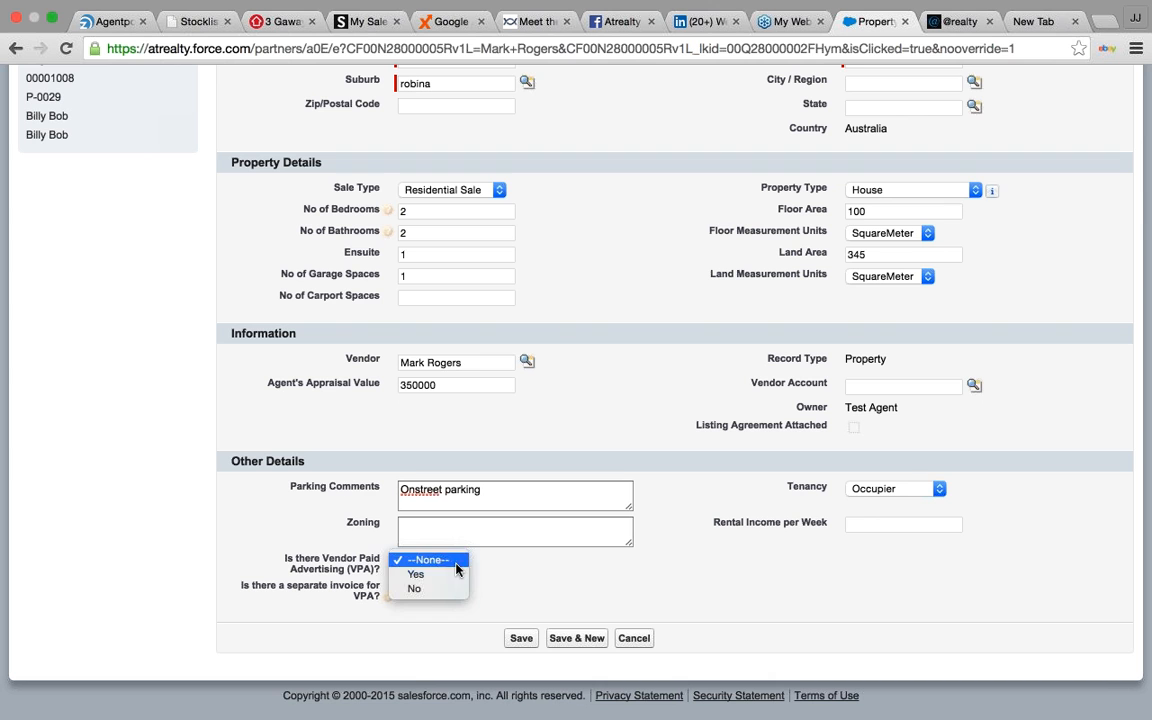
{"action": "left_click", "coordinate": [451, 575]}
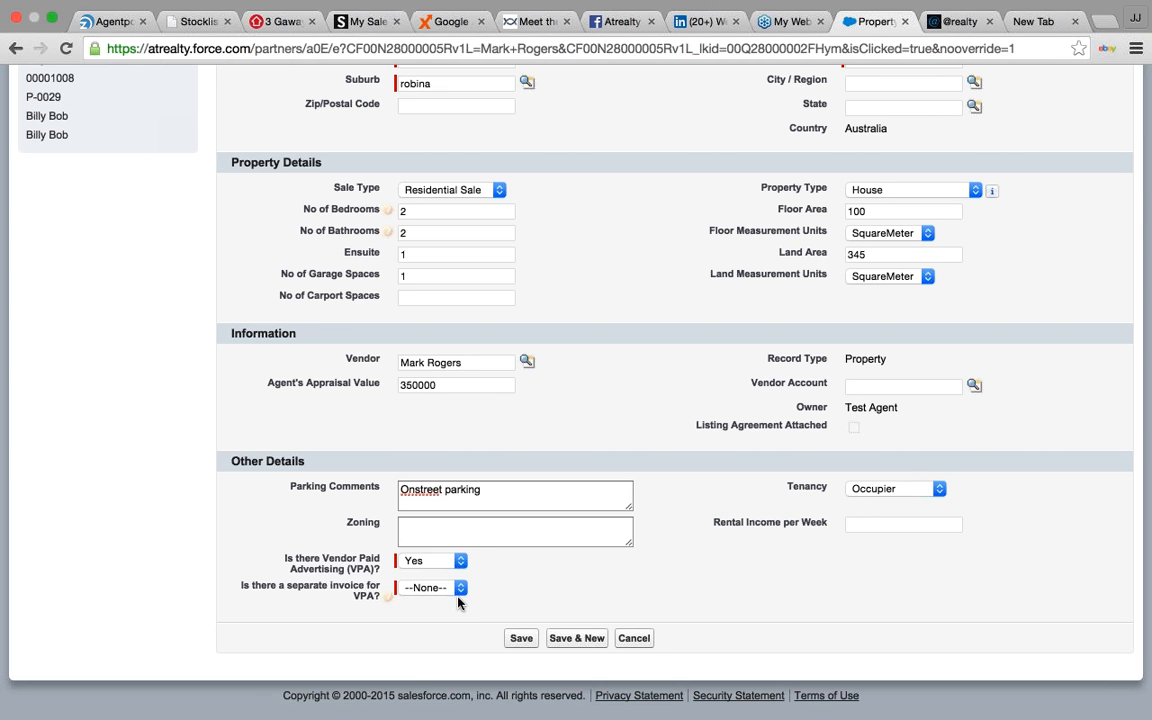
{"action": "left_click", "coordinate": [460, 589]}
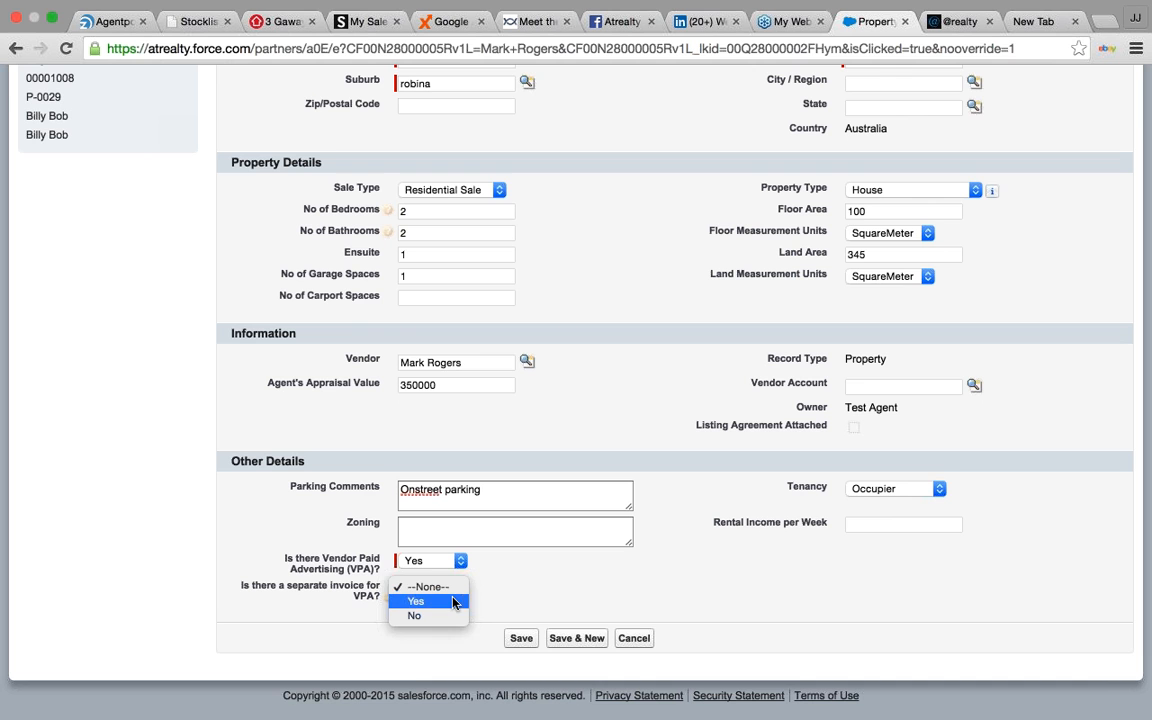
{"action": "left_click", "coordinate": [454, 601]}
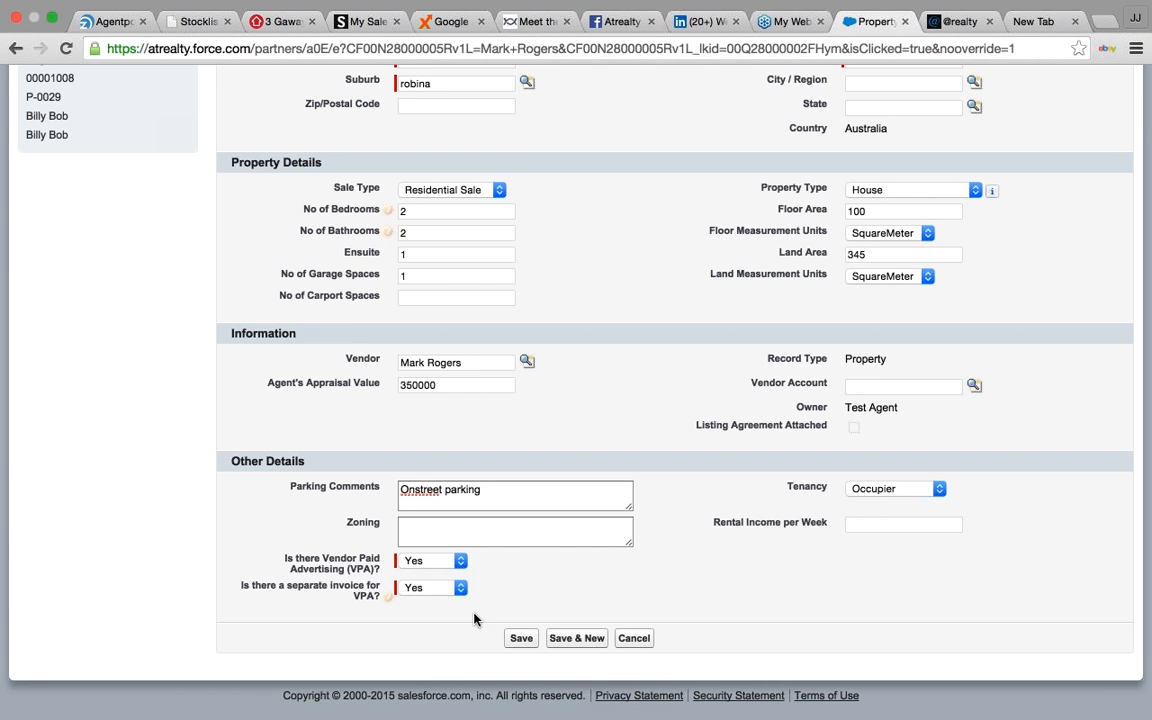
{"action": "left_click", "coordinate": [525, 641]}
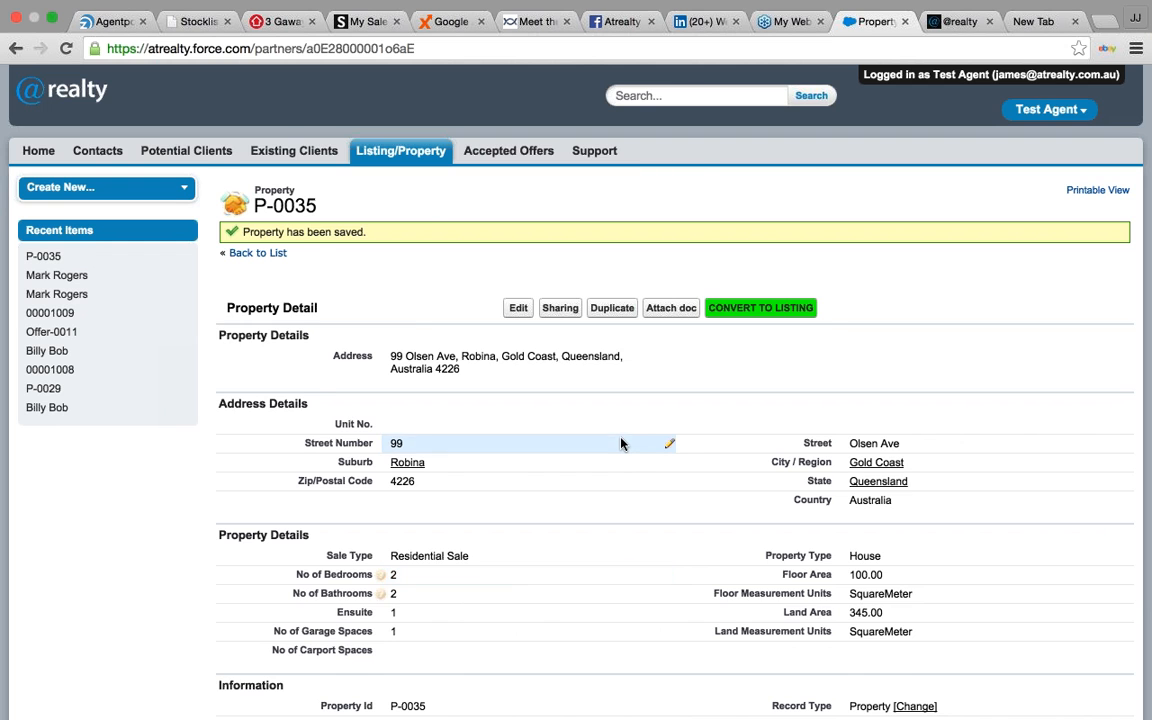
- Find P-0035 as an Active Property in the recent Listing/Property list and reopen it
{"action": "scroll", "coordinate": [617, 445], "scroll_direction": "down", "scroll_amount": 3}
{"action": "scroll", "coordinate": [617, 445], "scroll_direction": "up", "scroll_amount": 3}
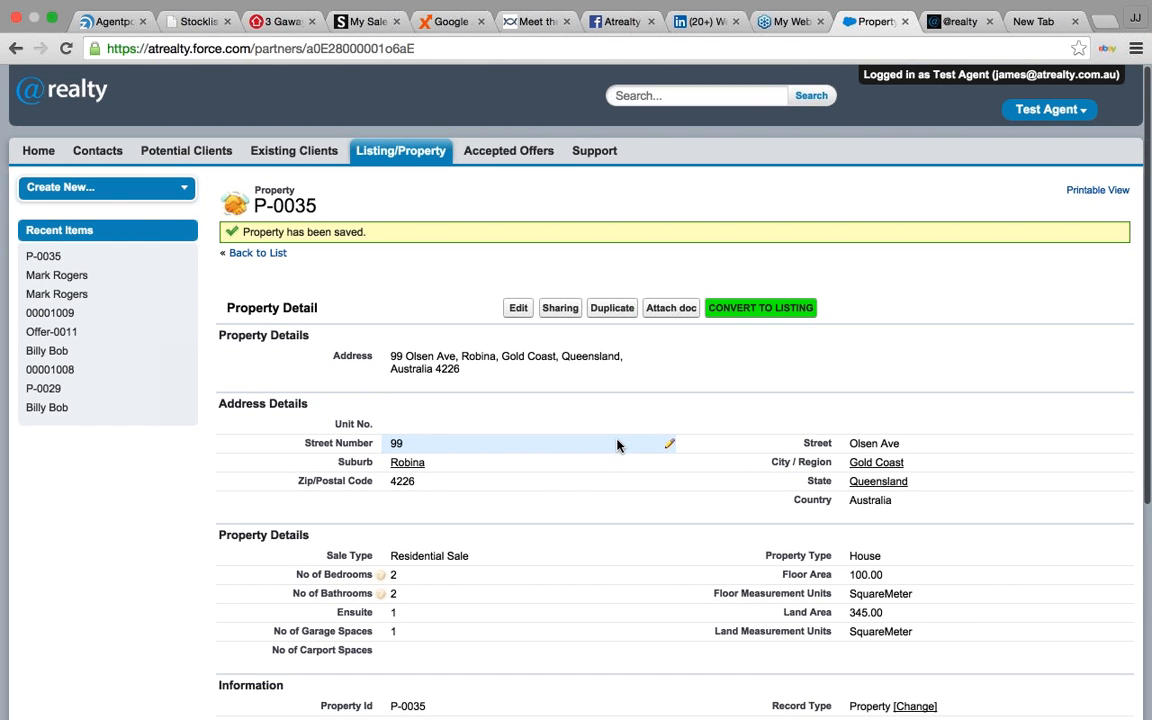
{"action": "left_click", "coordinate": [409, 177]}
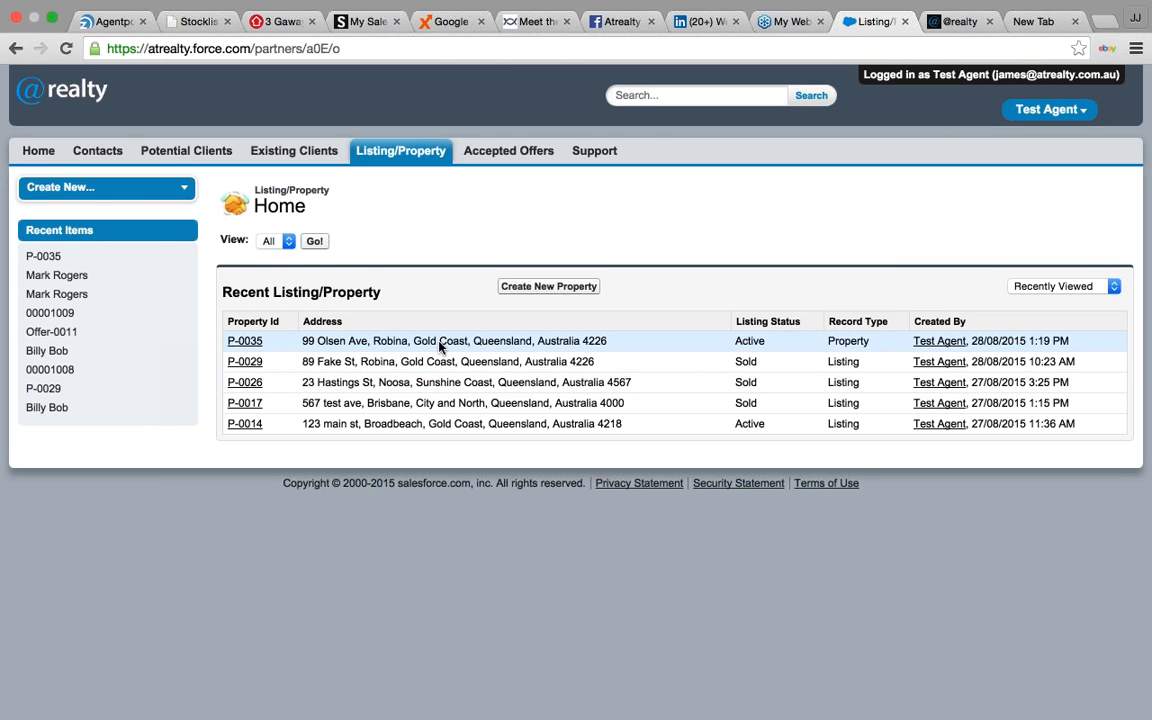
{"action": "double_click", "coordinate": [866, 340]}
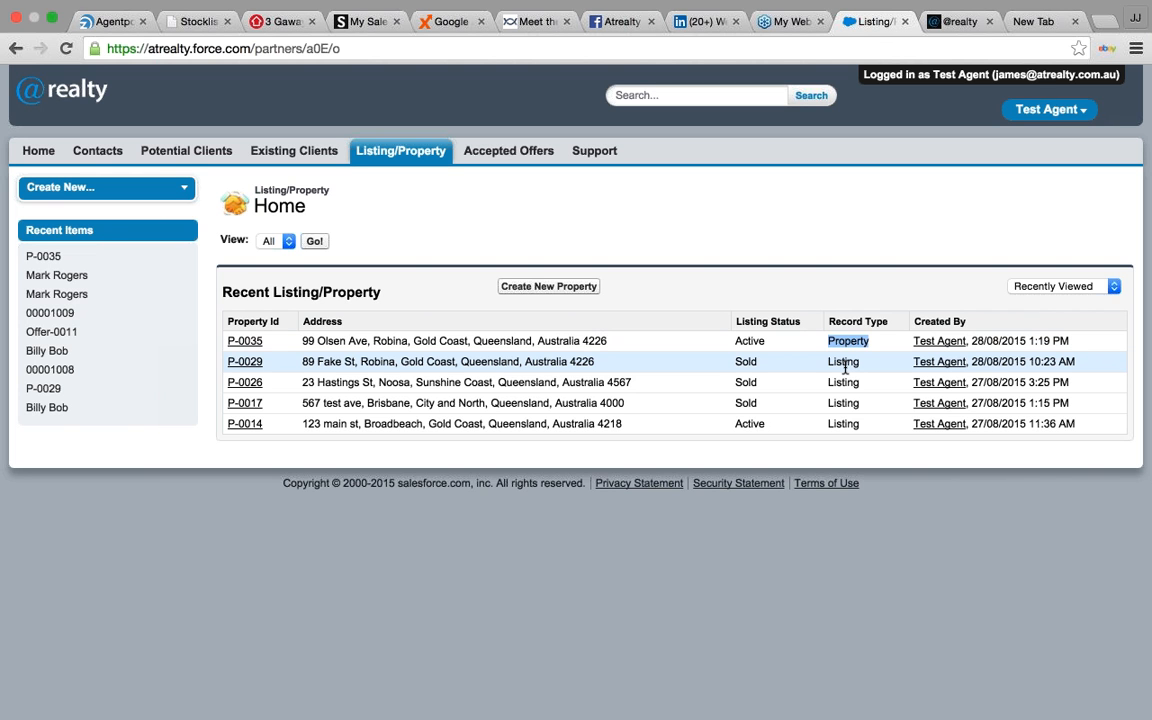
{"action": "left_click", "coordinate": [244, 343]}
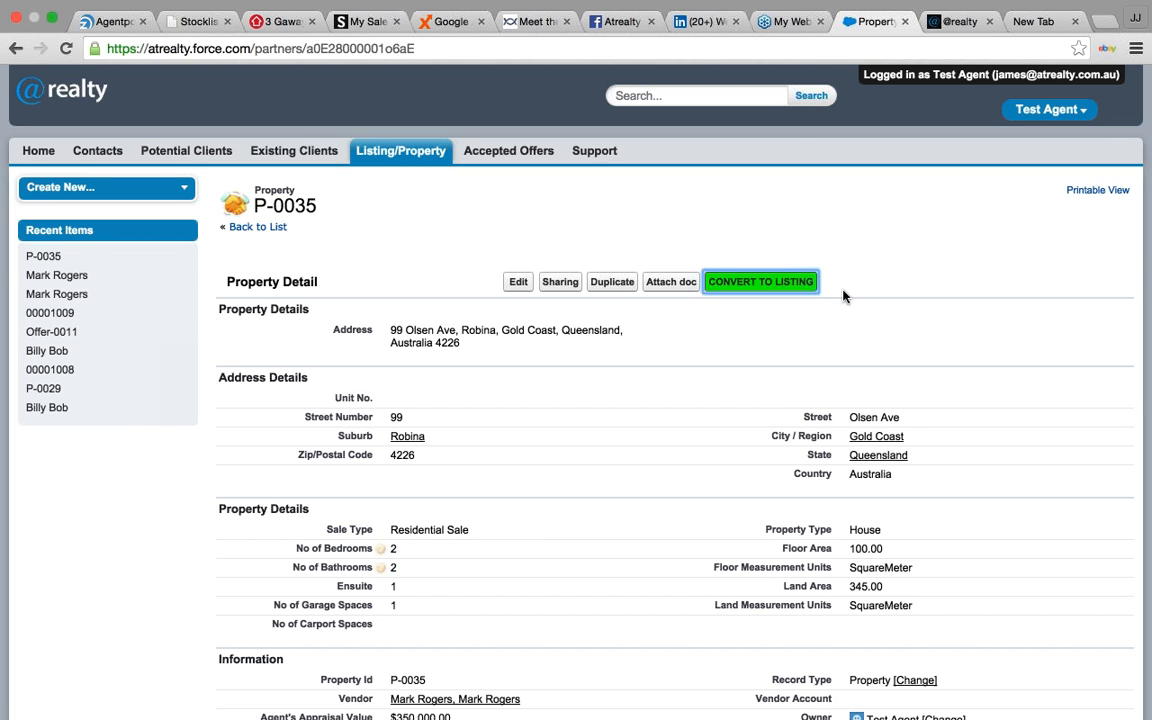
- Attempt converting P-0035 to a listing, dismiss the missing-agreement warning, and begin attaching a document
{"action": "left_click", "coordinate": [760, 281]}
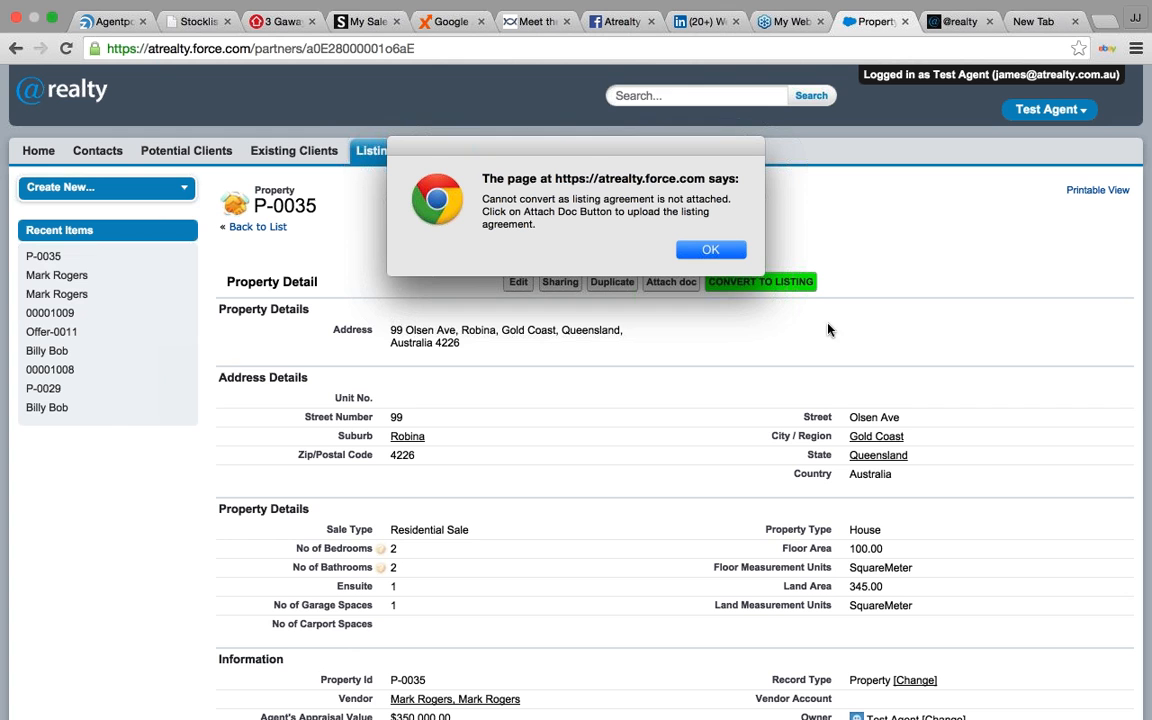
{"action": "left_click", "coordinate": [710, 250]}
{"action": "left_click", "coordinate": [672, 281]}
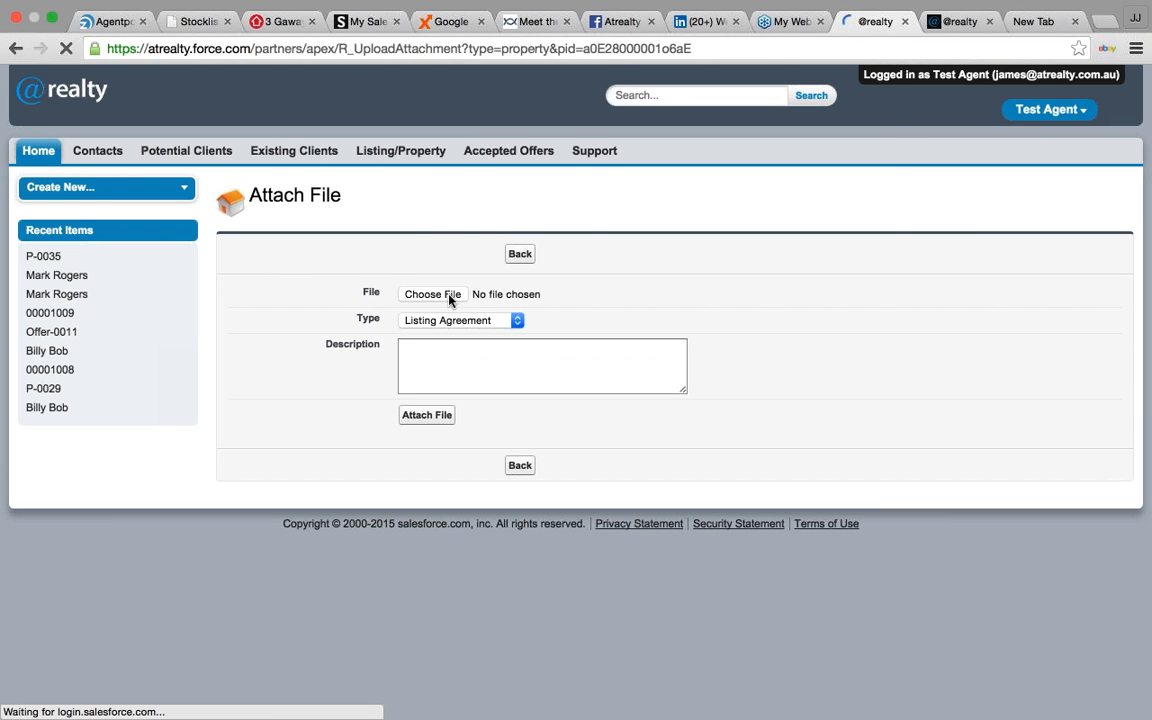
- Upload 2.jpg to P-0035 with type Listing Agreement and acknowledge the success alert
{"action": "left_click", "coordinate": [449, 296]}
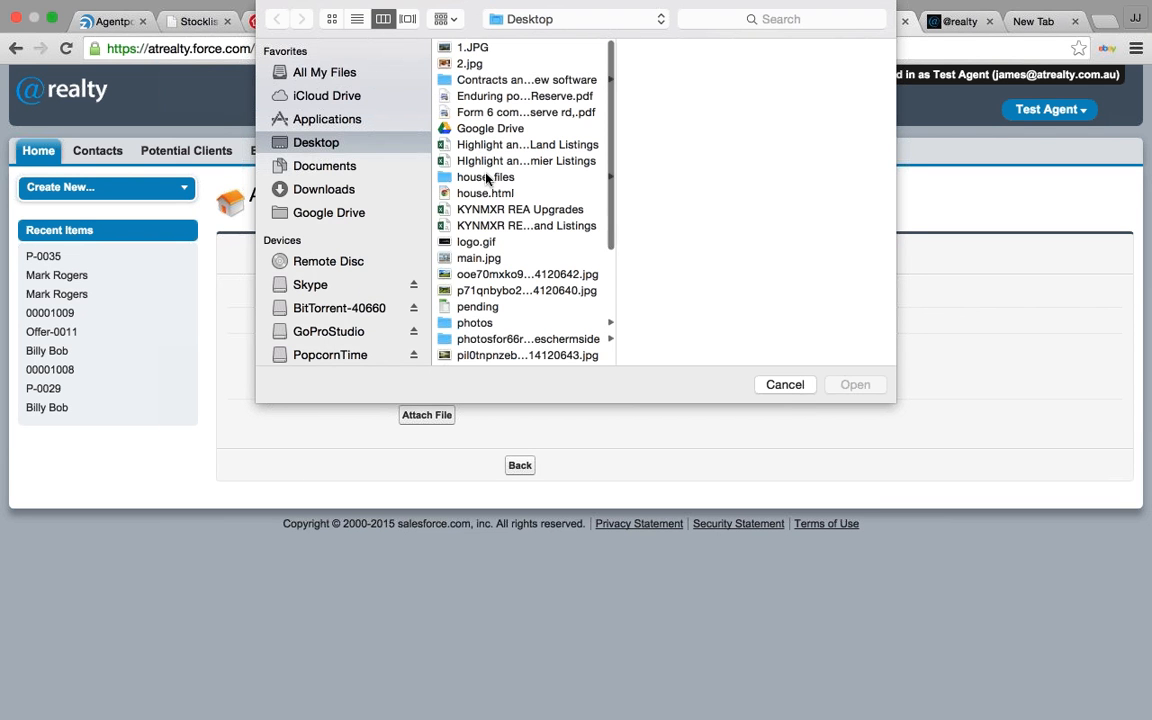
{"action": "key", "text": "Escape"}
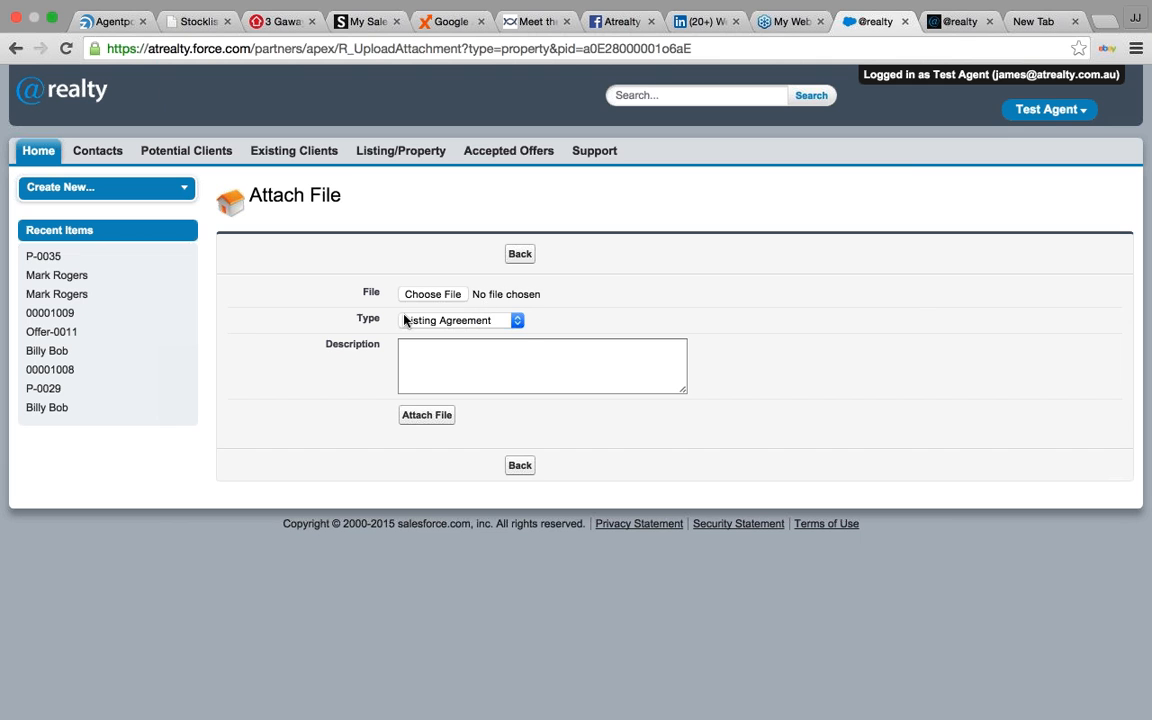
{"action": "left_click", "coordinate": [495, 321]}
{"action": "left_click", "coordinate": [493, 322]}
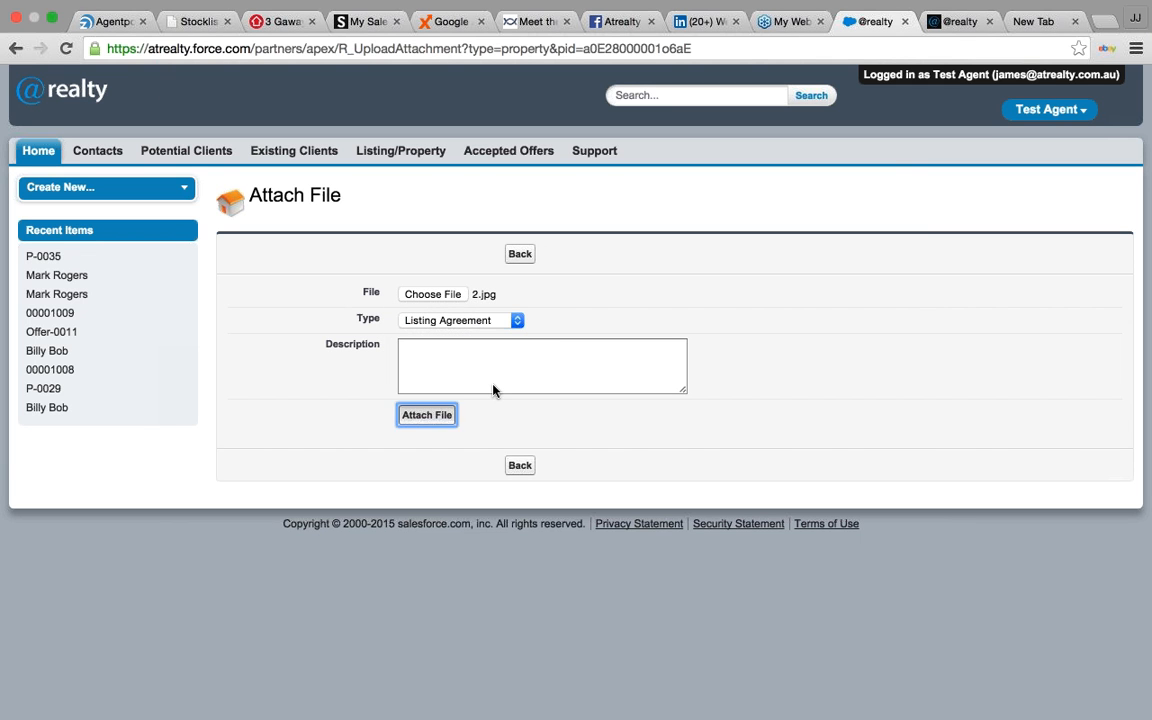
{"action": "left_click", "coordinate": [423, 420]}
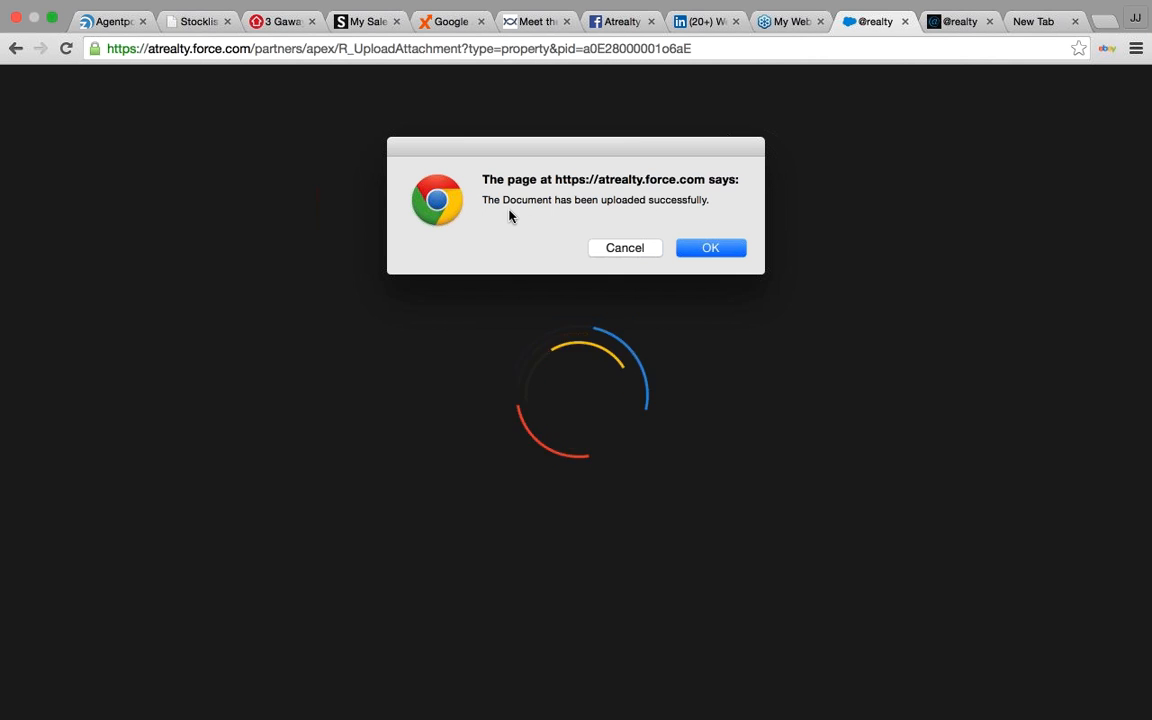
{"action": "left_click", "coordinate": [714, 249]}
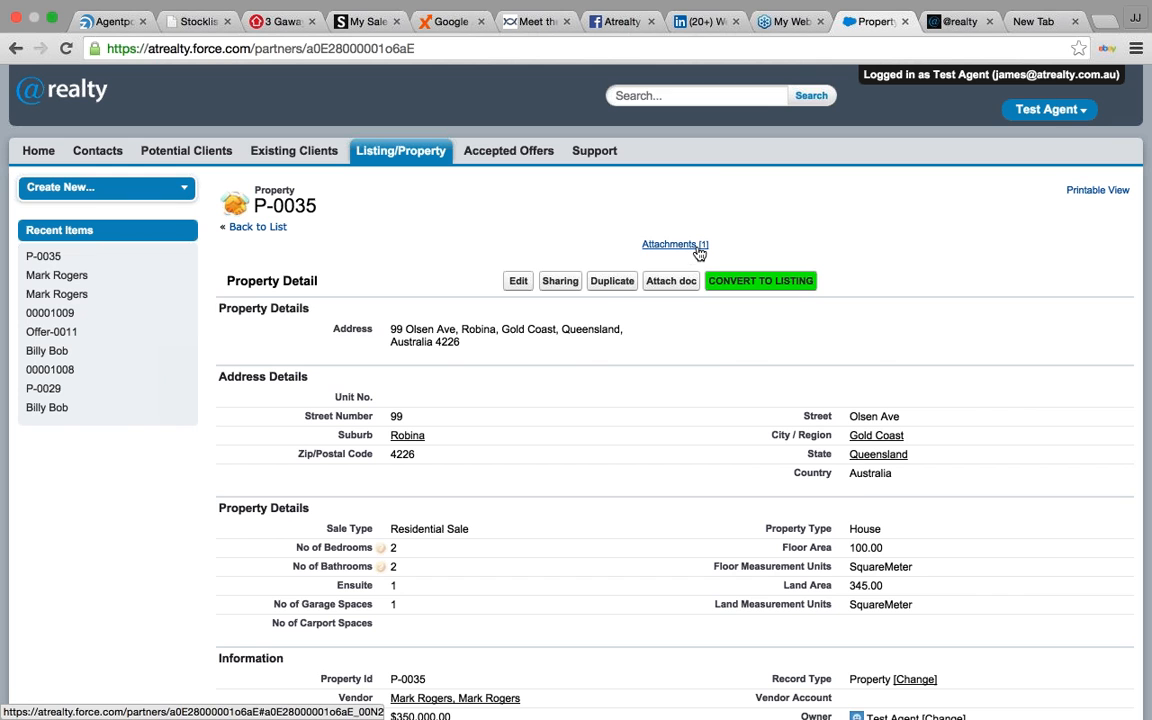
{"action": "mouse_move", "coordinate": [700, 253]}
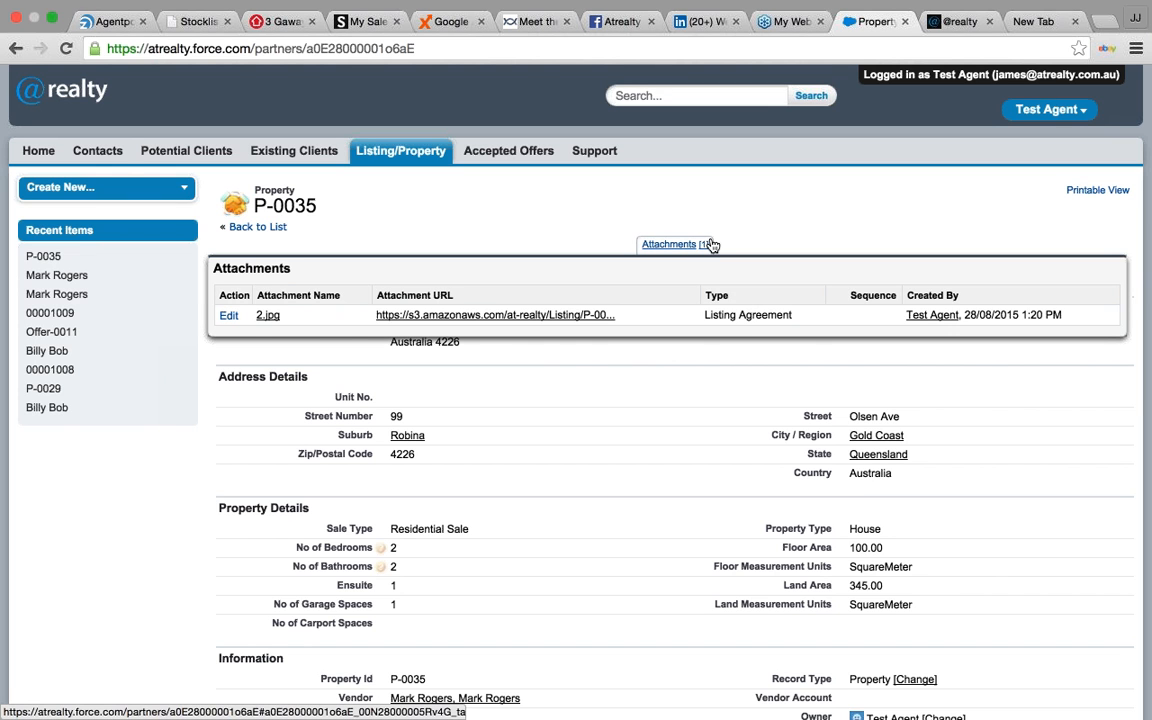
{"action": "left_click", "coordinate": [745, 281]}
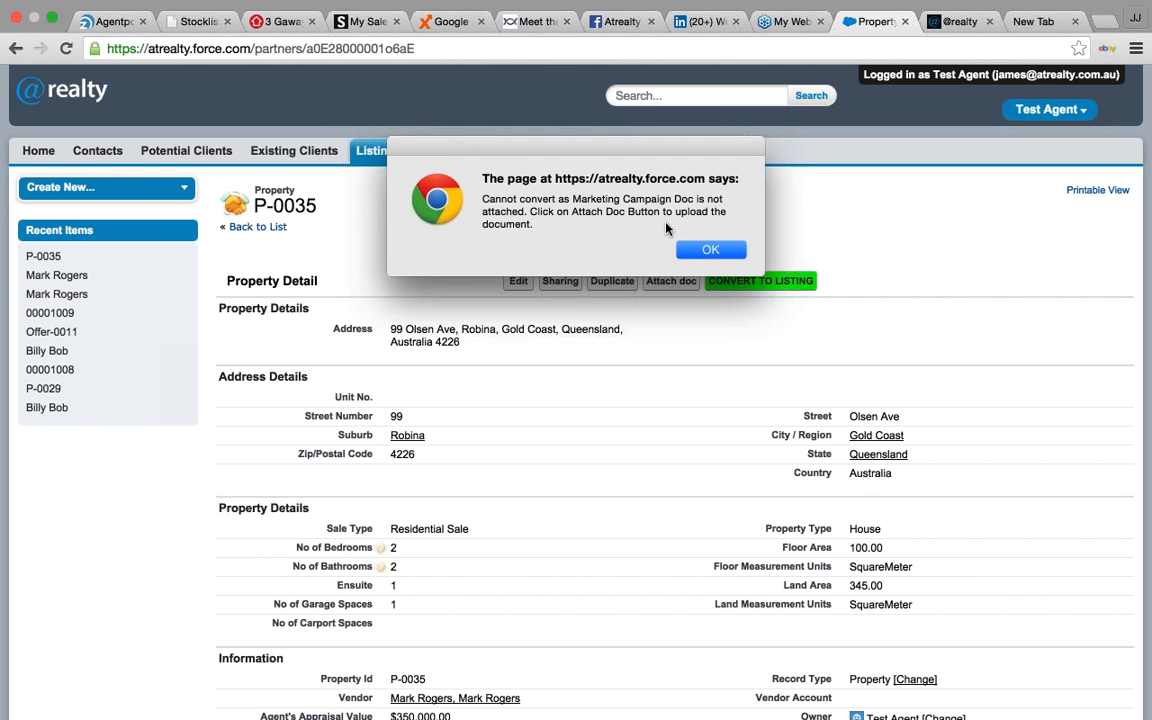
{"action": "left_click", "coordinate": [706, 251]}
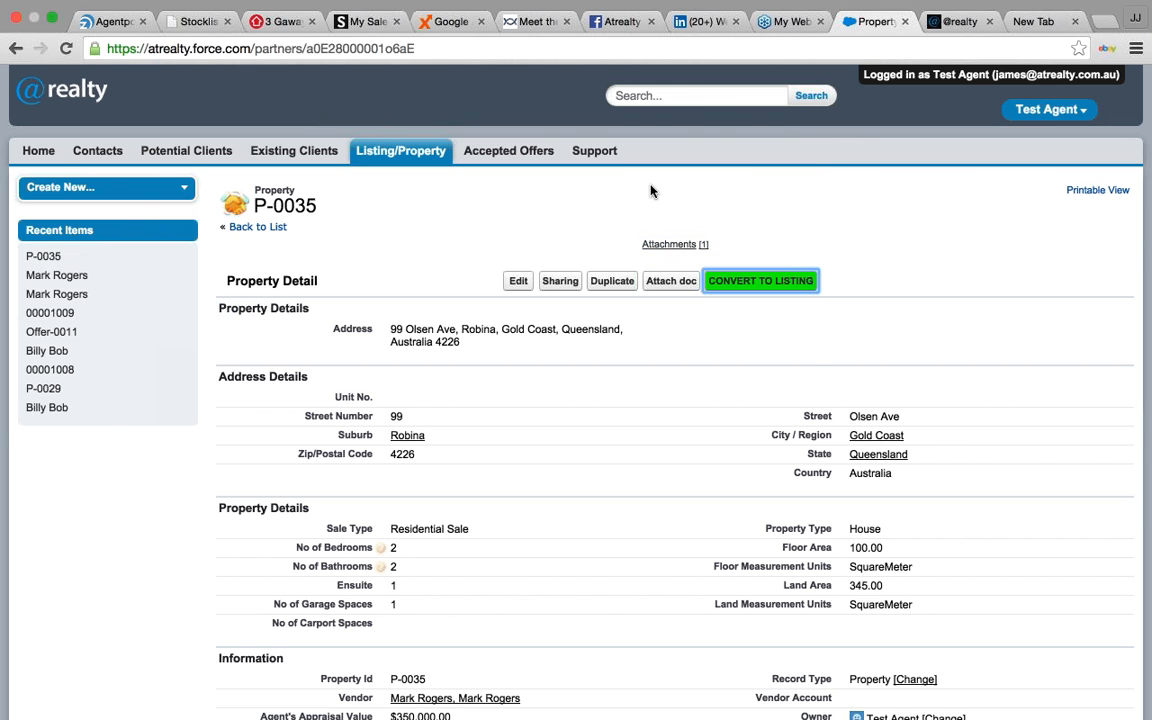
- Upload the KYNMXR REA Upgrades file to P-0035 with type Marketing Campaign
{"action": "left_click", "coordinate": [660, 283]}
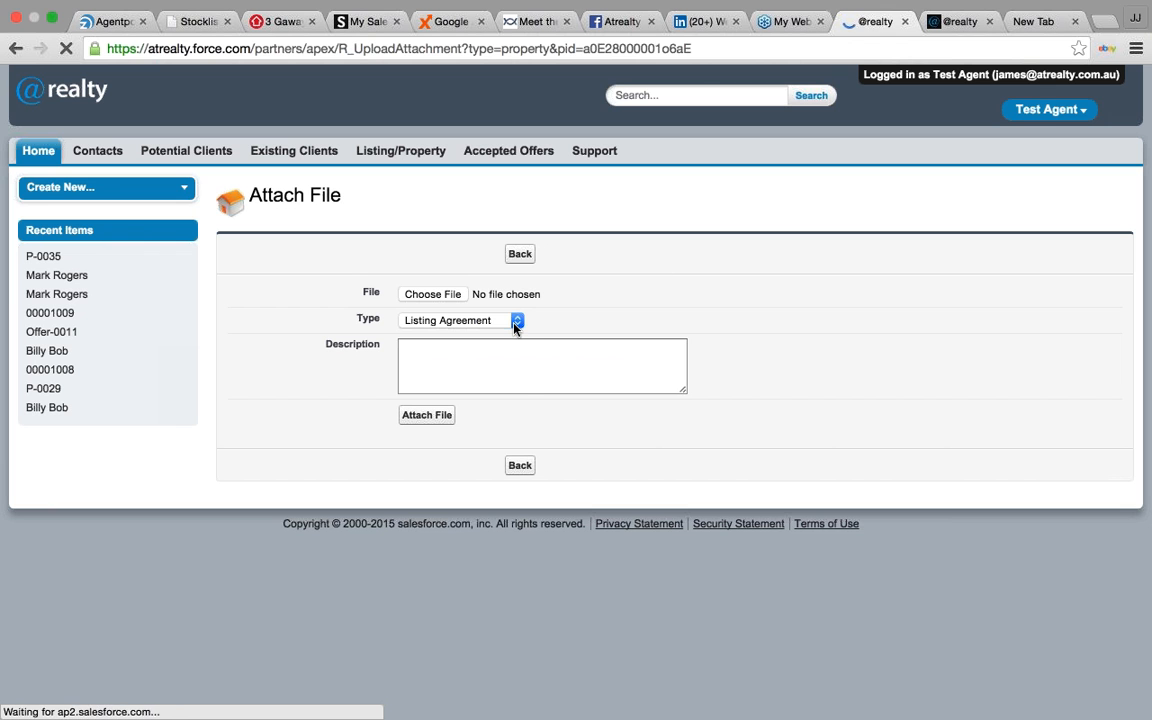
{"action": "left_click", "coordinate": [515, 322]}
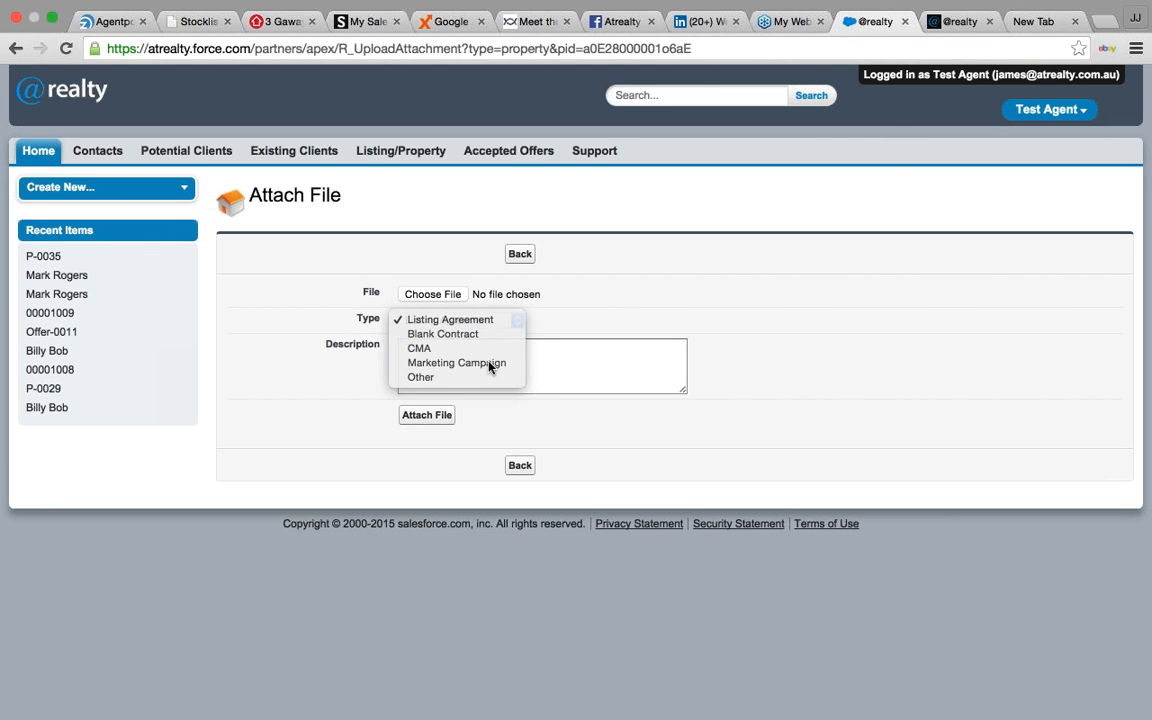
{"action": "left_click", "coordinate": [488, 363]}
{"action": "left_click", "coordinate": [453, 295]}
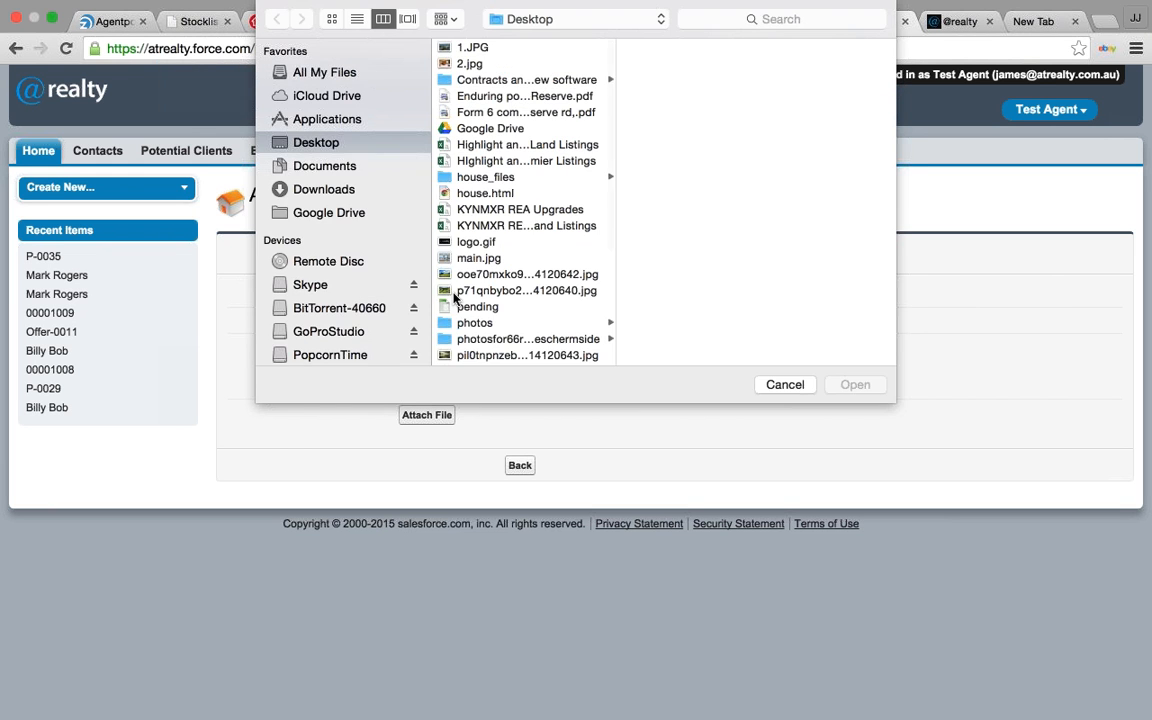
{"action": "double_click", "coordinate": [507, 211]}
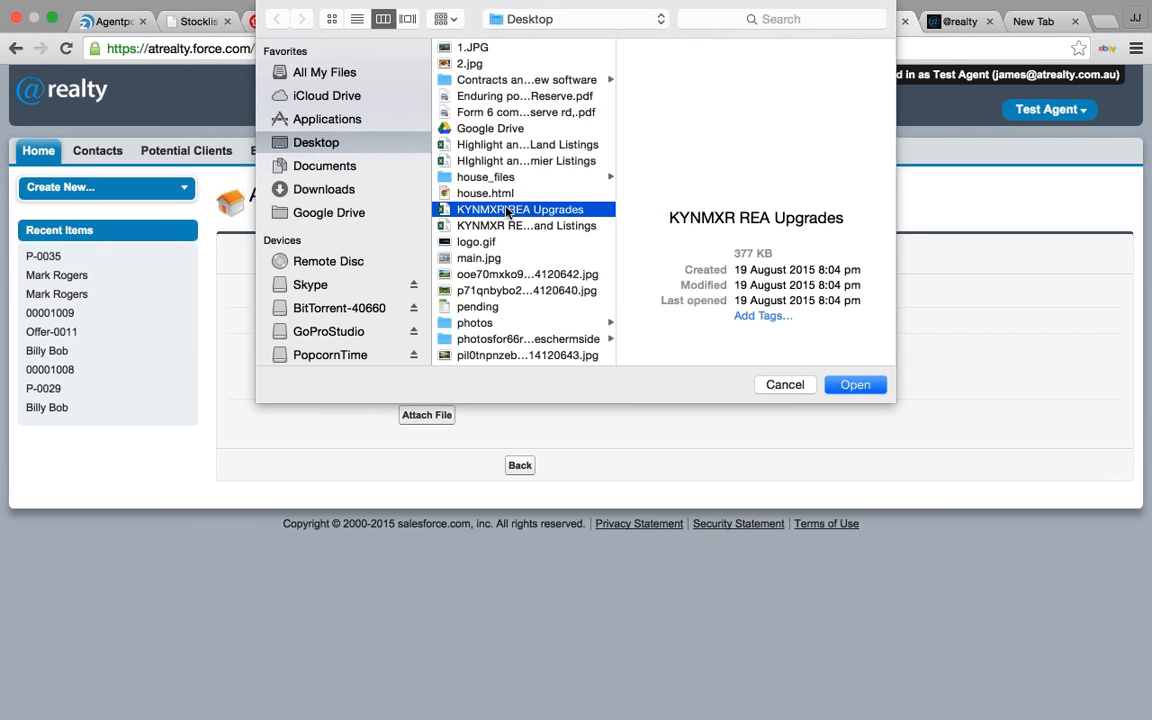
{"action": "left_click", "coordinate": [425, 416]}
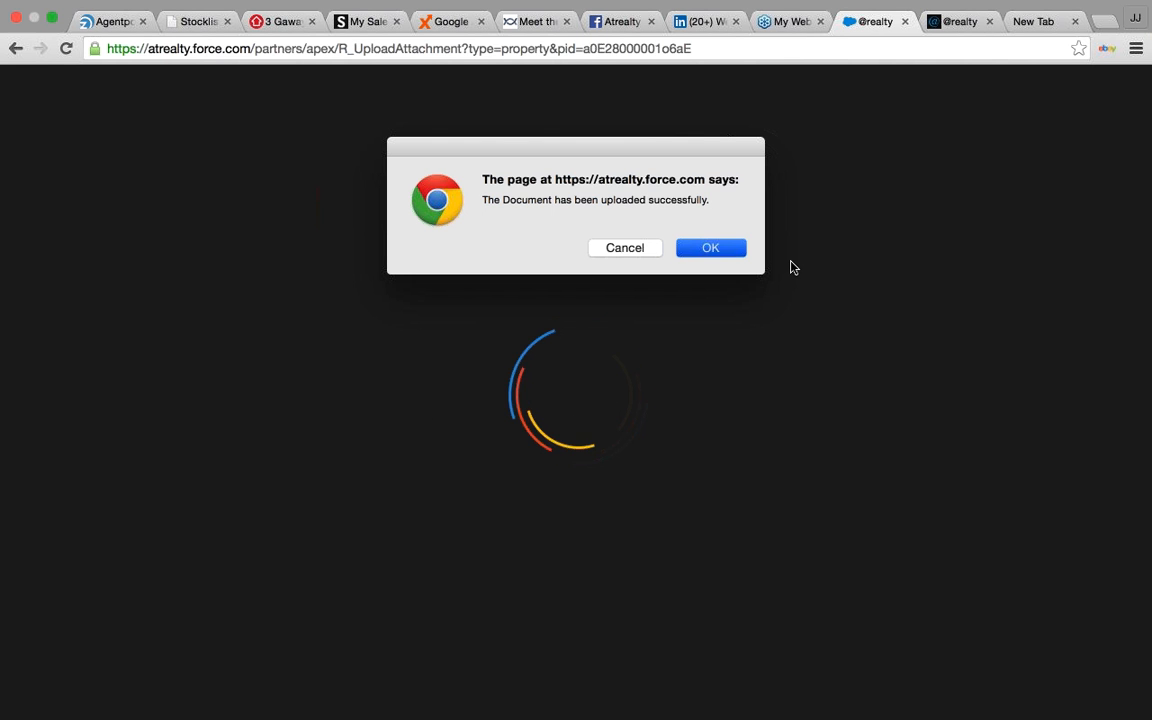
{"action": "key", "text": "Return"}
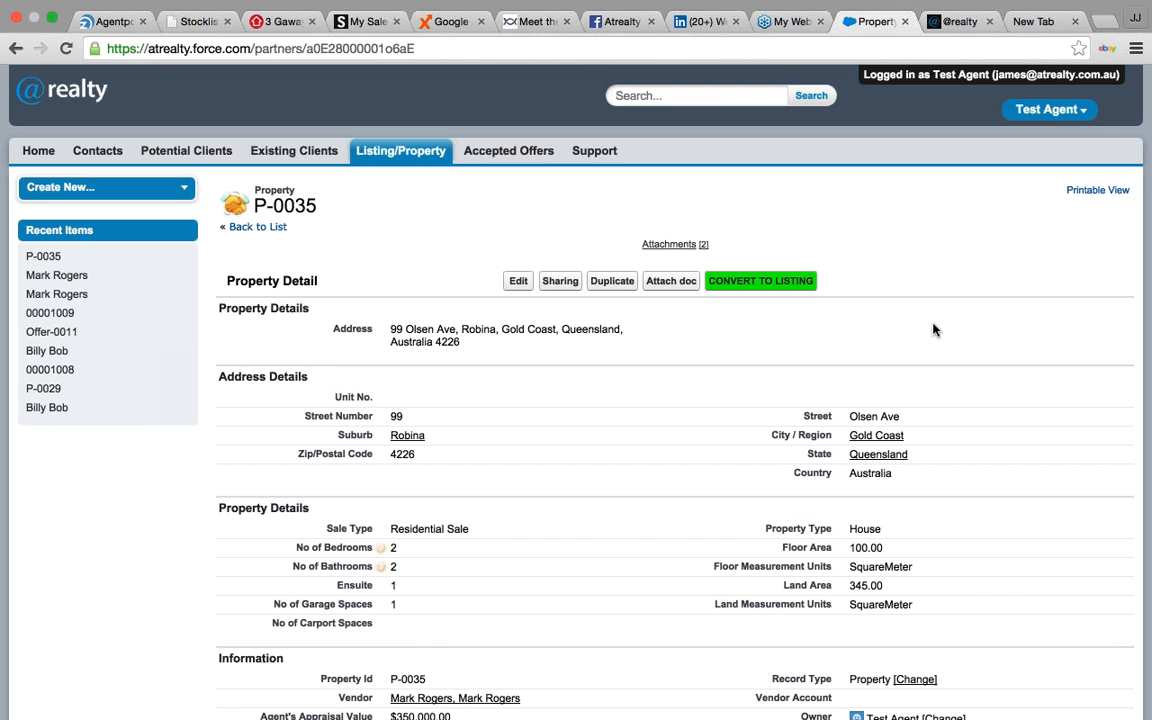
- Check the Listing Agreement and Marketing Campaign attachments, then convert P-0035 into a listing
{"action": "scroll", "coordinate": [933, 330], "scroll_direction": "down", "scroll_amount": 1}
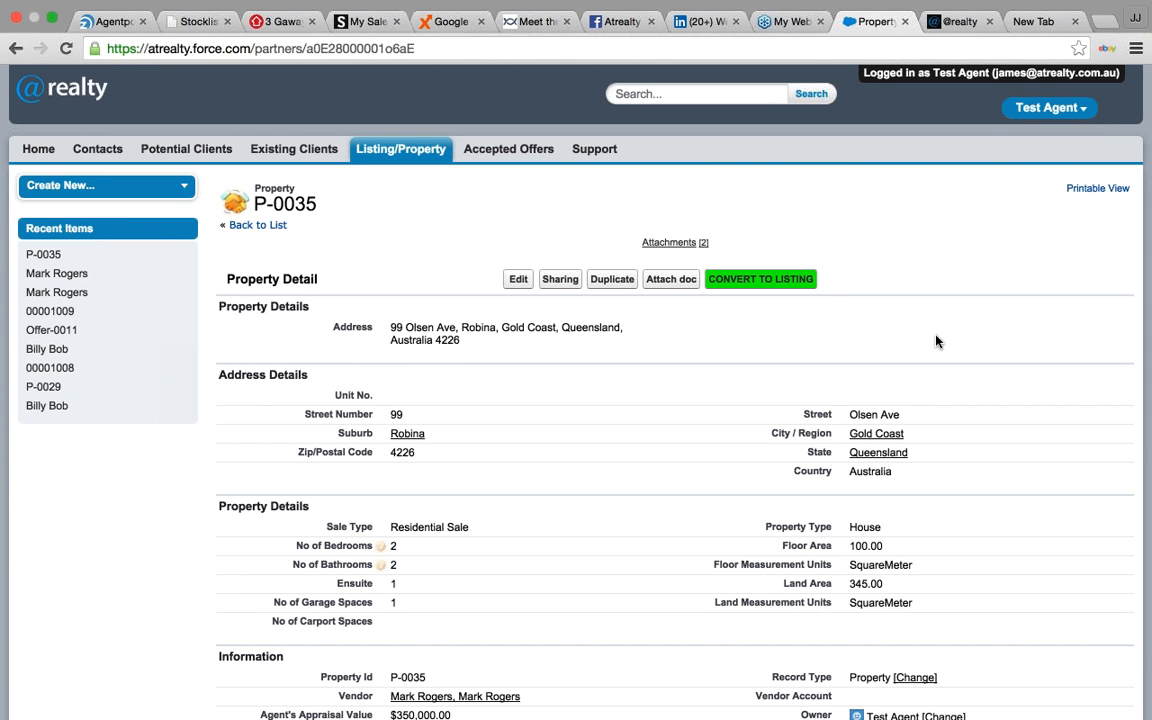
{"action": "scroll", "coordinate": [936, 341], "scroll_direction": "down", "scroll_amount": 10}
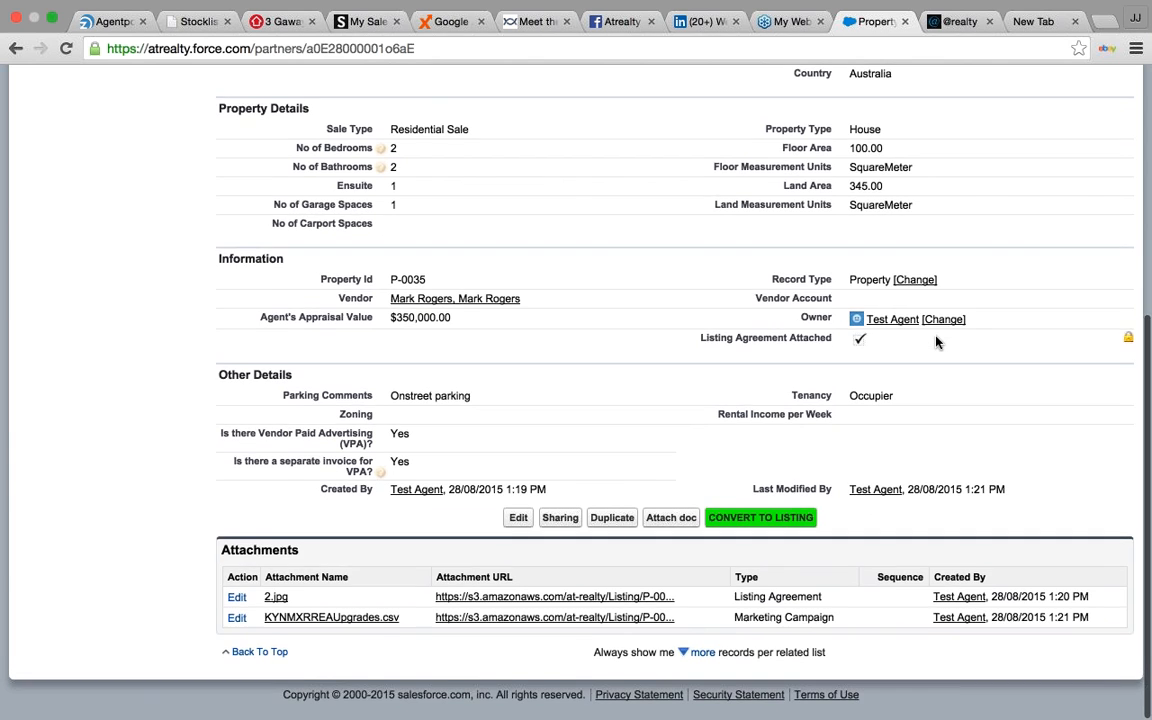
{"action": "left_click_drag", "start_coordinate": [739, 597], "coordinate": [821, 598]}
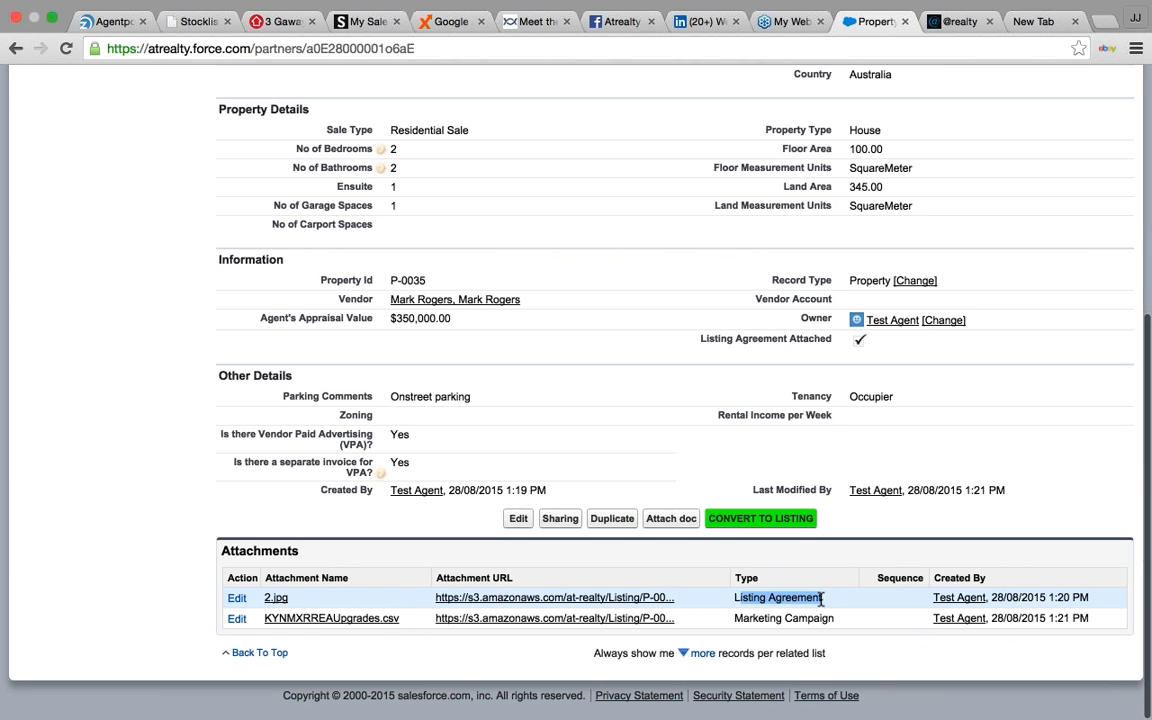
{"action": "left_click_drag", "start_coordinate": [743, 618], "coordinate": [834, 618]}
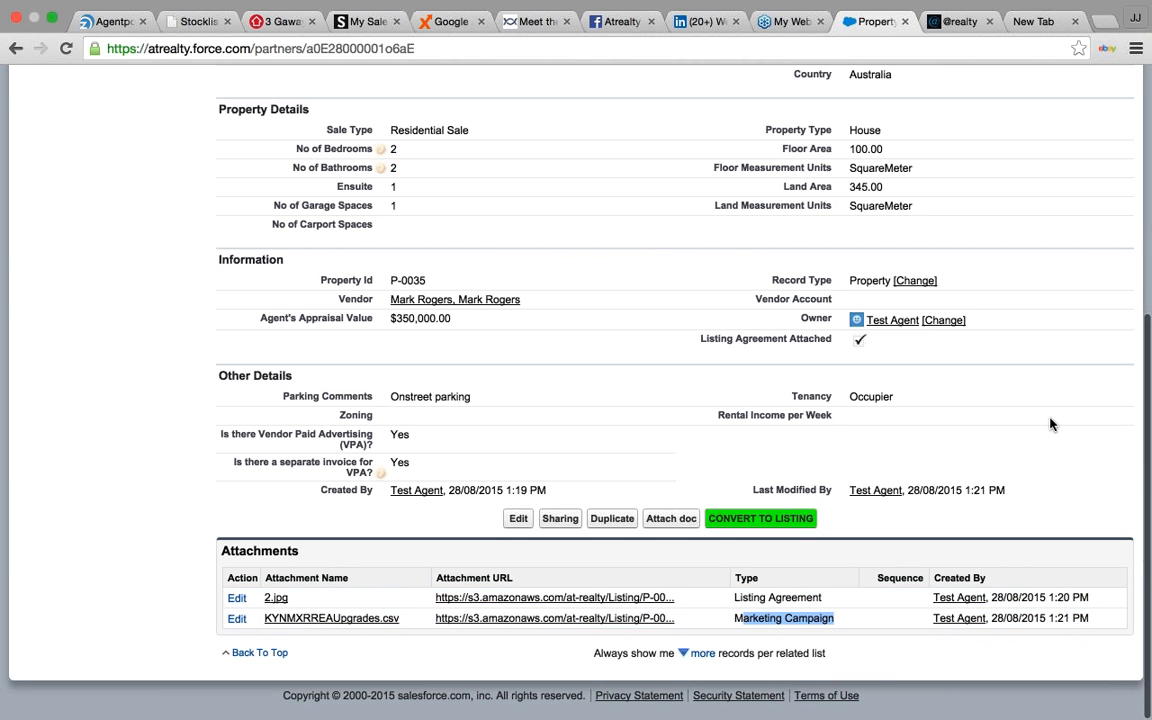
{"action": "left_click", "coordinate": [980, 468]}
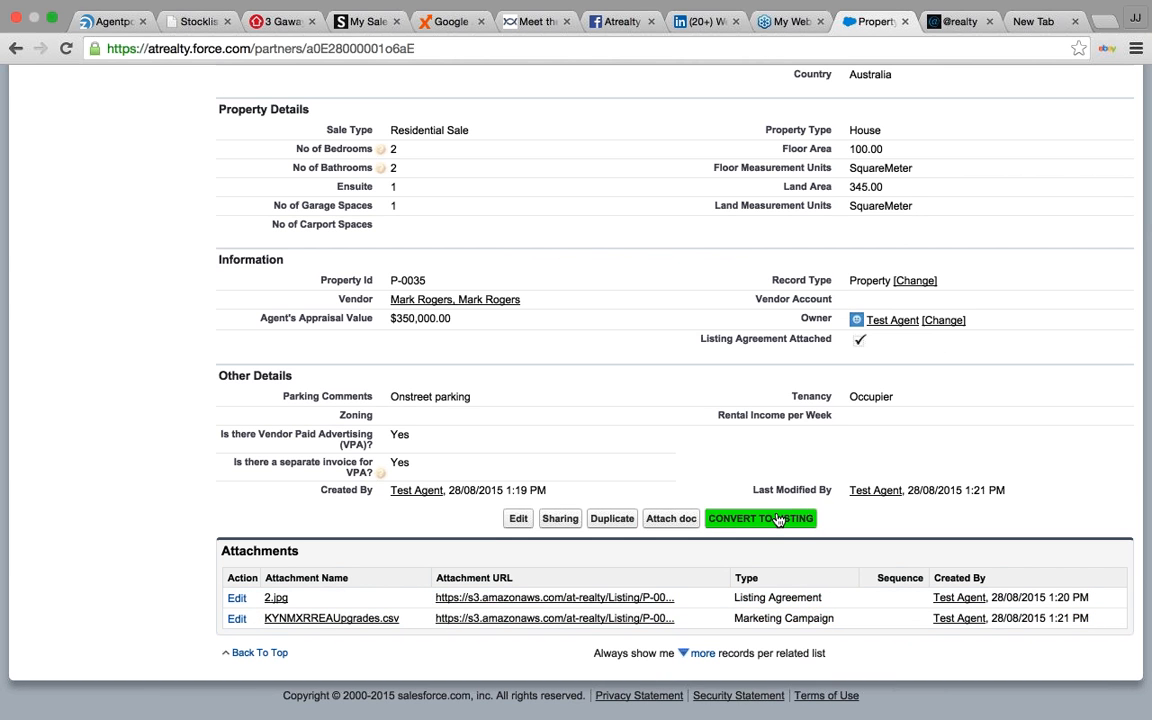
{"action": "left_click", "coordinate": [778, 520]}
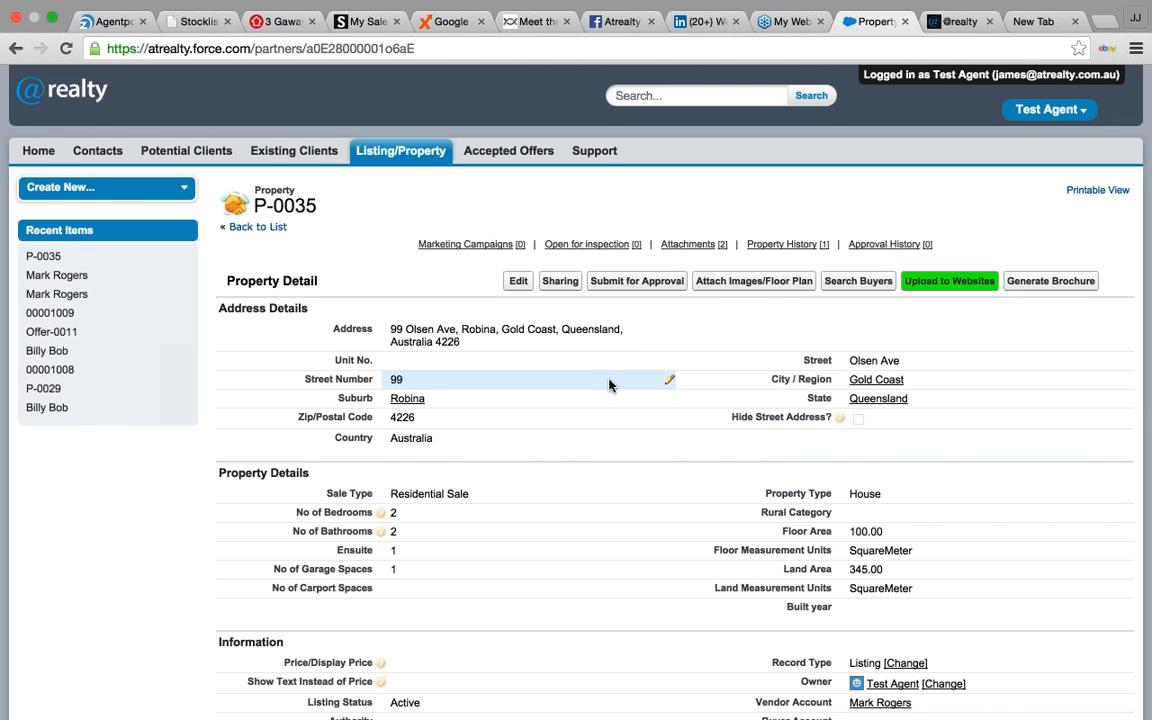
- Review the converted P-0035 listing page and open its details for editing
{"action": "scroll", "coordinate": [609, 385], "scroll_direction": "down", "scroll_amount": 2}
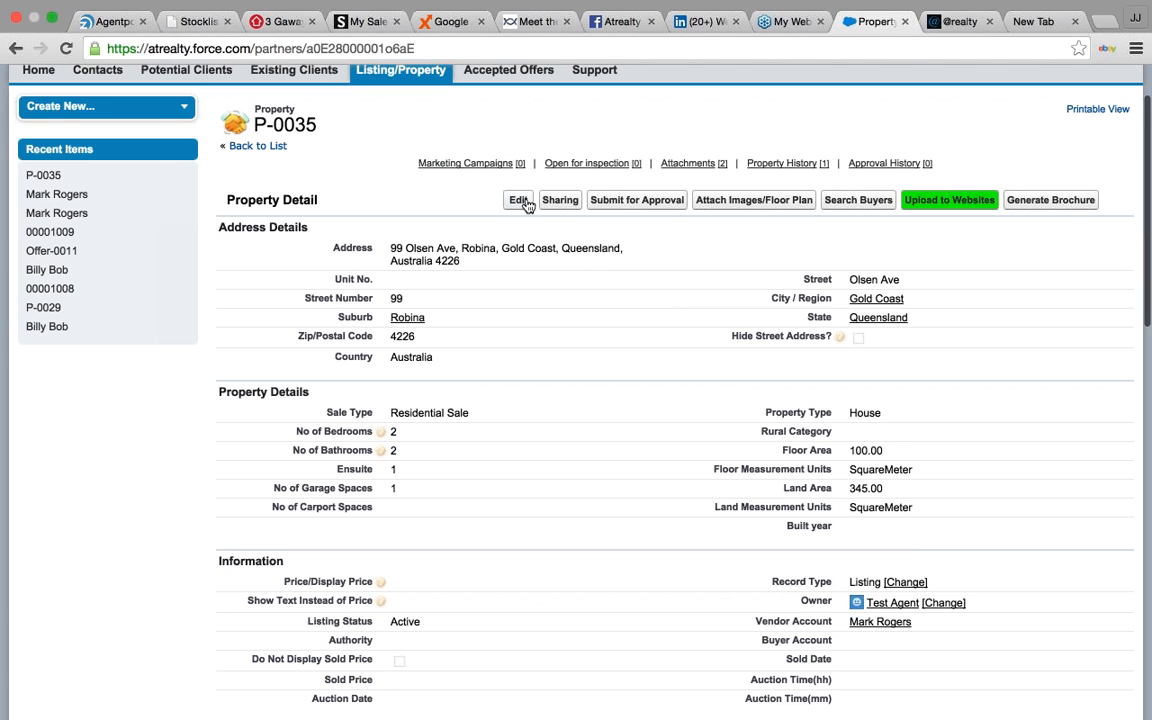
{"action": "left_click", "coordinate": [524, 202]}
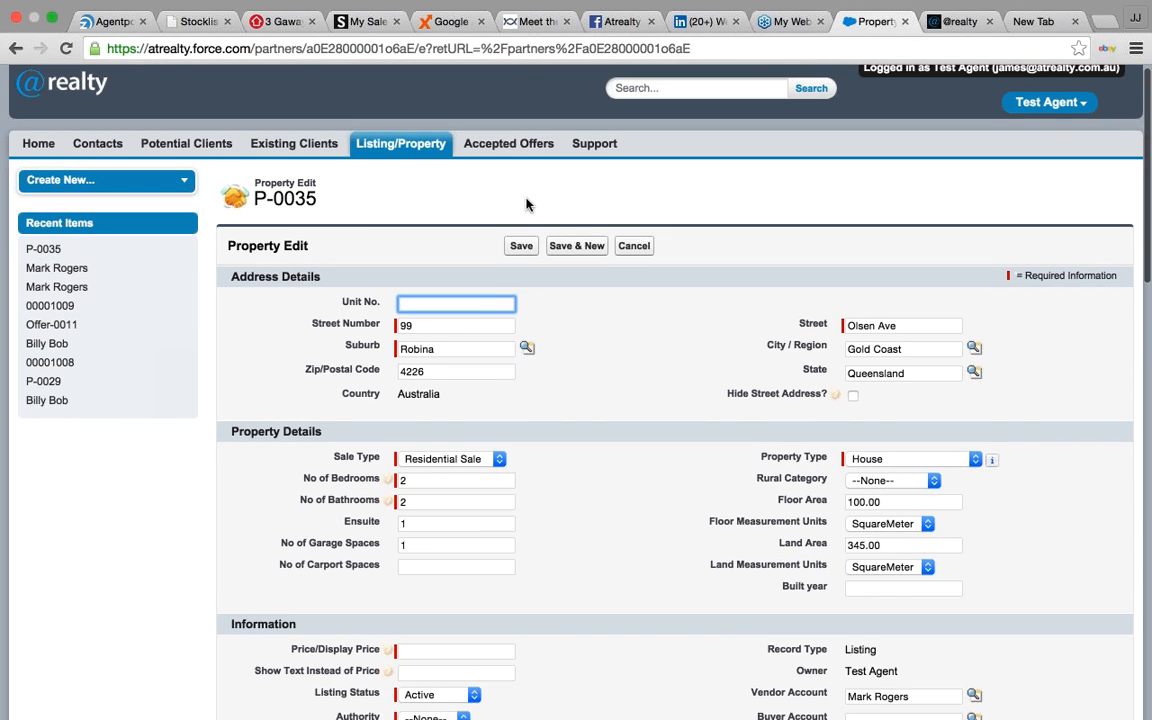
- Scroll through the P-0035 edit form to review its Robina address and house details
{"action": "scroll", "coordinate": [526, 204], "scroll_direction": "down", "scroll_amount": 2}
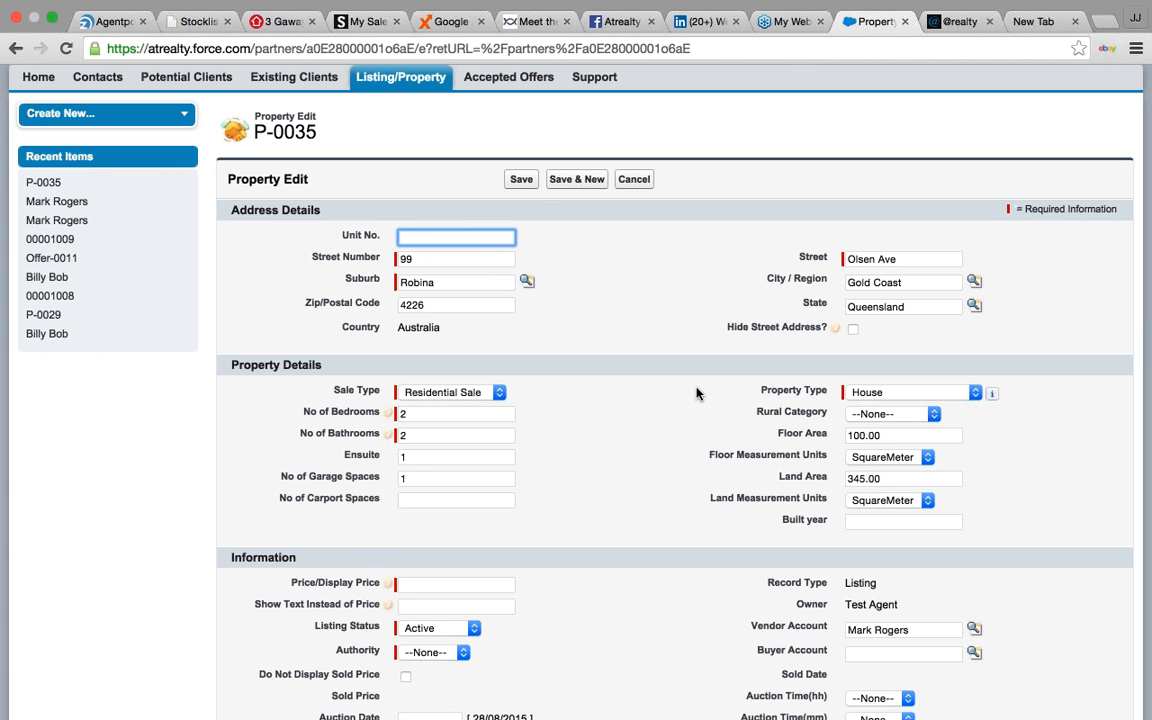
{"action": "scroll", "coordinate": [697, 393], "scroll_direction": "down", "scroll_amount": 4}
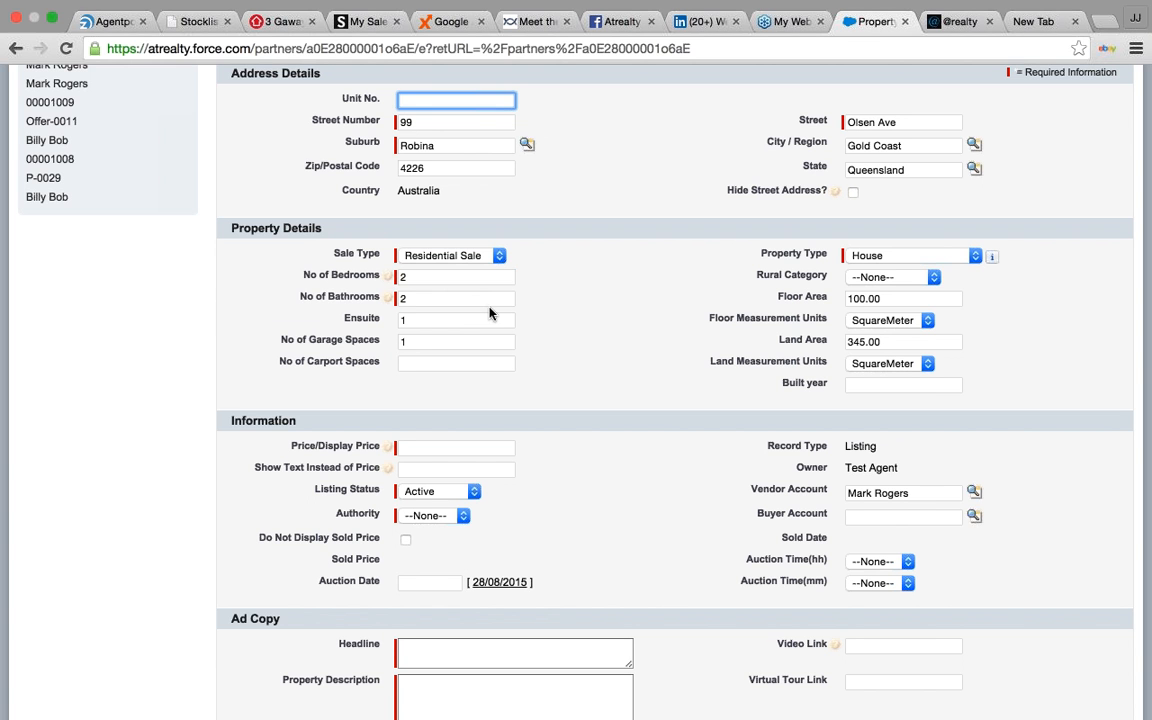
- Enter 350000 in the Price/Display Price field of the P-0035 edit form
{"action": "mouse_move", "coordinate": [387, 278]}
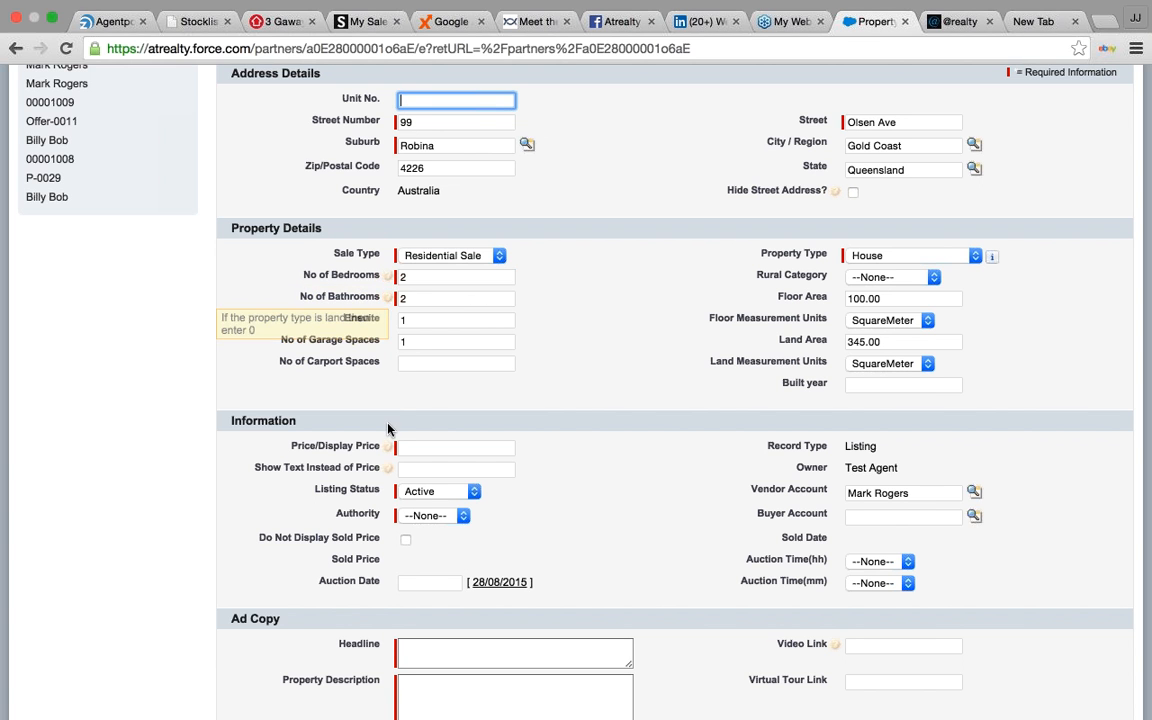
{"action": "mouse_move", "coordinate": [387, 452]}
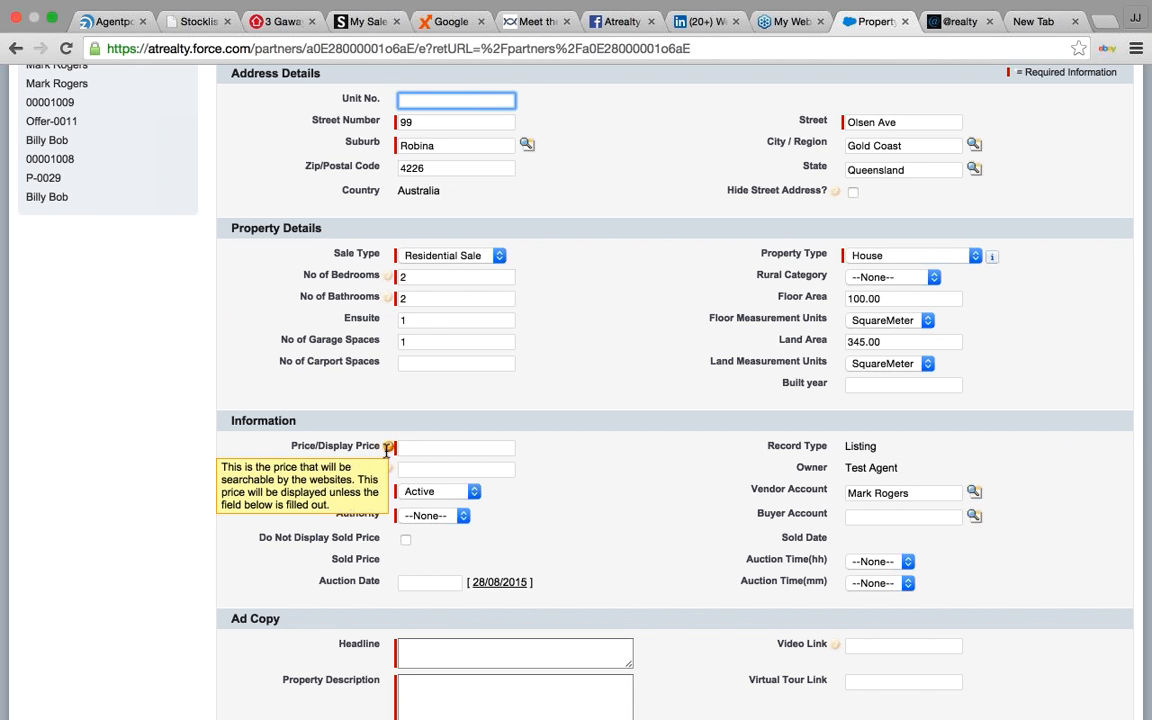
{"action": "left_click", "coordinate": [416, 449]}
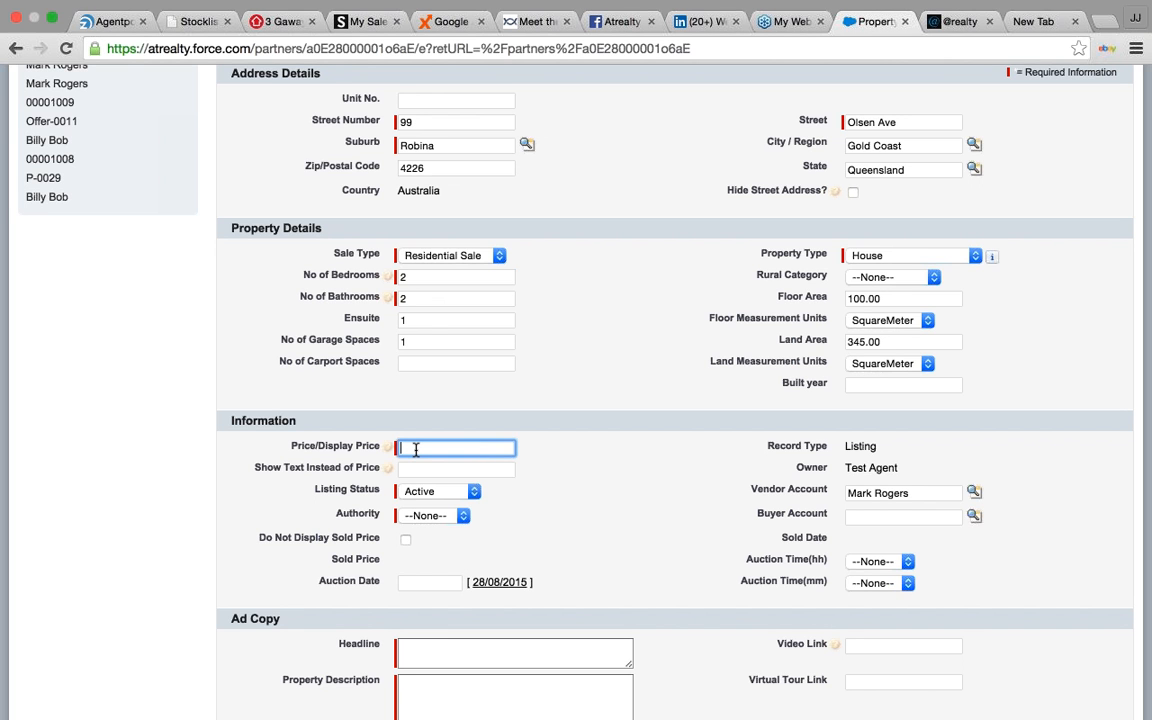
{"action": "type", "text": "35000"}
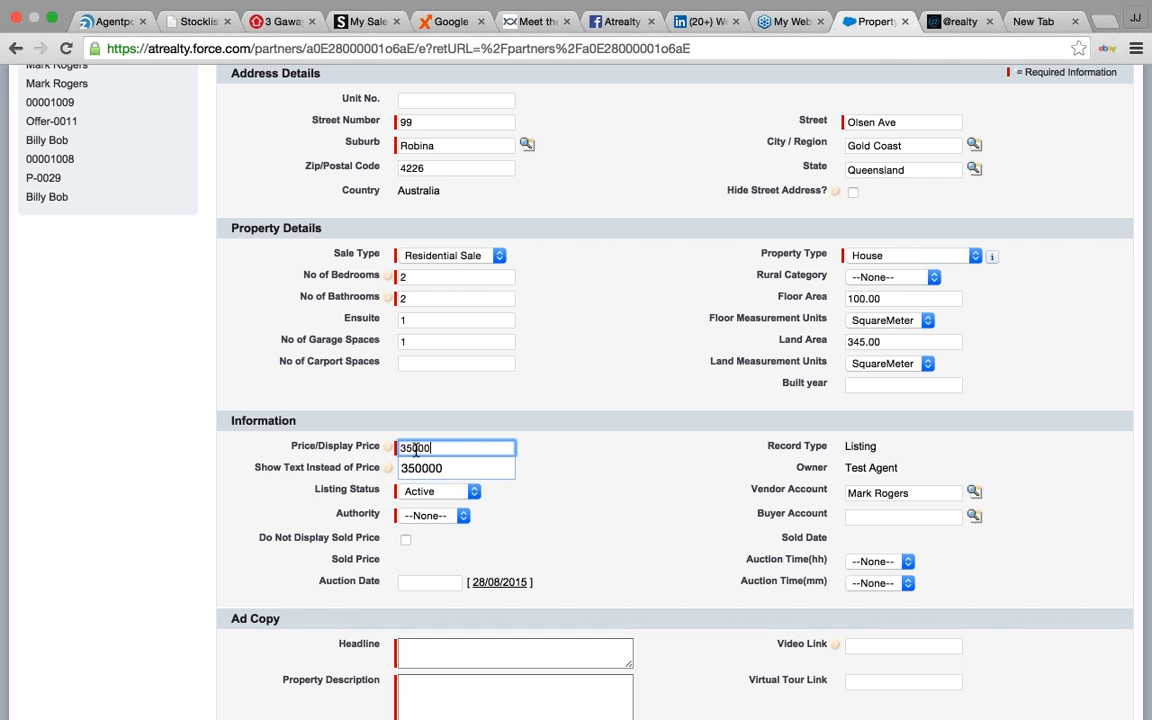
{"action": "type", "text": "0"}
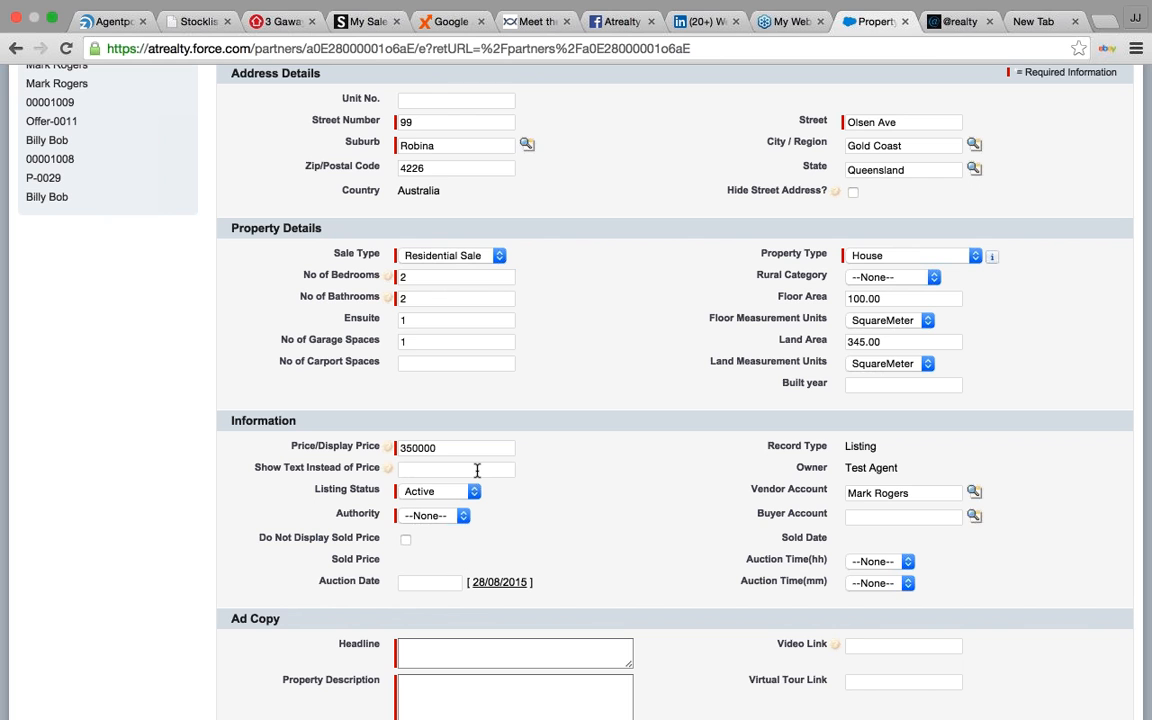
- Set the listing authority to Auction and show 'Auction' instead of the price
{"action": "left_click", "coordinate": [477, 470]}
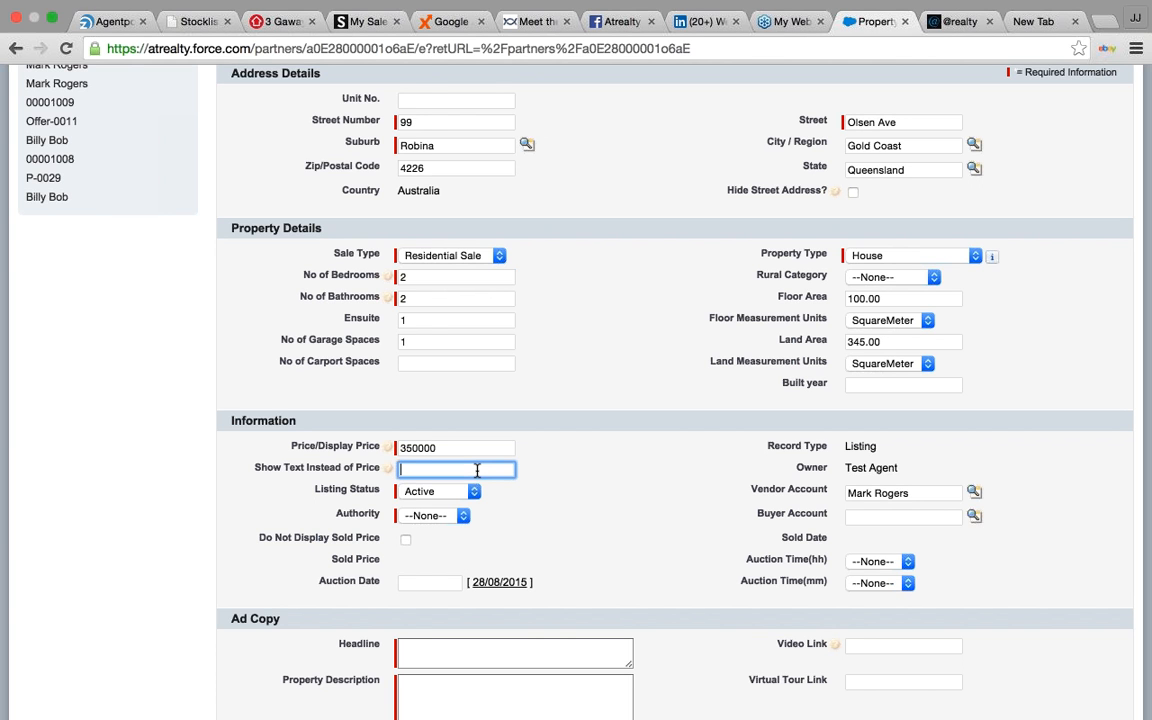
{"action": "left_click", "coordinate": [445, 515]}
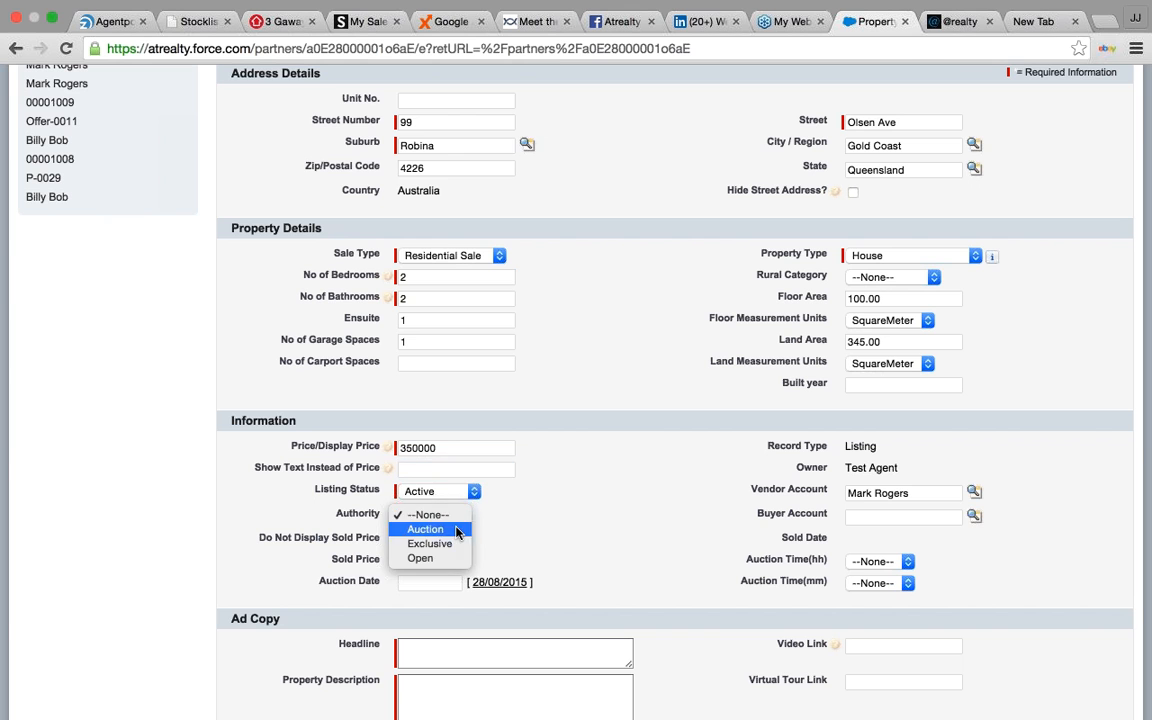
{"action": "left_click", "coordinate": [456, 530]}
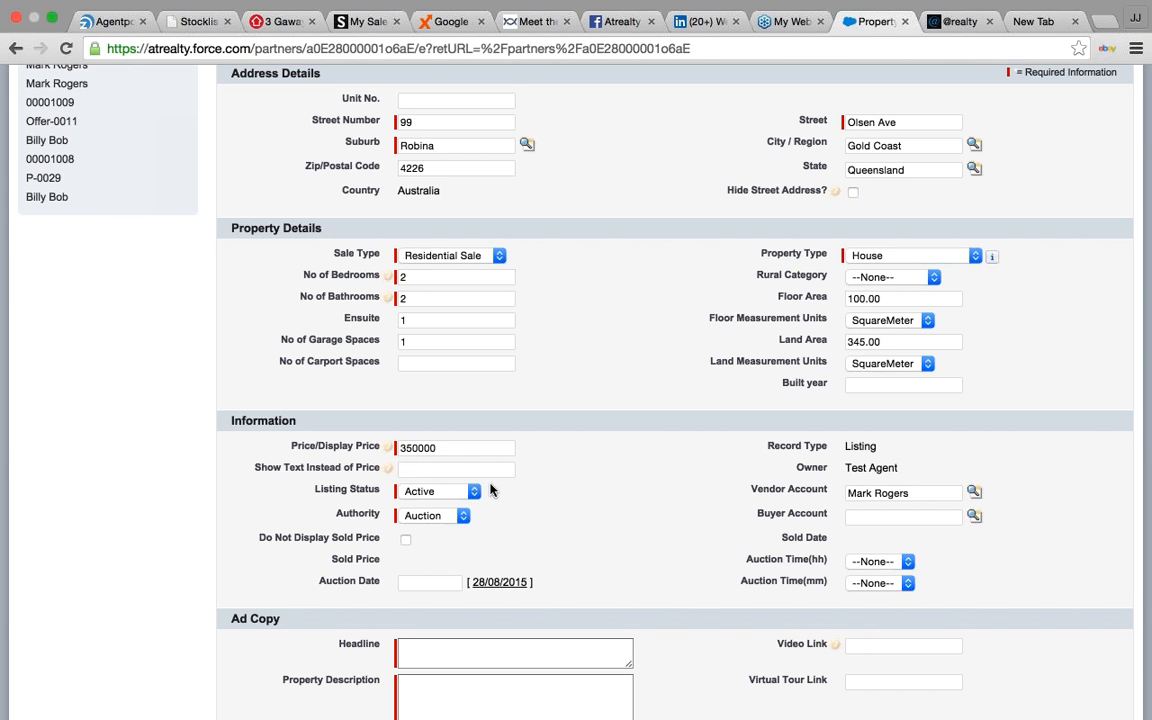
{"action": "left_click", "coordinate": [459, 471]}
{"action": "type", "text": "Auction"}
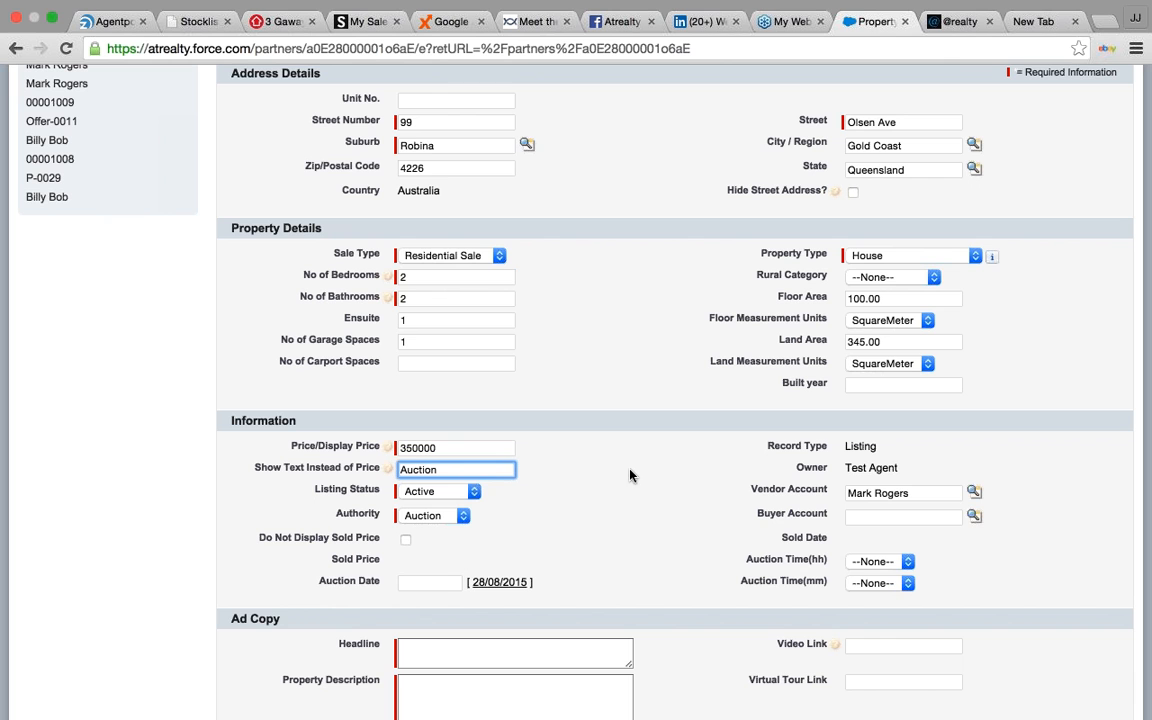
{"action": "left_click", "coordinate": [568, 465]}
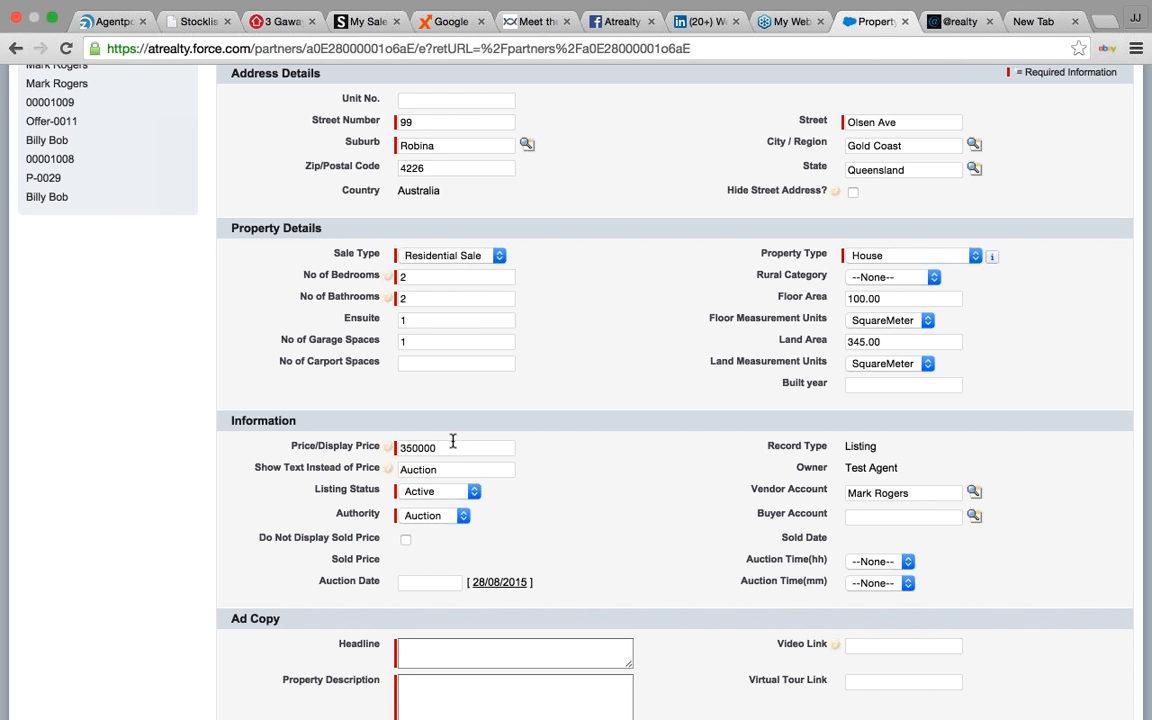
- Schedule the auction for 1/09/2015 at 03:30
{"action": "left_click", "coordinate": [416, 581]}
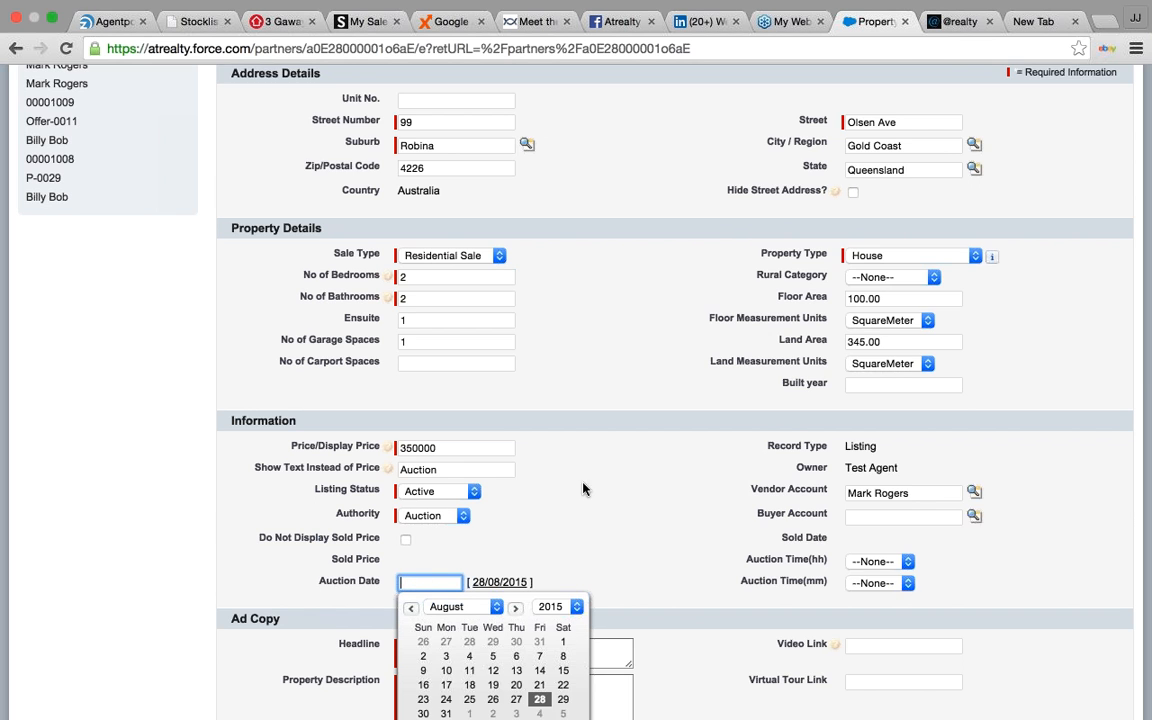
{"action": "scroll", "coordinate": [586, 488], "scroll_direction": "down", "scroll_amount": 3}
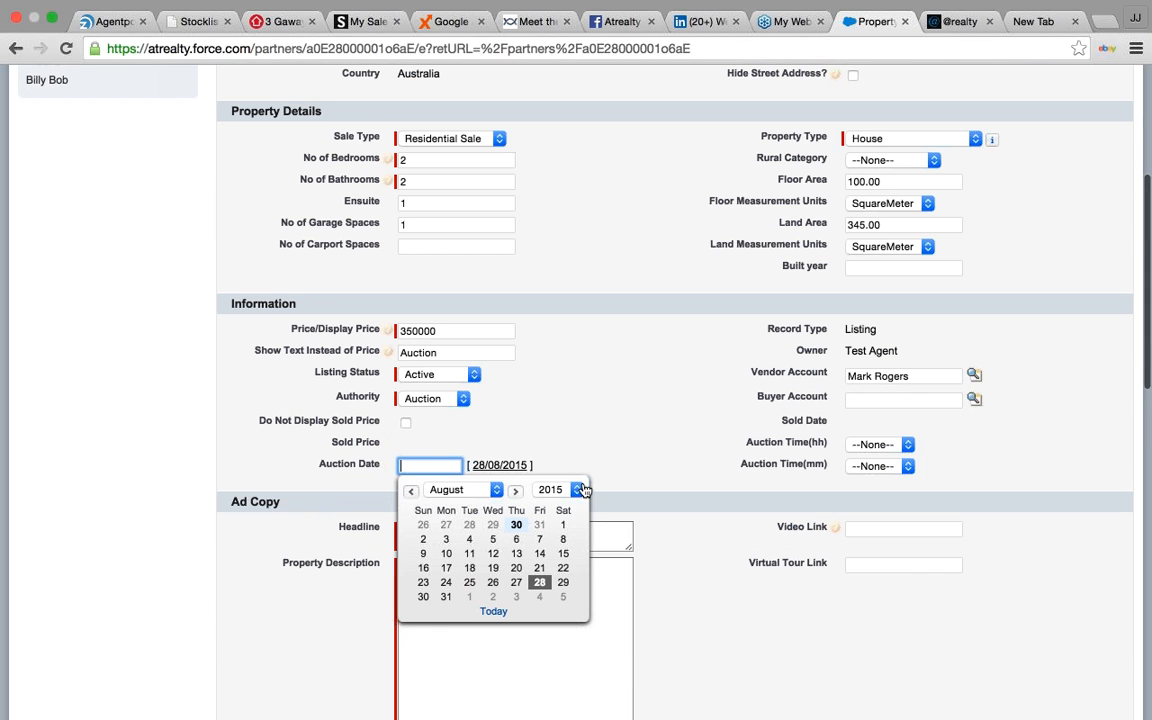
{"action": "left_click", "coordinate": [470, 598]}
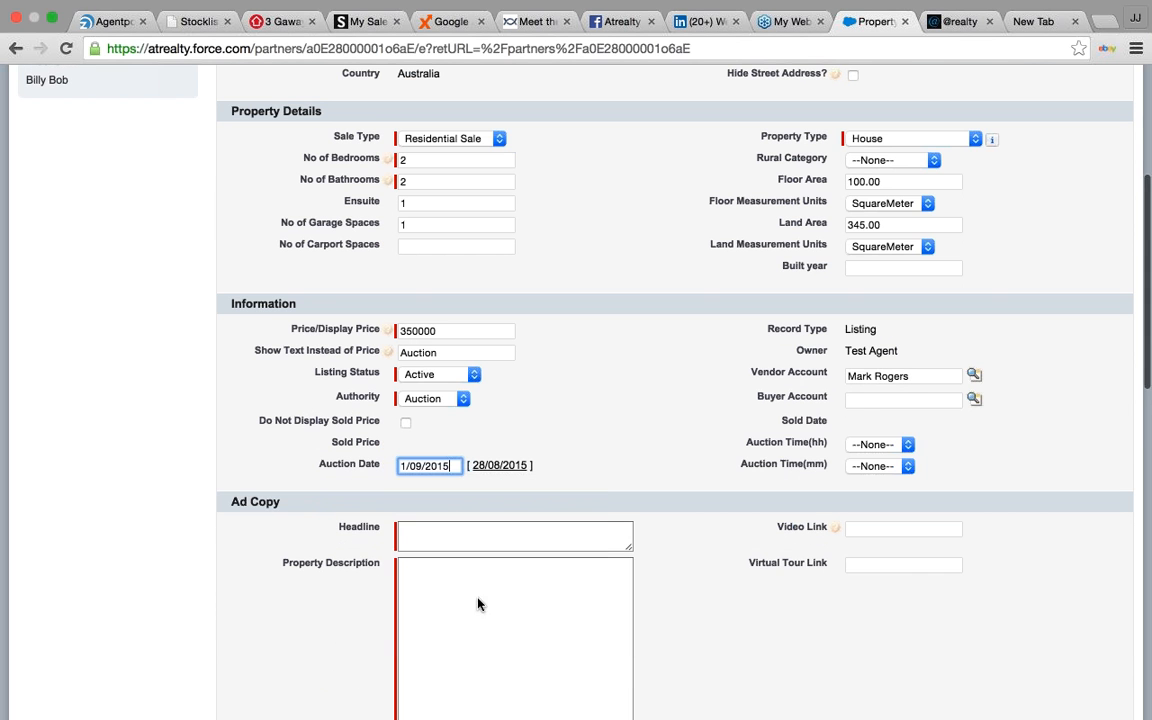
{"action": "left_click", "coordinate": [906, 444]}
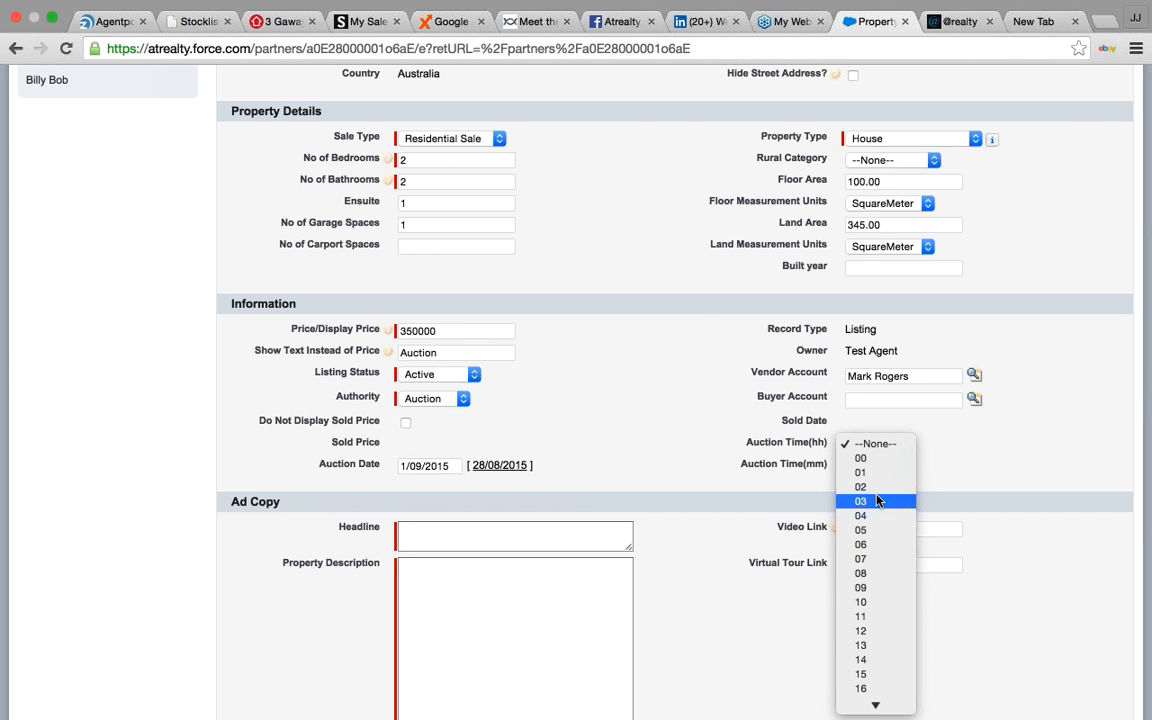
{"action": "left_click", "coordinate": [877, 501]}
{"action": "left_click", "coordinate": [880, 465]}
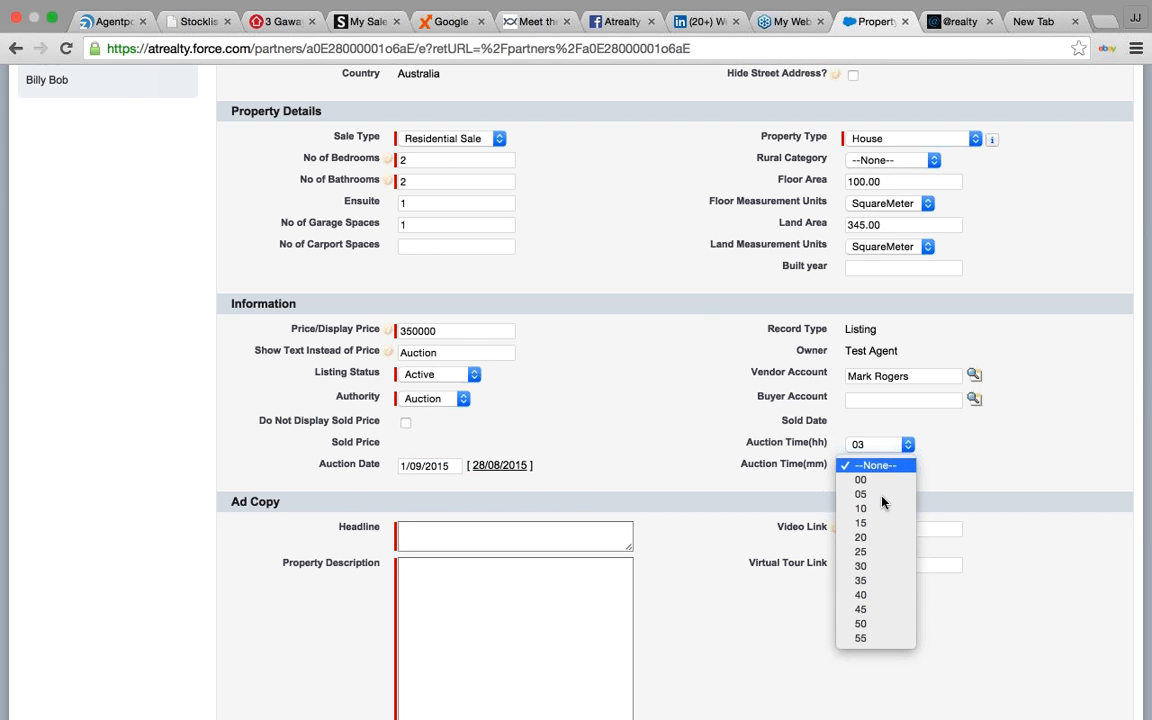
{"action": "left_click", "coordinate": [872, 567]}
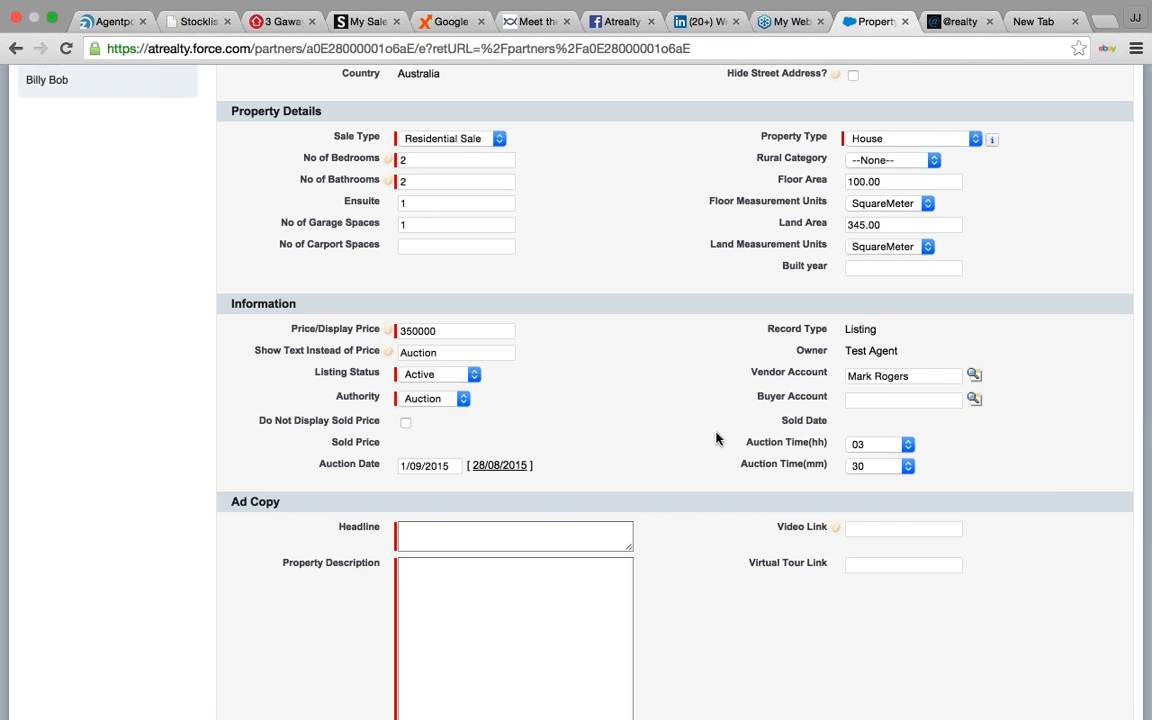
{"action": "scroll", "coordinate": [716, 437], "scroll_direction": "down", "scroll_amount": 3}
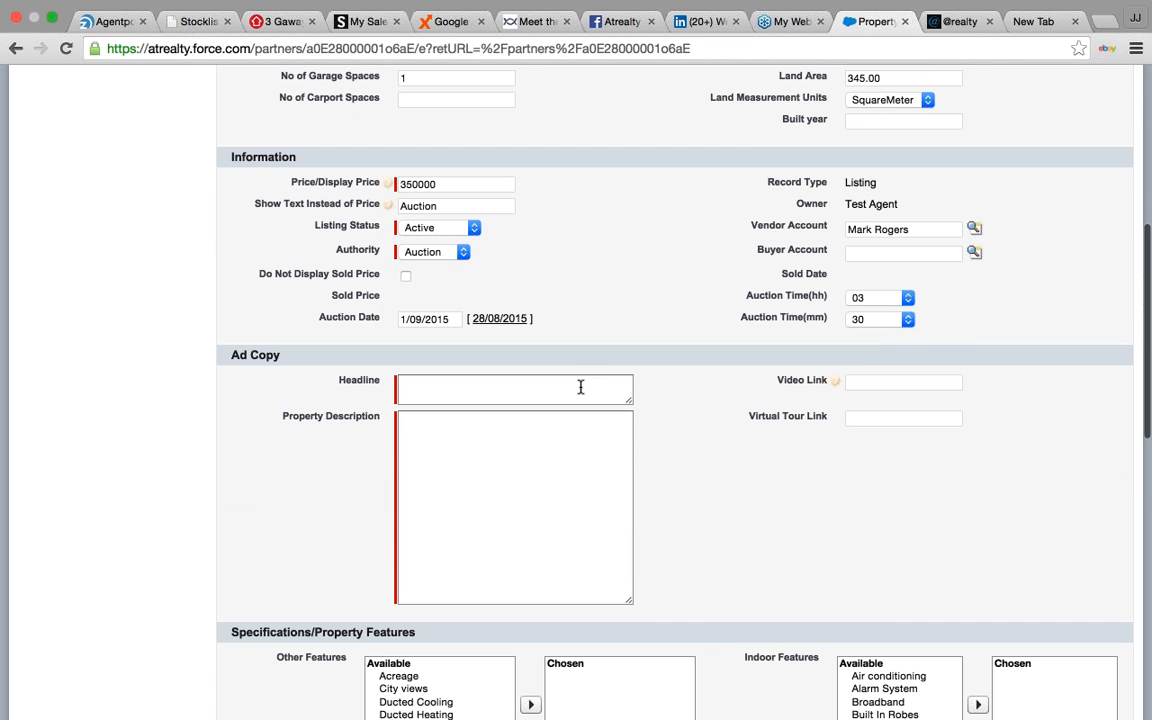
{"action": "left_click", "coordinate": [580, 386]}
{"action": "type", "text": "G"}
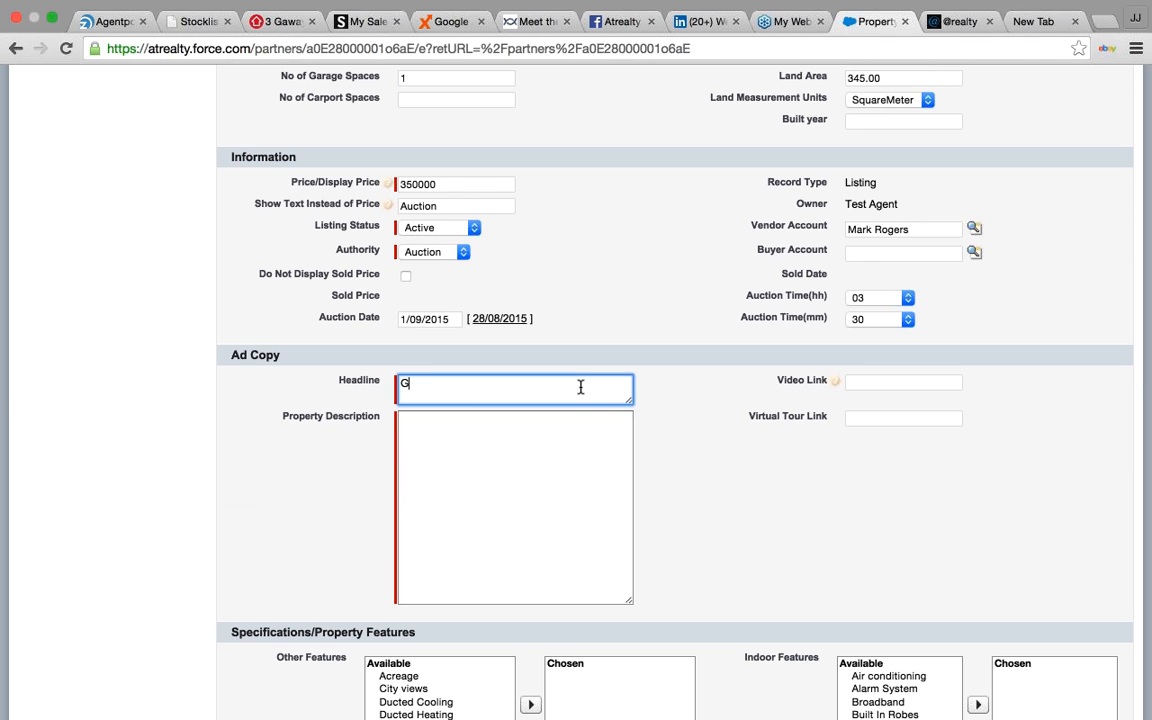
{"action": "type", "text": "reat Family Home"}
{"action": "left_click", "coordinate": [499, 447]}
{"action": "type", "text": "asdfasdfdsafdsfads"}
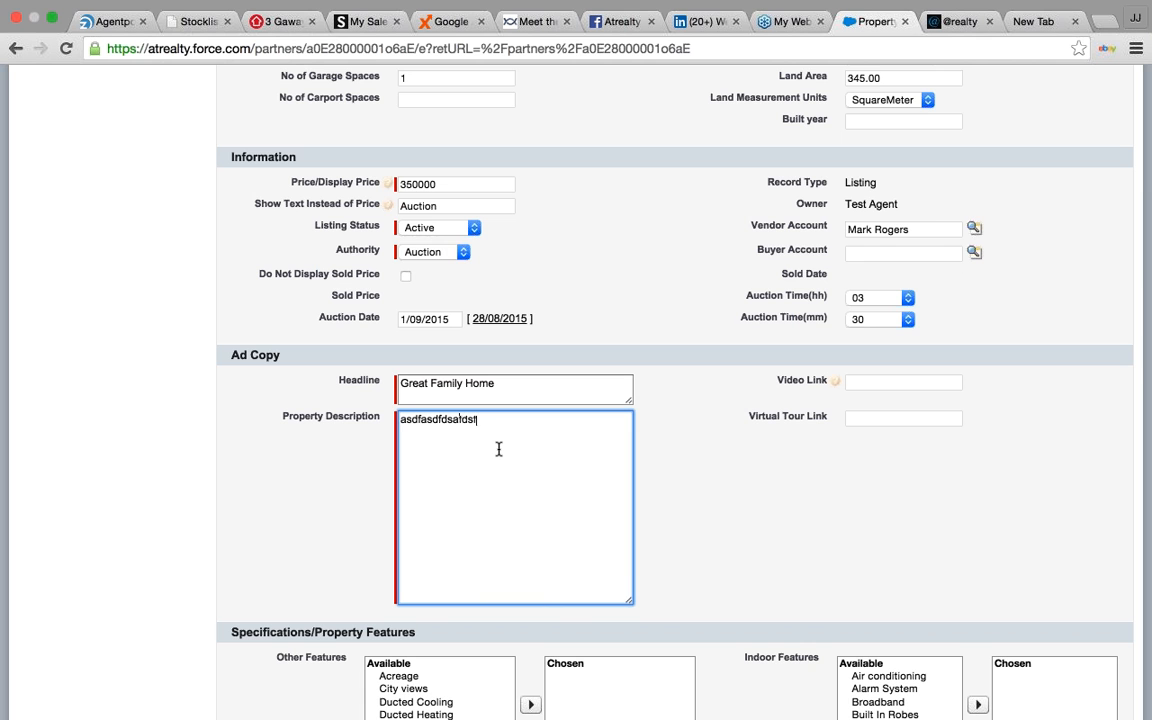
{"action": "key", "text": "Return"}
{"action": "type", "text": "sadfsdfsd"}
{"action": "key", "text": "Return"}
{"action": "type", "text": "adsf"}
{"action": "type", "text": "asdfsa"}
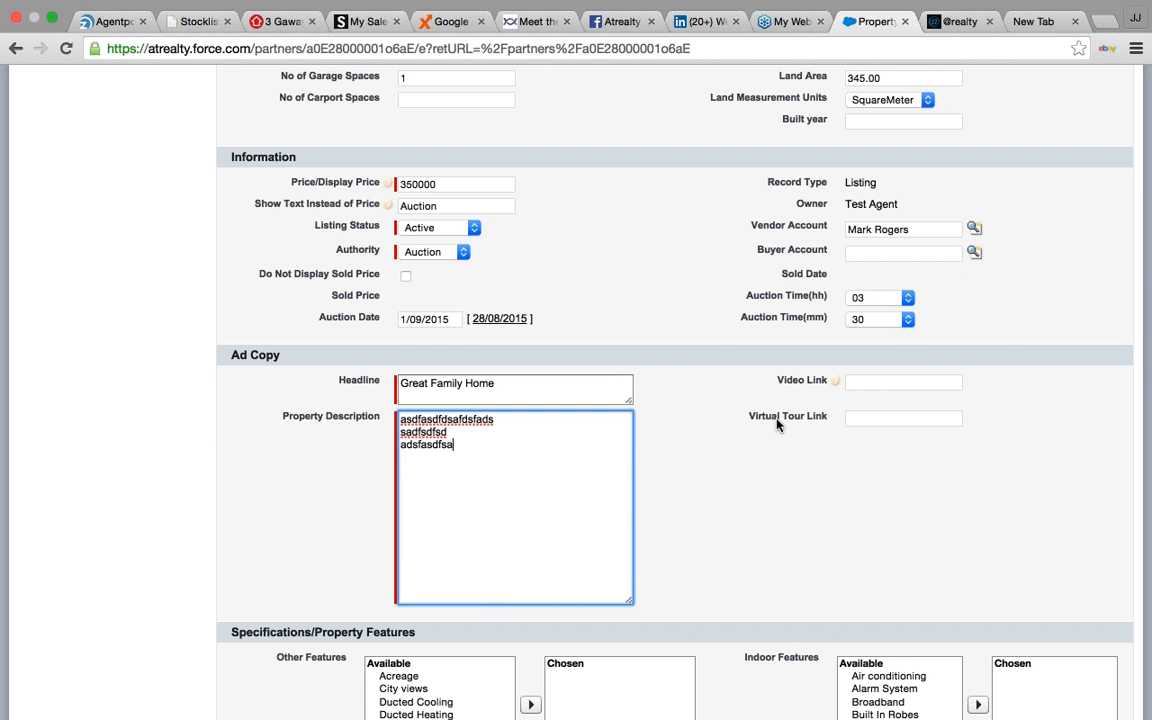
{"action": "scroll", "coordinate": [782, 452], "scroll_direction": "down", "scroll_amount": 1}
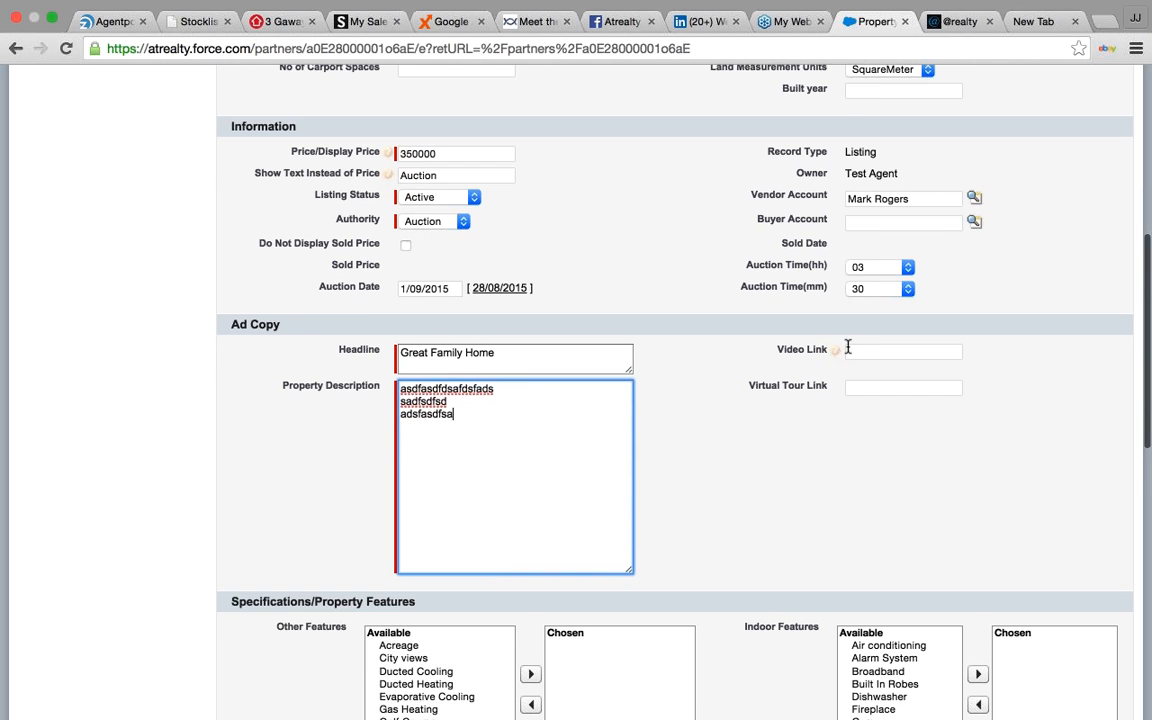
{"action": "mouse_move", "coordinate": [837, 352]}
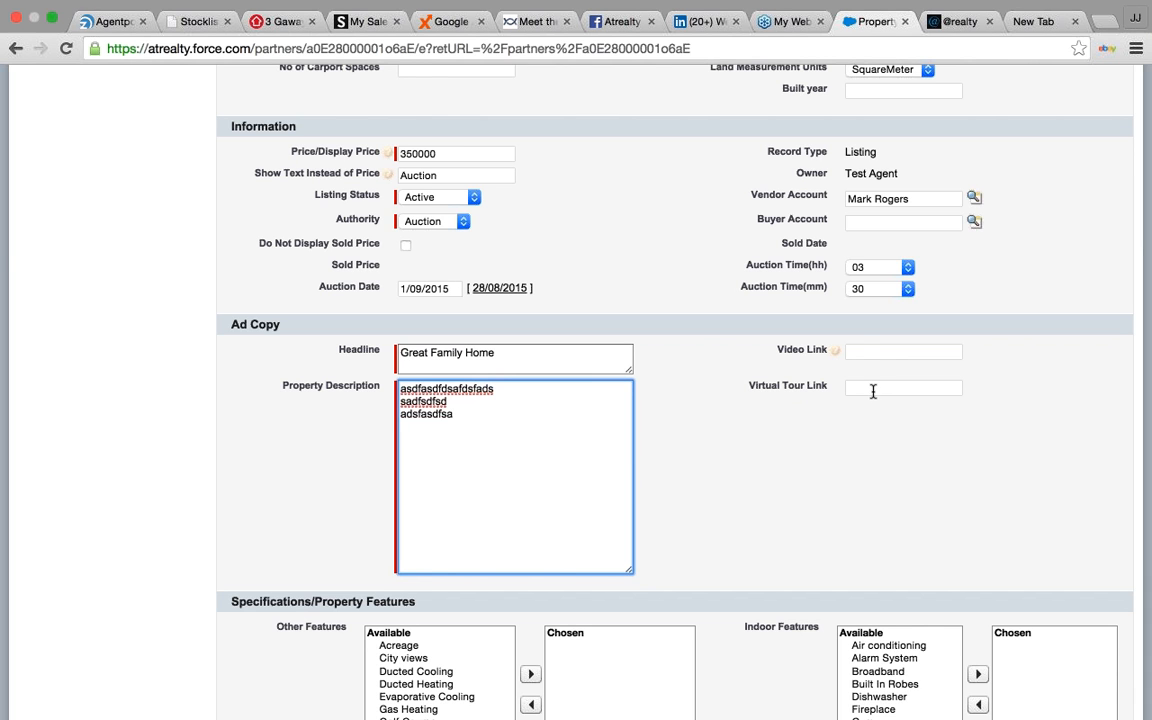
{"action": "left_click", "coordinate": [873, 391]}
{"action": "left_click", "coordinate": [787, 470]}
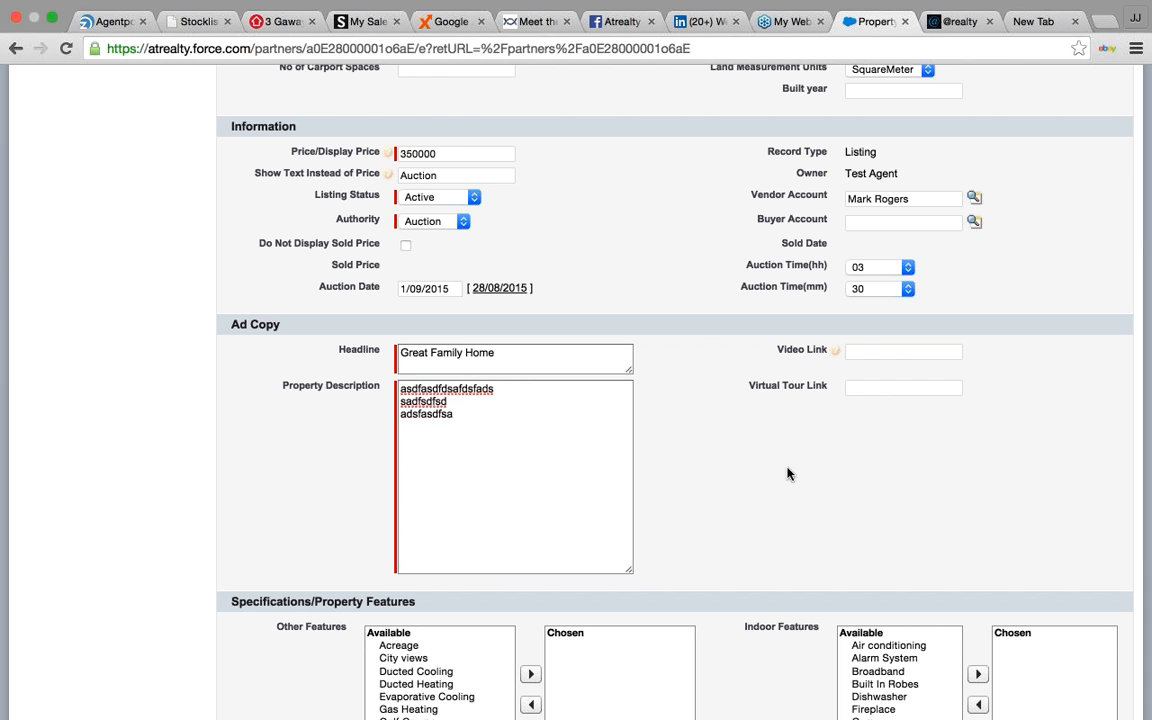
{"action": "scroll", "coordinate": [320, 494], "scroll_direction": "down", "scroll_amount": 3}
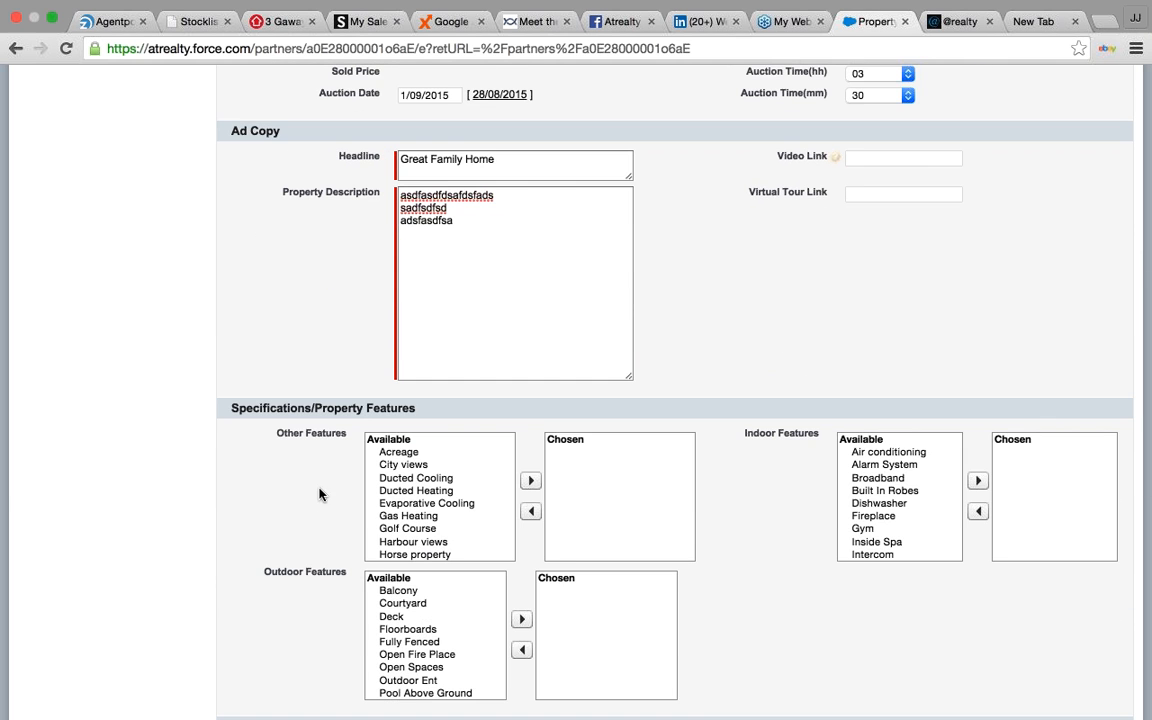
- Add Gas Heating to other features, Broadband to indoor features and Deck to outdoor features
{"action": "scroll", "coordinate": [301, 499], "scroll_direction": "down", "scroll_amount": 1}
{"action": "left_click", "coordinate": [410, 377]}
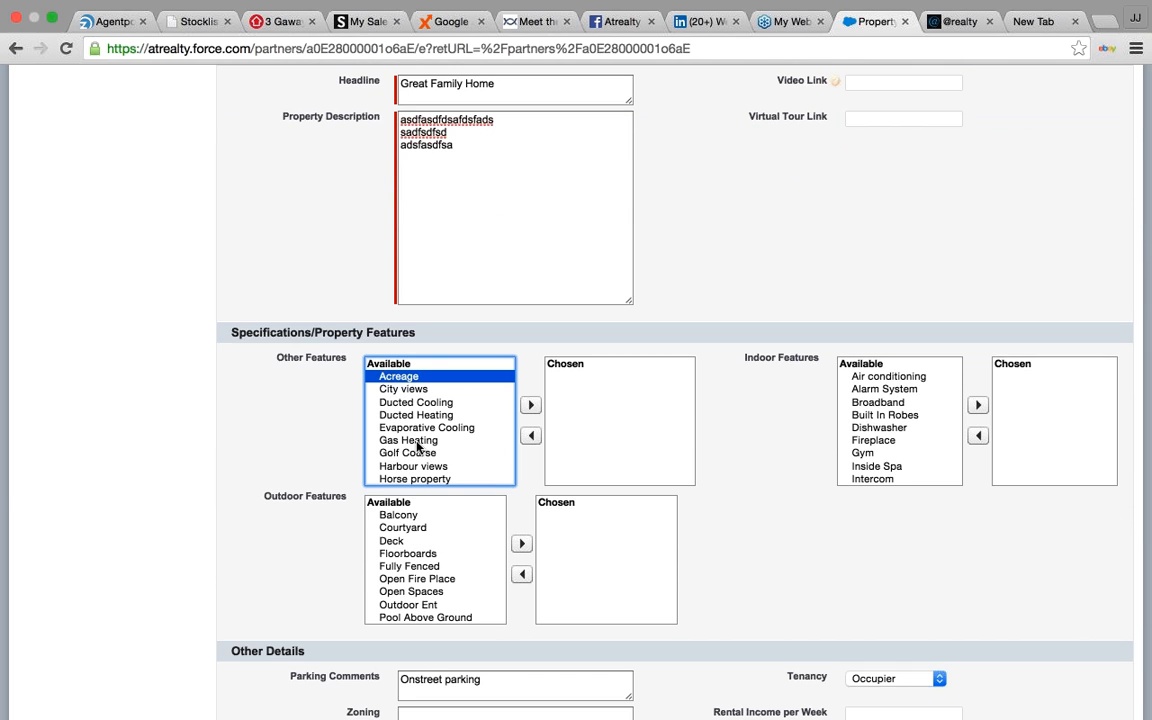
{"action": "left_click", "coordinate": [420, 441]}
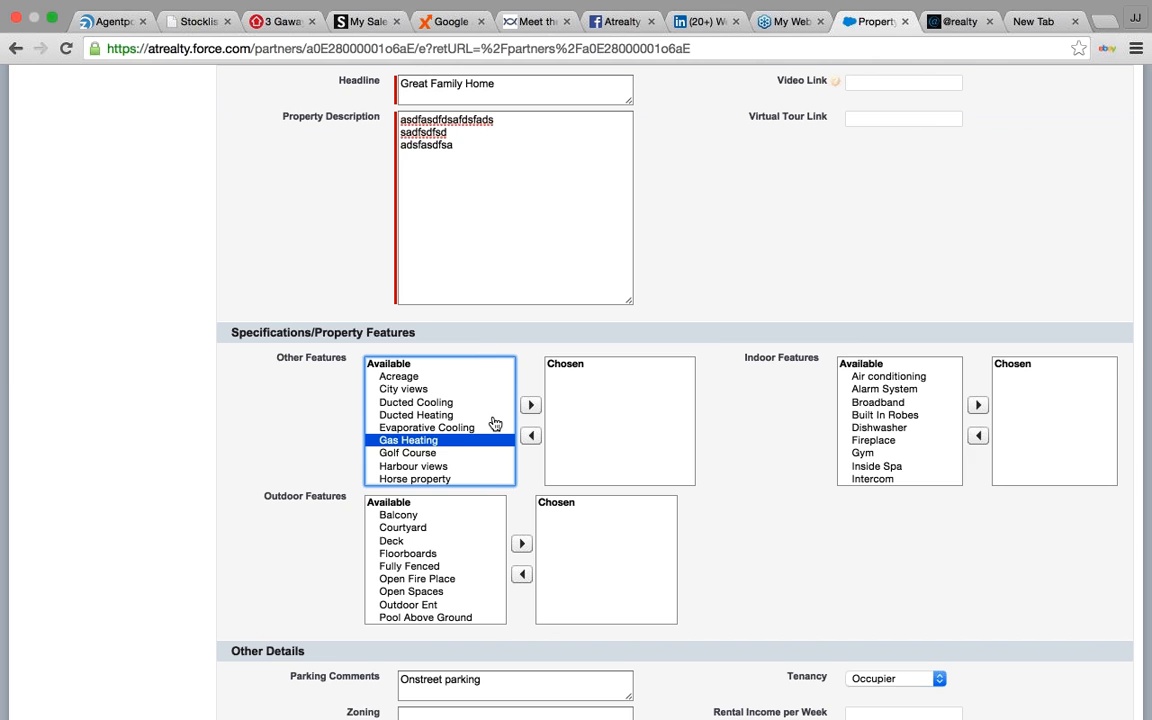
{"action": "left_click", "coordinate": [530, 404]}
{"action": "left_click", "coordinate": [951, 403]}
{"action": "key", "text": "Tab"}
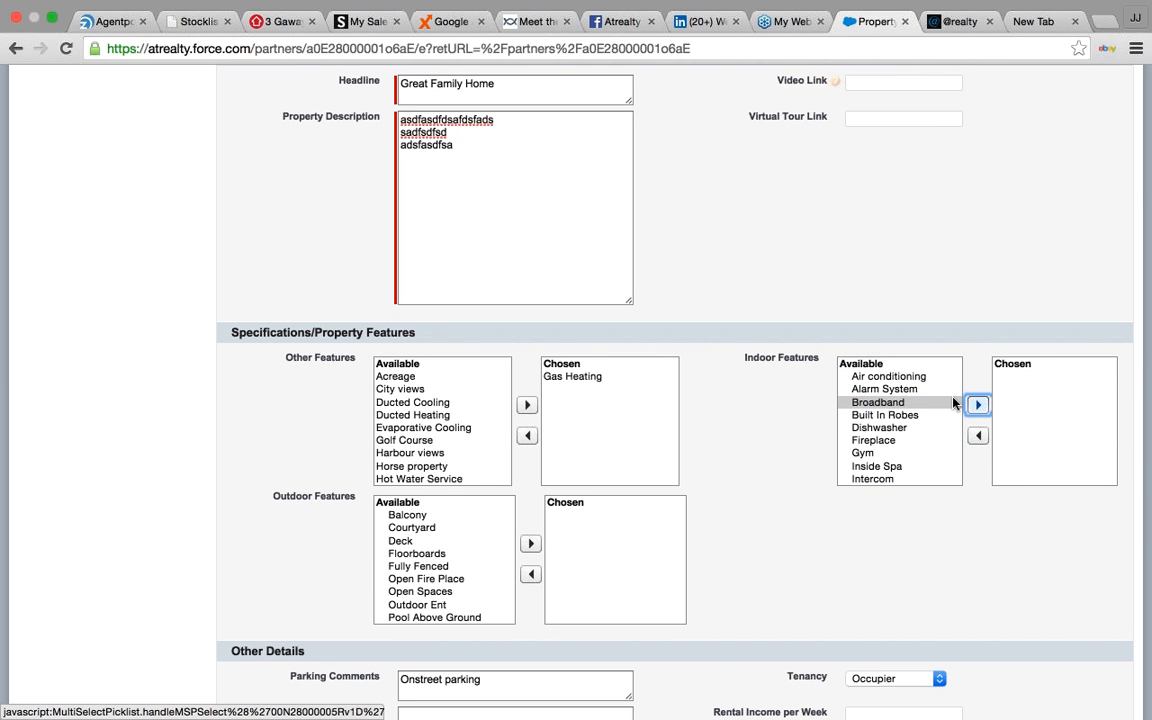
{"action": "key", "text": "Return"}
{"action": "left_click", "coordinate": [510, 541]}
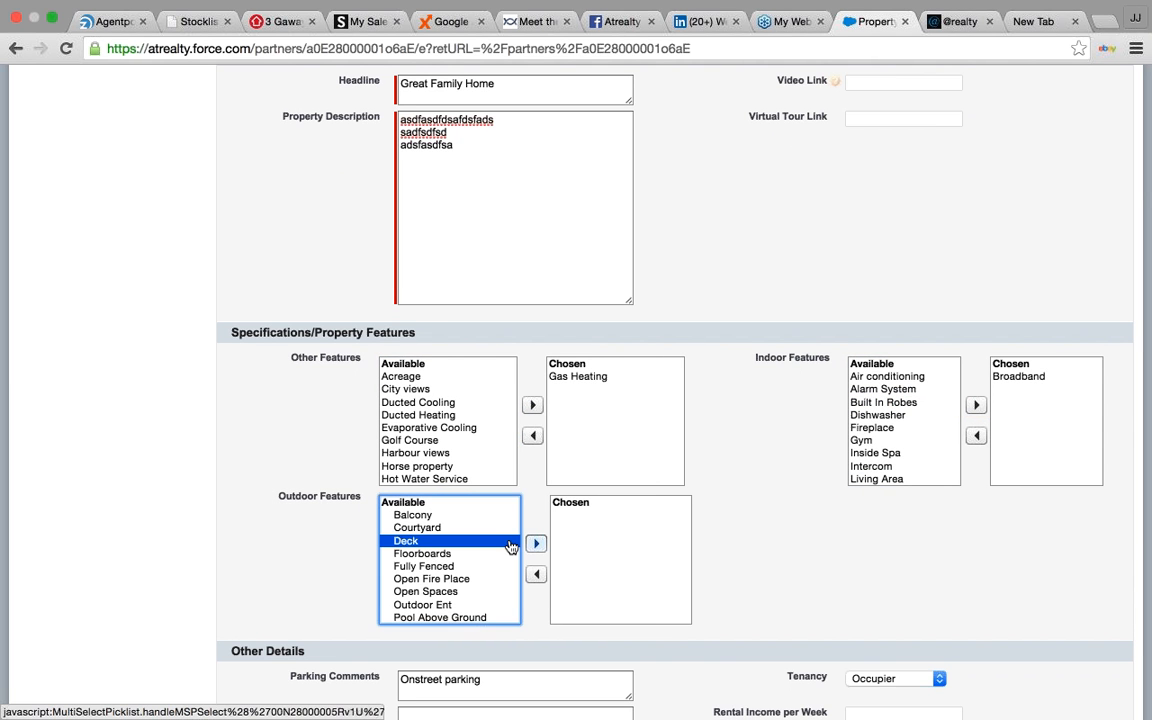
{"action": "left_click", "coordinate": [535, 543]}
- Add Ocean views to the chosen other features
{"action": "scroll", "coordinate": [440, 455], "scroll_direction": "down", "scroll_amount": 1}
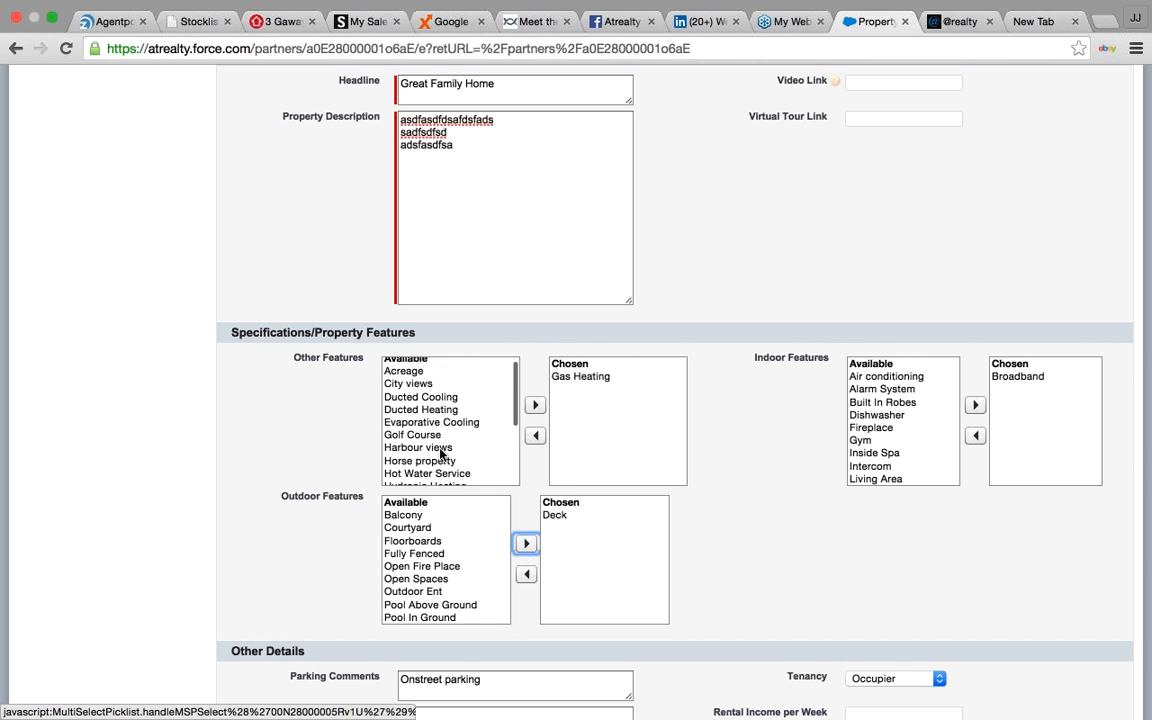
{"action": "scroll", "coordinate": [440, 453], "scroll_direction": "down", "scroll_amount": 1}
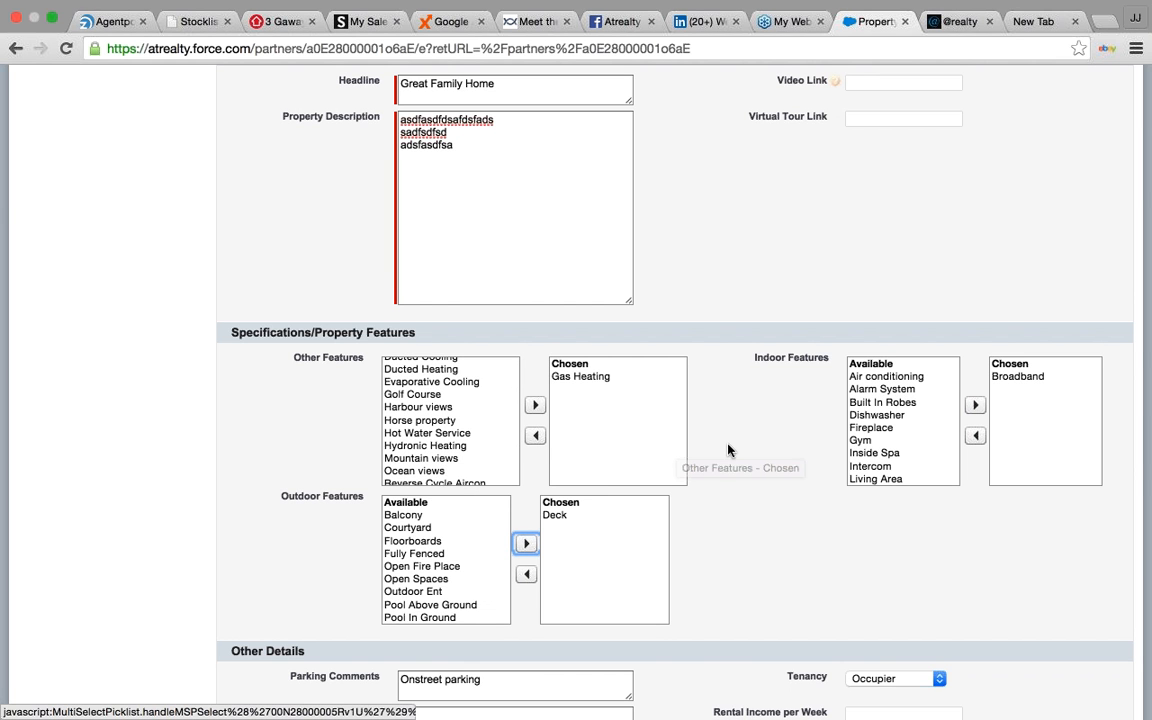
{"action": "left_click", "coordinate": [447, 472]}
{"action": "left_click", "coordinate": [535, 406]}
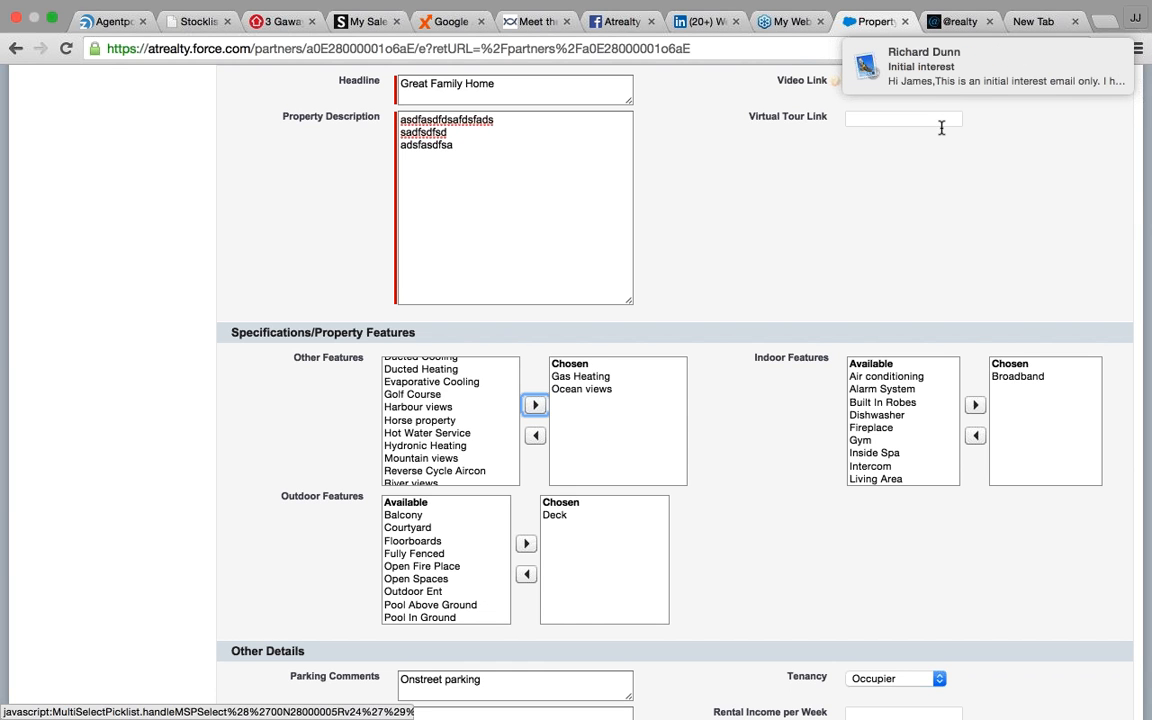
{"action": "mouse_move", "coordinate": [921, 86]}
{"action": "scroll", "coordinate": [856, 402], "scroll_direction": "down", "scroll_amount": 1}
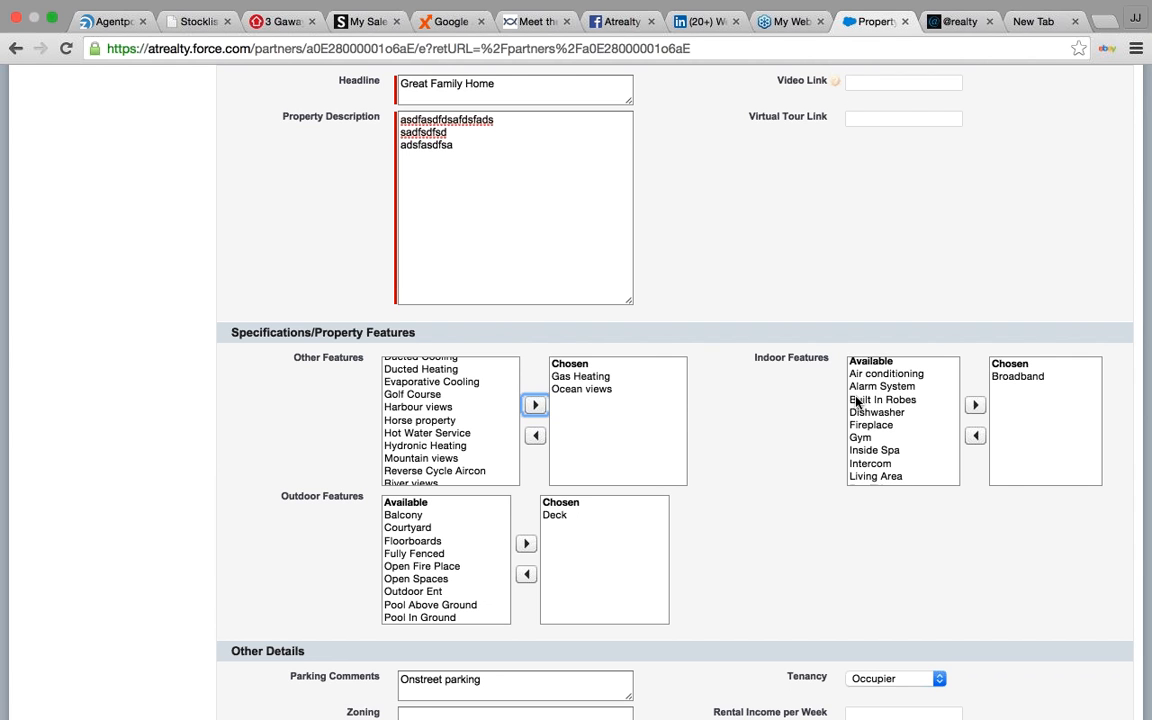
{"action": "scroll", "coordinate": [856, 402], "scroll_direction": "down", "scroll_amount": 8}
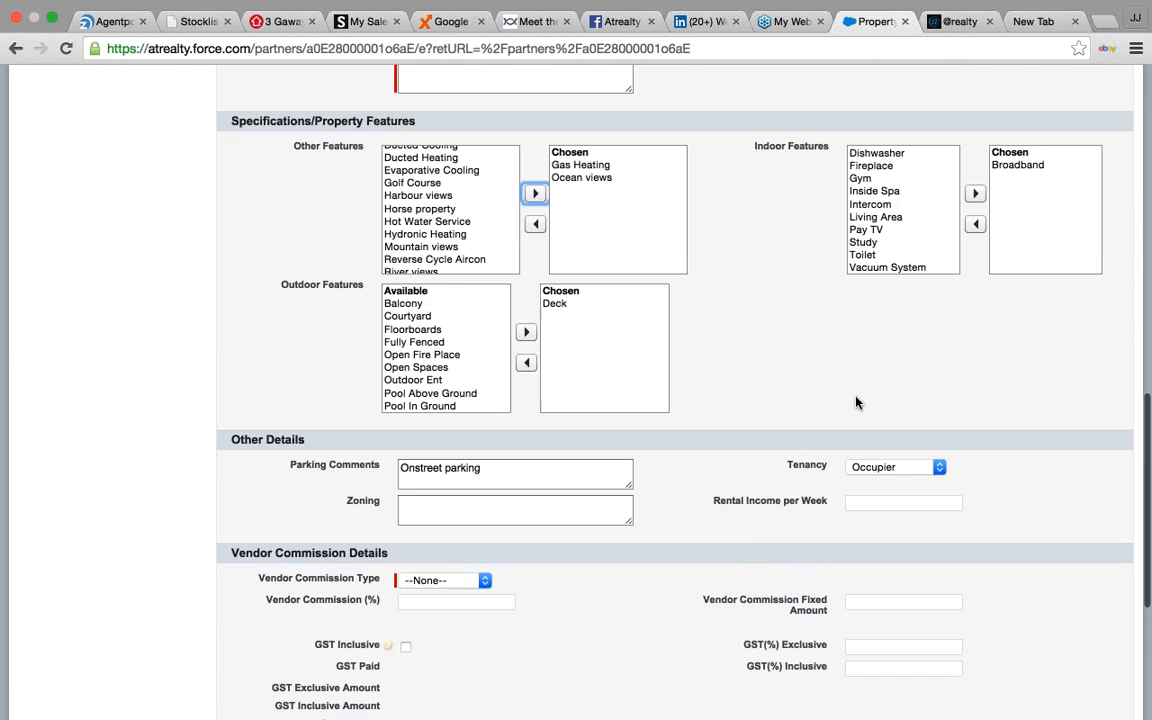
- Set the vendor commission to a 3% GST-inclusive percentage
{"action": "scroll", "coordinate": [856, 402], "scroll_direction": "down", "scroll_amount": 3}
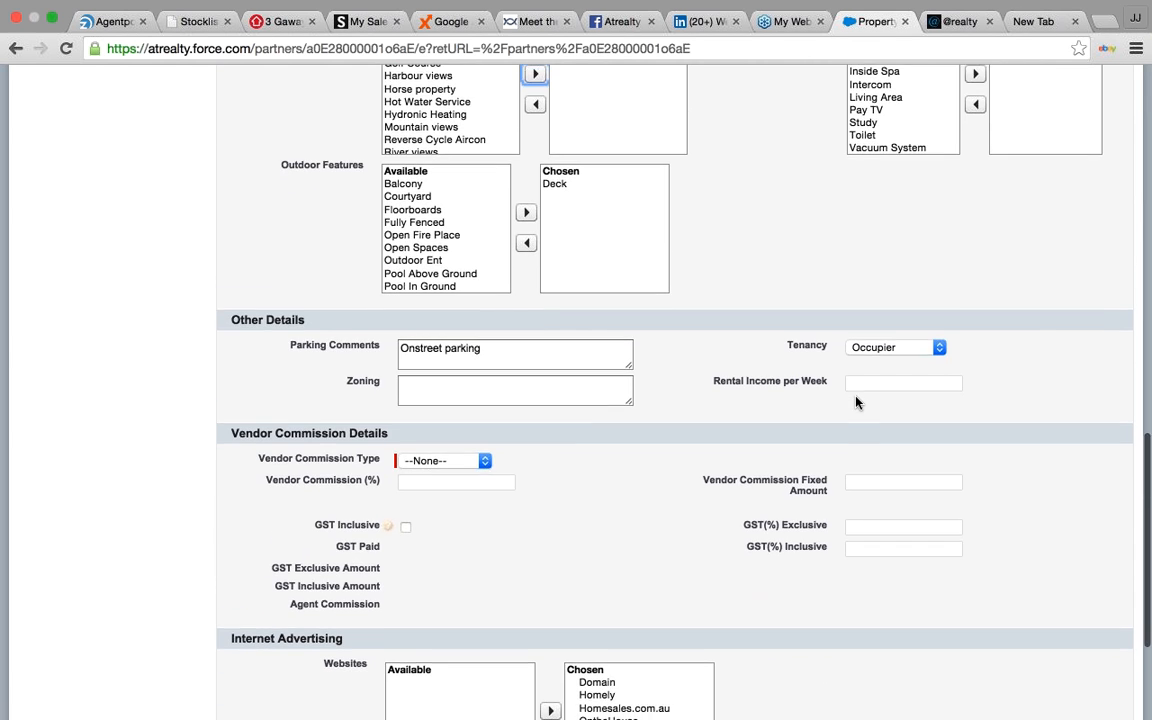
{"action": "left_click", "coordinate": [484, 373]}
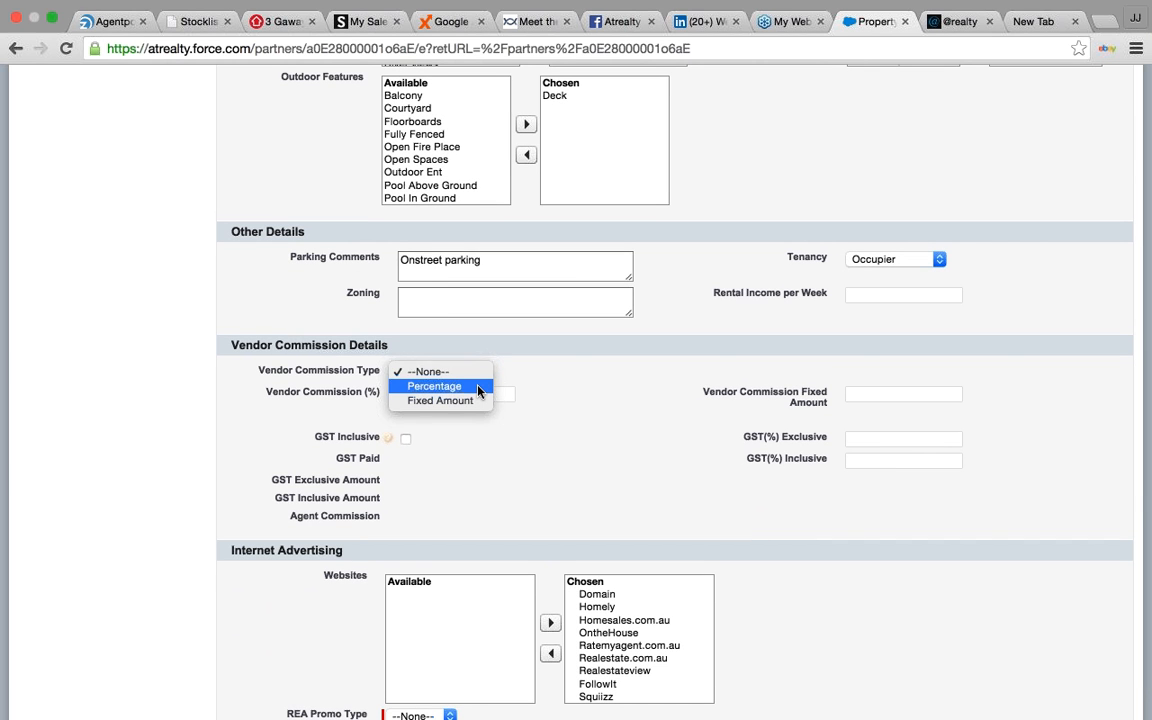
{"action": "left_click", "coordinate": [478, 387]}
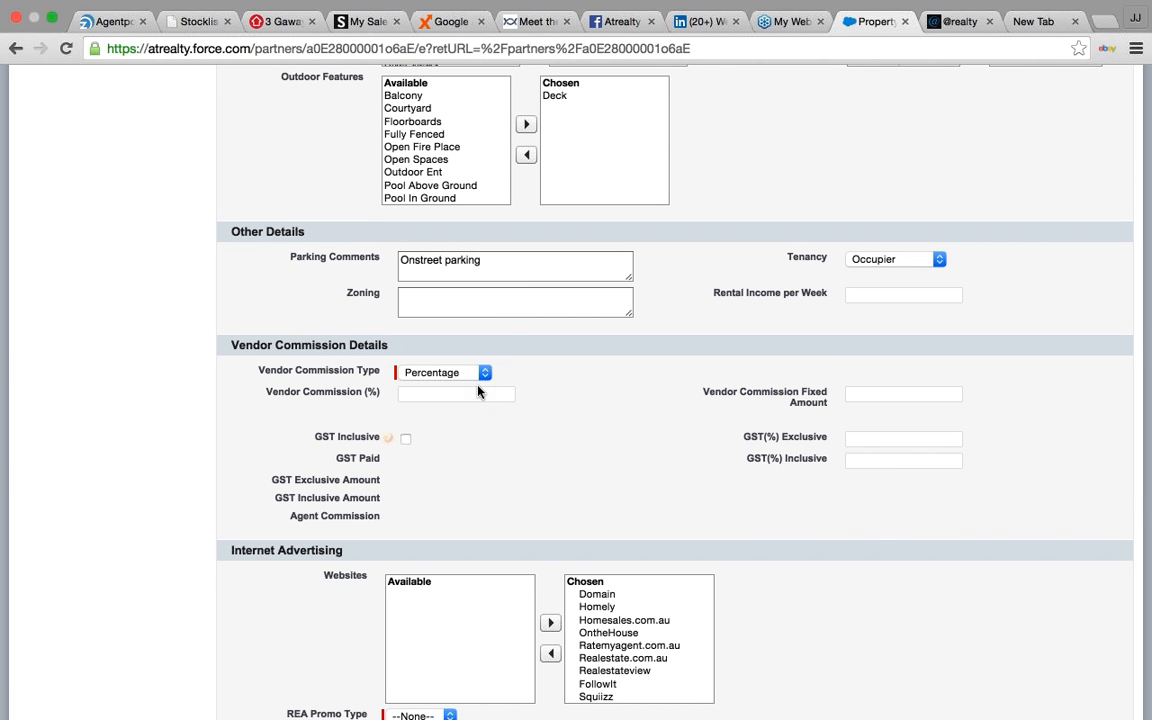
{"action": "left_click", "coordinate": [472, 392]}
{"action": "type", "text": "3"}
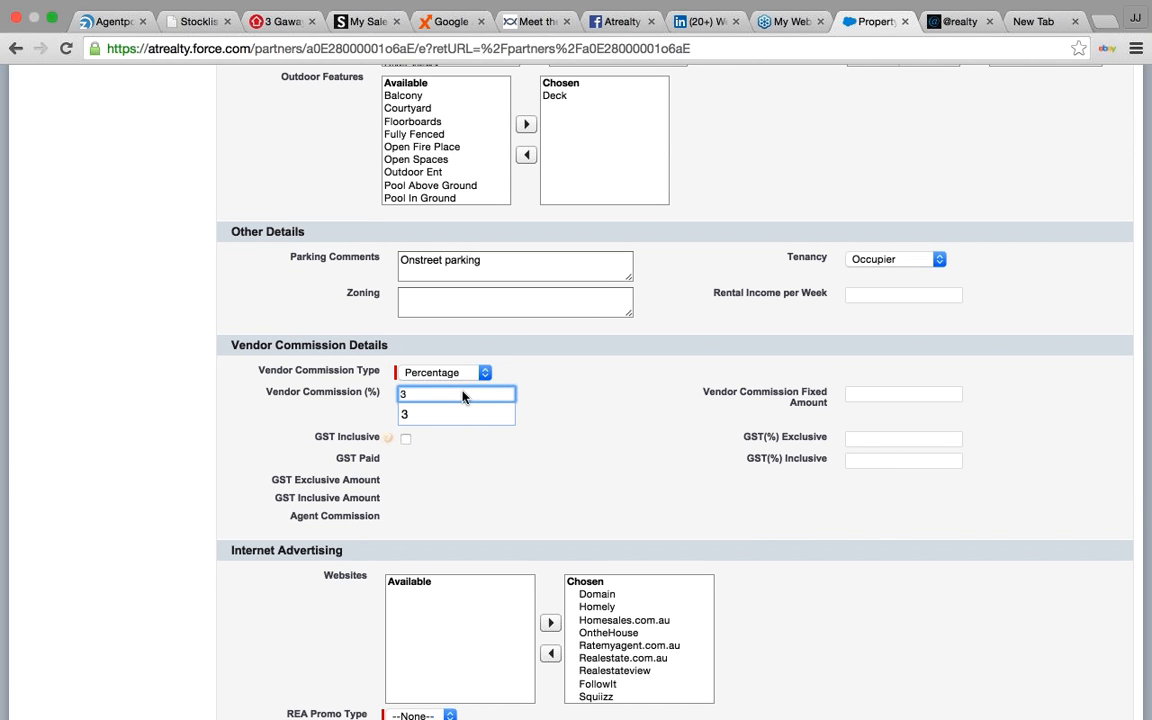
{"action": "left_click", "coordinate": [605, 418]}
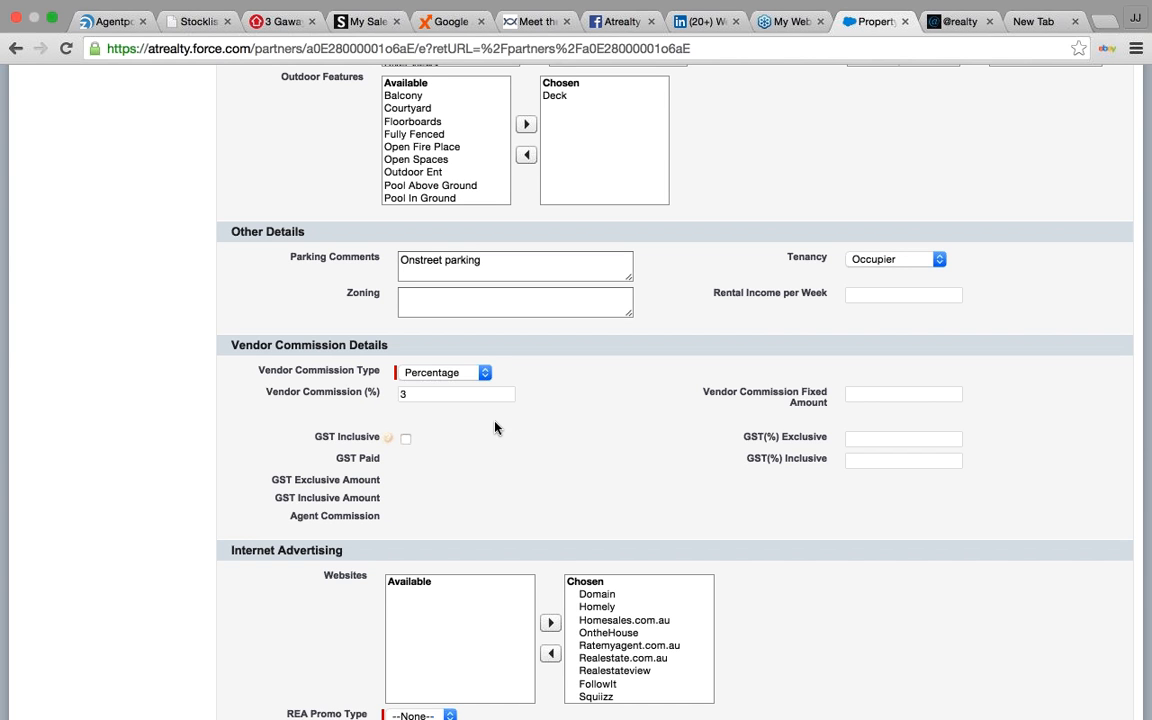
{"action": "key", "text": "Tab"}
{"action": "key", "text": "space"}
- Choose Standard as the REA promo type and save listing P-0035
{"action": "scroll", "coordinate": [567, 488], "scroll_direction": "down", "scroll_amount": 2}
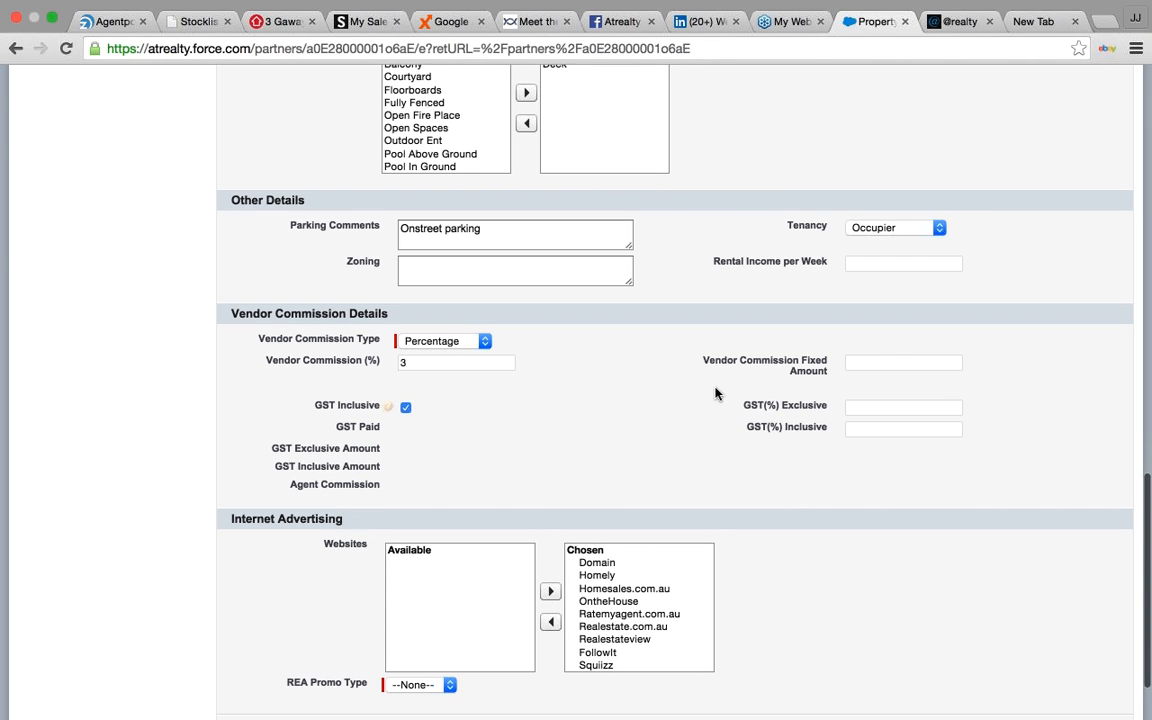
{"action": "scroll", "coordinate": [715, 393], "scroll_direction": "down", "scroll_amount": 3}
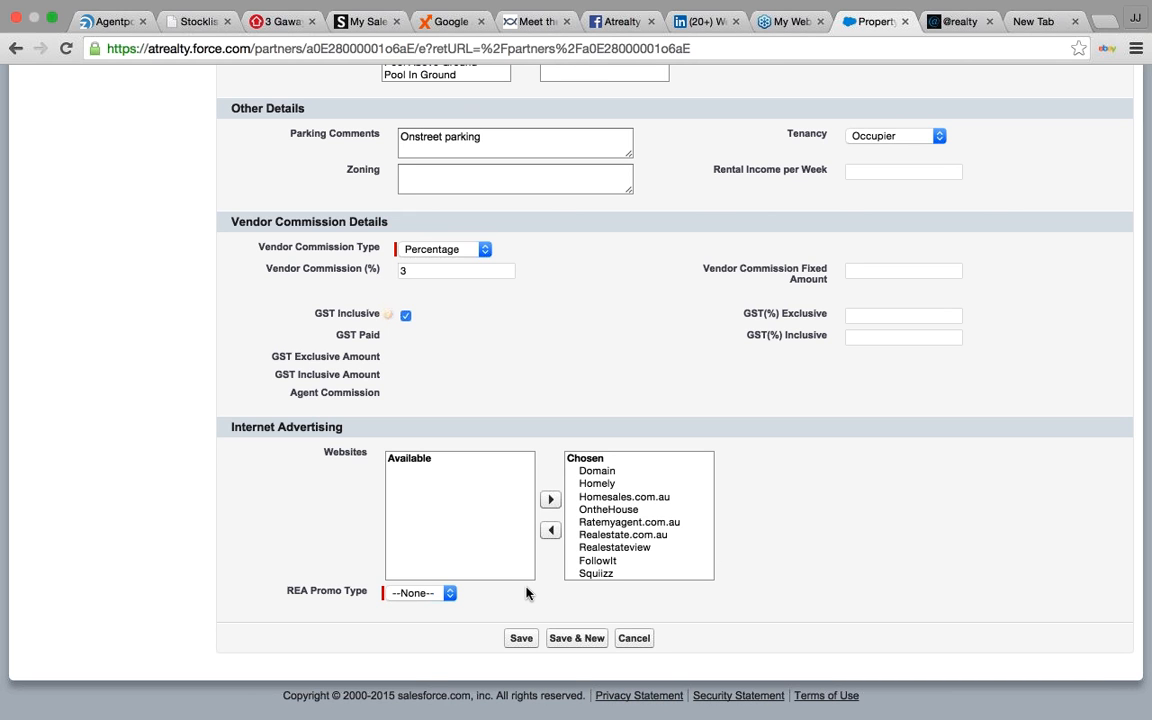
{"action": "left_click", "coordinate": [450, 593]}
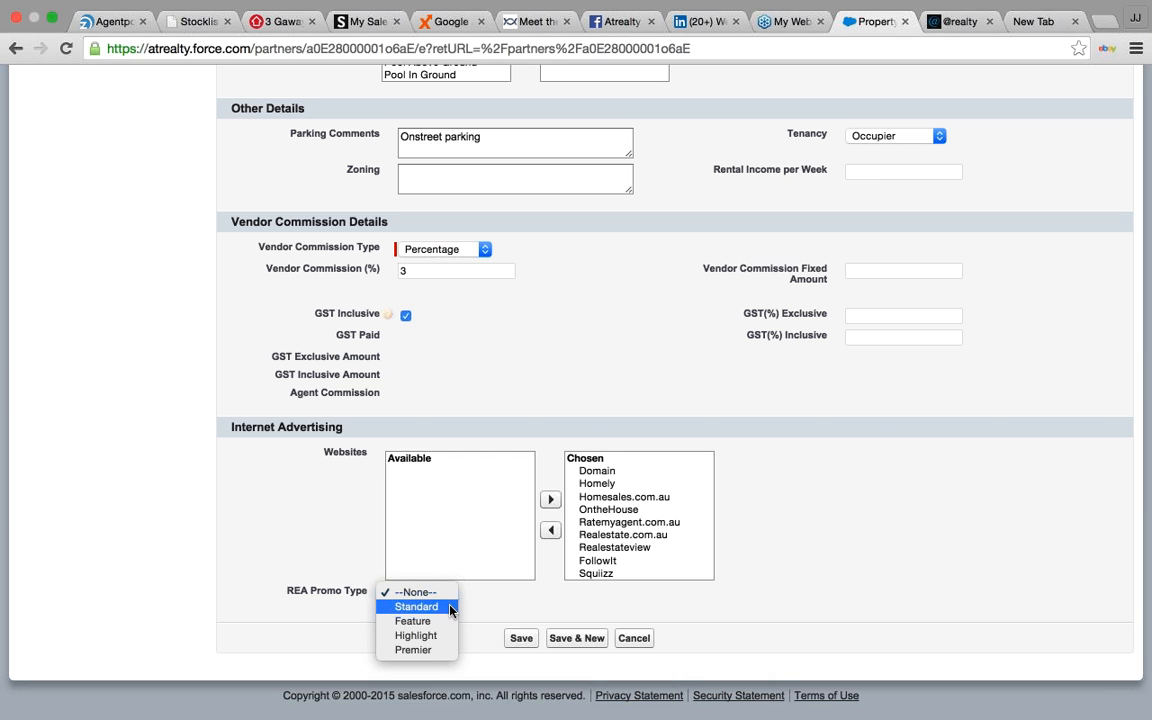
{"action": "left_click", "coordinate": [450, 607]}
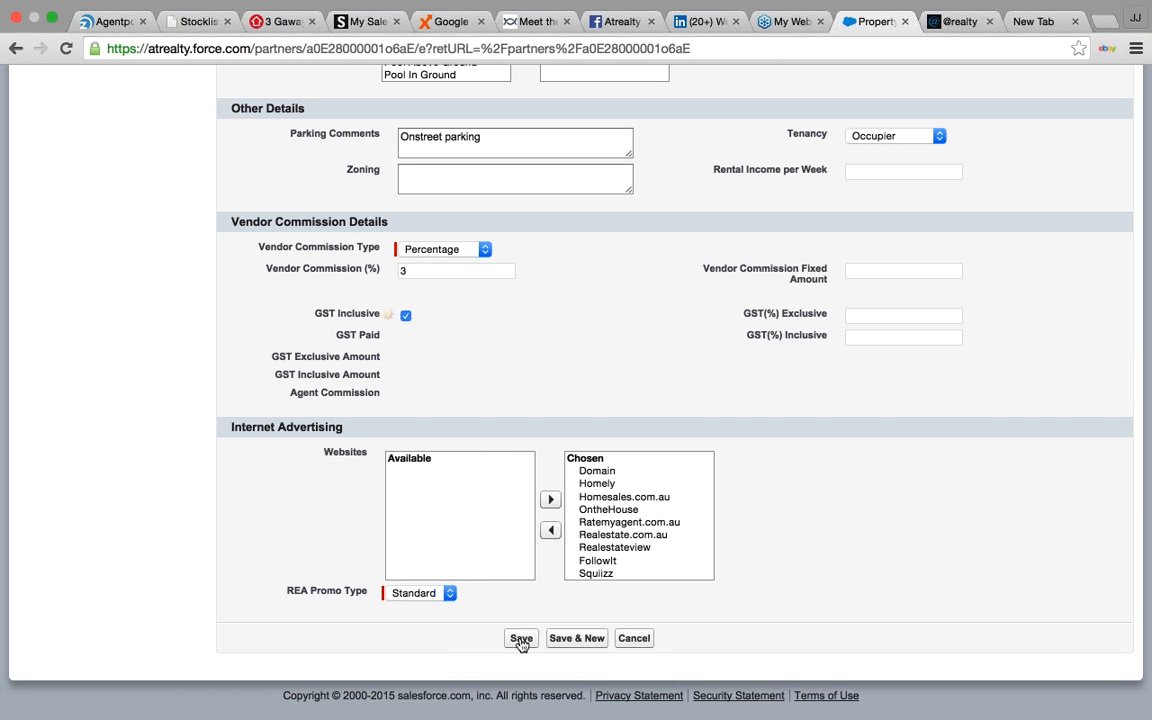
{"action": "left_click", "coordinate": [520, 638]}
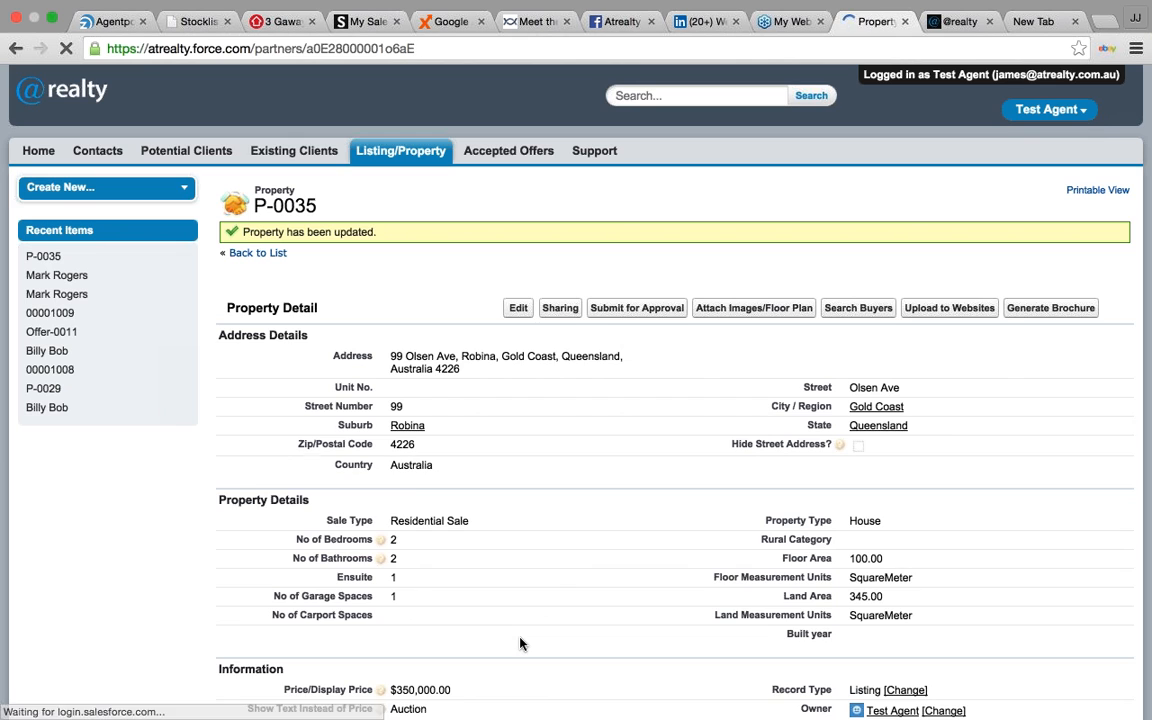
{"action": "scroll", "coordinate": [603, 460], "scroll_direction": "down", "scroll_amount": 2}
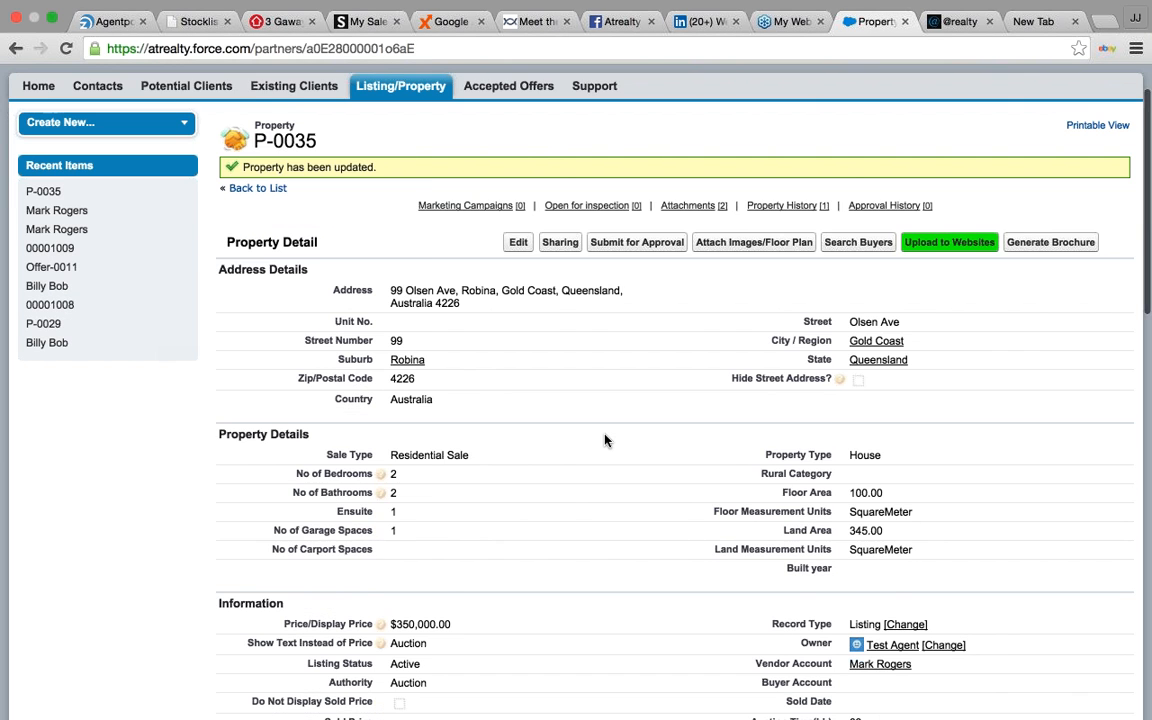
{"action": "scroll", "coordinate": [604, 440], "scroll_direction": "down", "scroll_amount": 5}
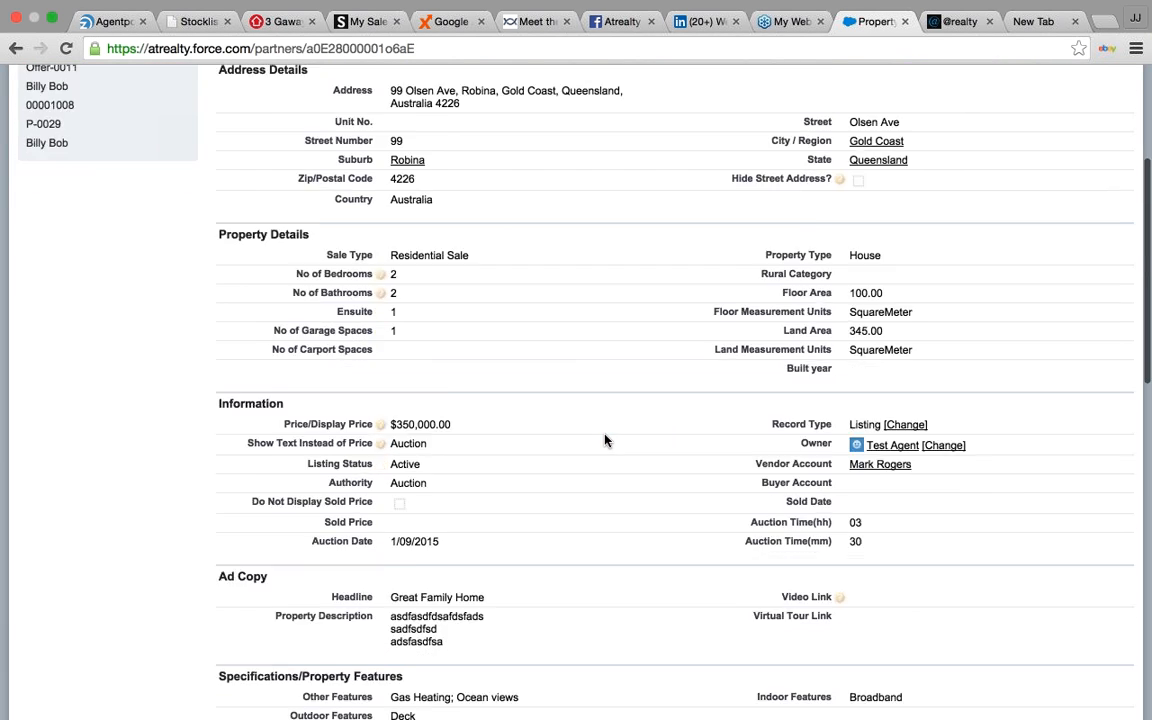
{"action": "scroll", "coordinate": [604, 440], "scroll_direction": "down", "scroll_amount": 12}
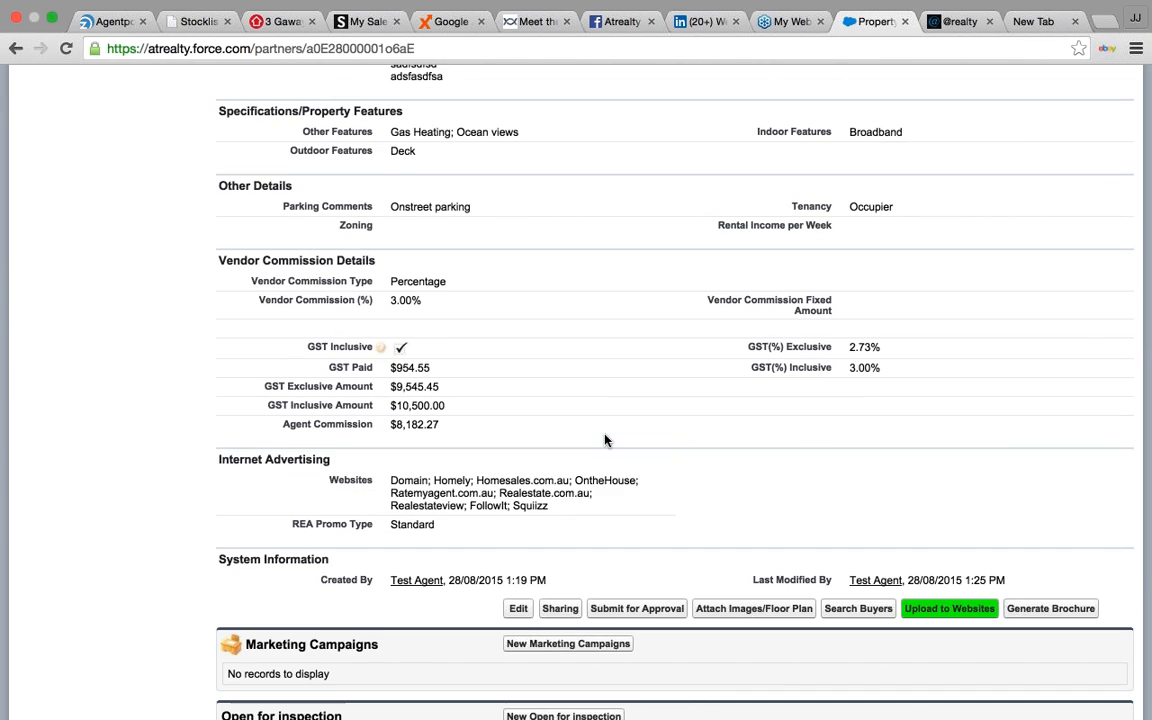
{"action": "scroll", "coordinate": [604, 440], "scroll_direction": "up", "scroll_amount": 3}
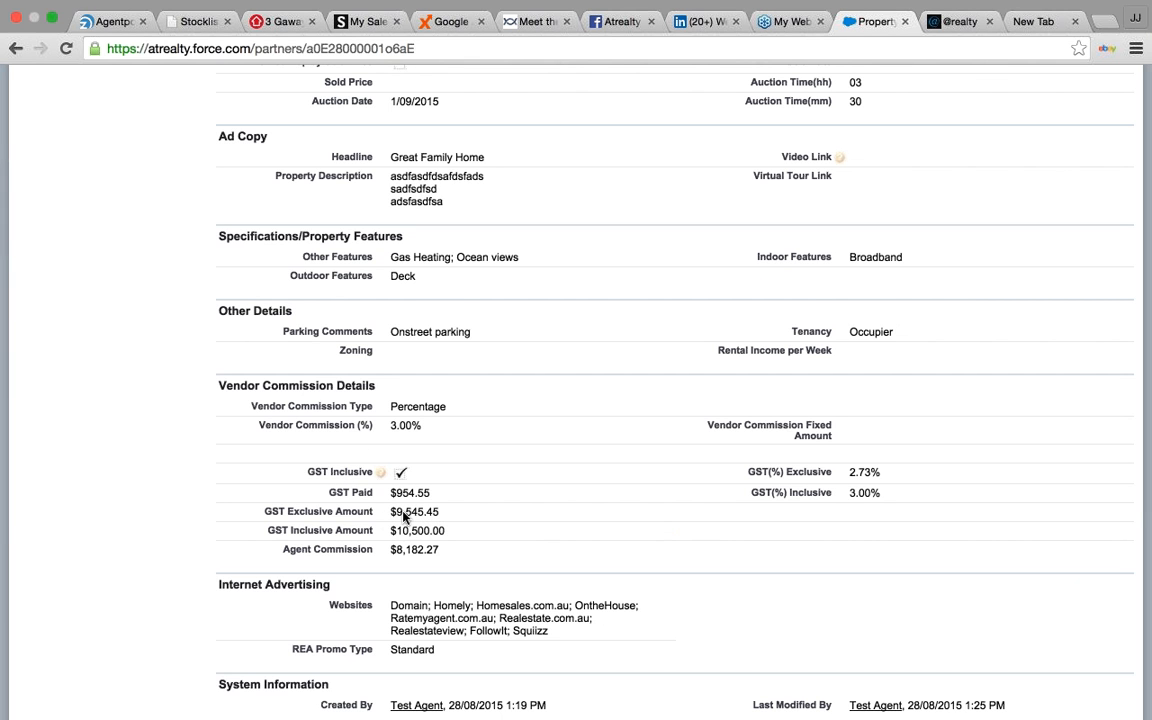
{"action": "double_click", "coordinate": [395, 550]}
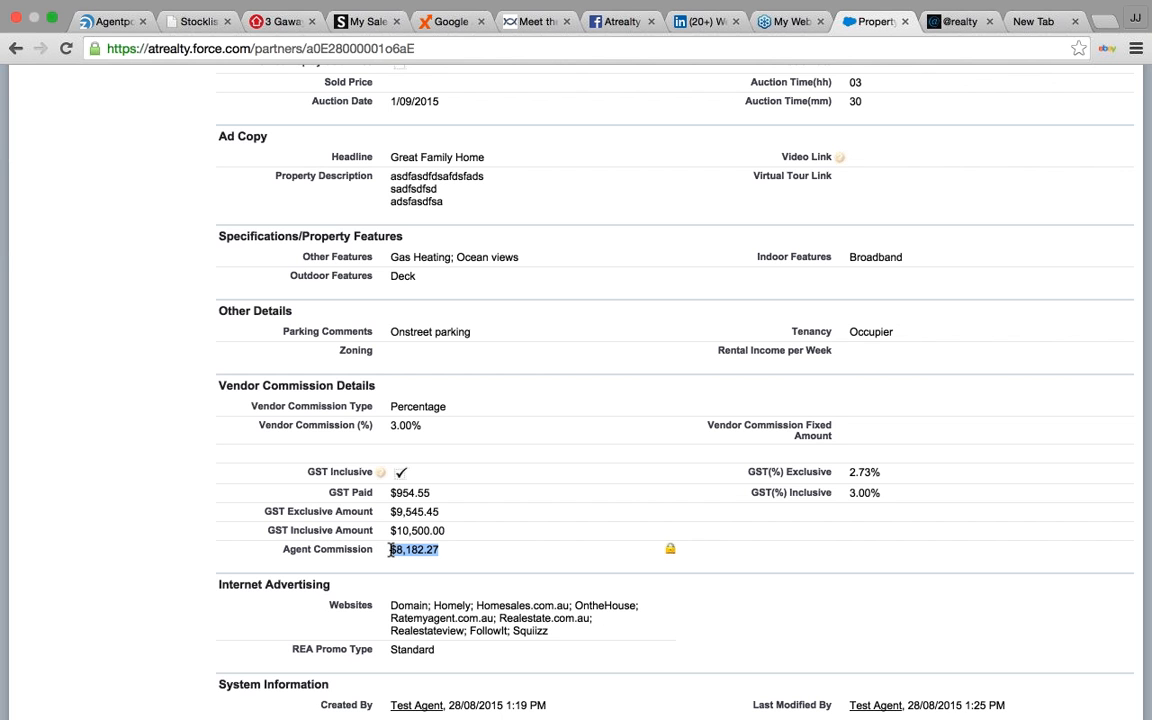
{"action": "left_click", "coordinate": [174, 481]}
{"action": "scroll", "coordinate": [174, 481], "scroll_direction": "down", "scroll_amount": 2}
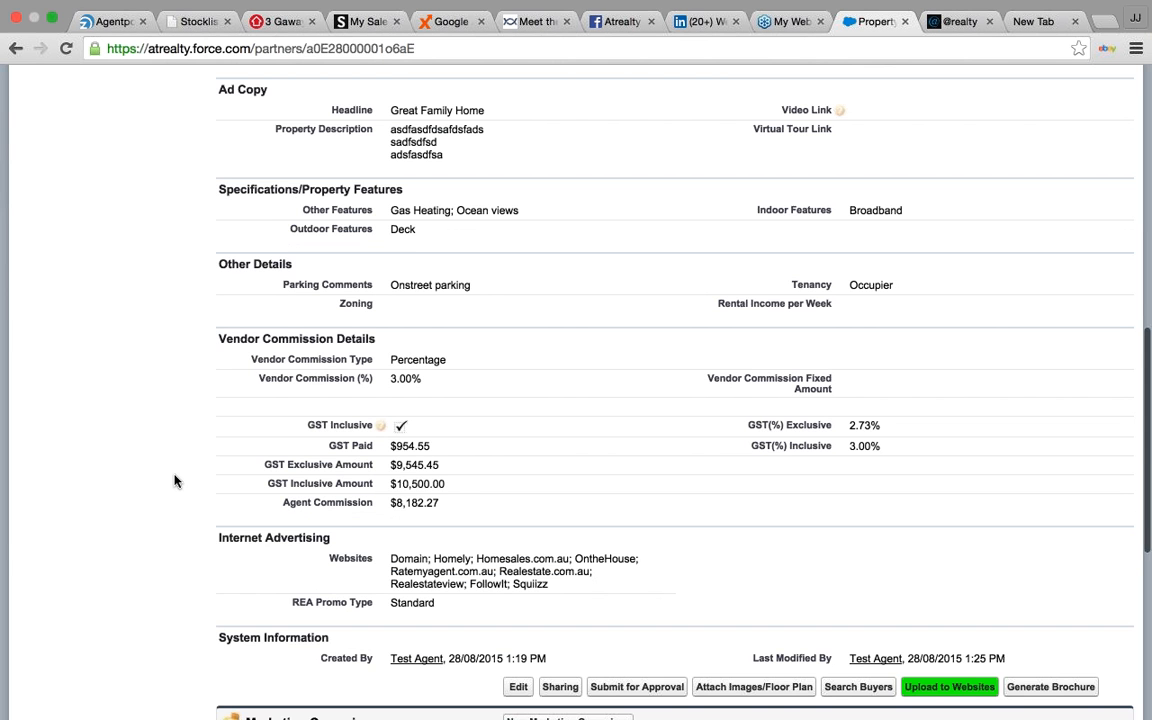
{"action": "scroll", "coordinate": [175, 478], "scroll_direction": "down", "scroll_amount": 3}
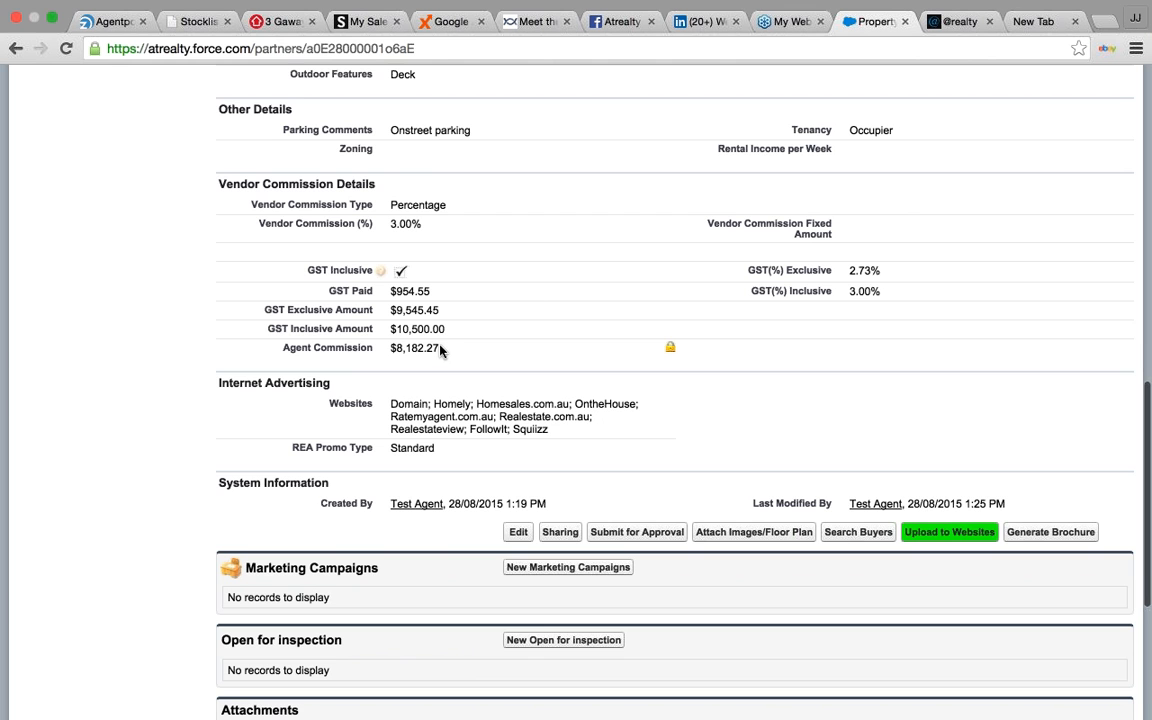
{"action": "scroll", "coordinate": [62, 392], "scroll_direction": "down", "scroll_amount": 2}
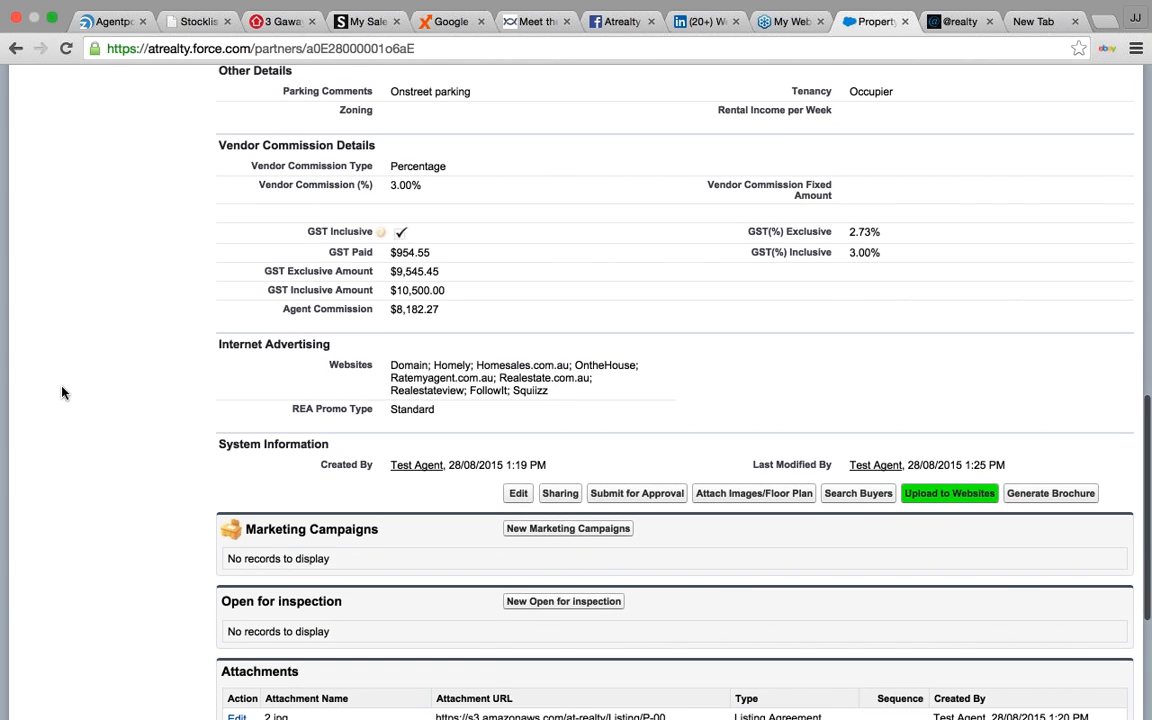
{"action": "scroll", "coordinate": [62, 392], "scroll_direction": "down", "scroll_amount": 1}
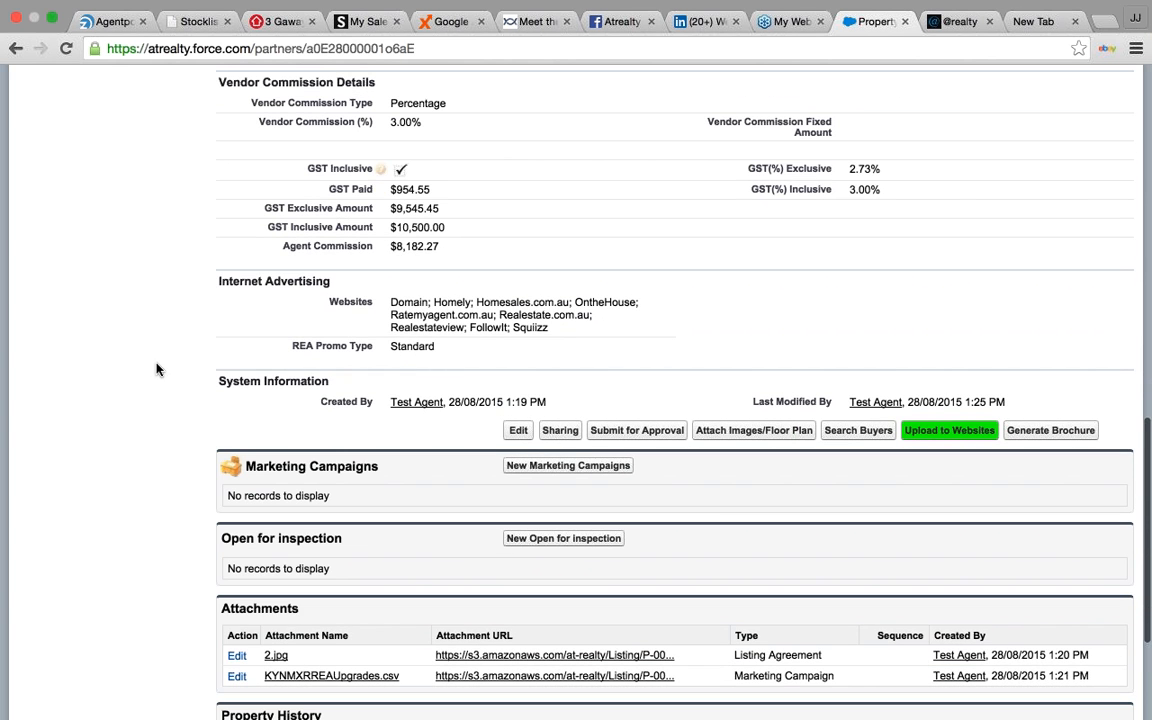
- Upload main.jpg and two other Desktop photos as the listing's property images
{"action": "left_click", "coordinate": [727, 436]}
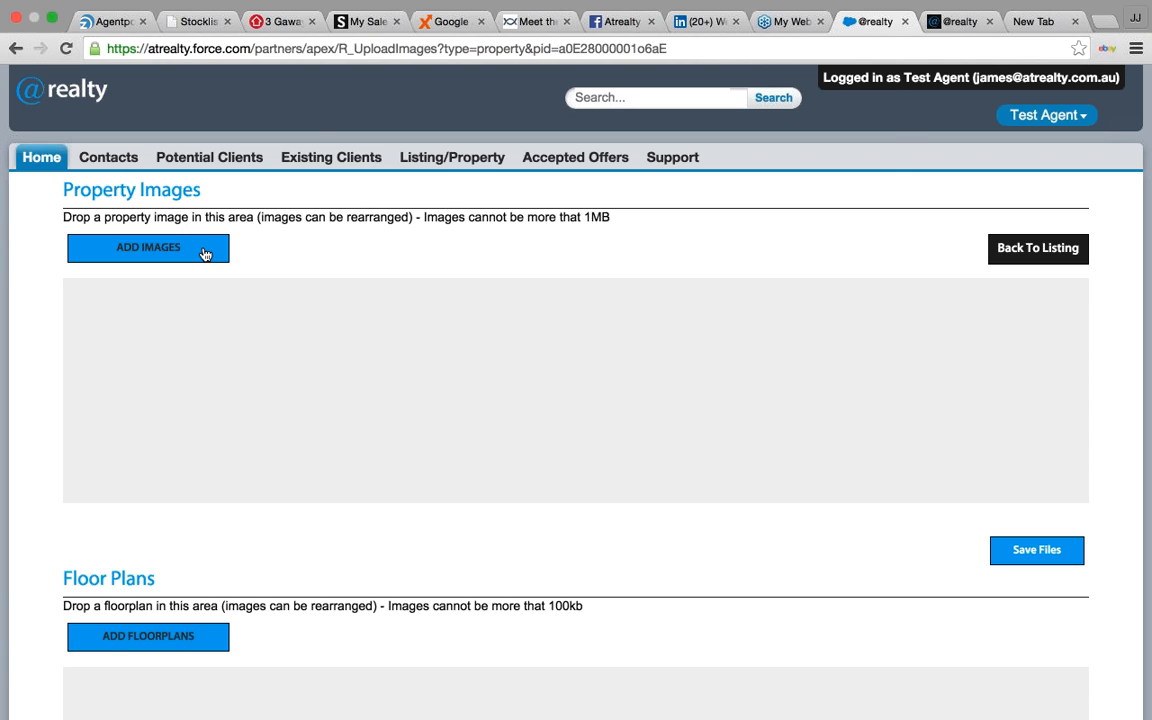
{"action": "left_click", "coordinate": [205, 254]}
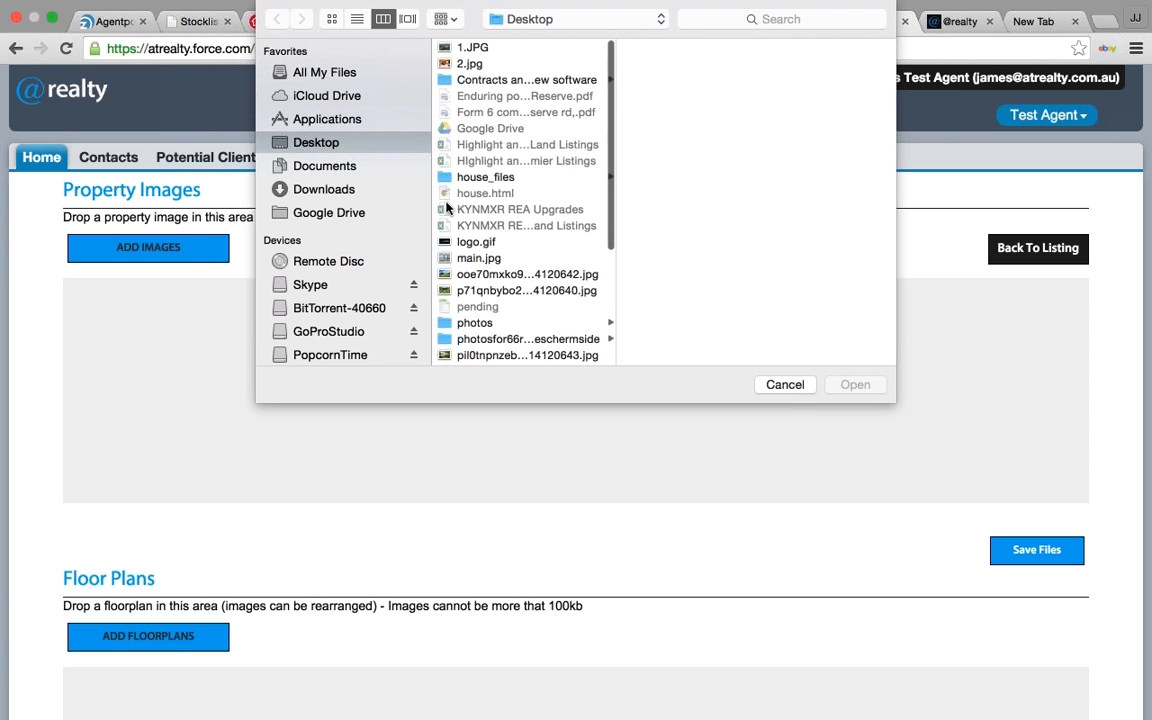
{"action": "left_click", "coordinate": [472, 258]}
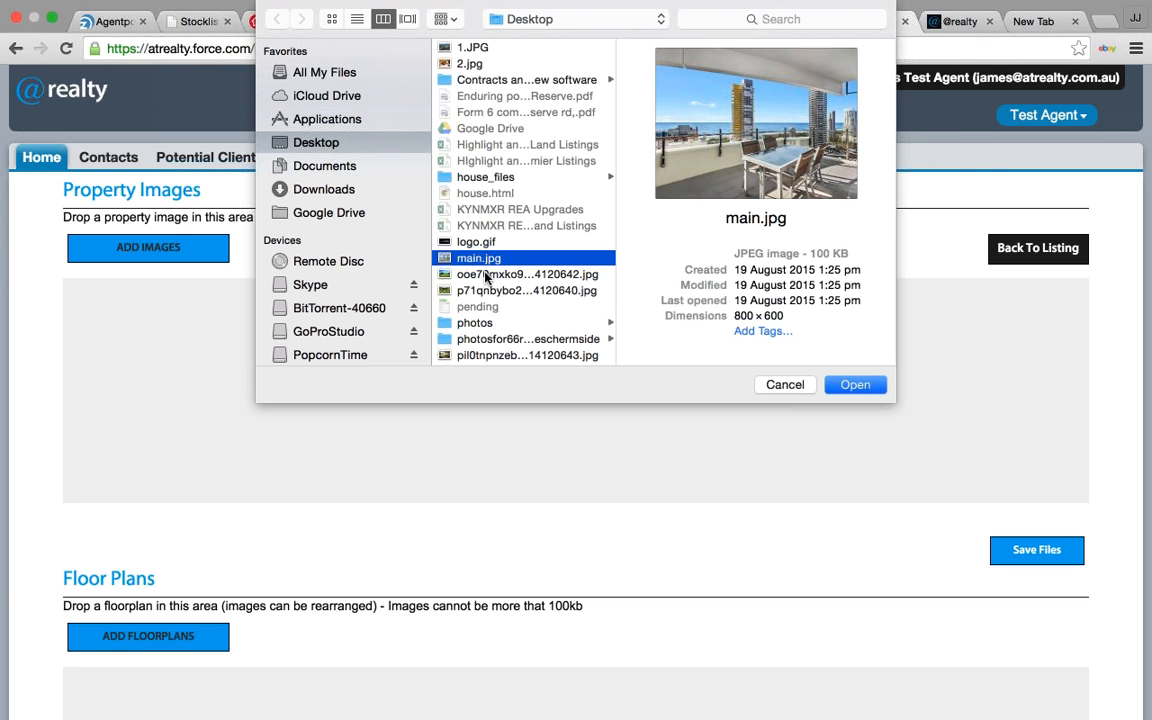
{"action": "left_click", "coordinate": [485, 275], "text": "shift"}
{"action": "left_click", "coordinate": [484, 290], "text": "shift"}
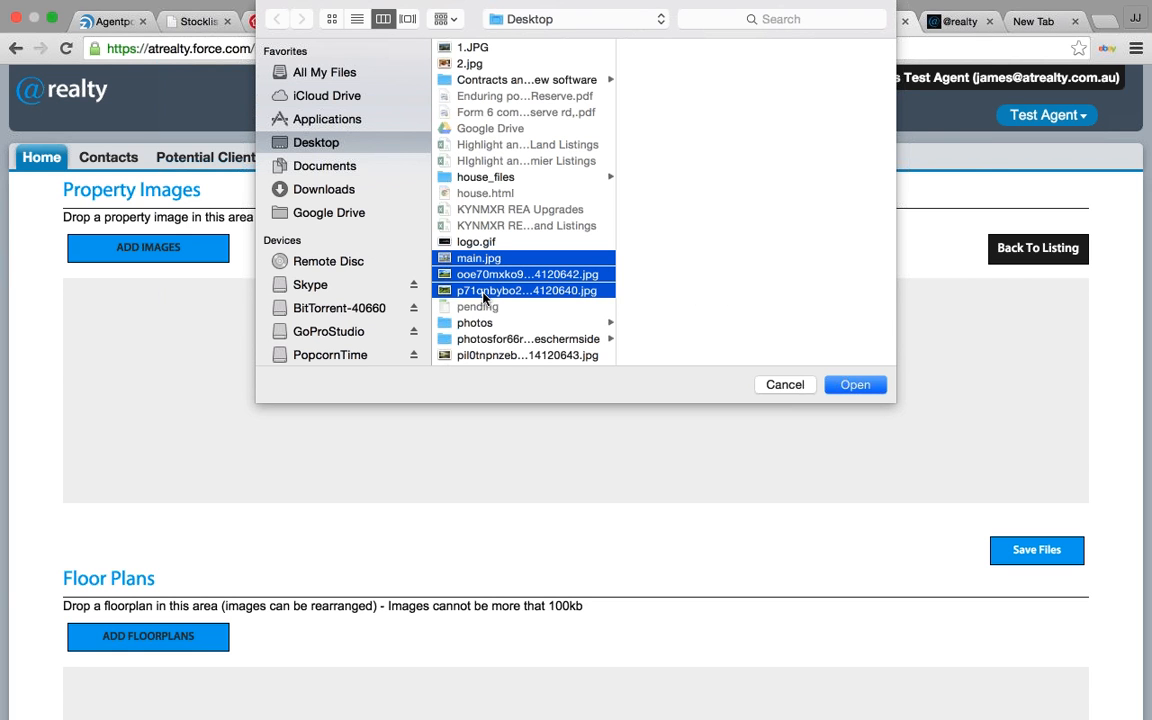
{"action": "left_click", "coordinate": [851, 385]}
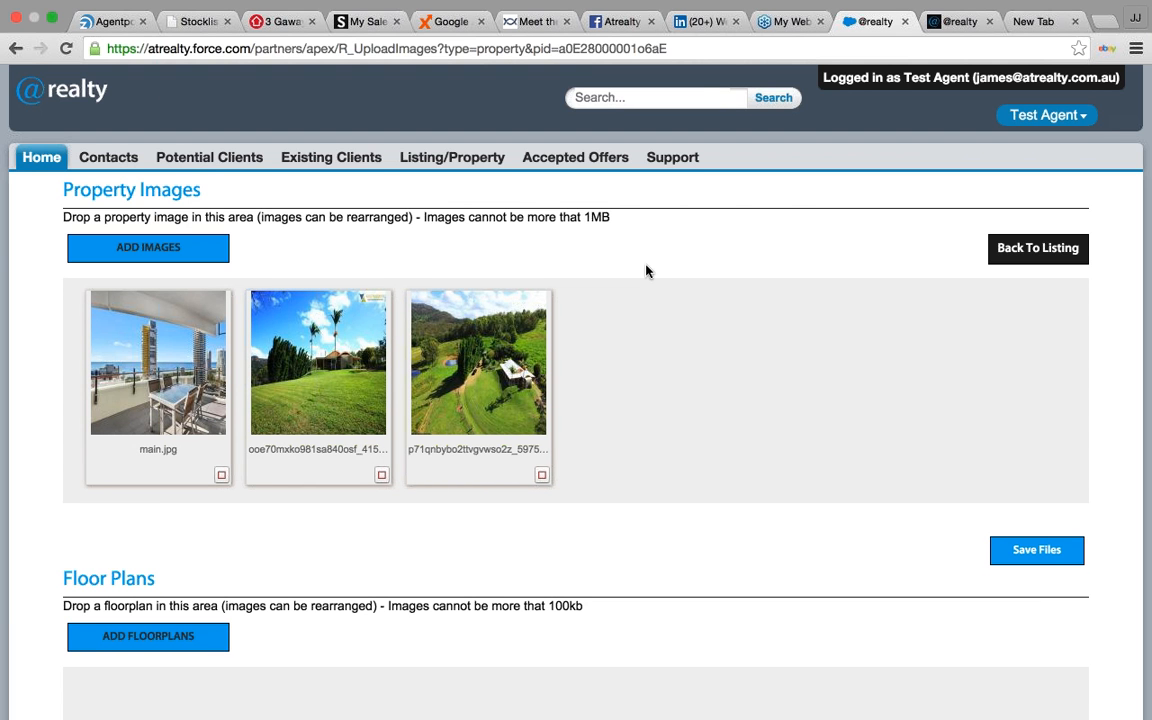
- Move main.jpg to the end of the image order and save the three images
{"action": "left_click_drag", "start_coordinate": [152, 328], "coordinate": [502, 330]}
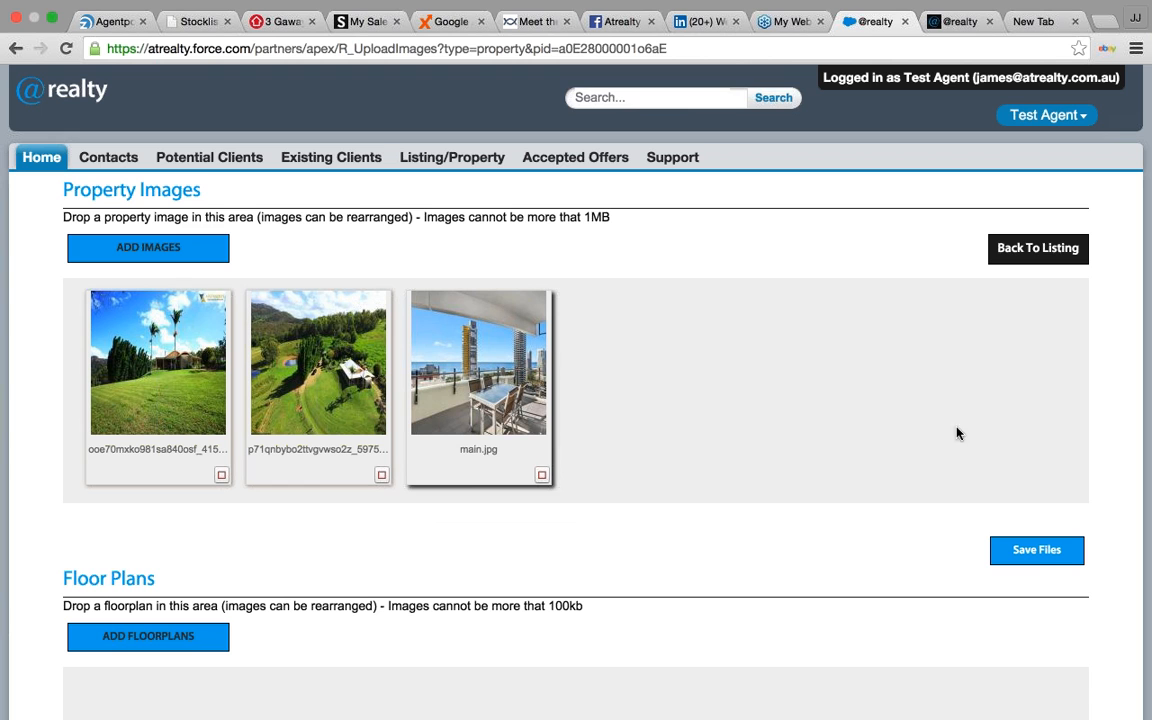
{"action": "left_click", "coordinate": [1033, 563]}
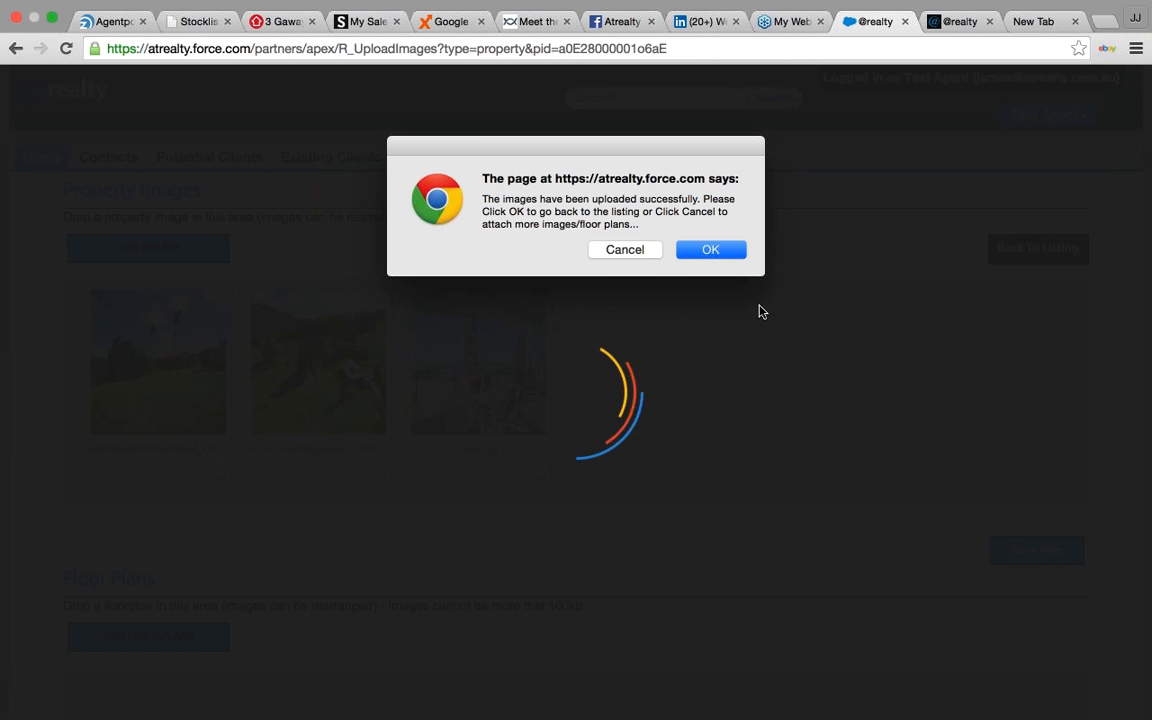
{"action": "left_click", "coordinate": [722, 255]}
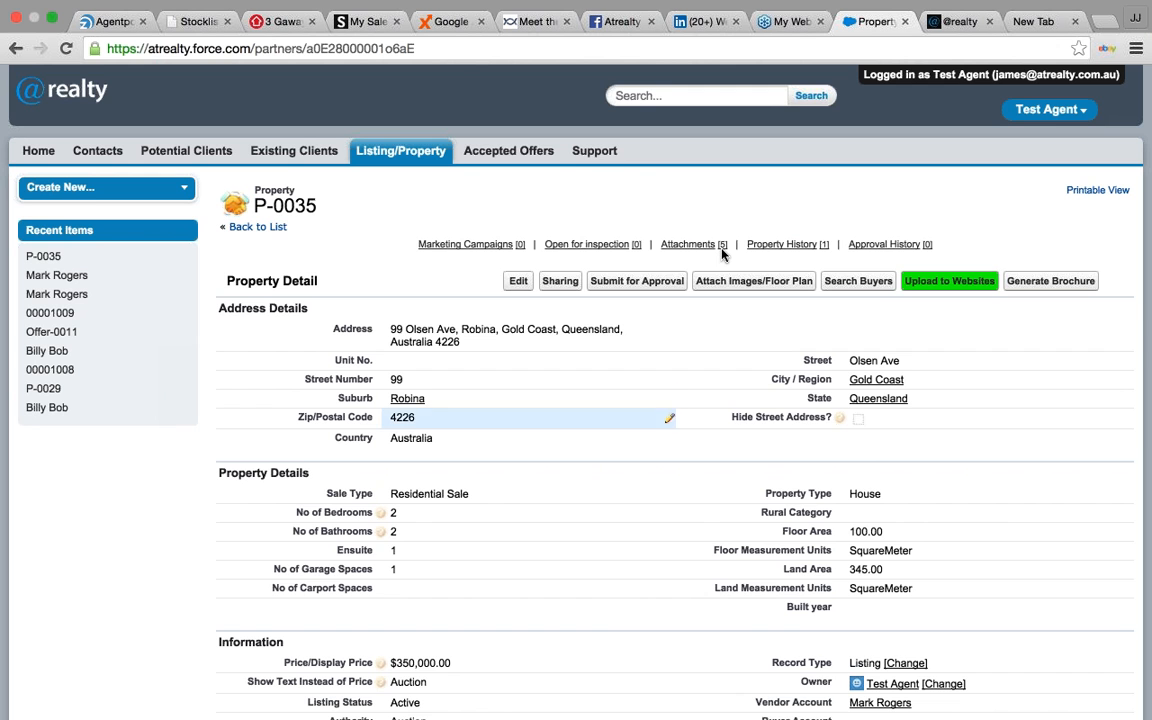
- Start a new marketing campaign from the P-0035 listing
{"action": "scroll", "coordinate": [722, 255], "scroll_direction": "down", "scroll_amount": 1}
{"action": "scroll", "coordinate": [722, 255], "scroll_direction": "down", "scroll_amount": 5}
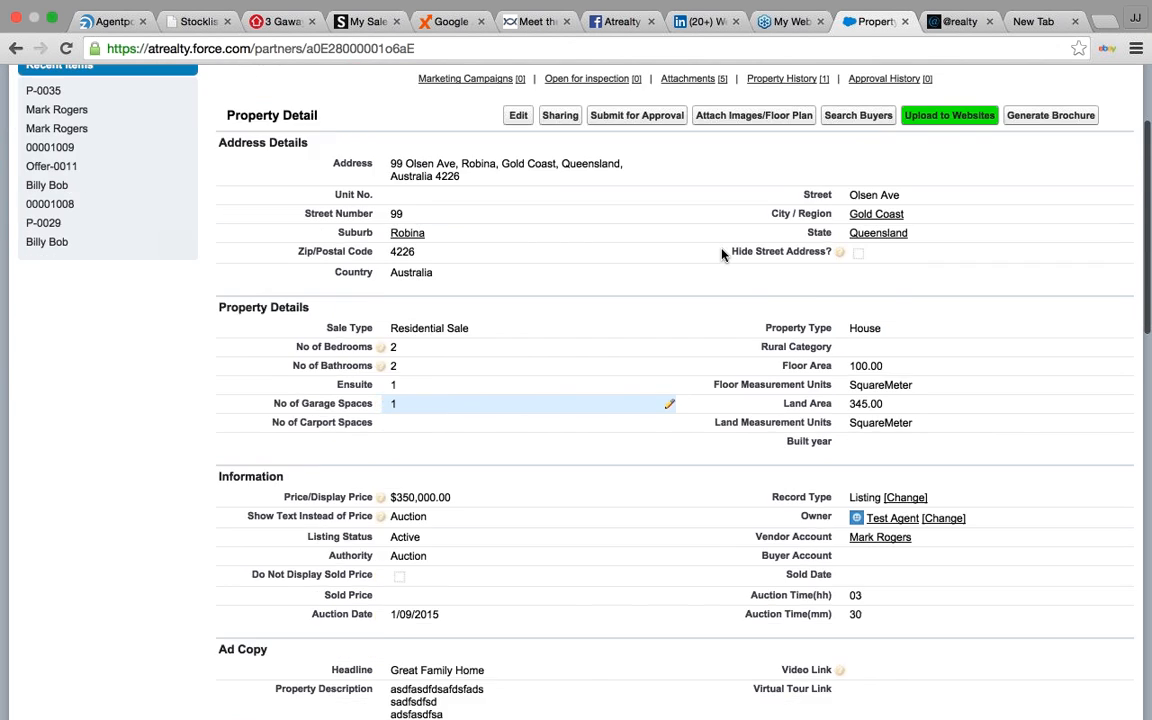
{"action": "scroll", "coordinate": [722, 255], "scroll_direction": "down", "scroll_amount": 6}
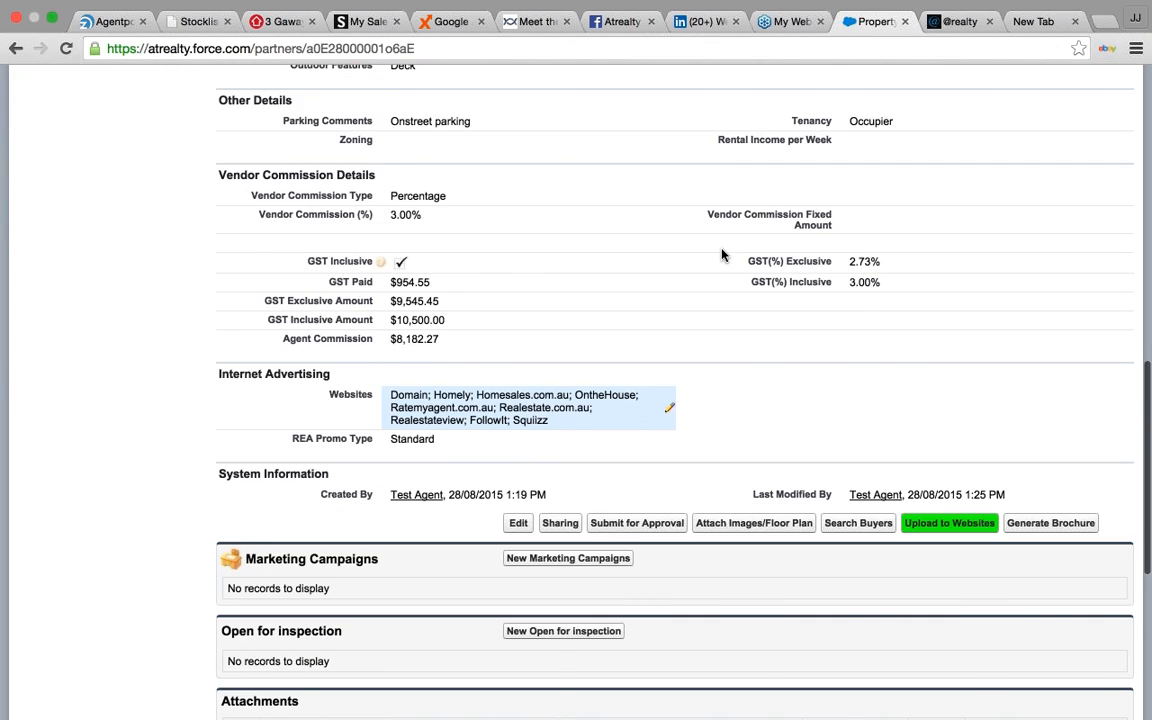
{"action": "scroll", "coordinate": [722, 255], "scroll_direction": "down", "scroll_amount": 2}
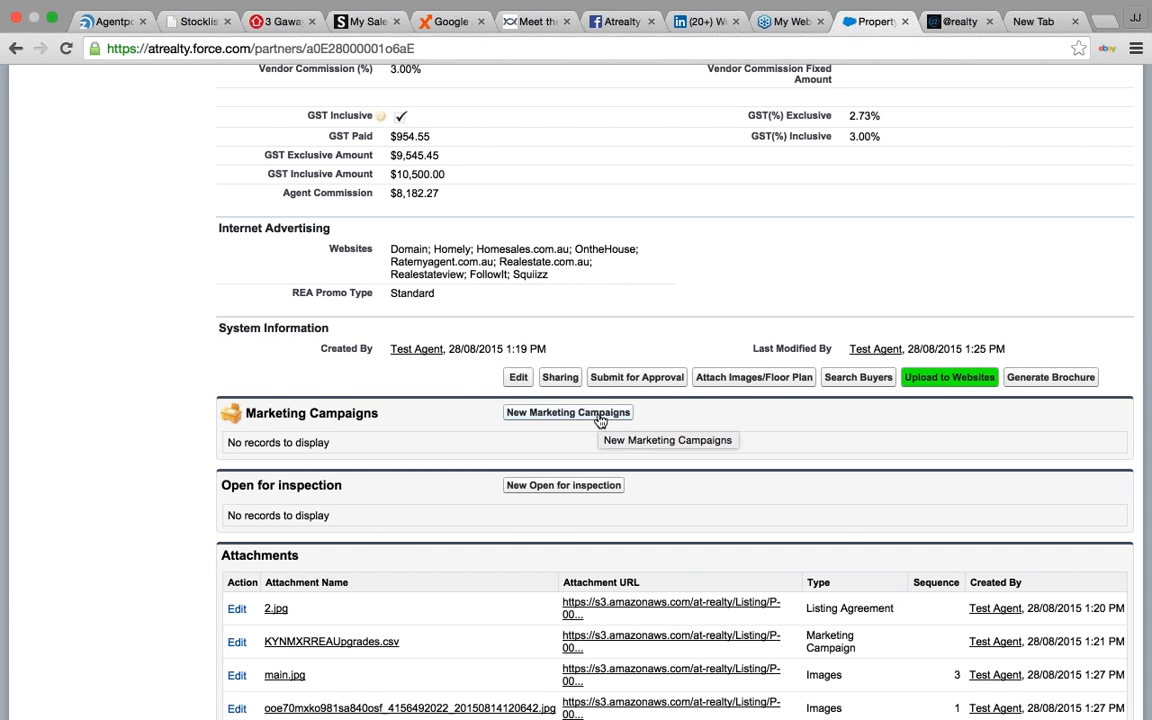
{"action": "left_click", "coordinate": [598, 413]}
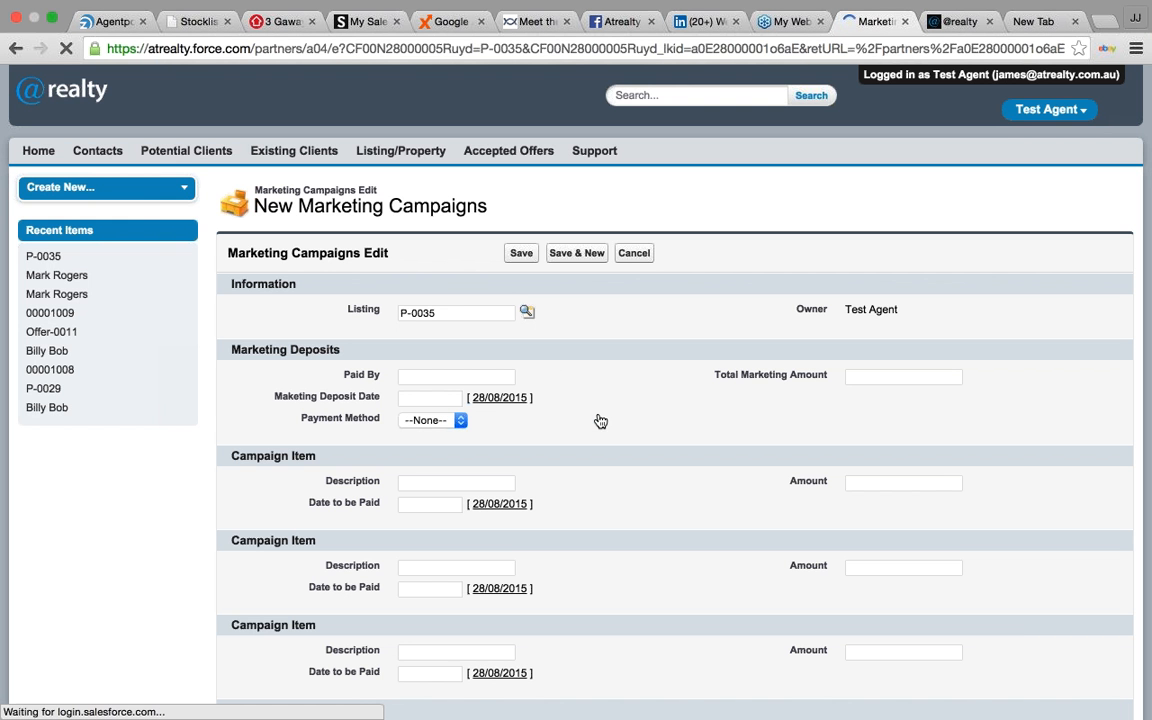
- Record a 1500 EFT marketing deposit dated 28/08/2015 with the payer's name
{"action": "left_click", "coordinate": [455, 375]}
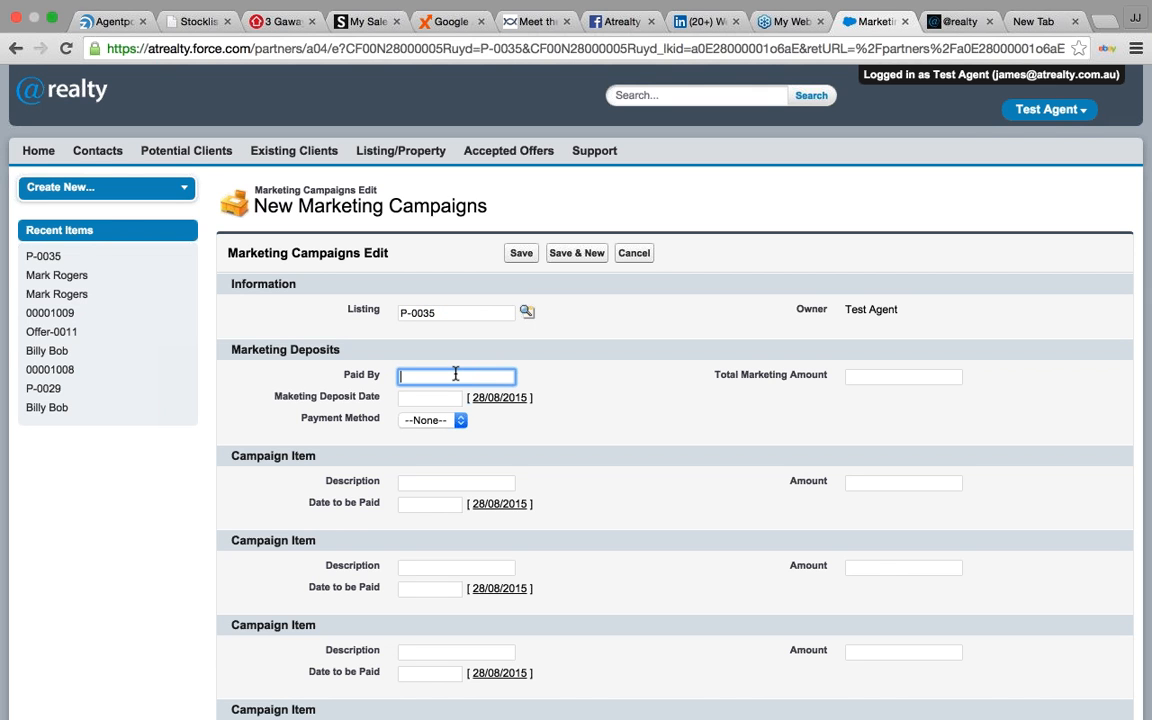
{"action": "left_click", "coordinate": [885, 375]}
{"action": "type", "text": "1"}
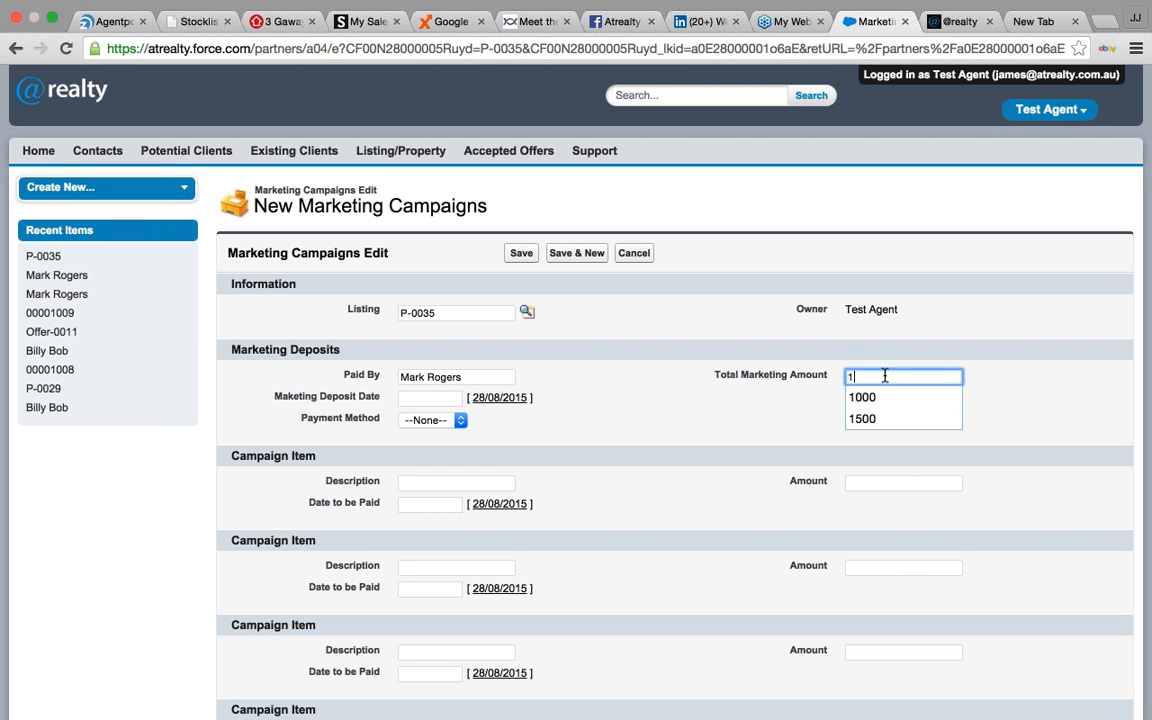
{"action": "type", "text": "500"}
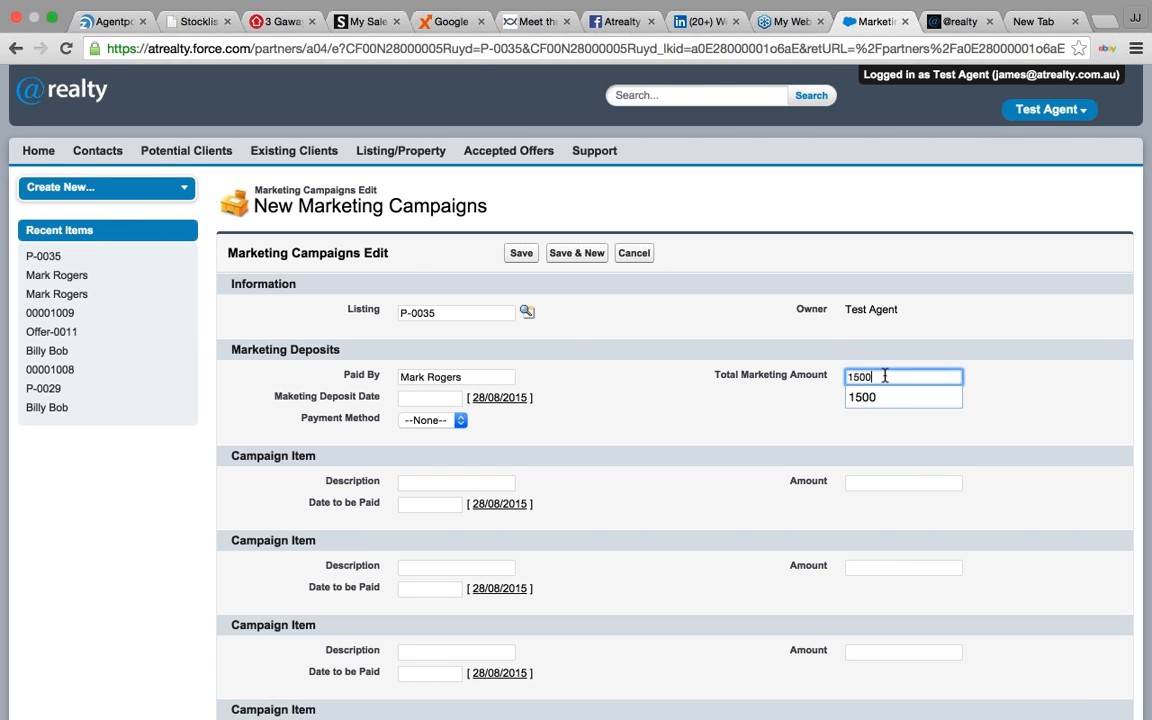
{"action": "left_click", "coordinate": [492, 399]}
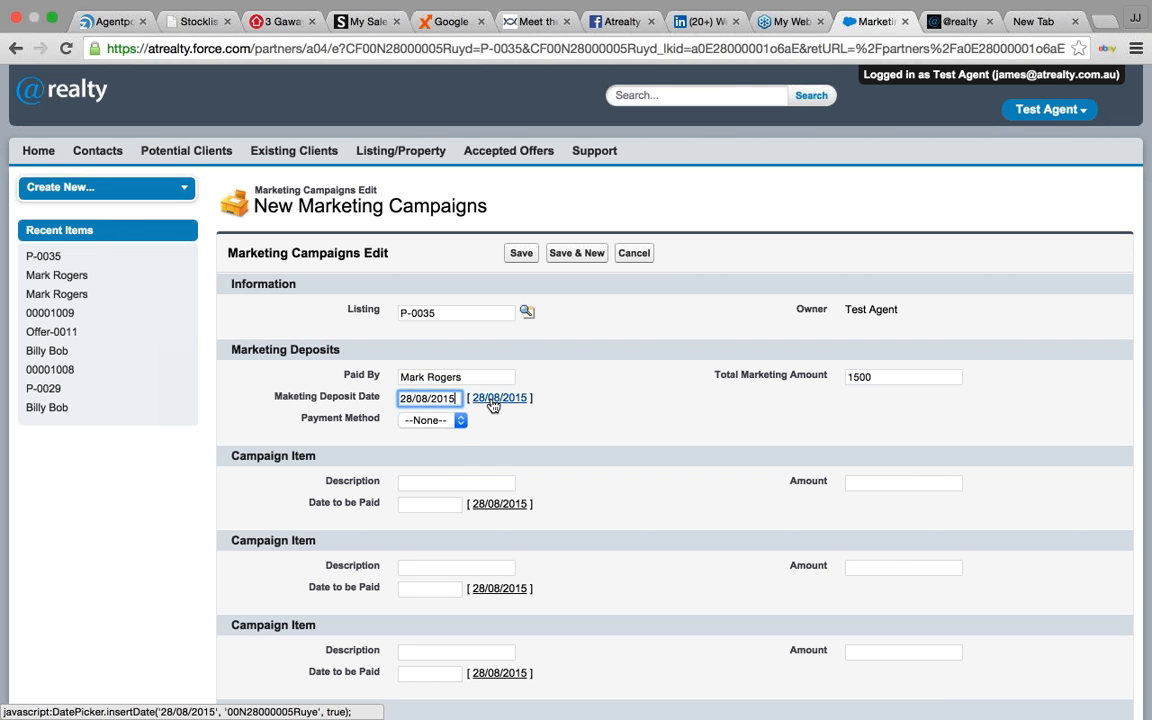
{"action": "left_click", "coordinate": [460, 421]}
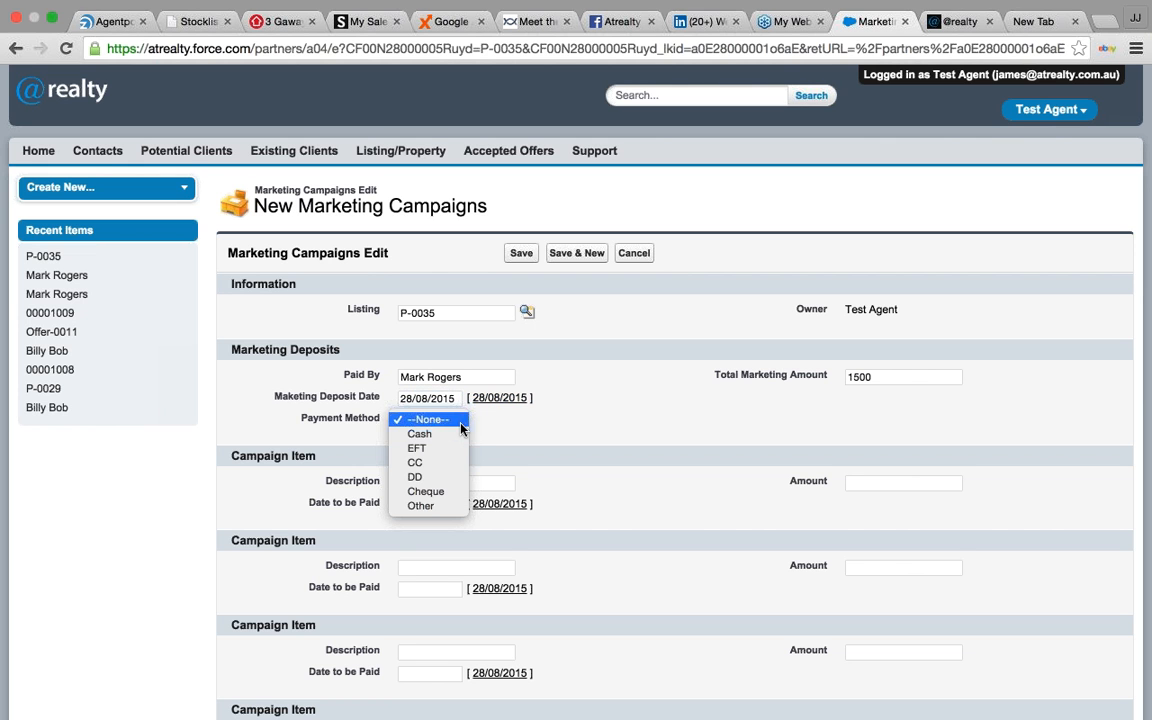
{"action": "left_click", "coordinate": [455, 449]}
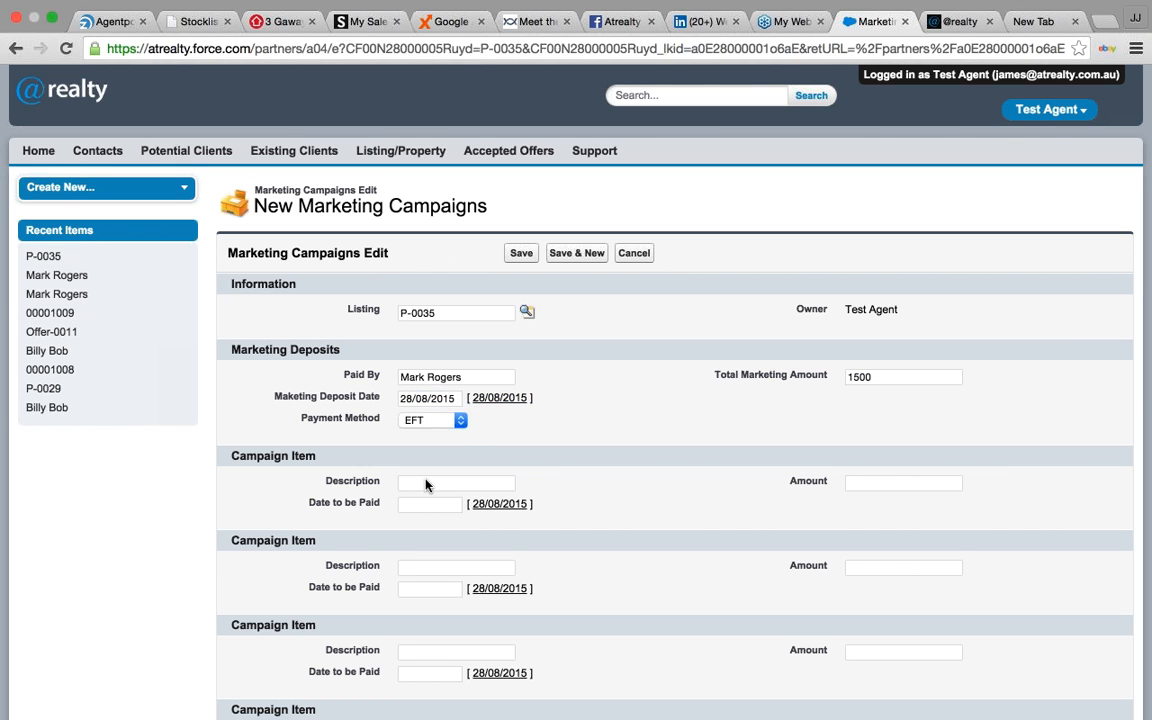
{"action": "scroll", "coordinate": [470, 400], "scroll_direction": "down", "scroll_amount": 2}
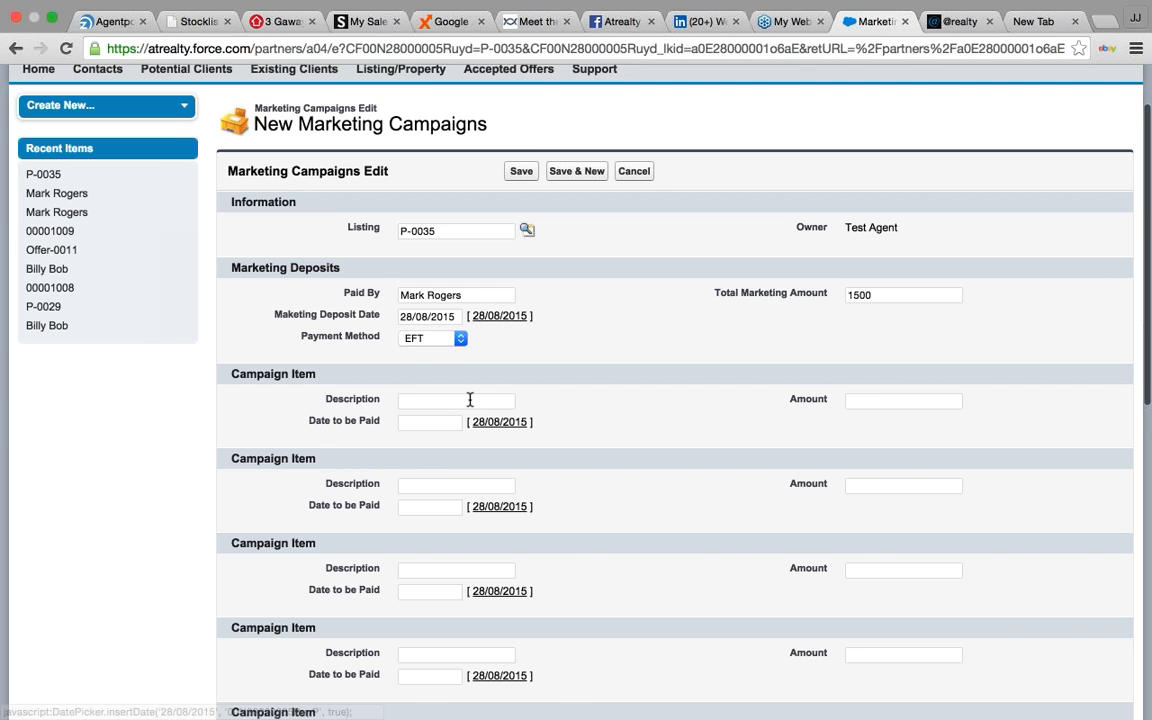
- Add campaign items Sign (400, due 1/09/2015) and Photos (200, due 31/08/2015)
{"action": "left_click", "coordinate": [470, 400]}
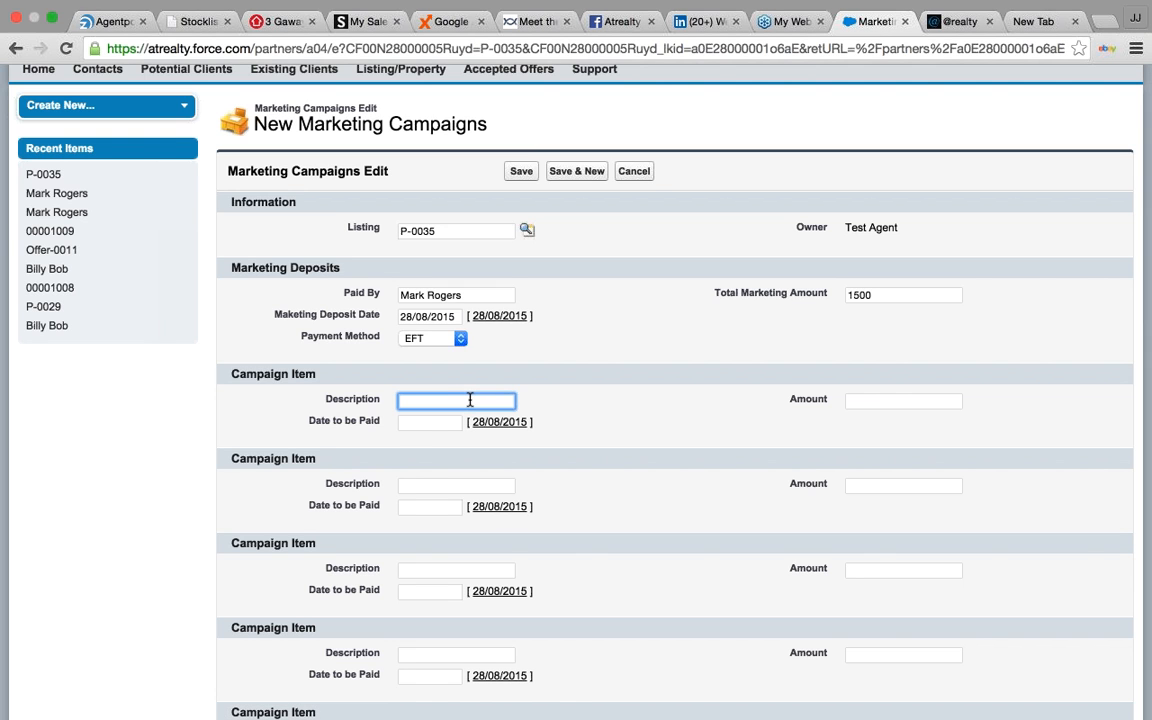
{"action": "type", "text": "Sign"}
{"action": "key", "text": "Tab"}
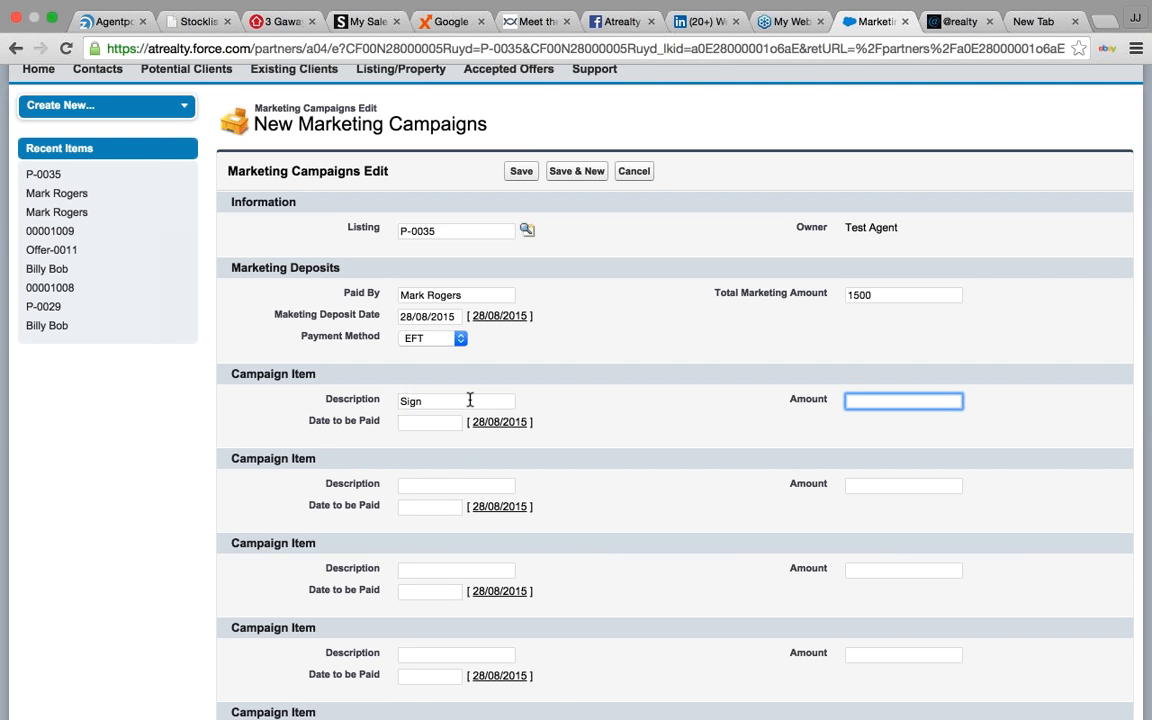
{"action": "type", "text": "400"}
{"action": "left_click", "coordinate": [420, 416]}
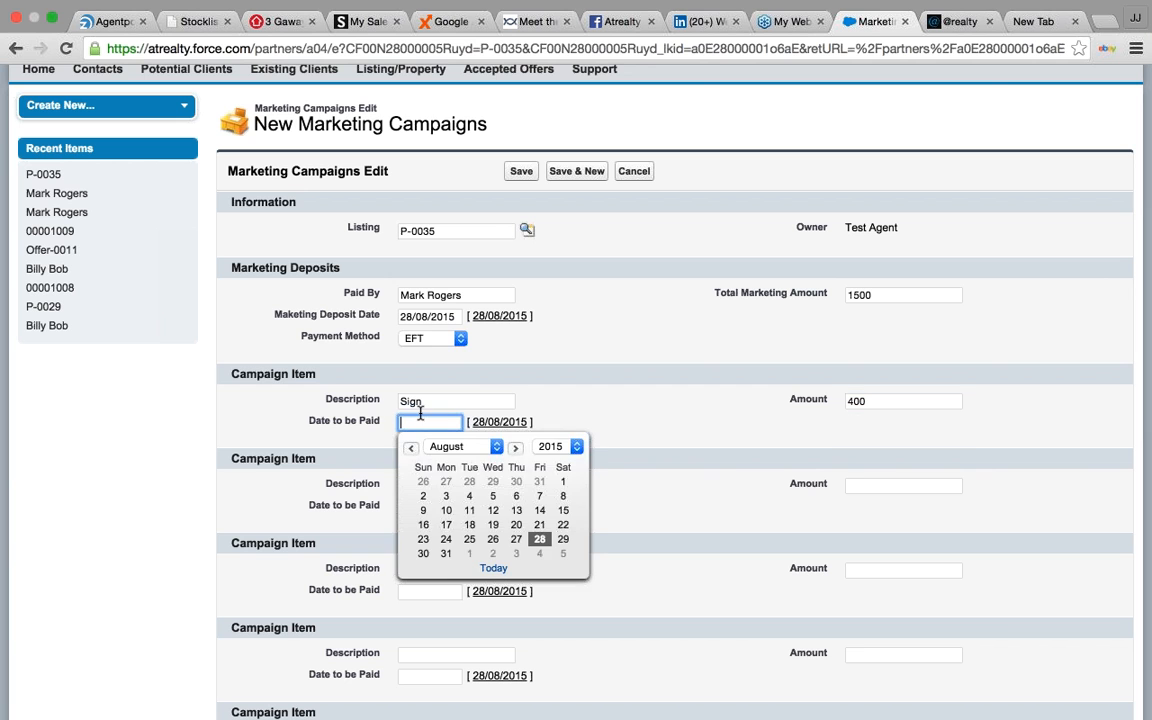
{"action": "left_click", "coordinate": [469, 553]}
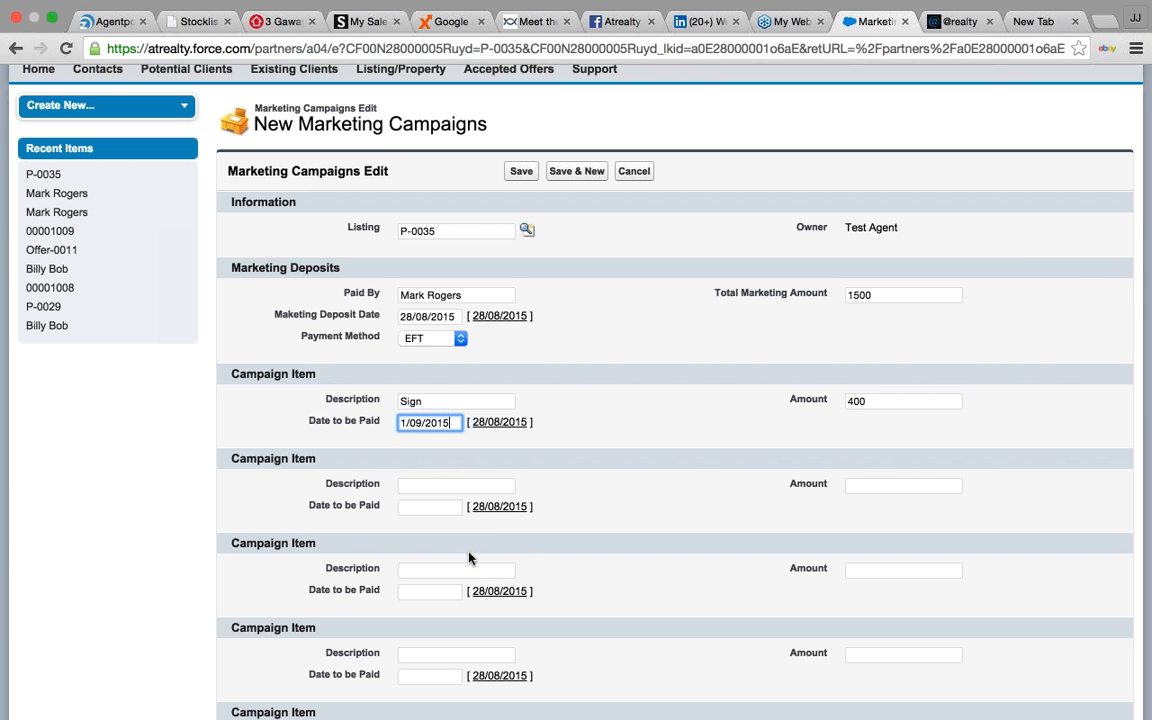
{"action": "left_click", "coordinate": [449, 483]}
{"action": "type", "text": "Photos"}
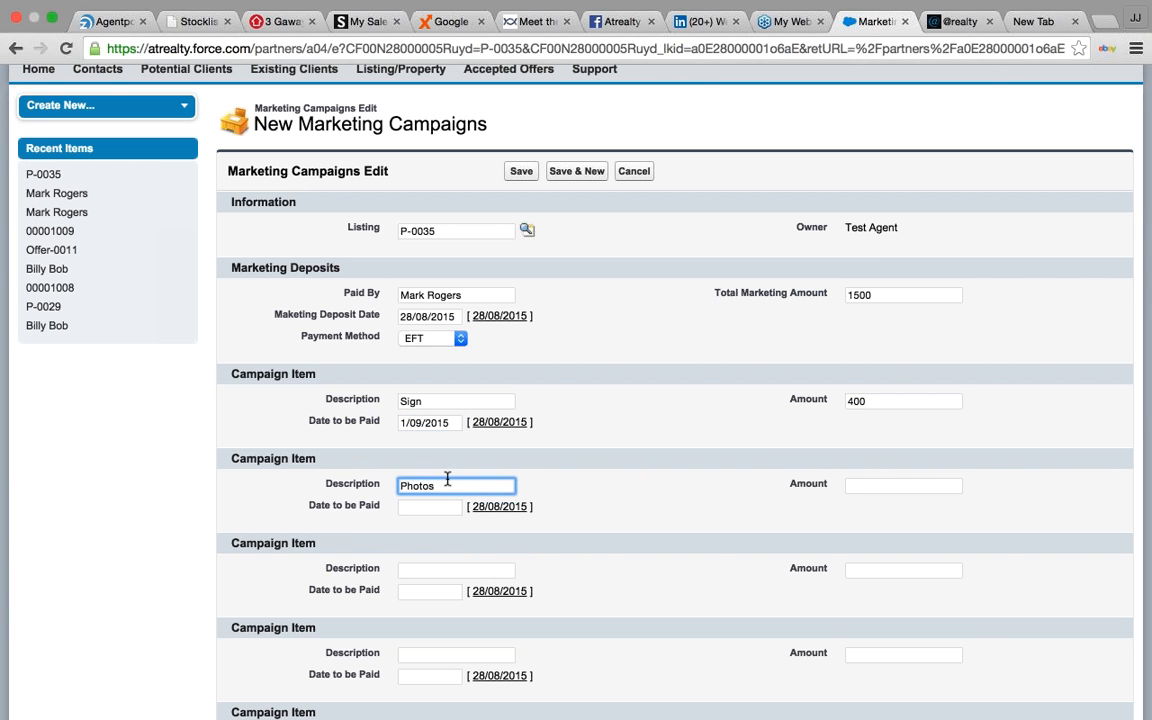
{"action": "key", "text": "Tab"}
{"action": "type", "text": "2"}
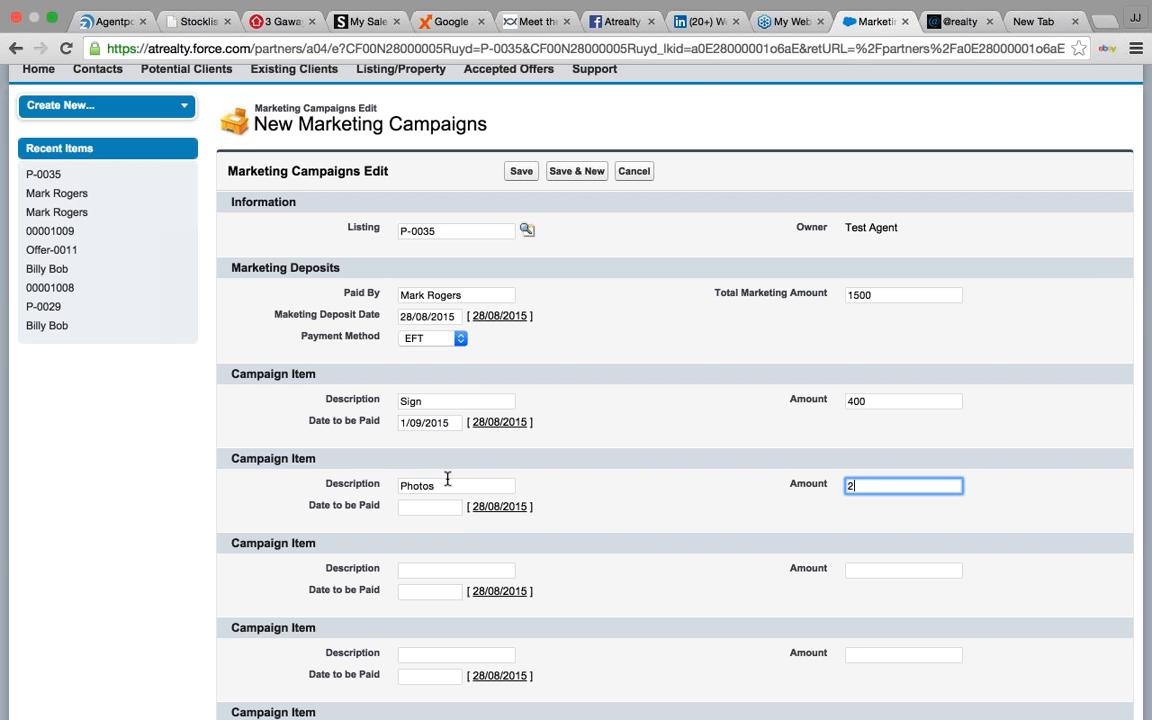
{"action": "type", "text": "00"}
{"action": "left_click", "coordinate": [438, 507]}
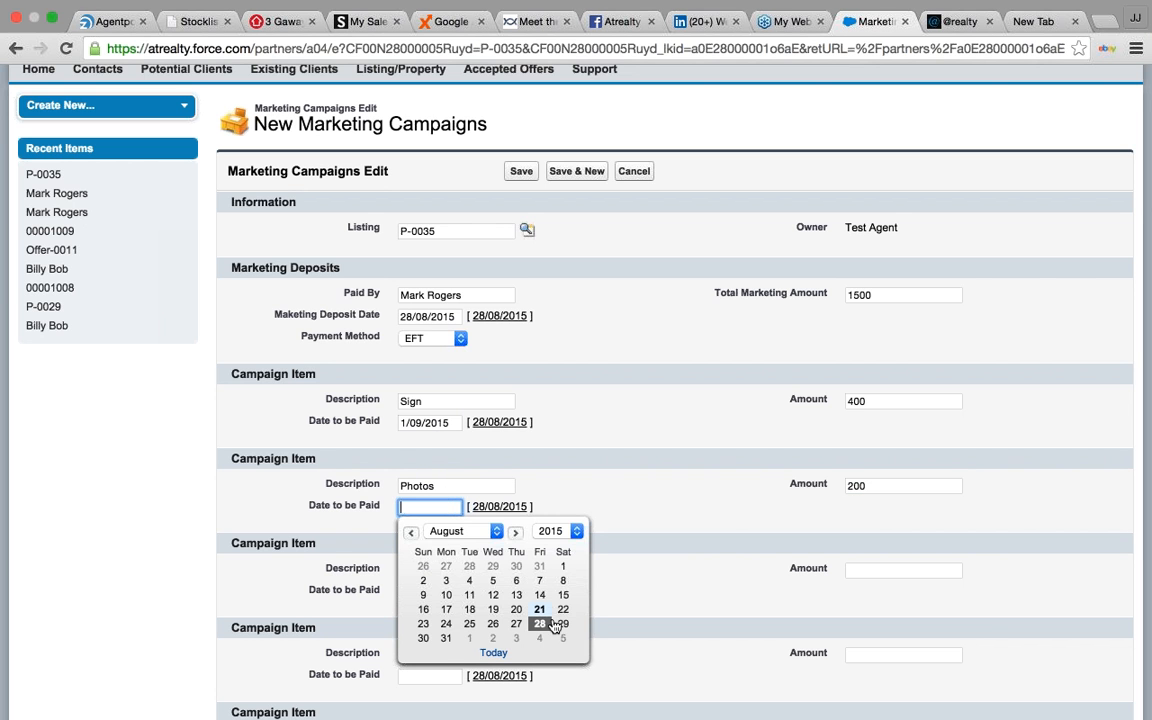
{"action": "left_click", "coordinate": [446, 638]}
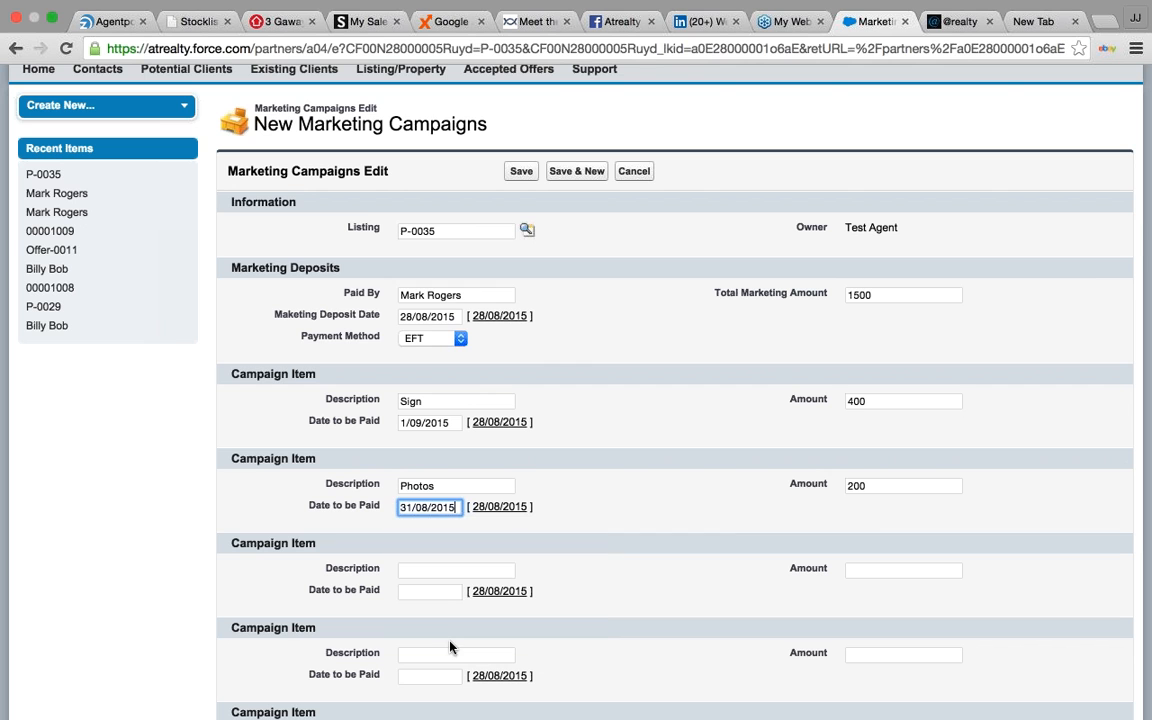
- Add a Newspaper Ad campaign item of 900 due 1/09/2015
{"action": "left_click", "coordinate": [438, 569]}
{"action": "type", "text": "N"}
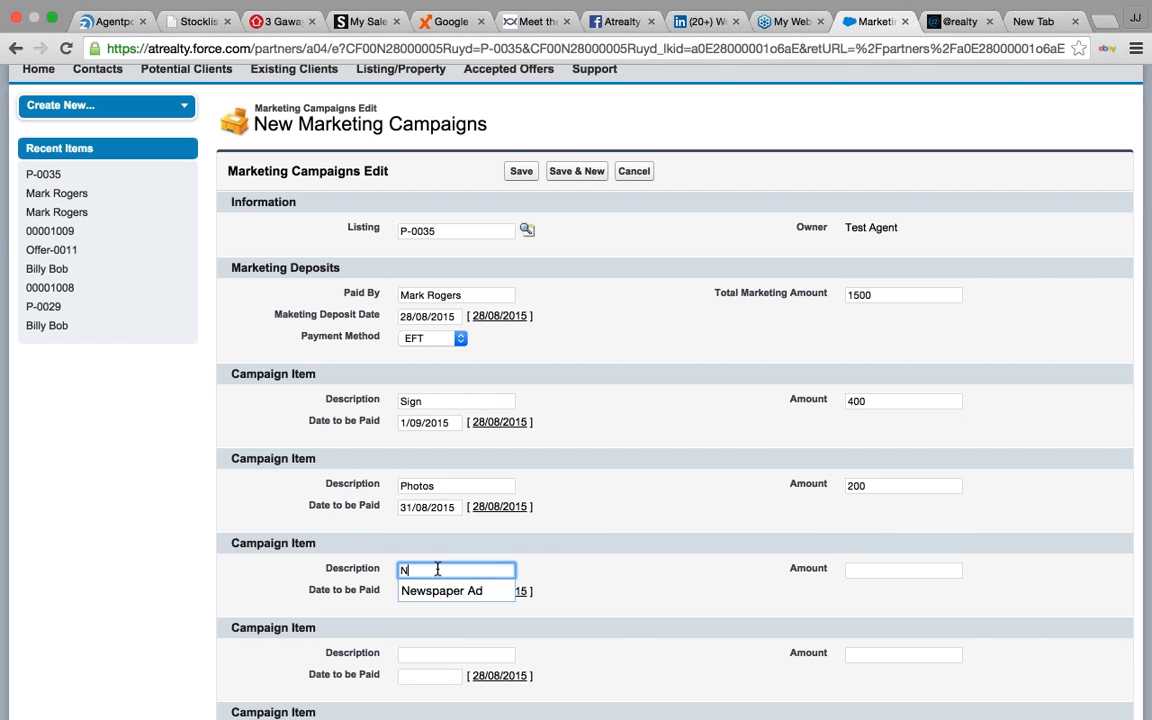
{"action": "type", "text": "ew"}
{"action": "key", "text": "Down"}
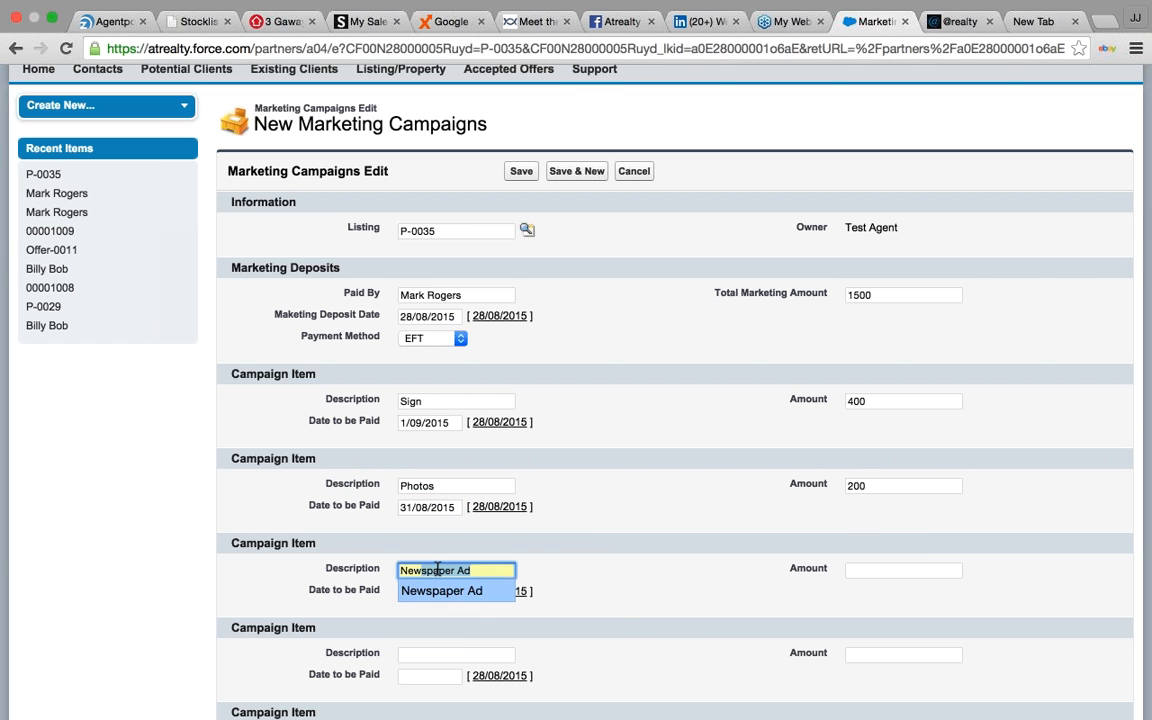
{"action": "key", "text": "Tab"}
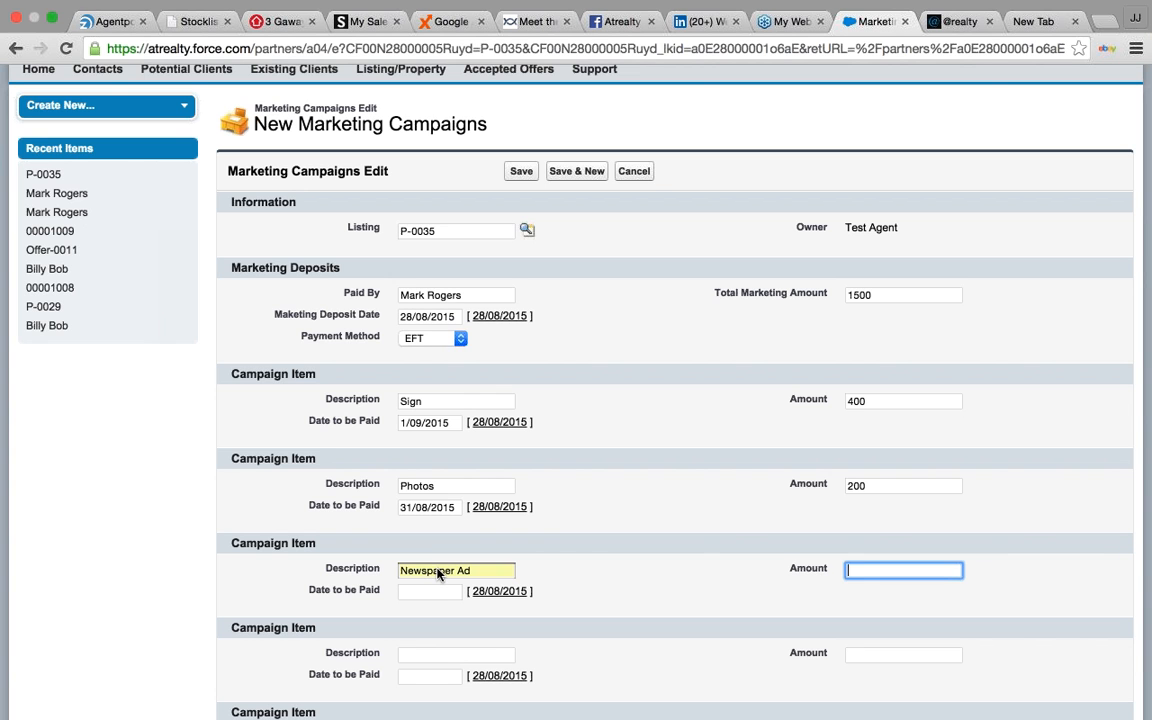
{"action": "type", "text": "900"}
{"action": "left_click", "coordinate": [420, 590]}
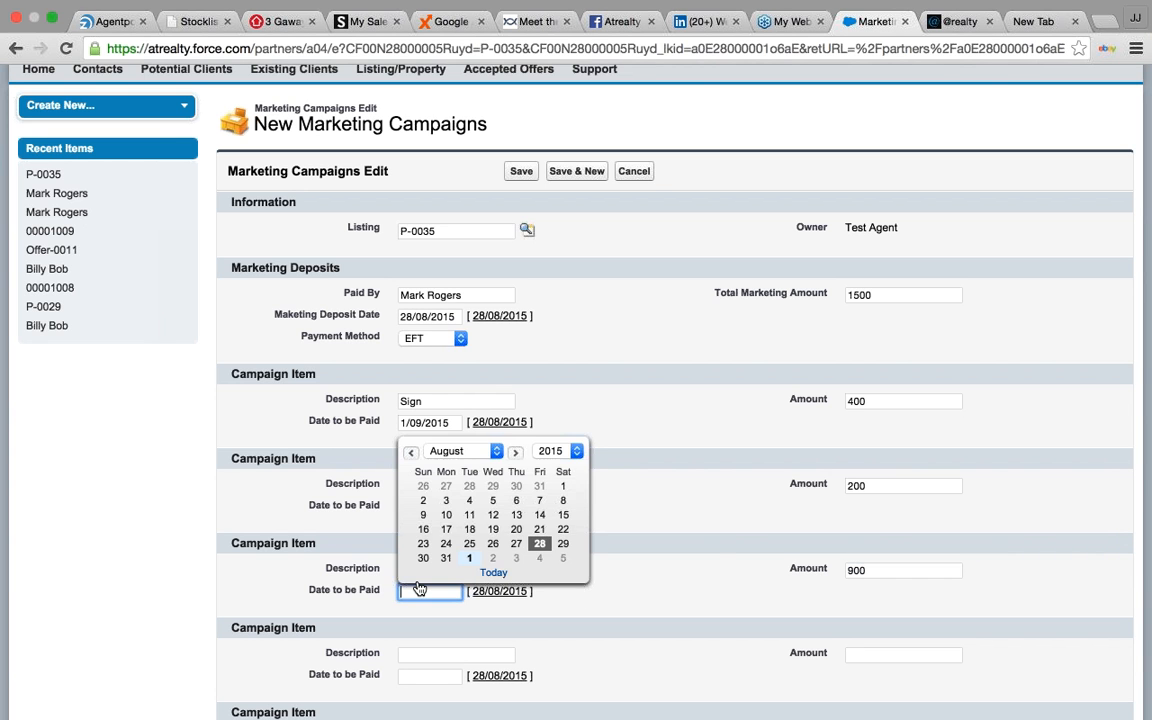
{"action": "left_click", "coordinate": [469, 557]}
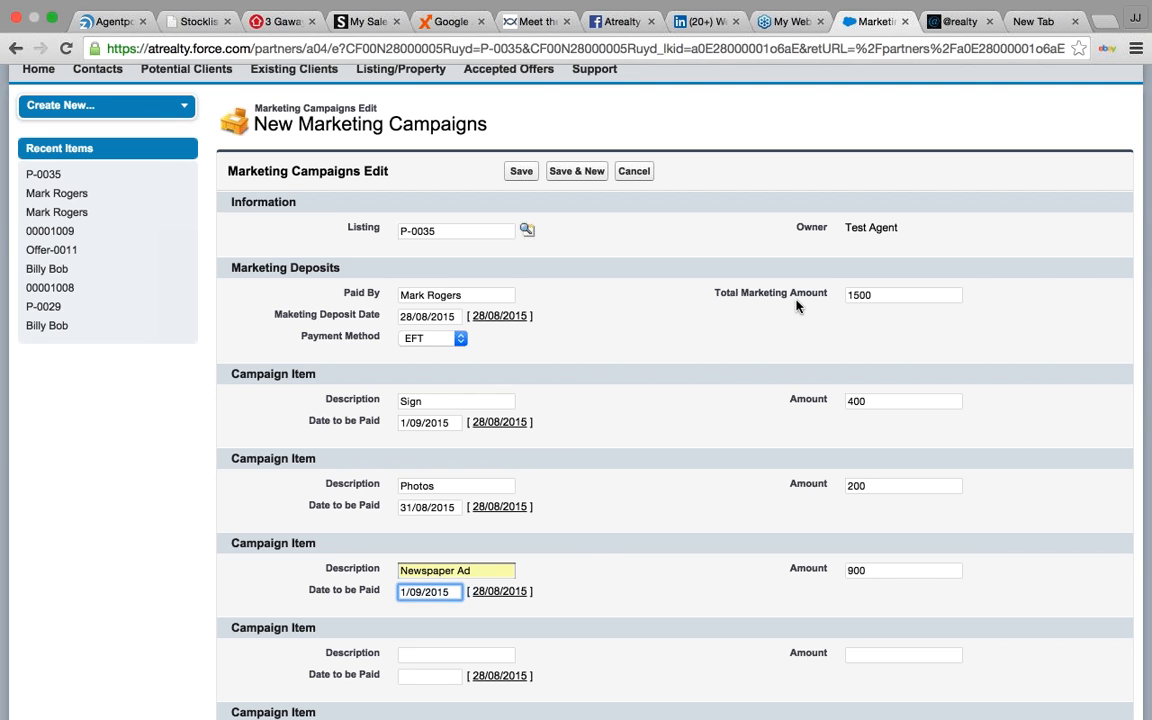
- Save campaign Mkt-0008 and view it in P-0035's Marketing Campaigns list
{"action": "left_click", "coordinate": [527, 178]}
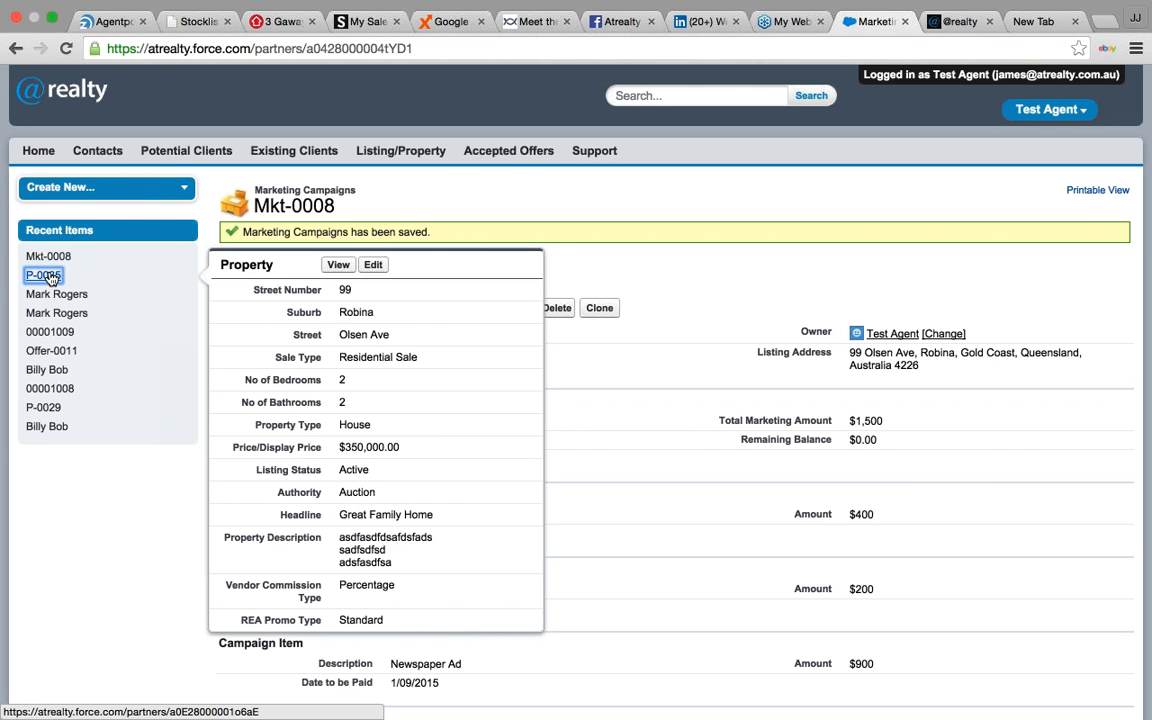
{"action": "left_click", "coordinate": [48, 276]}
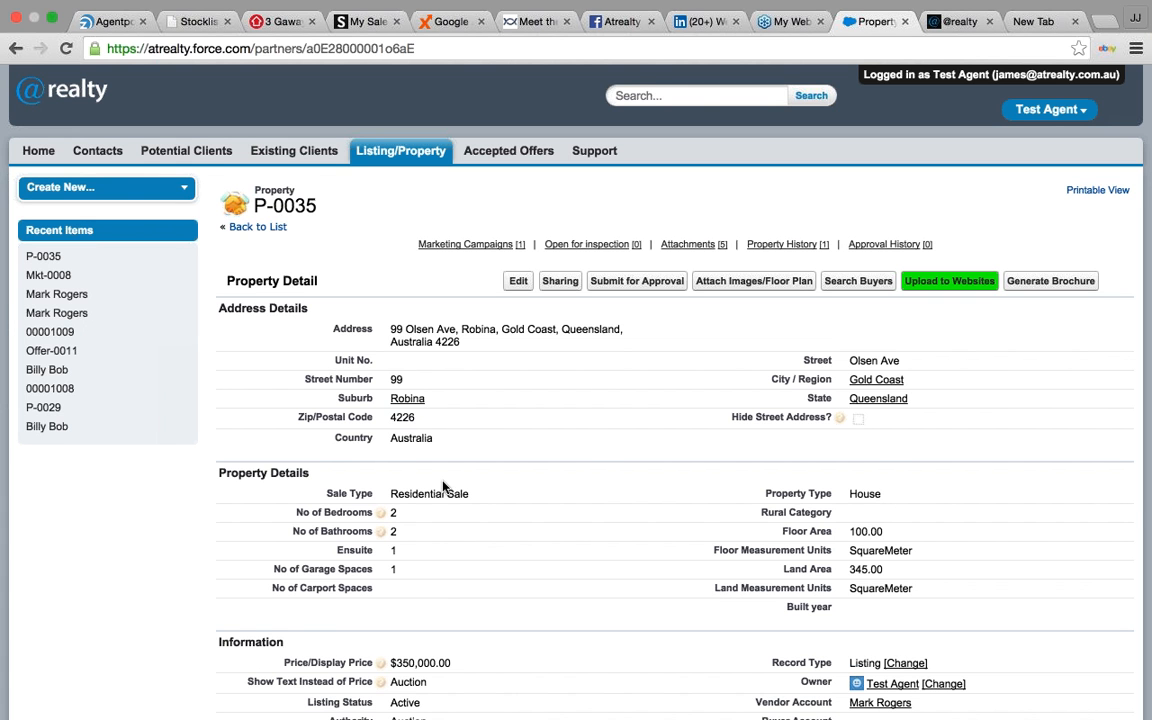
{"action": "scroll", "coordinate": [450, 470], "scroll_direction": "down", "scroll_amount": 10}
{"action": "scroll", "coordinate": [152, 437], "scroll_direction": "down", "scroll_amount": 5}
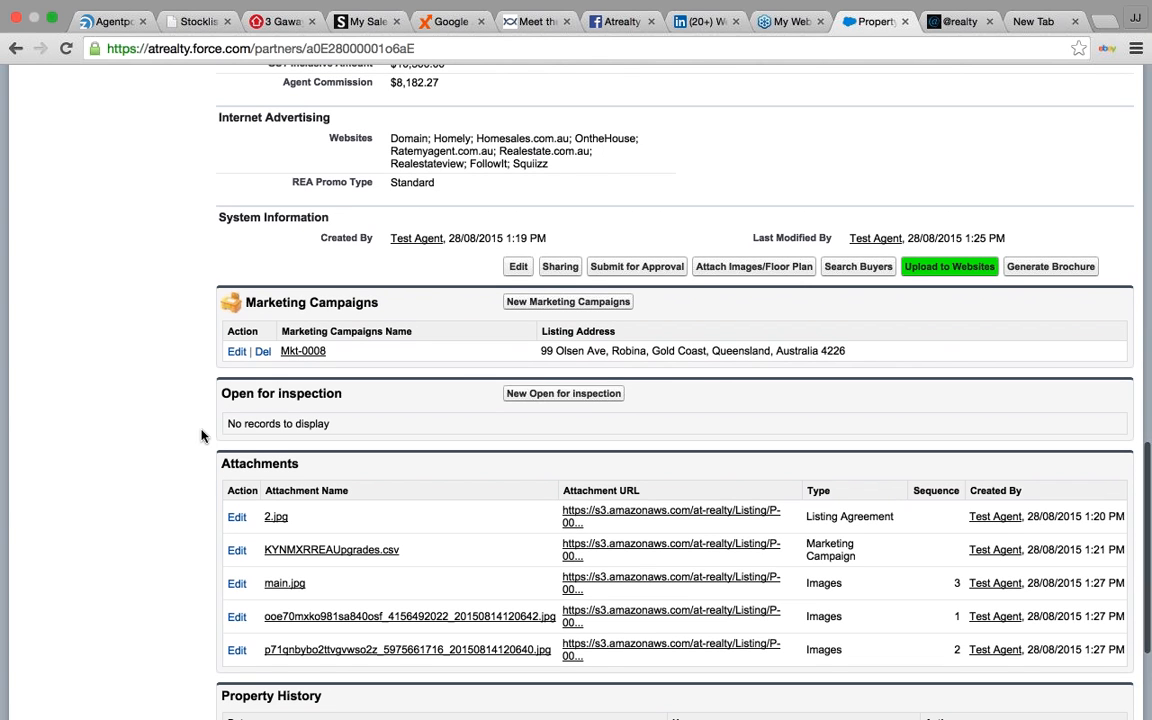
- Start a new open inspection for P-0035 dated 29/08/2015
{"action": "left_click", "coordinate": [591, 394]}
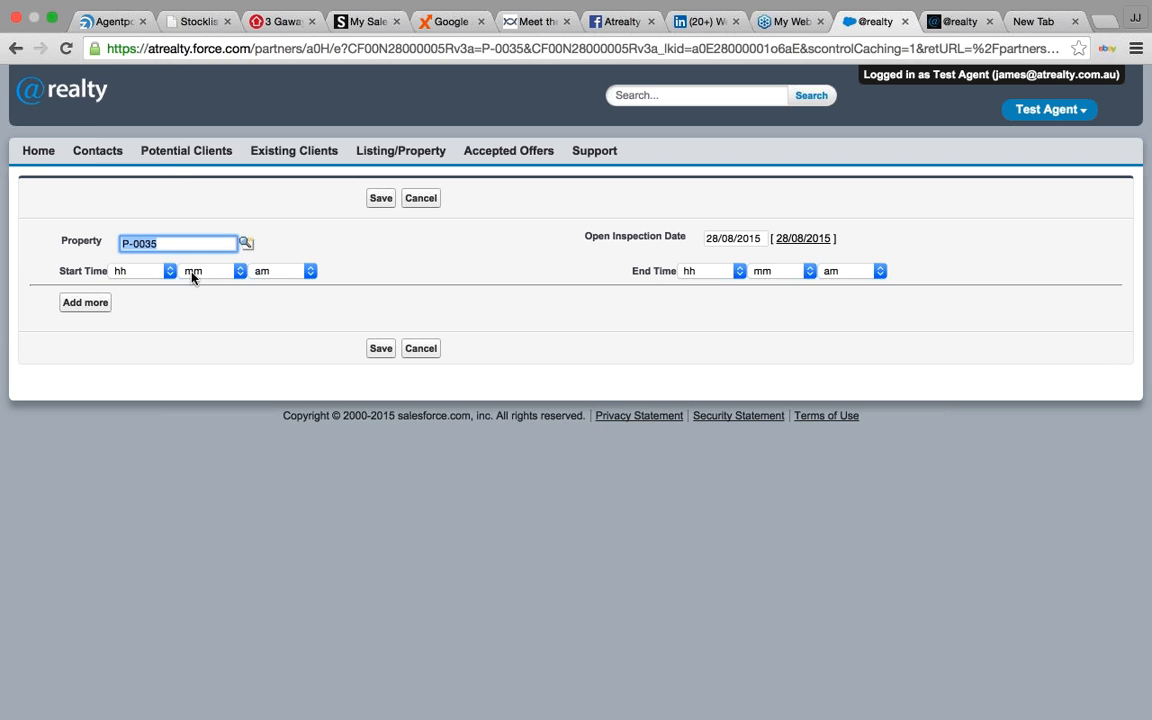
{"action": "left_click", "coordinate": [170, 272]}
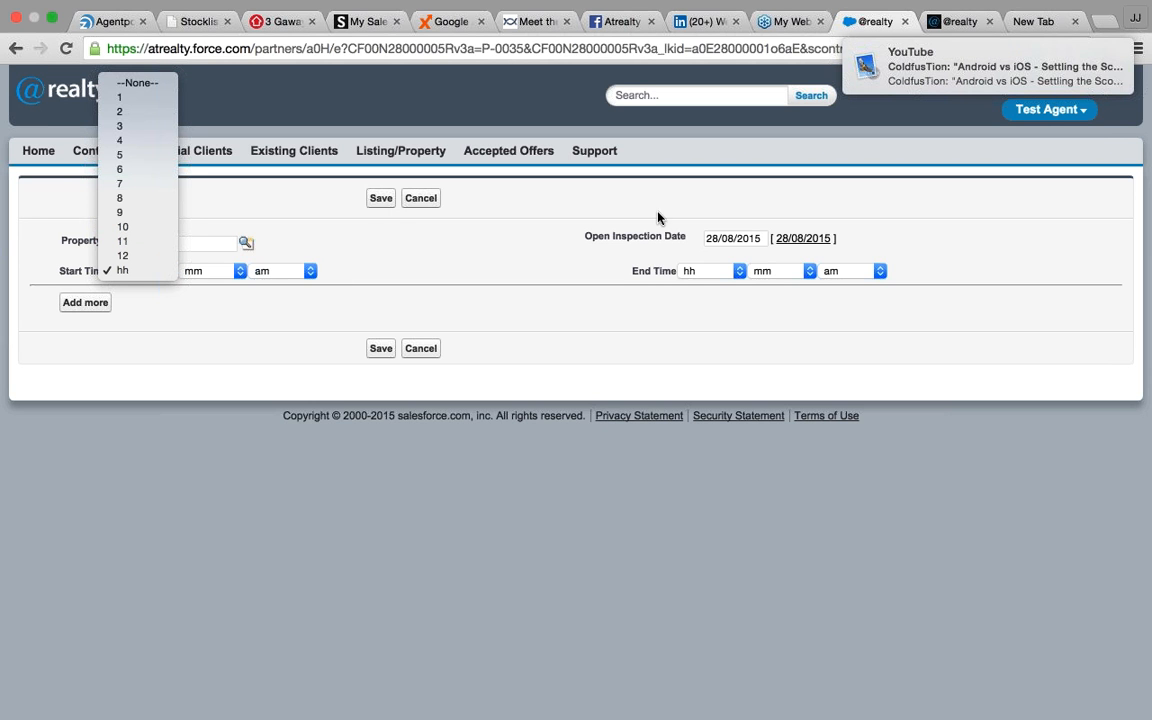
{"action": "left_click", "coordinate": [697, 229]}
{"action": "left_click", "coordinate": [719, 246]}
{"action": "left_click", "coordinate": [869, 355]}
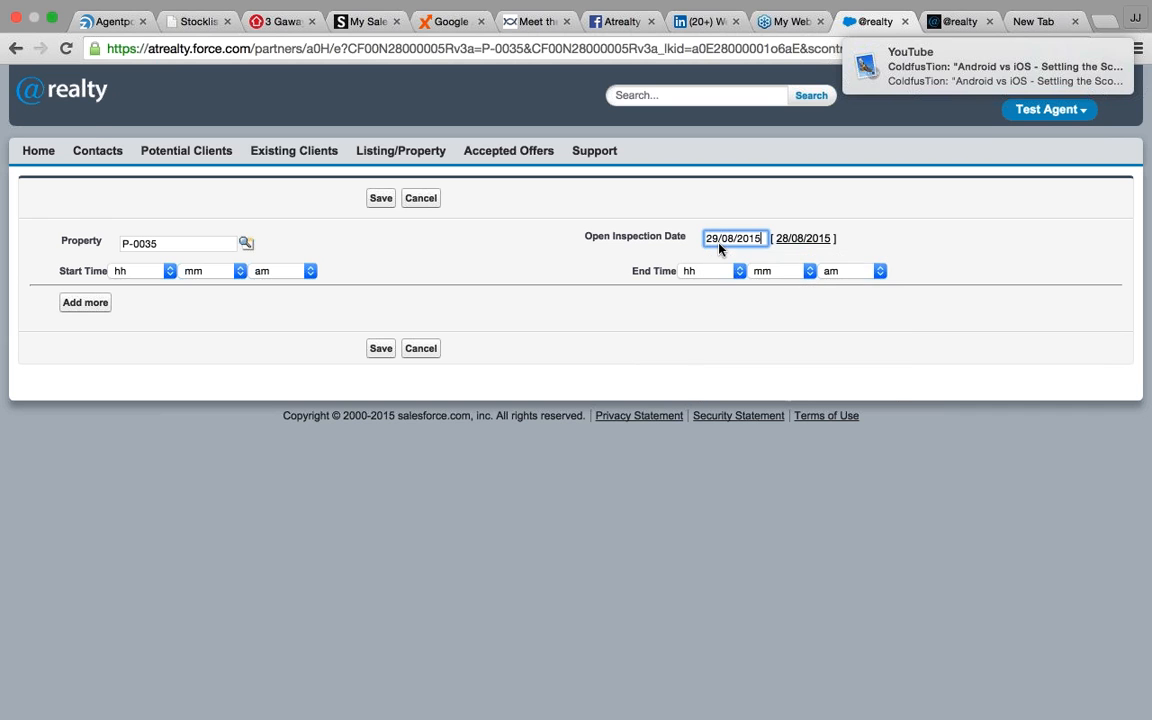
- Set the inspection time from 11:00 am to 11:30 am and save it
{"action": "left_click", "coordinate": [148, 277]}
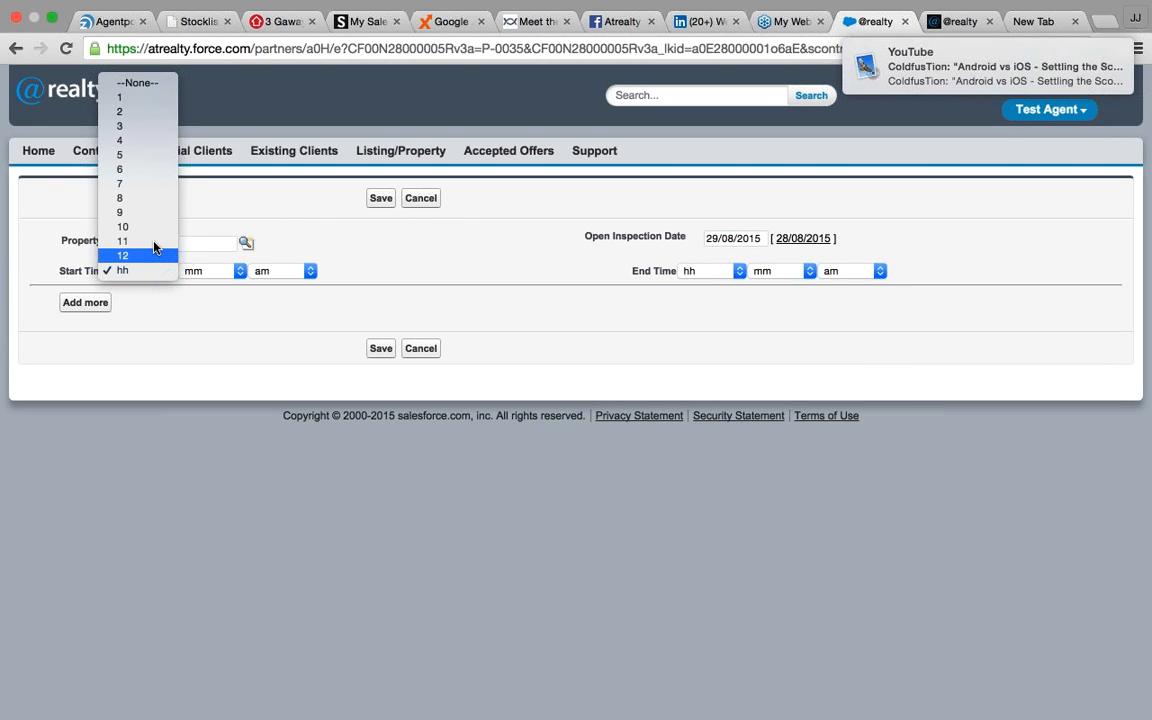
{"action": "left_click", "coordinate": [151, 243]}
{"action": "left_click", "coordinate": [205, 271]}
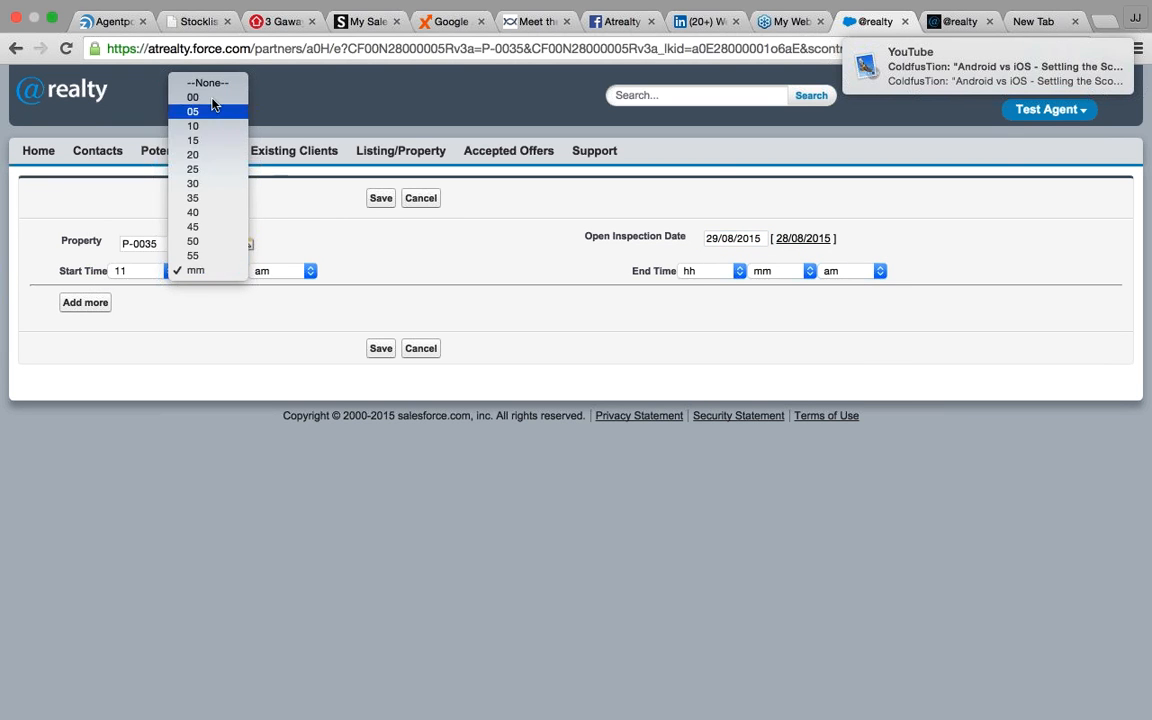
{"action": "left_click", "coordinate": [210, 98]}
{"action": "left_click", "coordinate": [707, 275]}
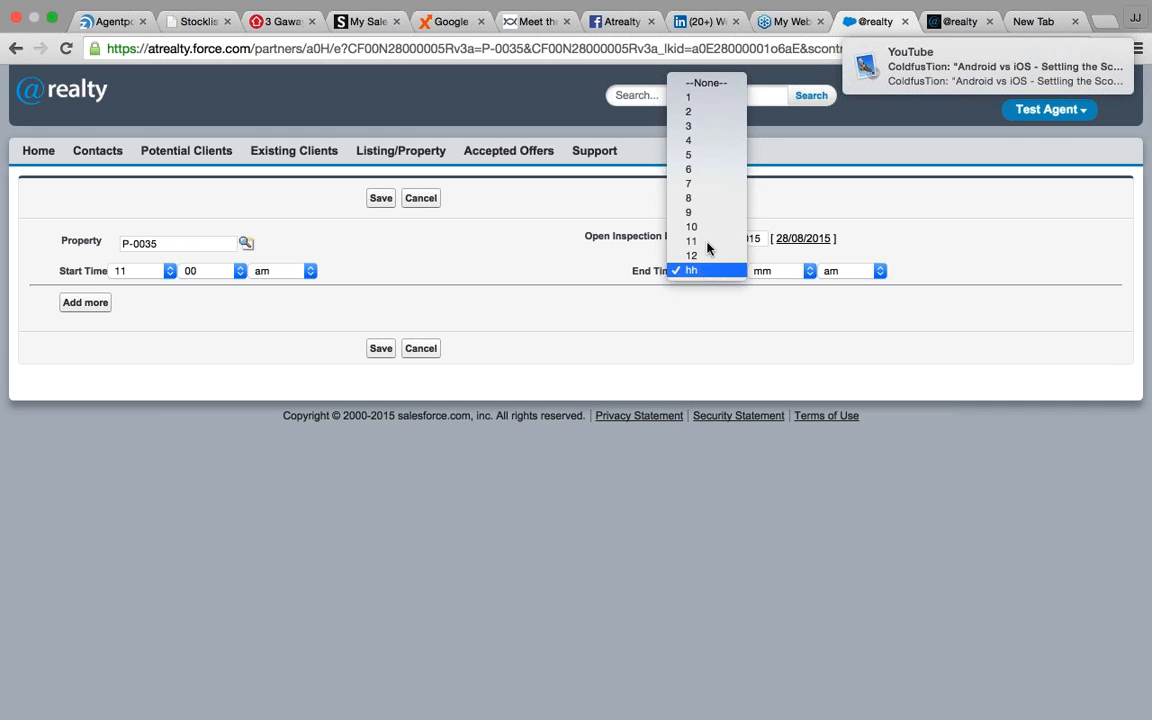
{"action": "left_click", "coordinate": [708, 241]}
{"action": "left_click", "coordinate": [767, 272]}
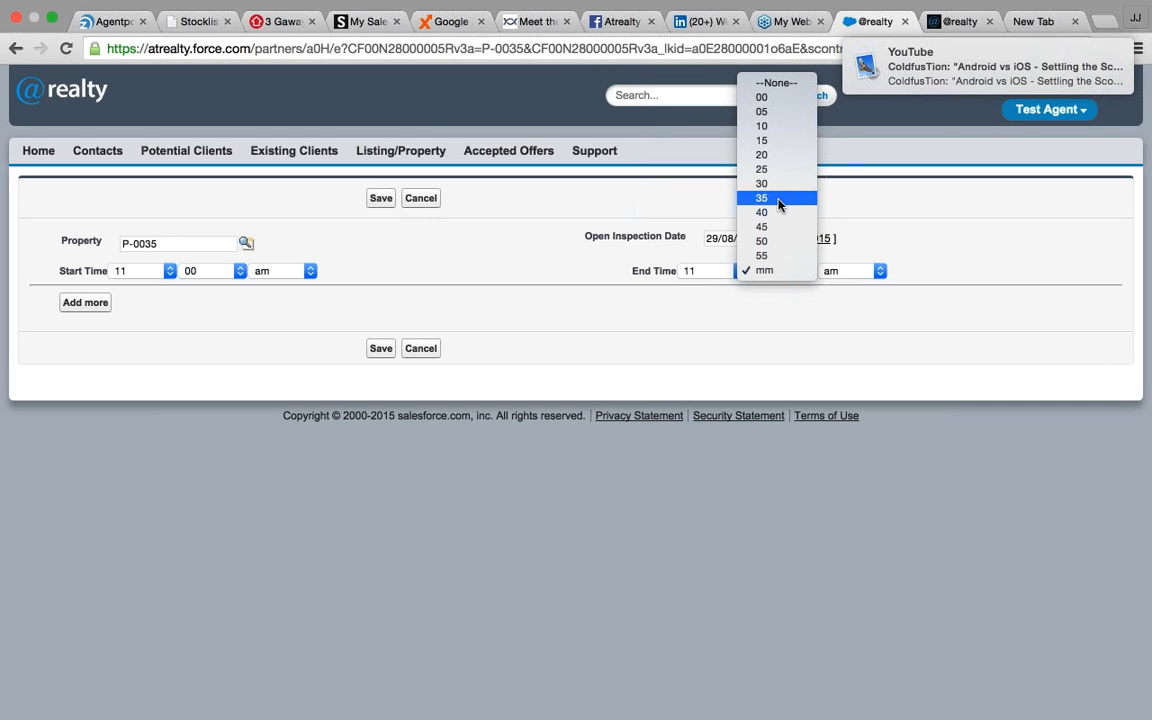
{"action": "left_click", "coordinate": [781, 184]}
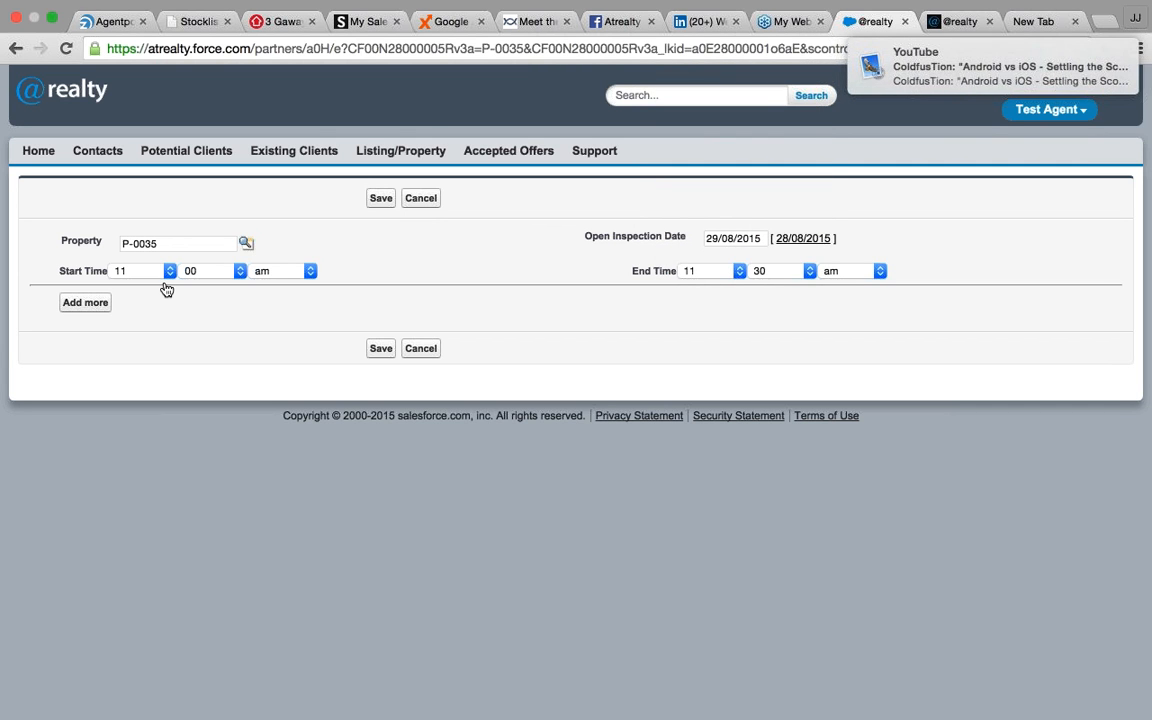
{"action": "left_click", "coordinate": [372, 348]}
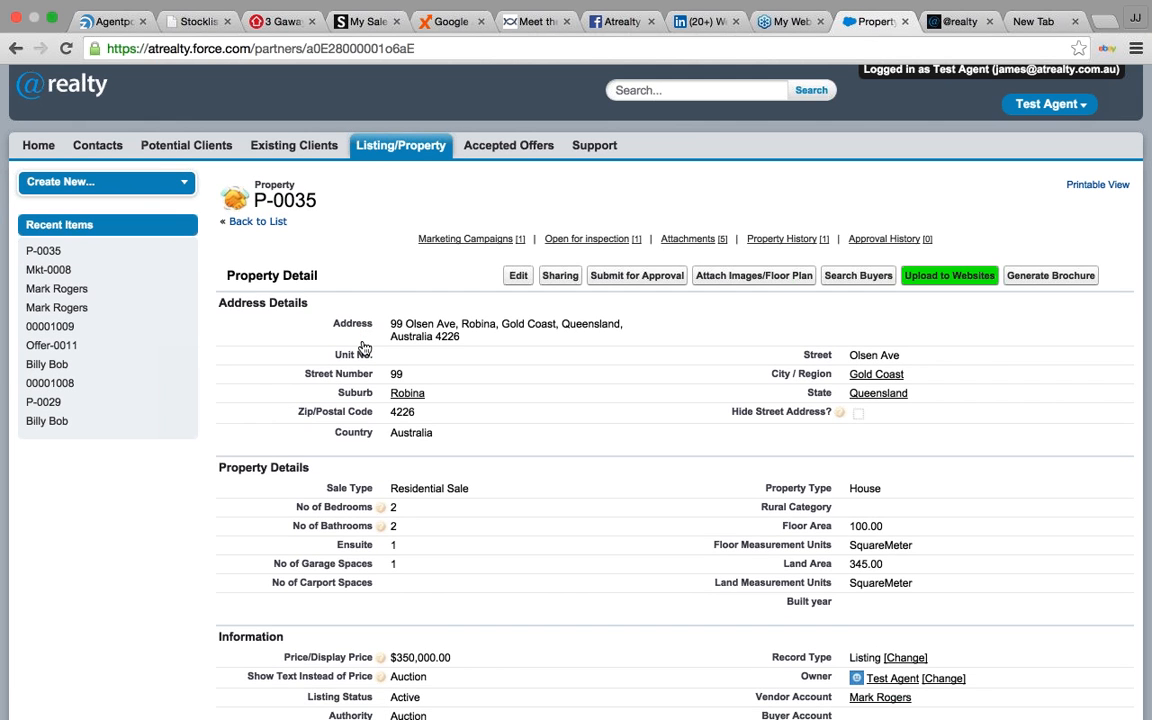
{"action": "scroll", "coordinate": [365, 348], "scroll_direction": "down", "scroll_amount": 10}
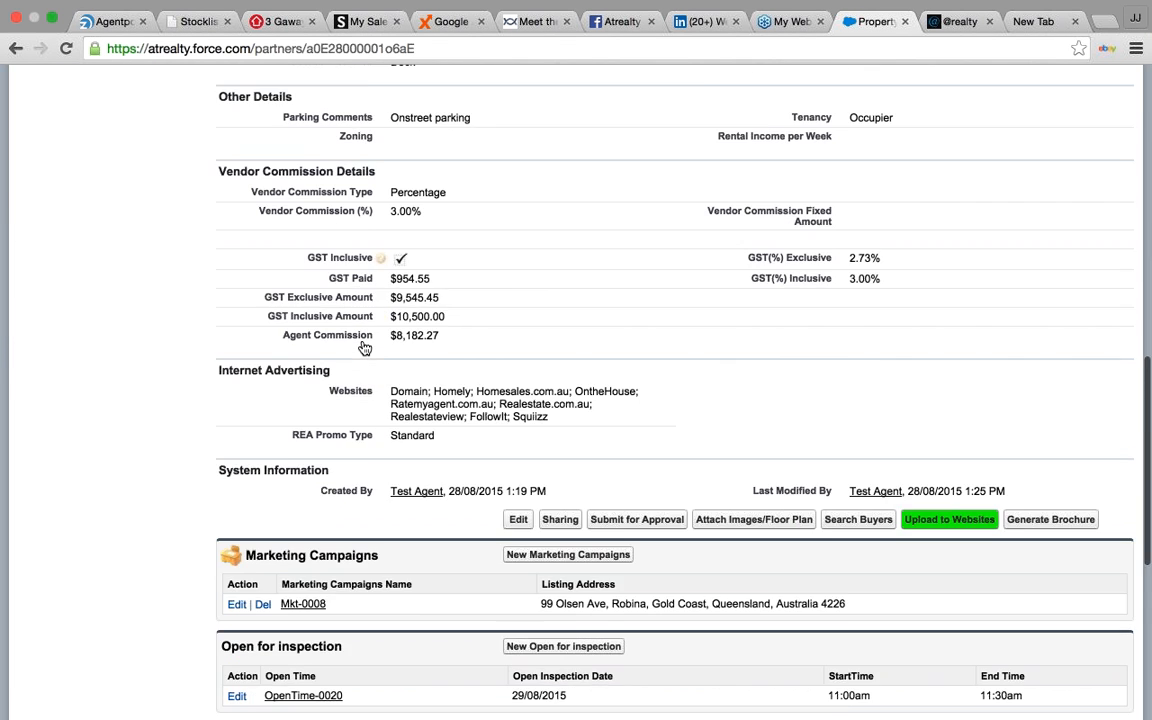
{"action": "scroll", "coordinate": [365, 348], "scroll_direction": "down", "scroll_amount": 3}
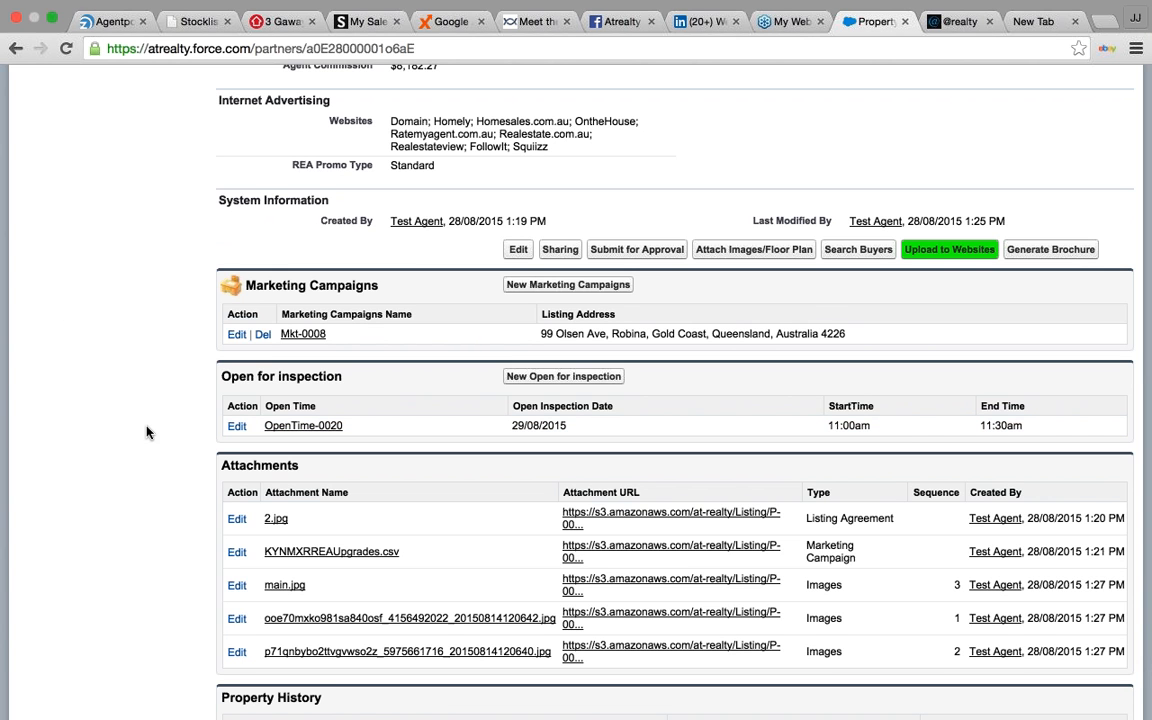
{"action": "scroll", "coordinate": [146, 432], "scroll_direction": "down", "scroll_amount": 1}
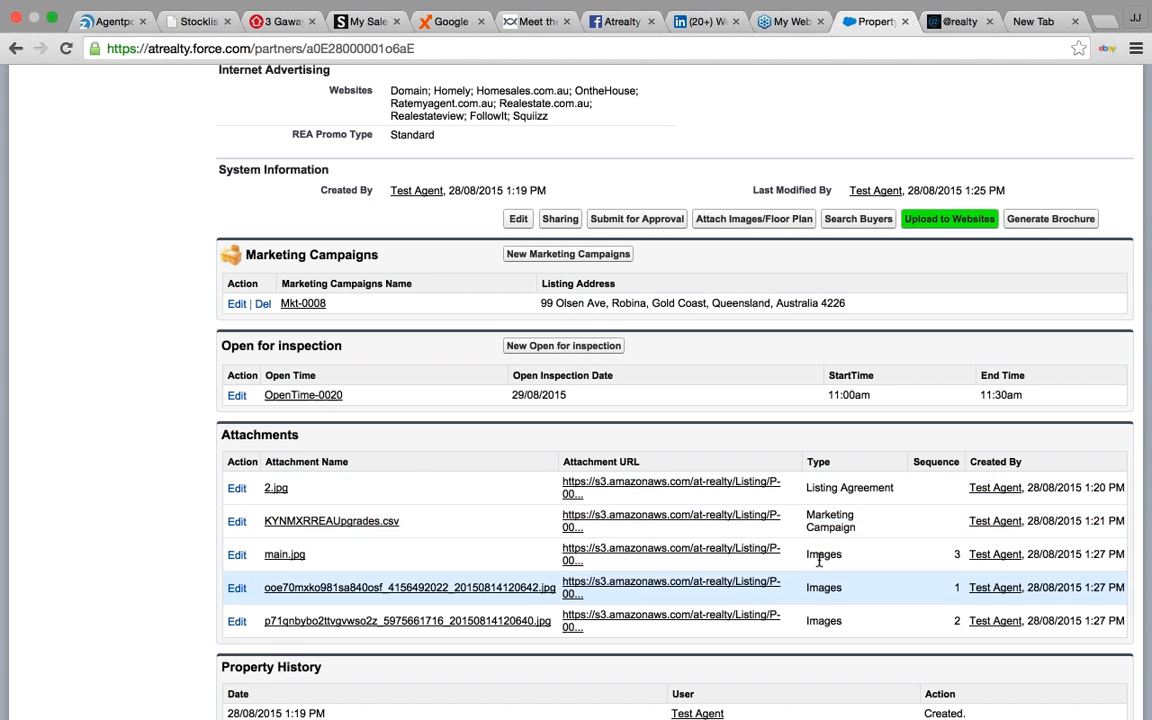
{"action": "scroll", "coordinate": [838, 624], "scroll_direction": "down", "scroll_amount": 1}
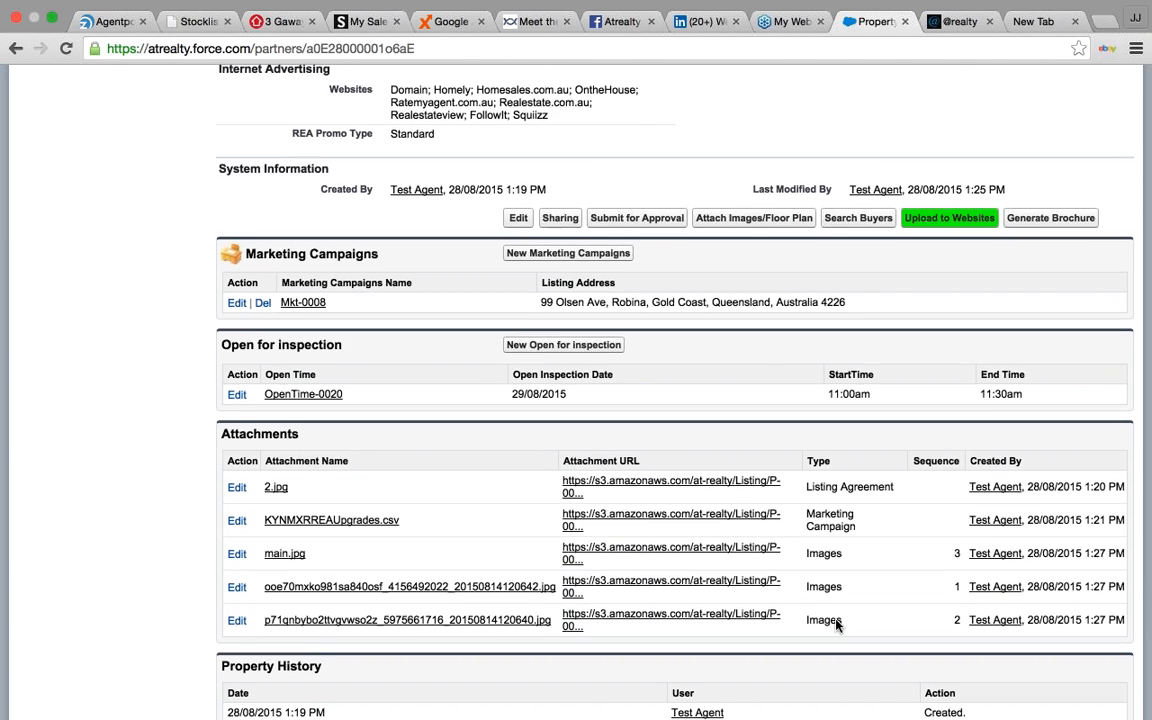
{"action": "scroll", "coordinate": [838, 624], "scroll_direction": "down", "scroll_amount": 3}
{"action": "scroll", "coordinate": [838, 624], "scroll_direction": "up", "scroll_amount": 4}
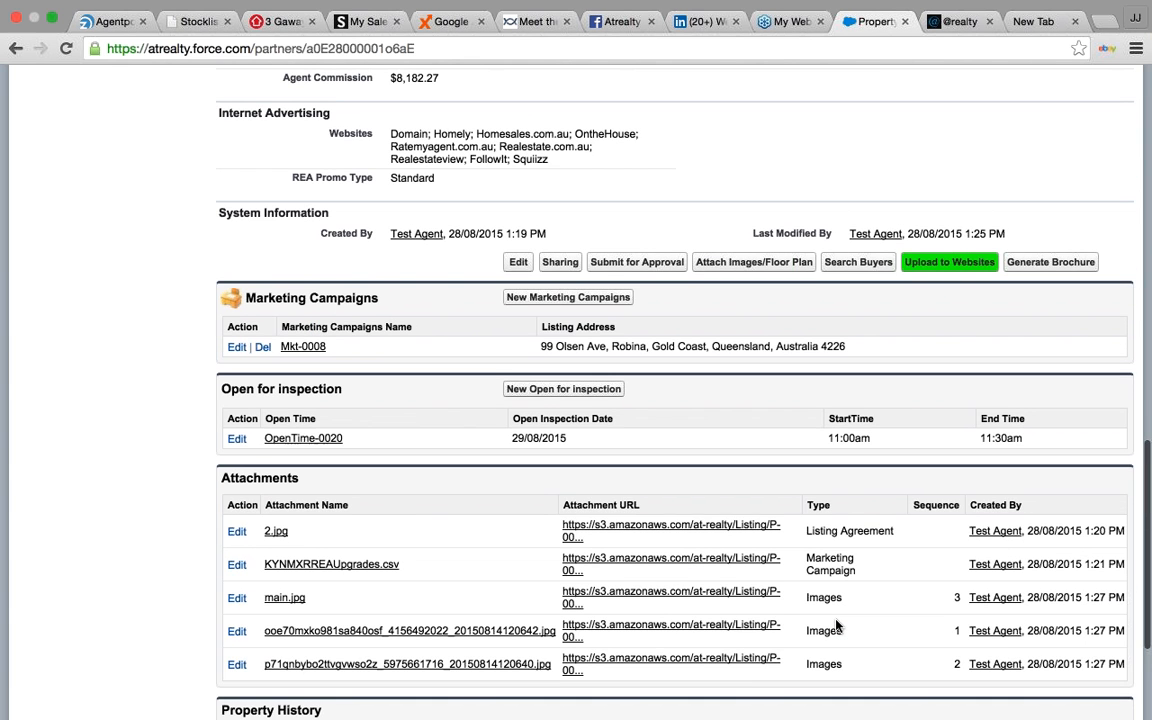
{"action": "scroll", "coordinate": [838, 625], "scroll_direction": "up", "scroll_amount": 2}
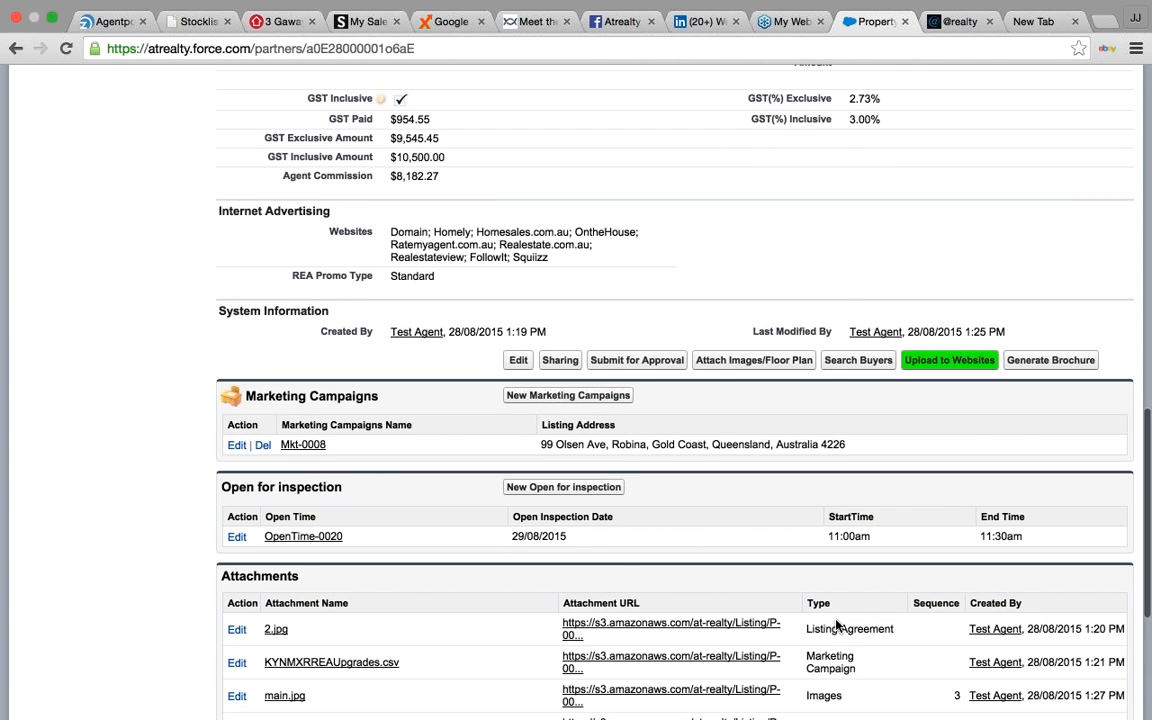
{"action": "scroll", "coordinate": [838, 624], "scroll_direction": "up", "scroll_amount": 9}
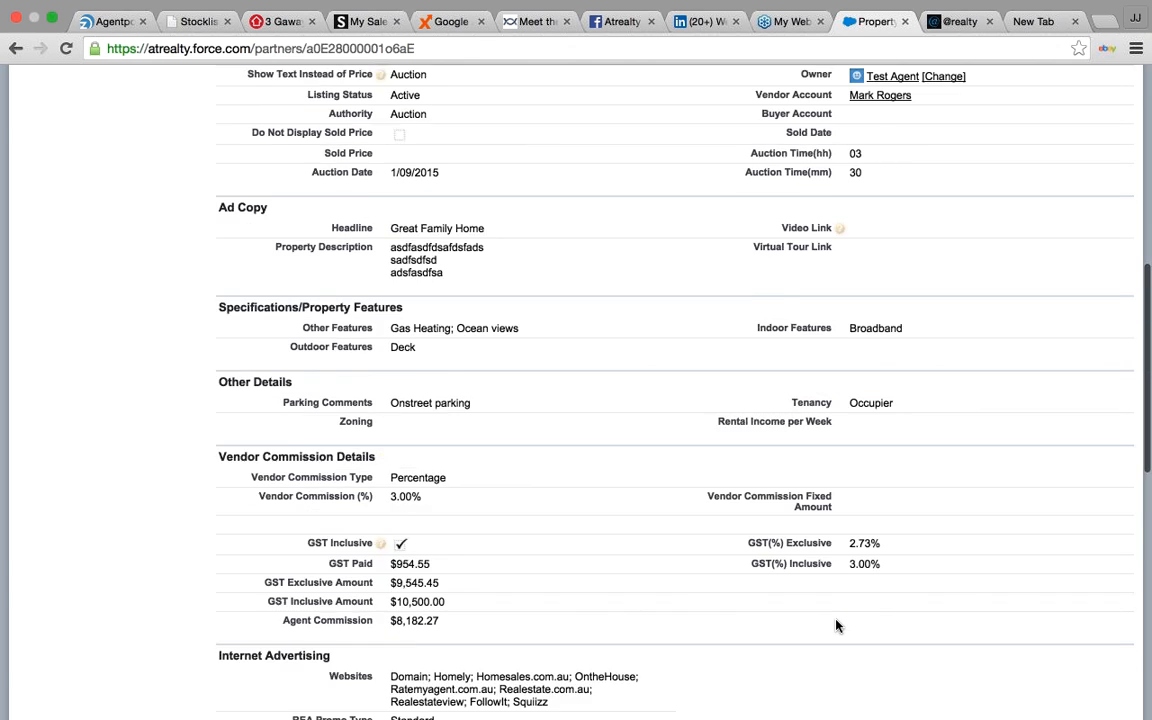
{"action": "scroll", "coordinate": [838, 625], "scroll_direction": "up", "scroll_amount": 10}
{"action": "scroll", "coordinate": [622, 311], "scroll_direction": "up", "scroll_amount": 2}
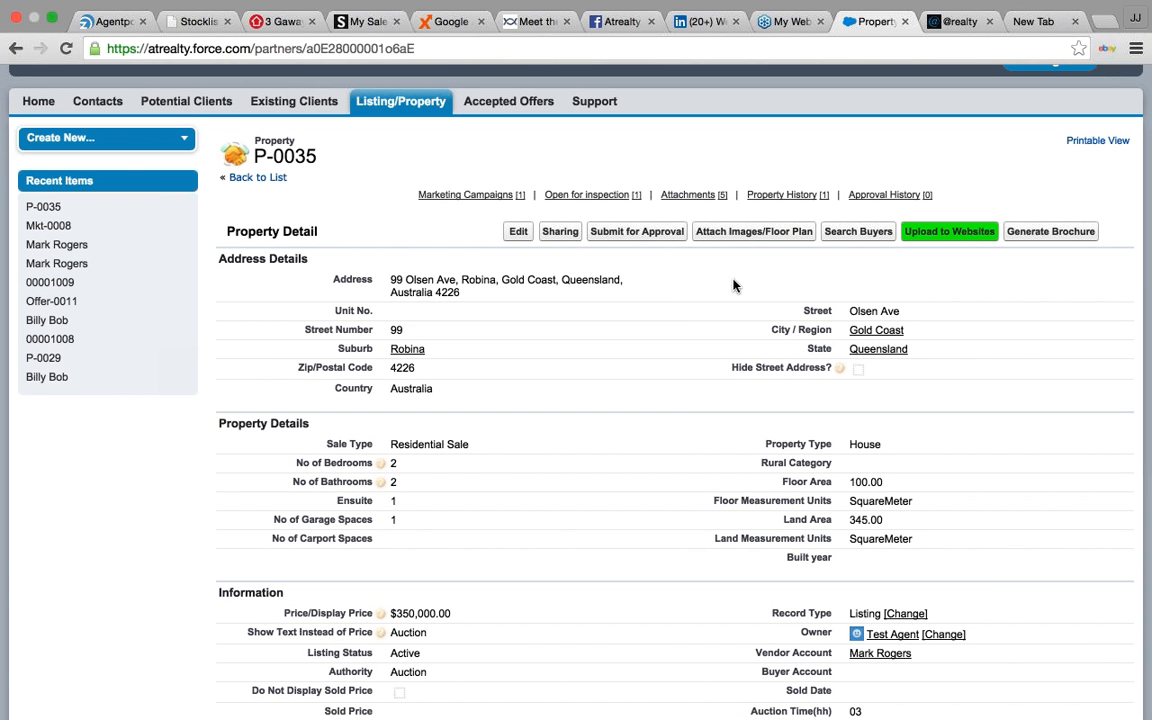
{"action": "left_click", "coordinate": [855, 235]}
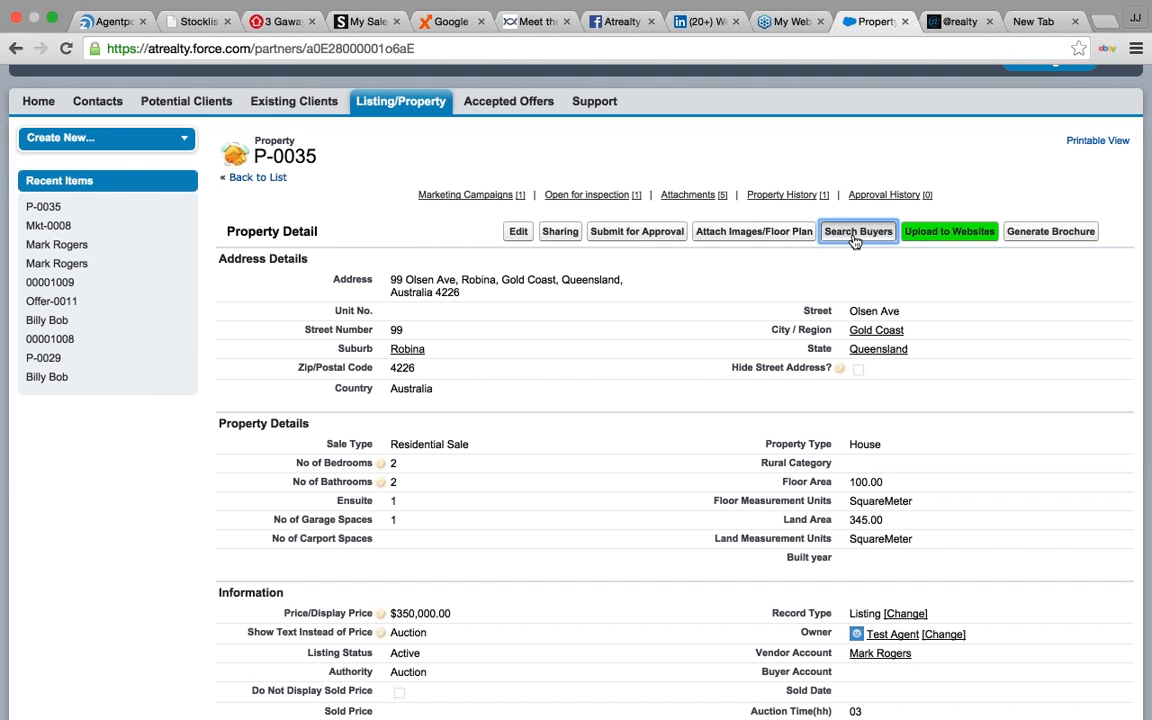
{"action": "left_click", "coordinate": [855, 235]}
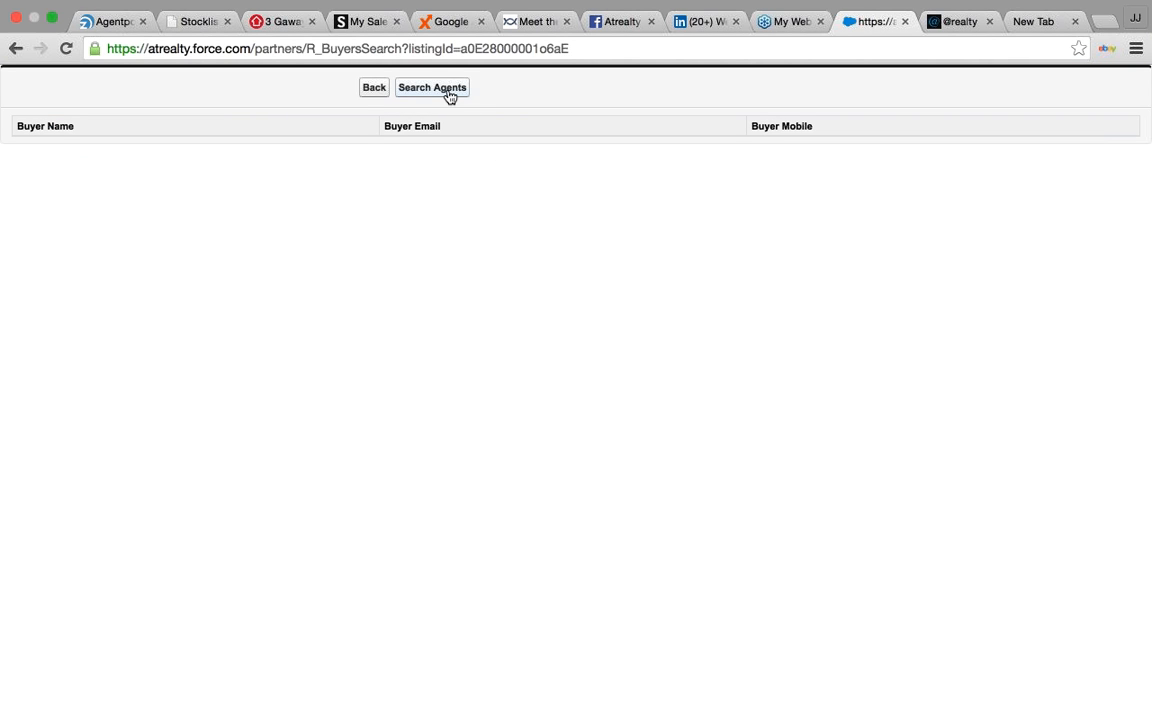
{"action": "key", "text": "Tab"}
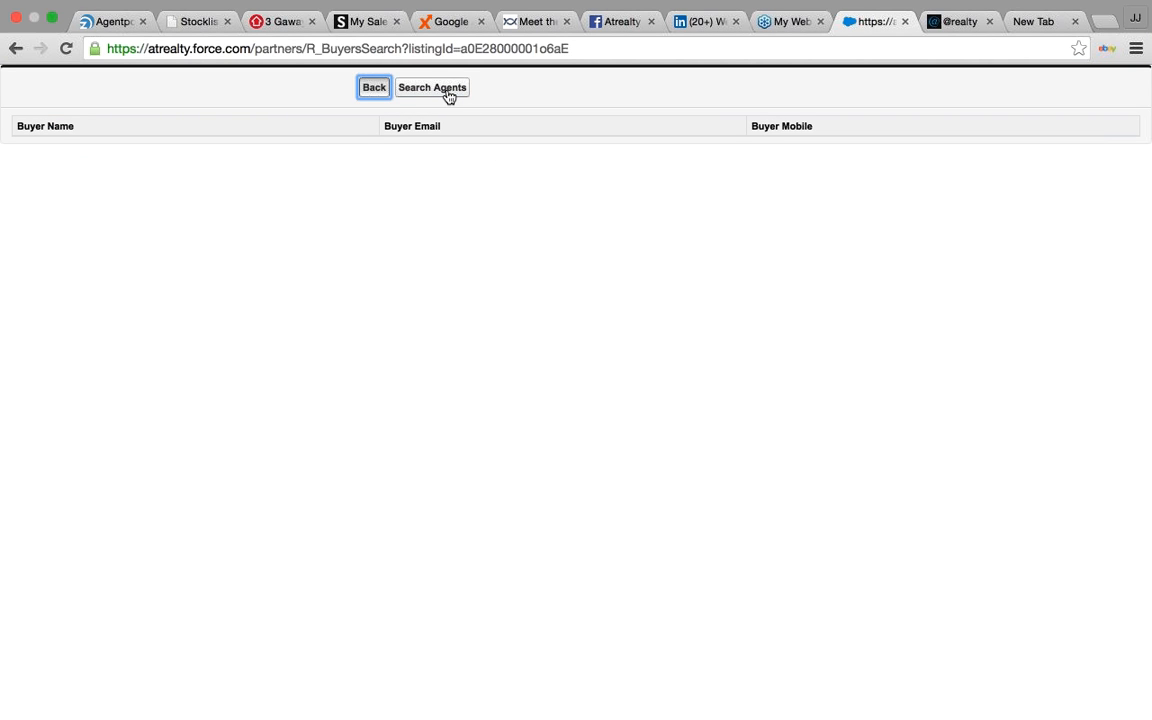
{"action": "left_click", "coordinate": [449, 96]}
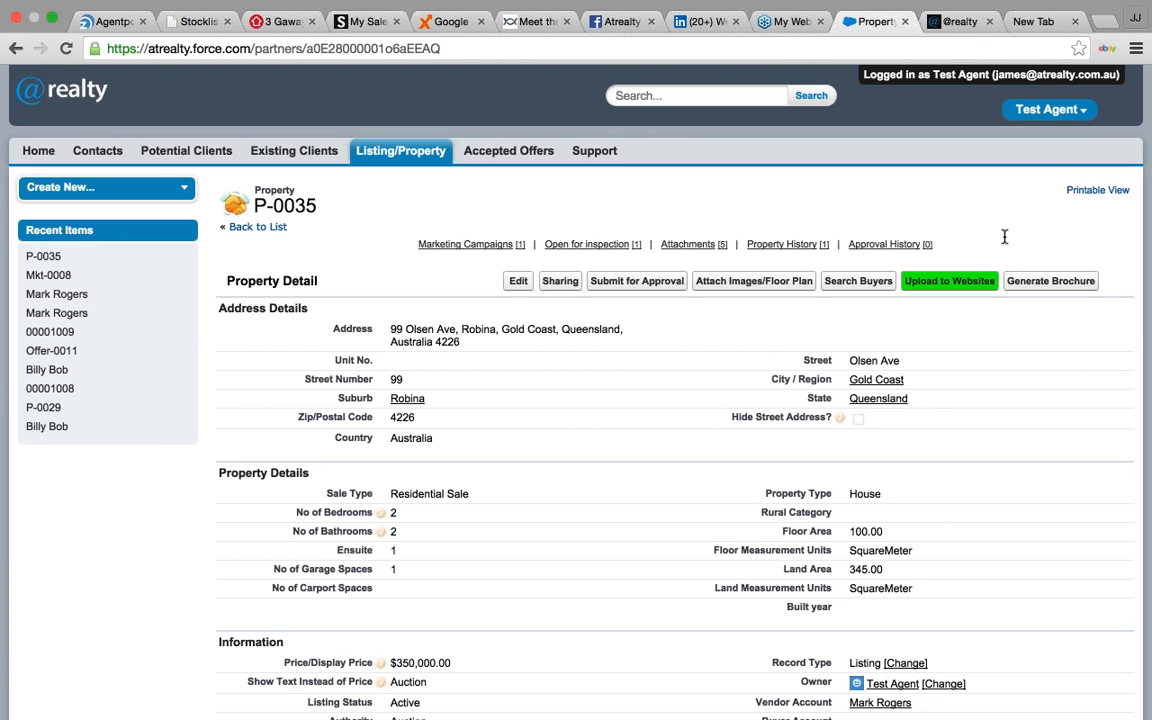
- Create a new contact with the buyer's first name, last name and e-mail address
{"action": "left_click", "coordinate": [118, 149]}
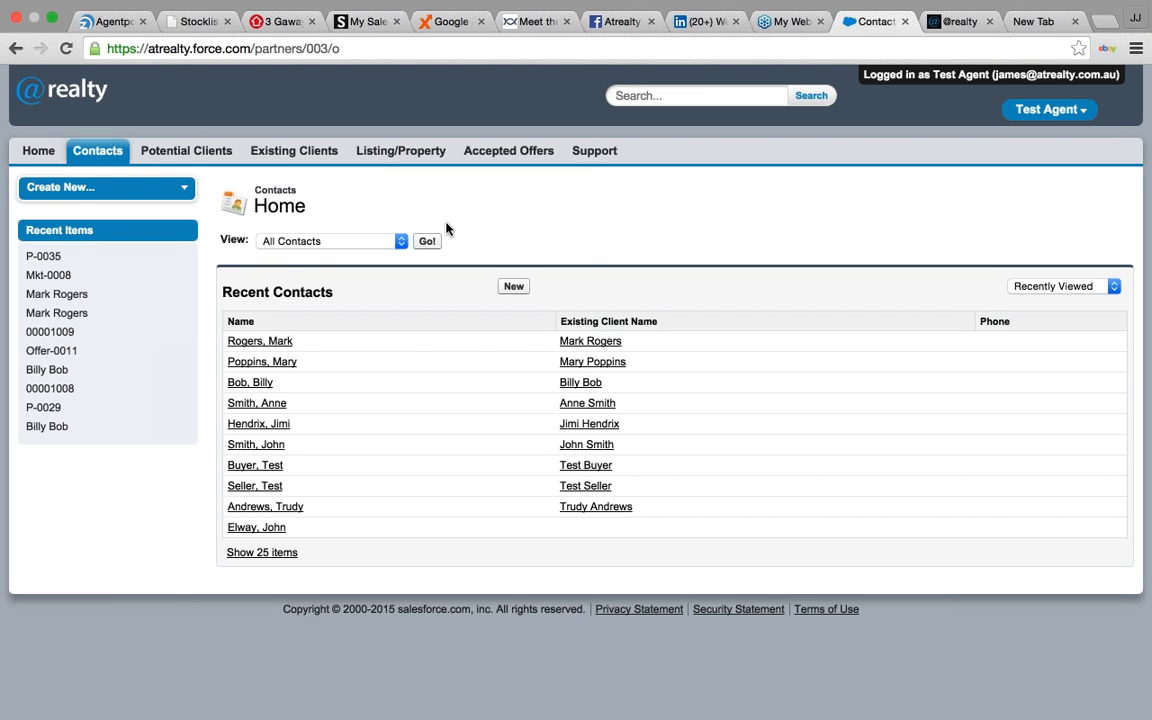
{"action": "left_click", "coordinate": [514, 288]}
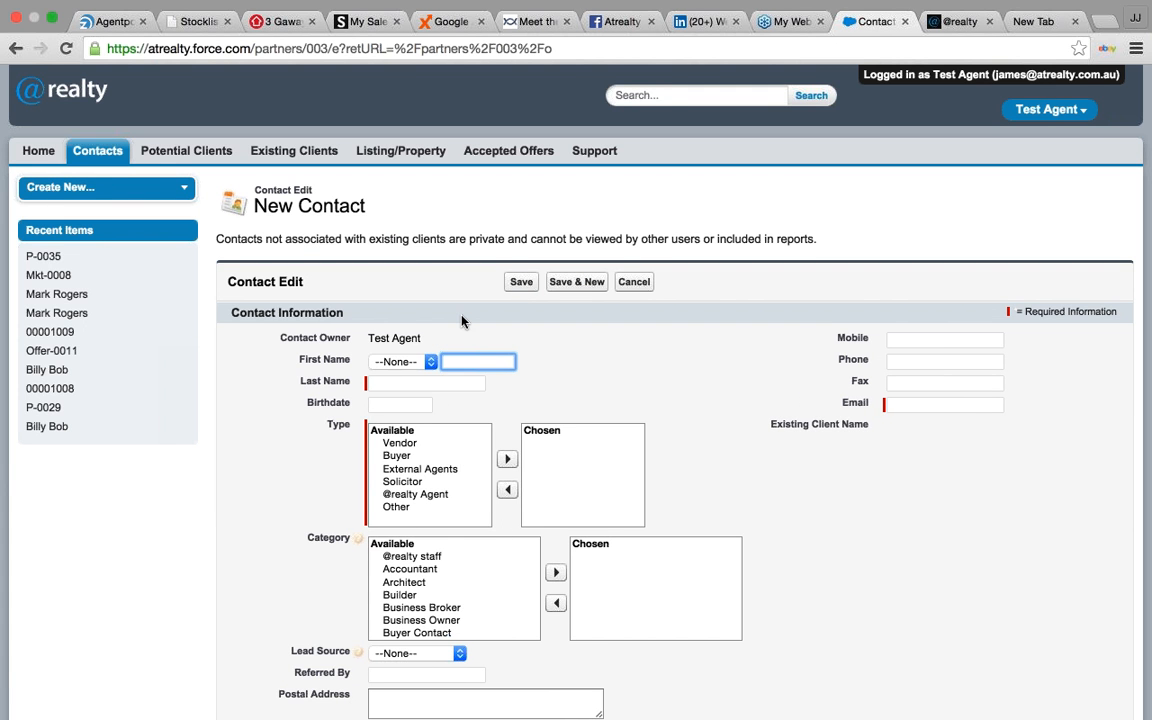
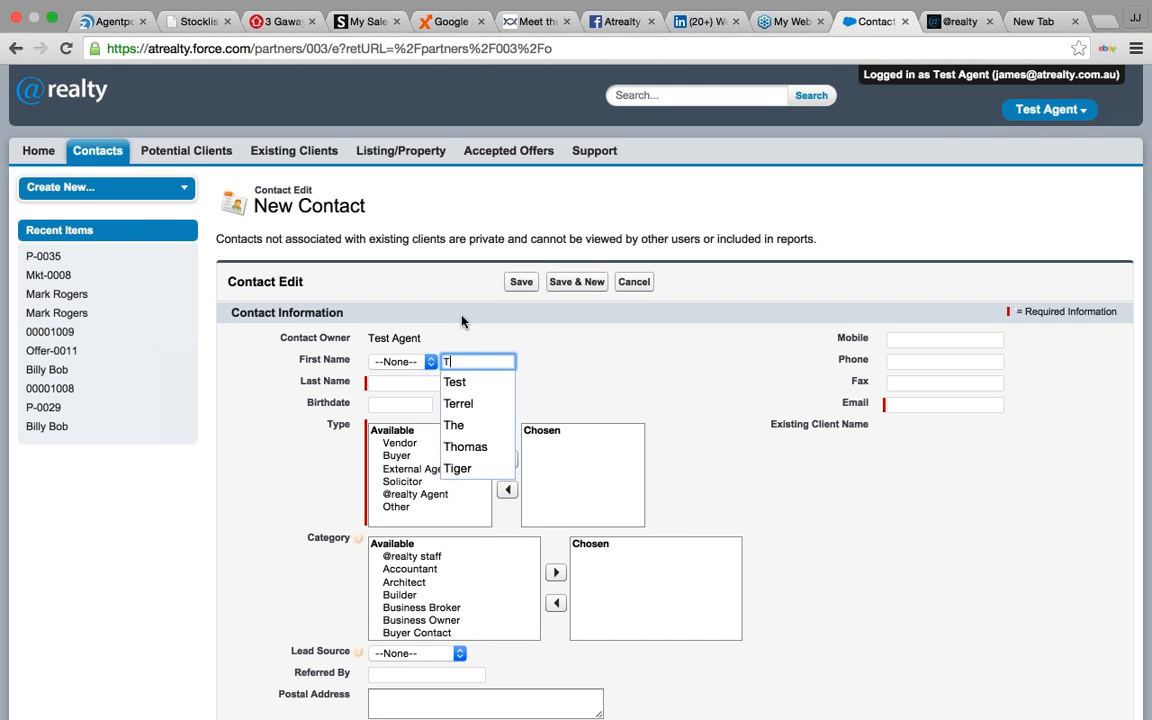
{"action": "key", "text": "Tab"}
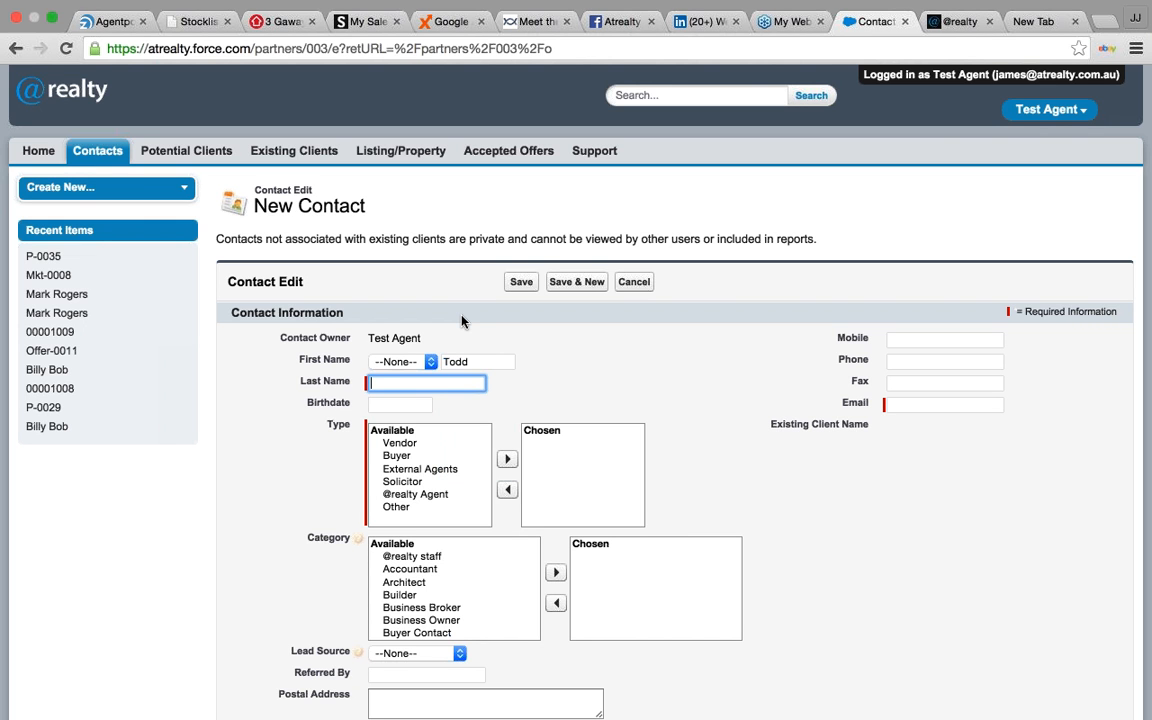
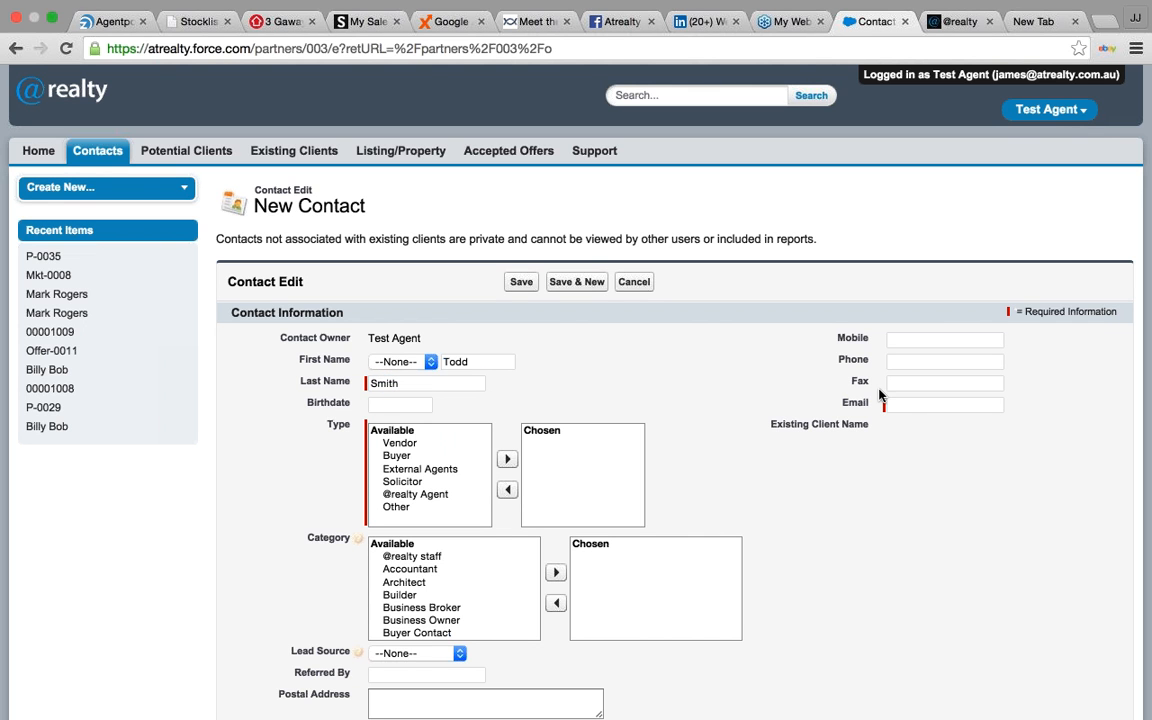
{"action": "left_click", "coordinate": [910, 403]}
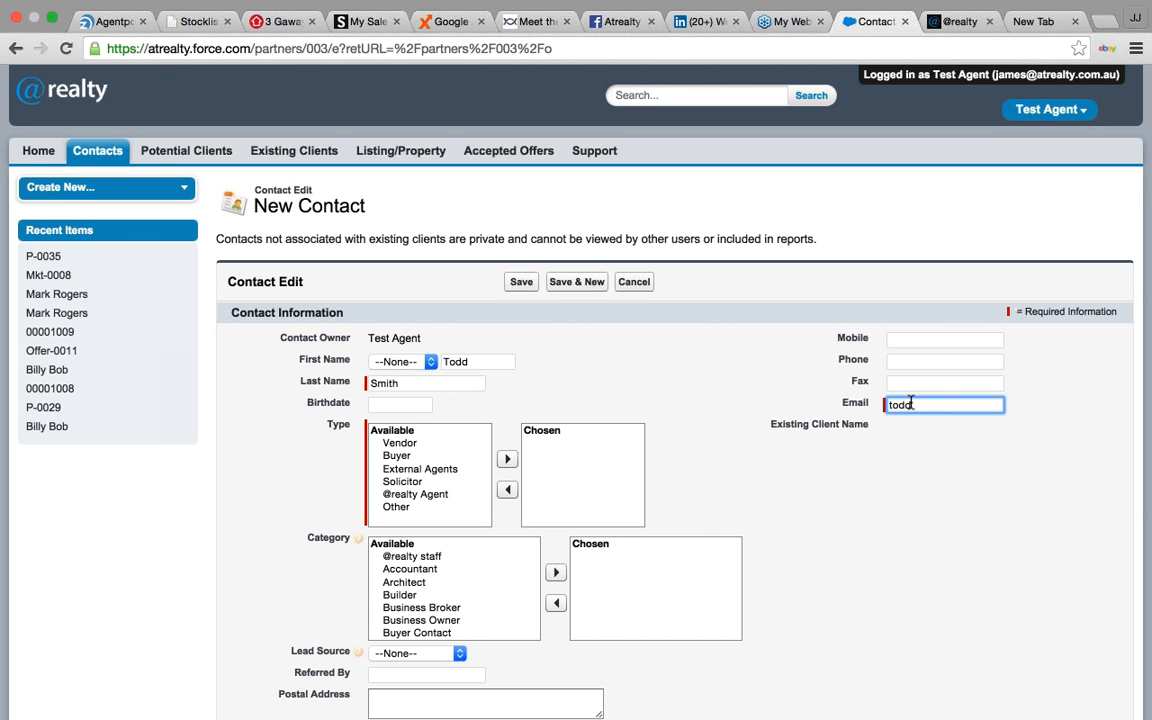
- Give the contact the Buyer type and the Buyer Contact category
{"action": "left_click", "coordinate": [398, 456]}
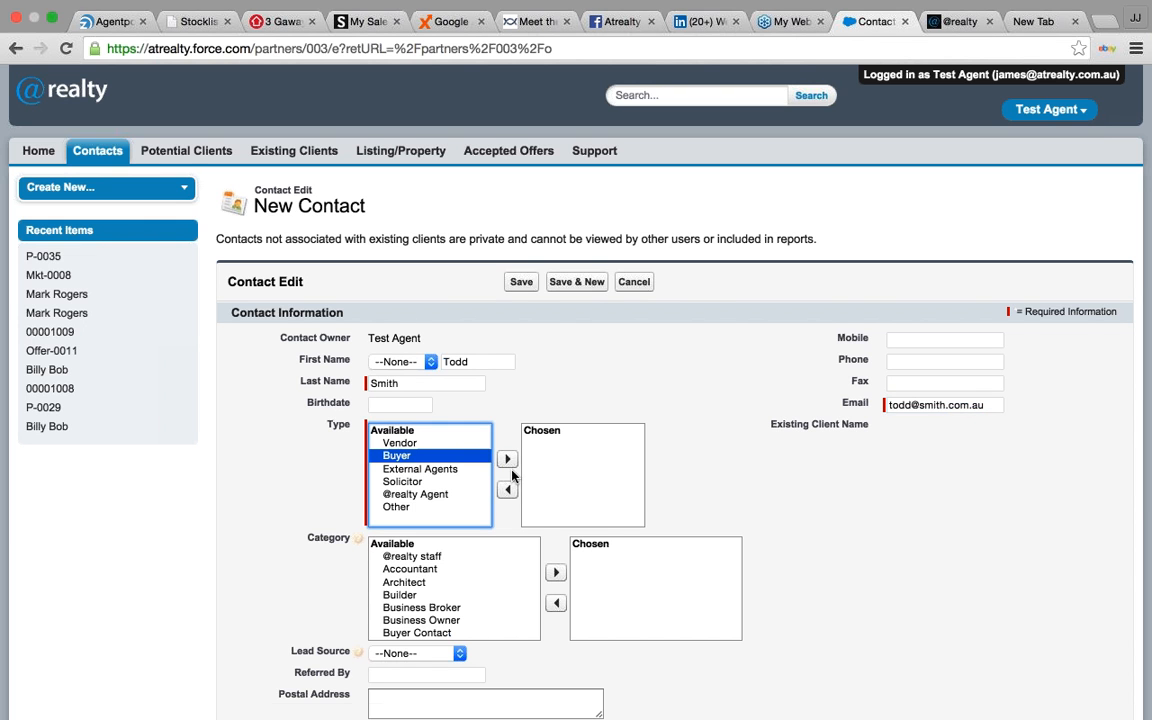
{"action": "left_click", "coordinate": [507, 459]}
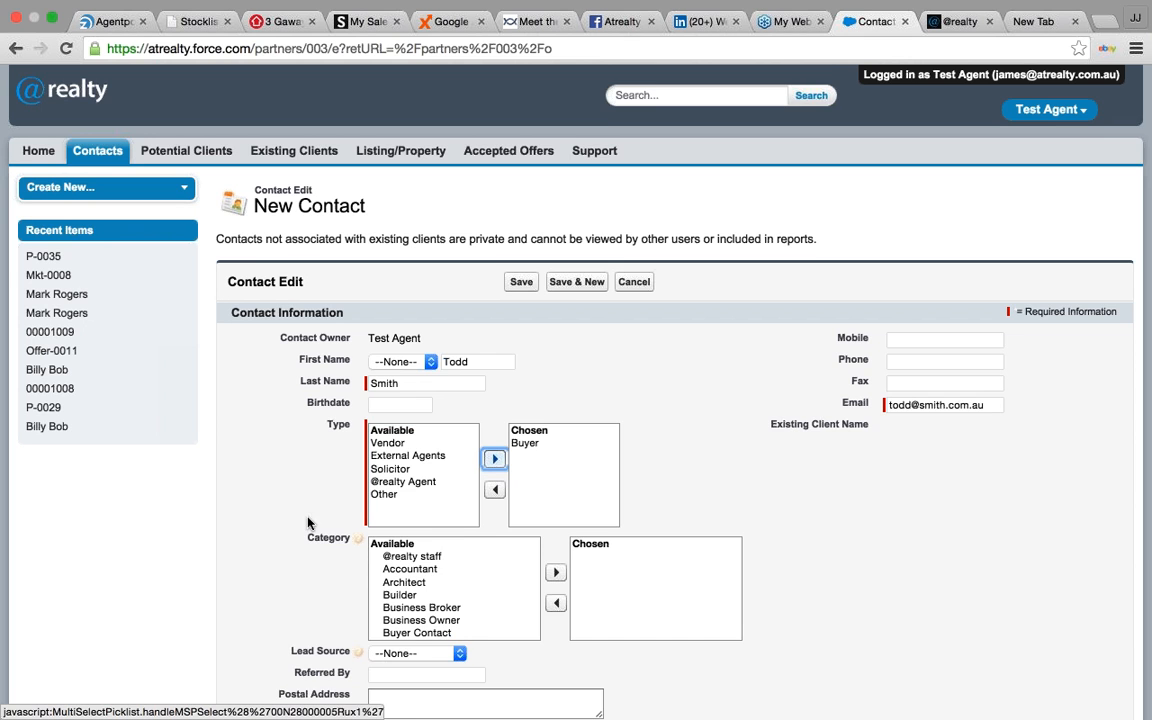
{"action": "scroll", "coordinate": [330, 522], "scroll_direction": "down", "scroll_amount": 1}
{"action": "scroll", "coordinate": [398, 522], "scroll_direction": "down", "scroll_amount": 2}
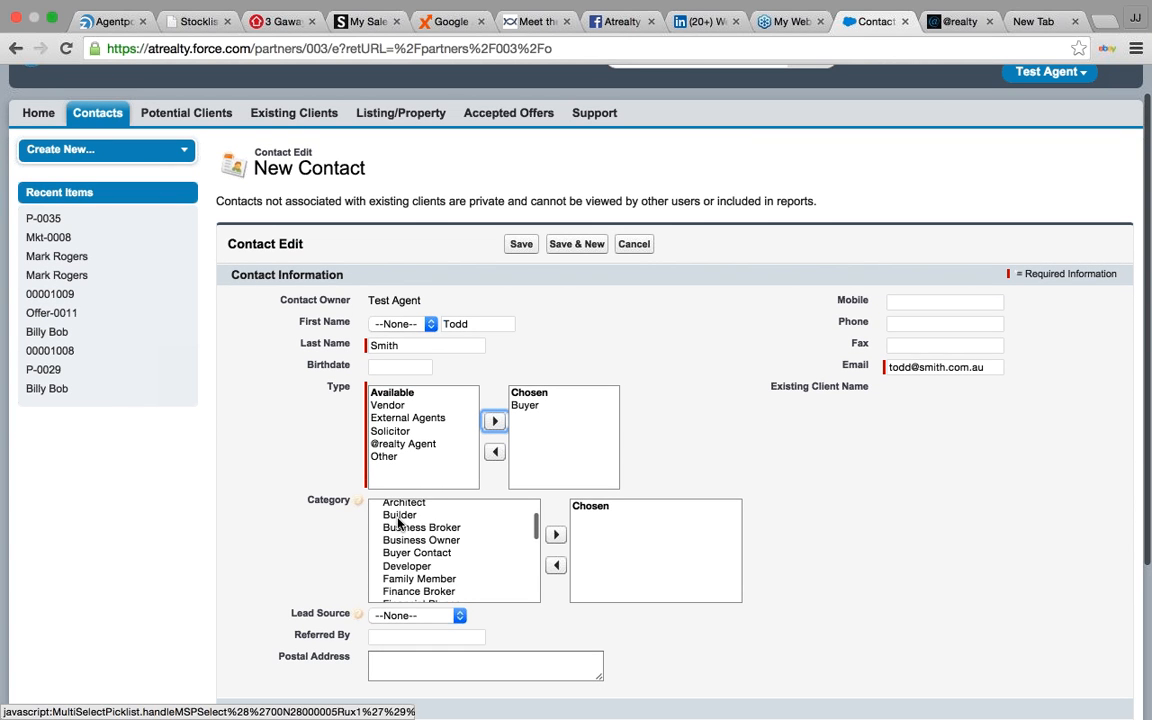
{"action": "scroll", "coordinate": [399, 522], "scroll_direction": "down", "scroll_amount": 2}
{"action": "scroll", "coordinate": [400, 530], "scroll_direction": "up", "scroll_amount": 3}
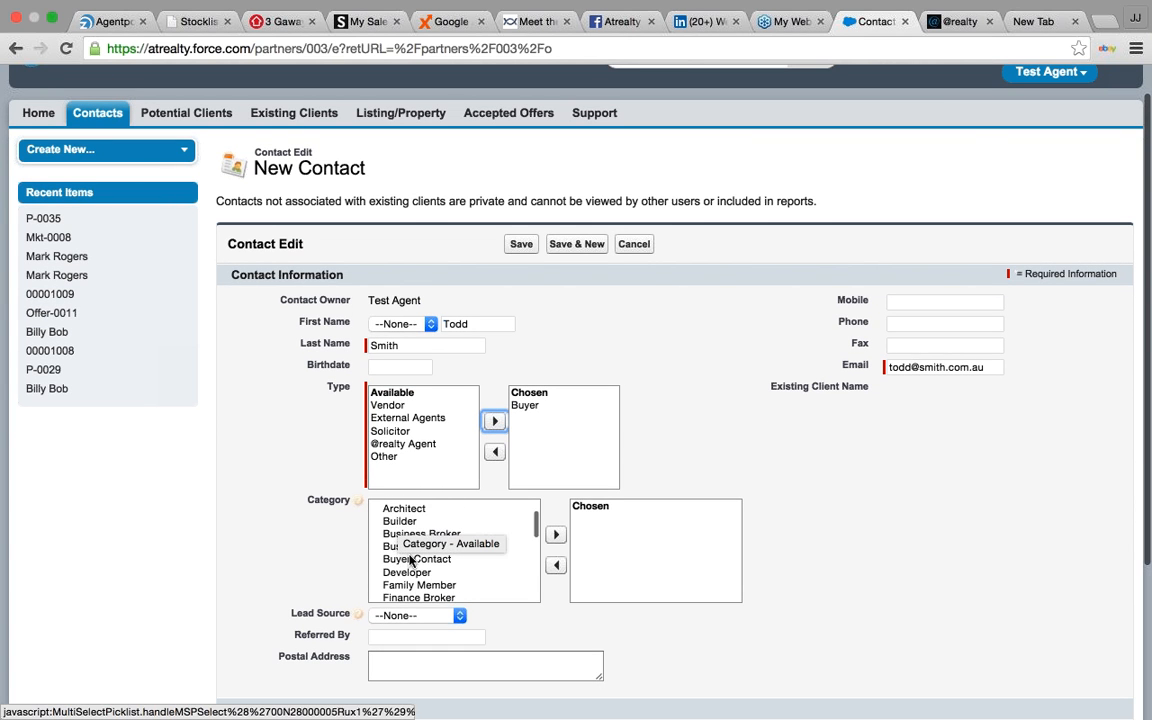
{"action": "left_click", "coordinate": [410, 559]}
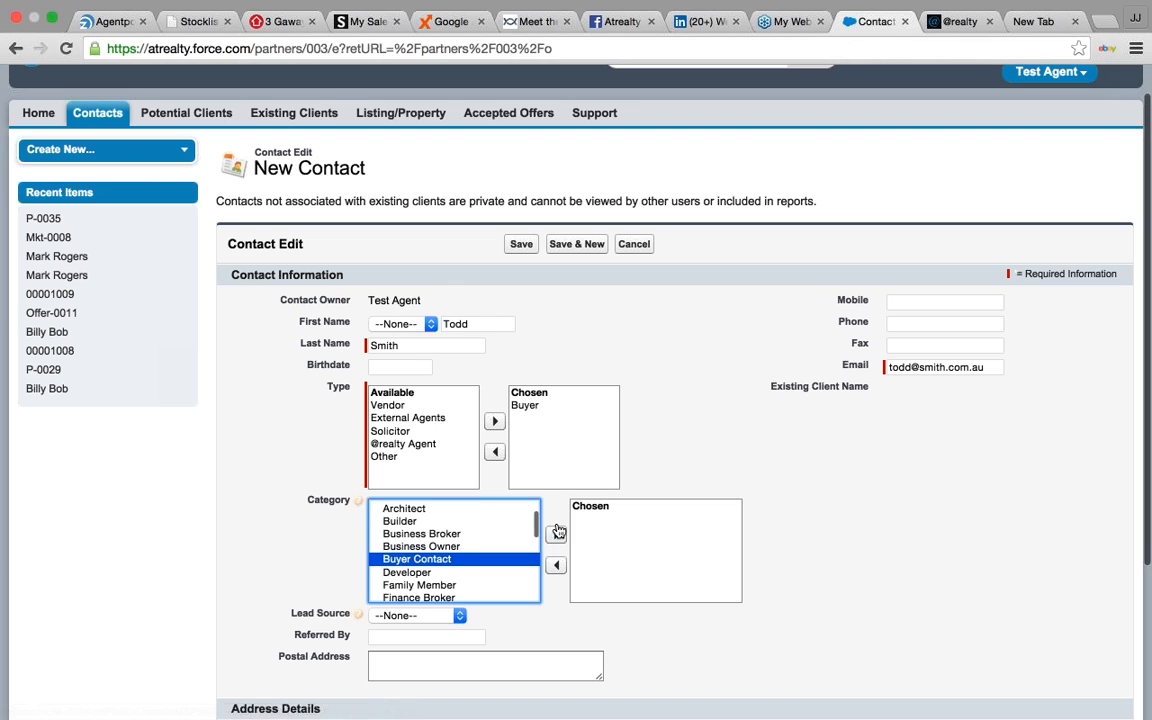
{"action": "left_click", "coordinate": [555, 534]}
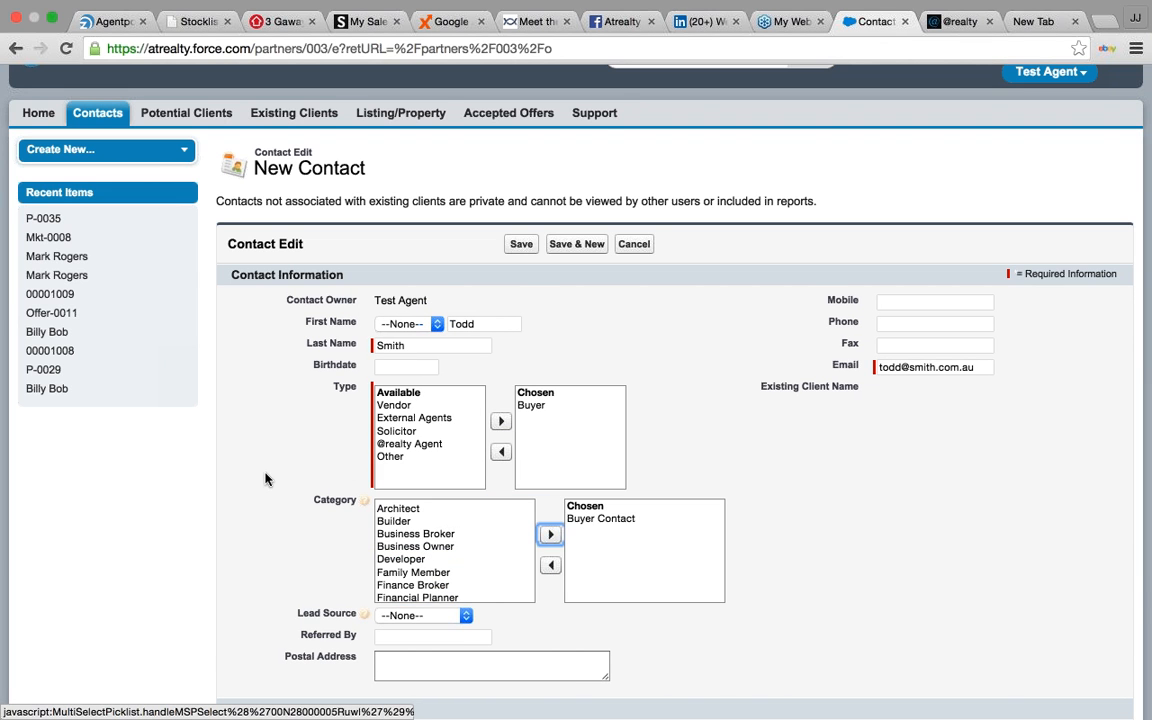
- Set the lead source to Website and save the contact
{"action": "scroll", "coordinate": [265, 479], "scroll_direction": "down", "scroll_amount": 2}
{"action": "left_click", "coordinate": [462, 551]}
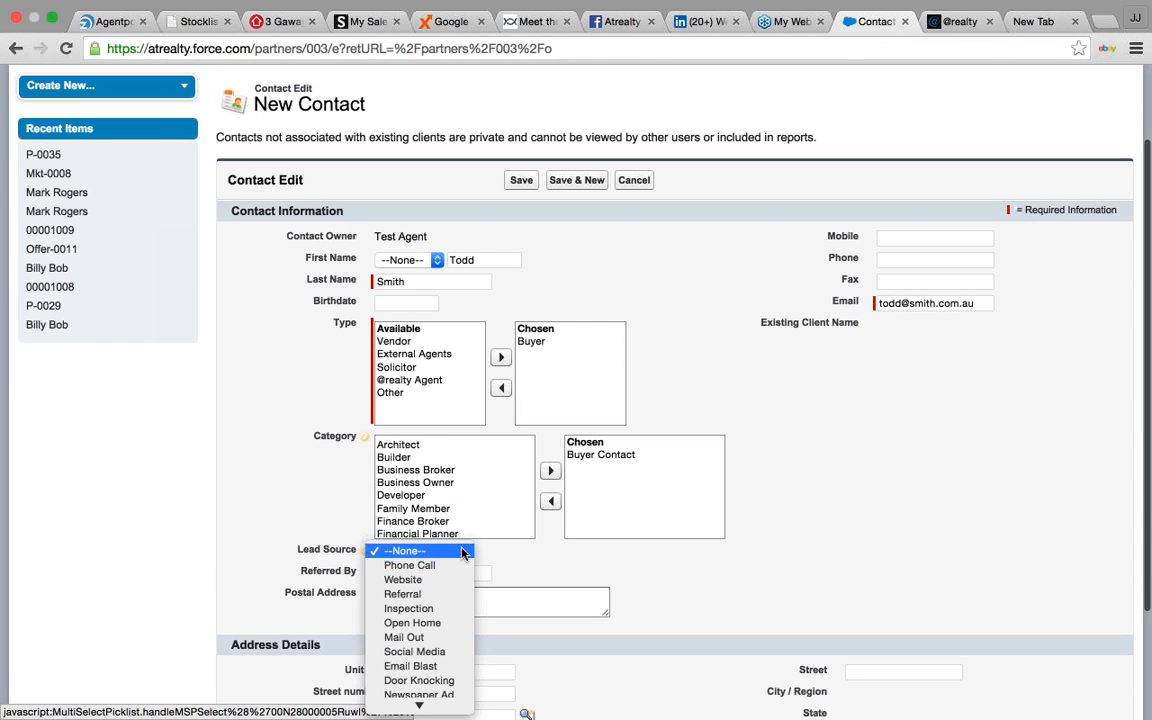
{"action": "left_click", "coordinate": [446, 580]}
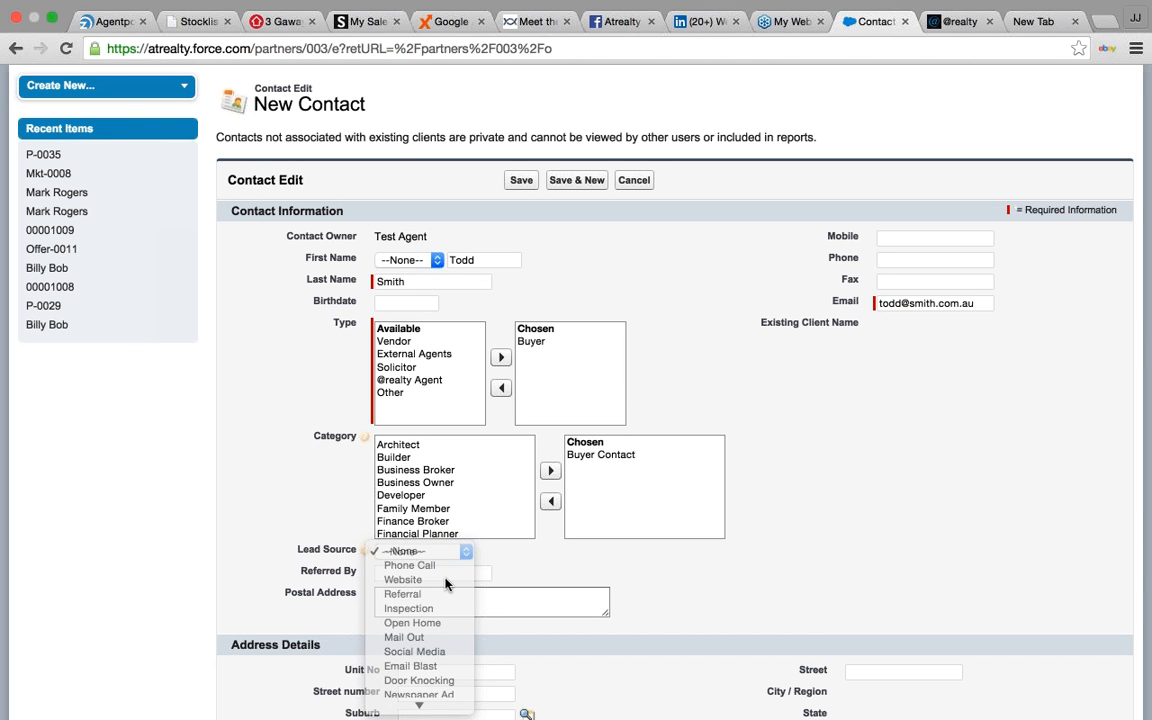
{"action": "scroll", "coordinate": [640, 576], "scroll_direction": "down", "scroll_amount": 1}
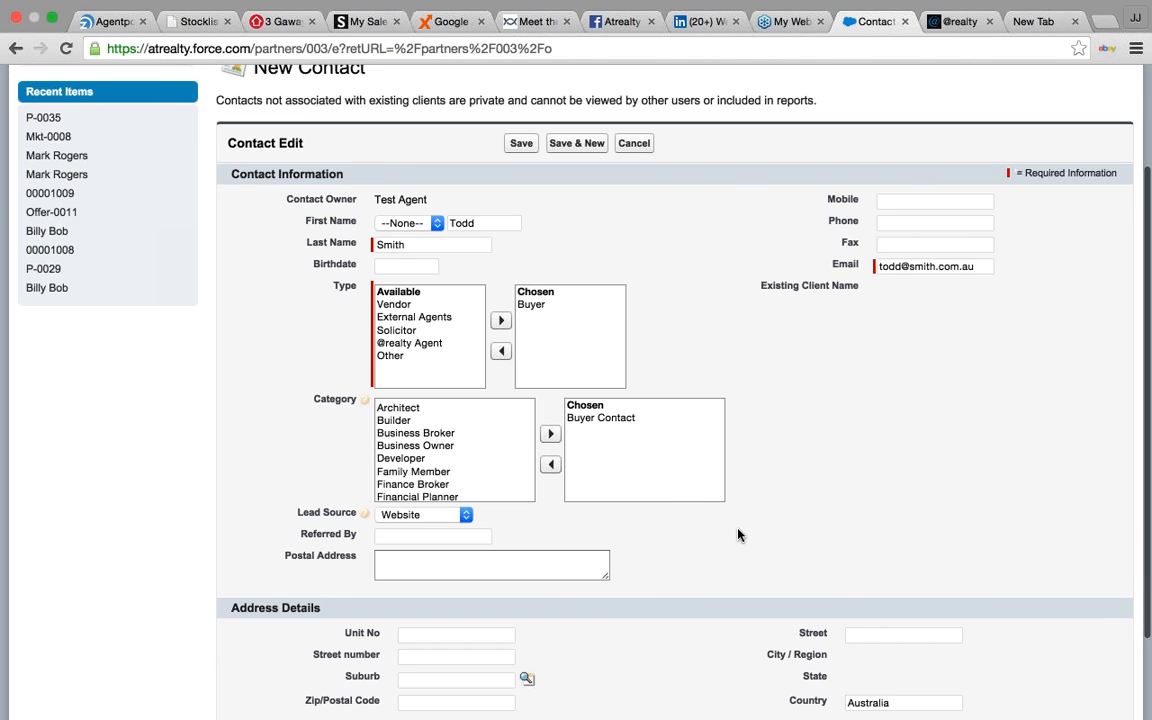
{"action": "scroll", "coordinate": [738, 535], "scroll_direction": "down", "scroll_amount": 1}
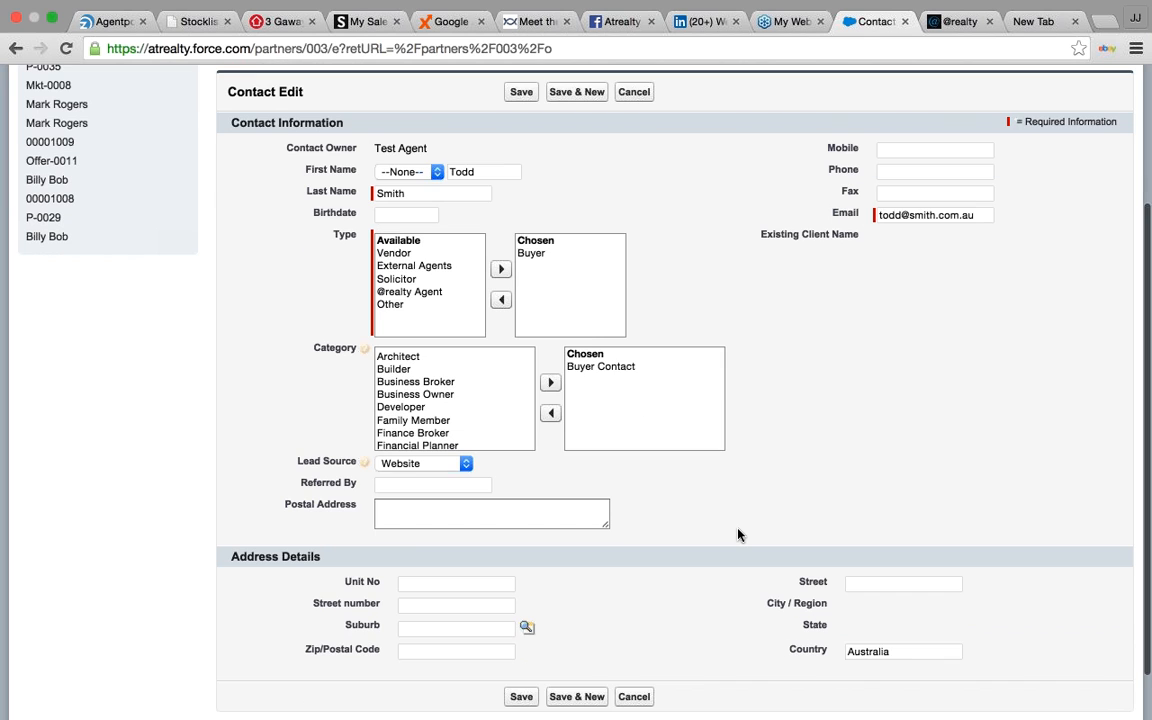
{"action": "scroll", "coordinate": [738, 535], "scroll_direction": "down", "scroll_amount": 1}
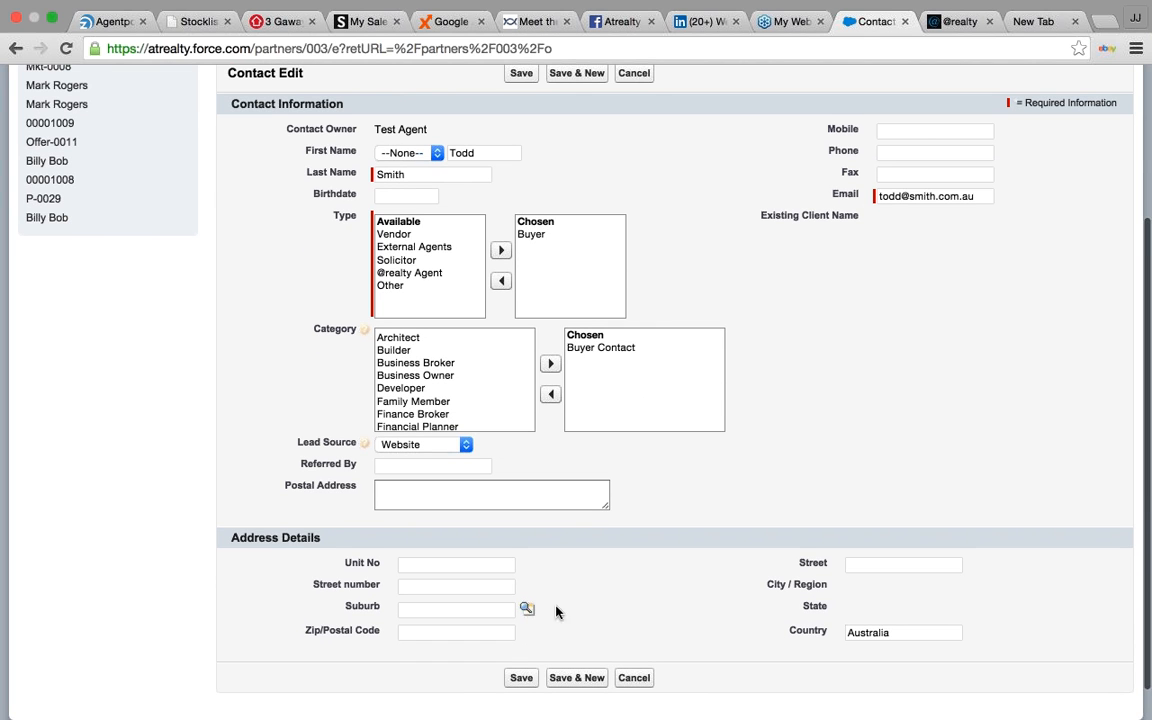
{"action": "left_click", "coordinate": [526, 684]}
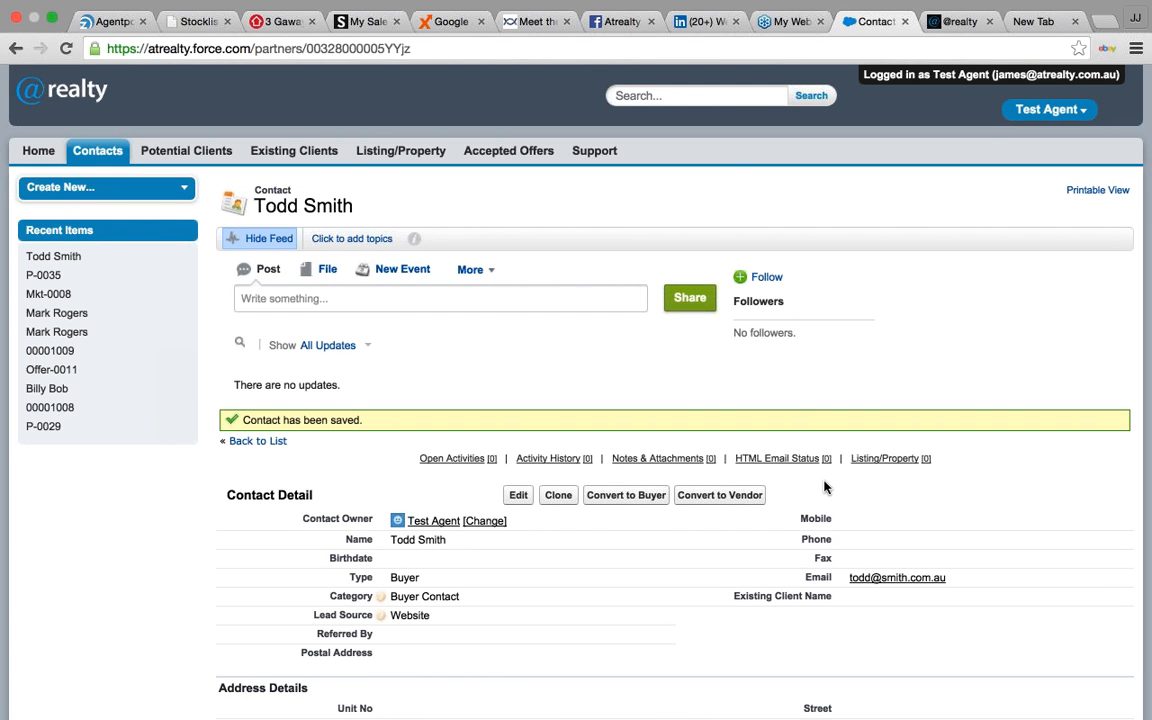
- Convert the saved contact to a Buyer potential client with lead status Open
{"action": "scroll", "coordinate": [825, 487], "scroll_direction": "down", "scroll_amount": 5}
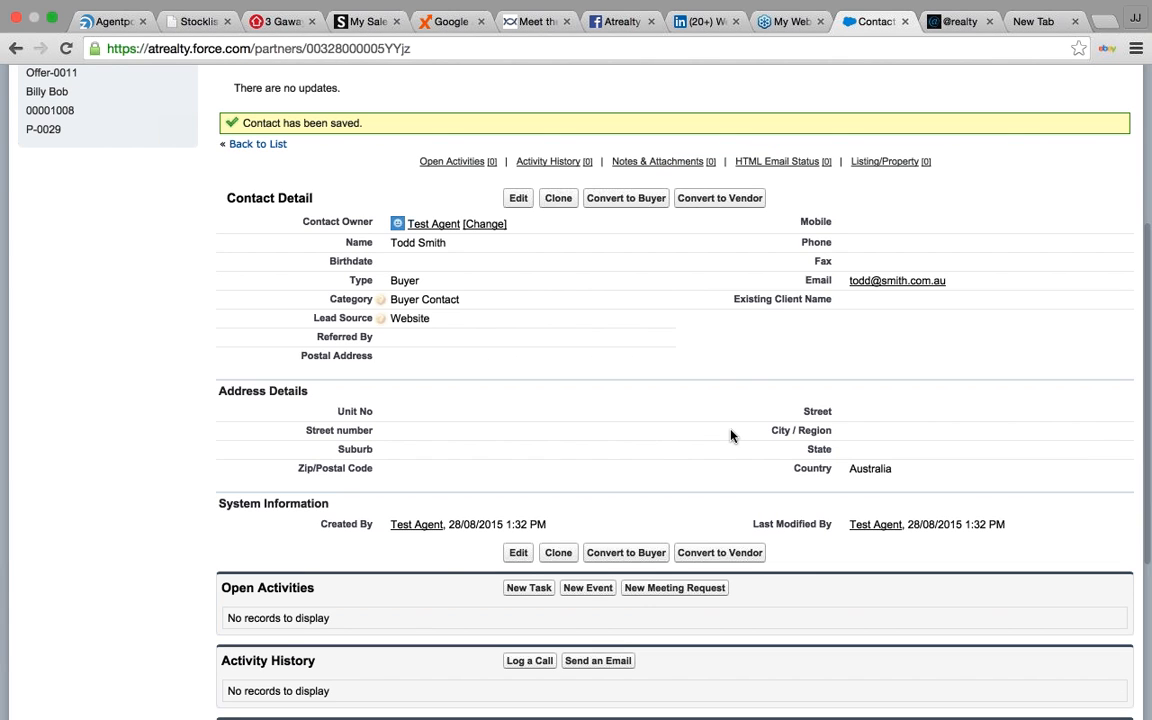
{"action": "scroll", "coordinate": [447, 369], "scroll_direction": "up", "scroll_amount": 3}
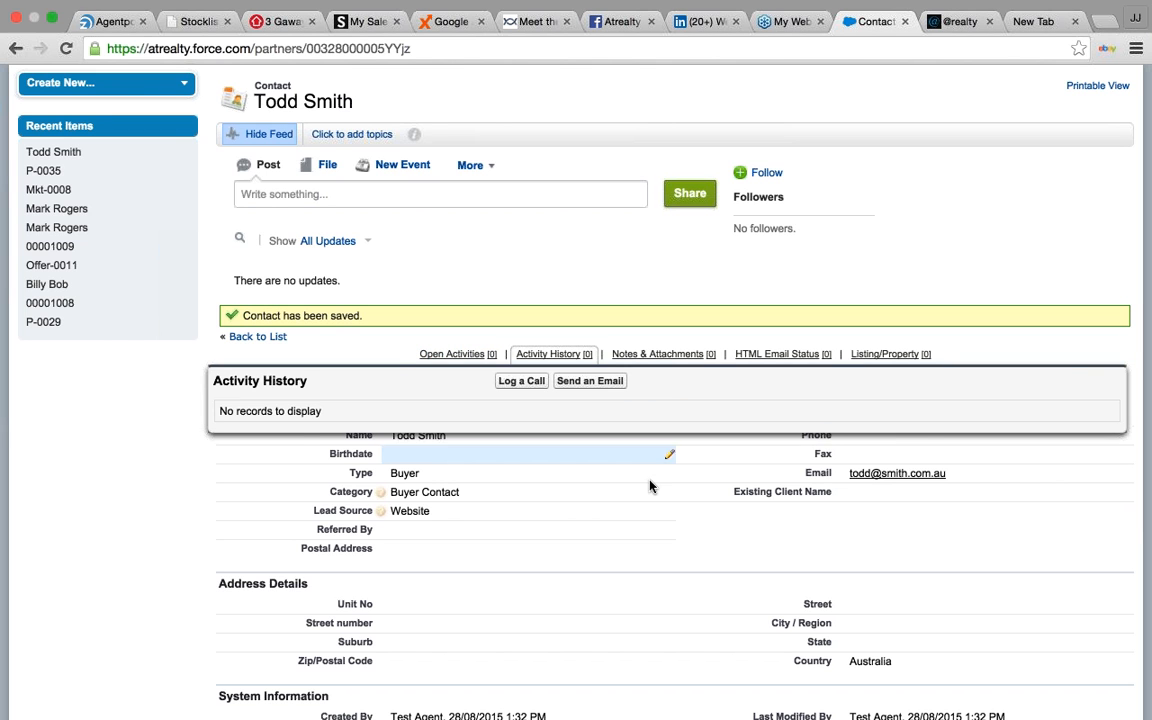
{"action": "left_click", "coordinate": [634, 400]}
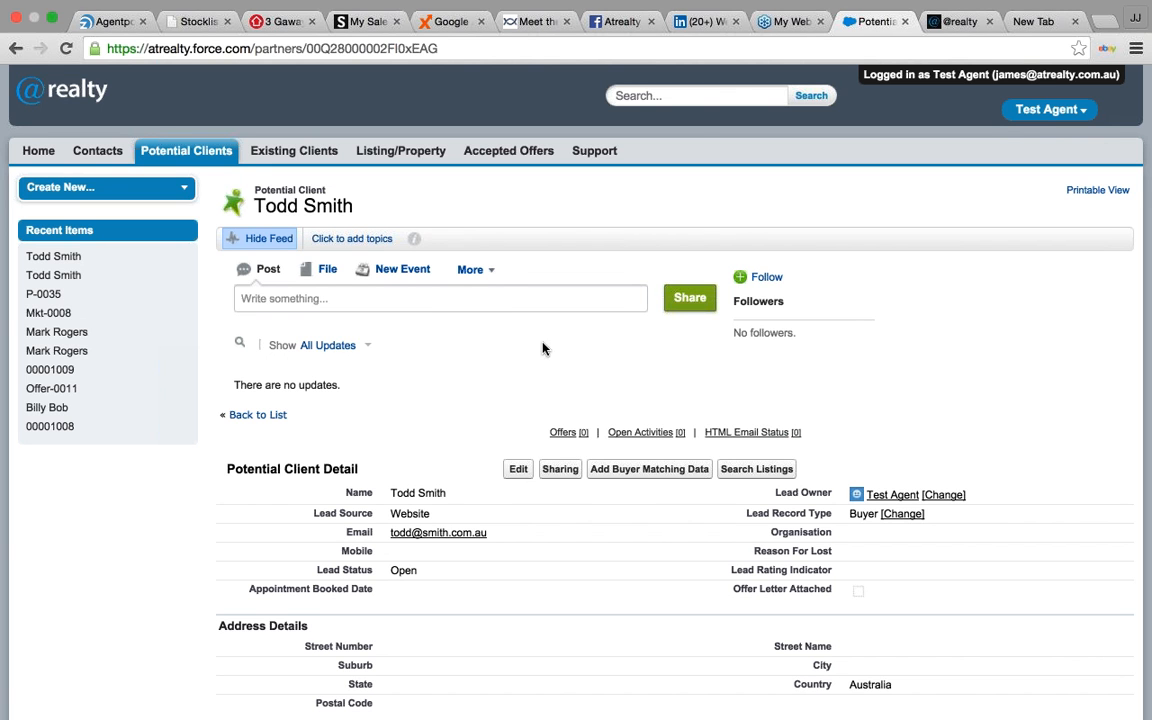
- Open the Add Buyer Matching Data form from the potential client's record
{"action": "scroll", "coordinate": [828, 391], "scroll_direction": "down", "scroll_amount": 1}
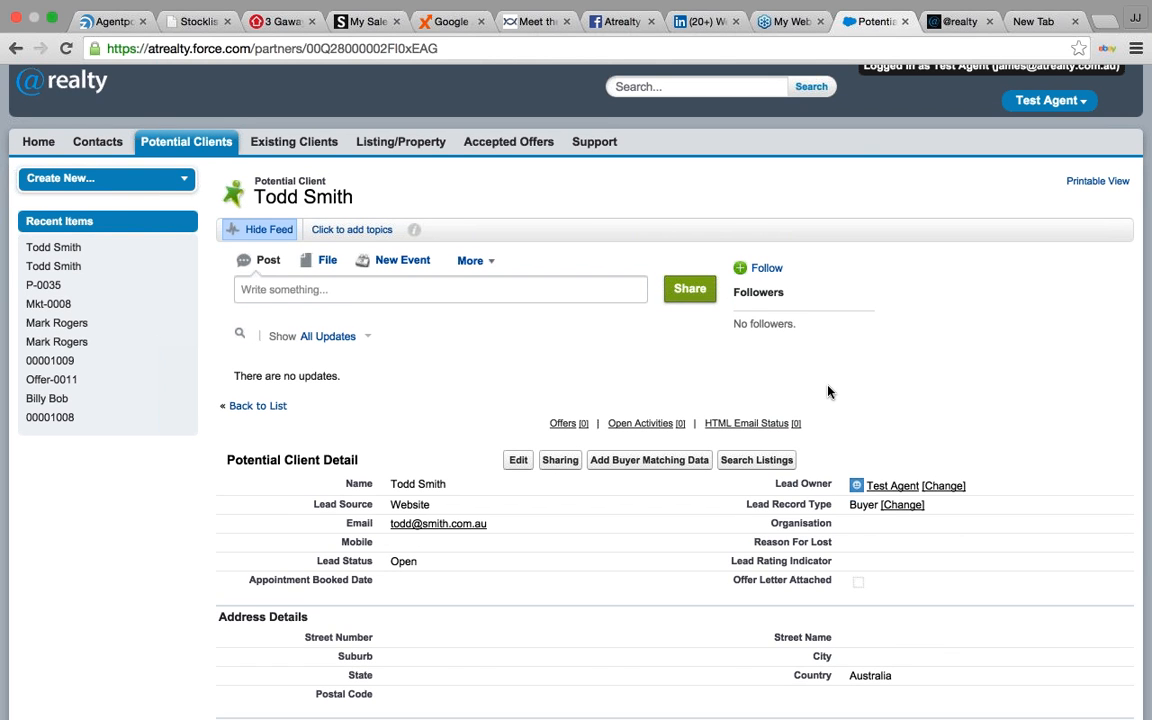
{"action": "left_click", "coordinate": [650, 458]}
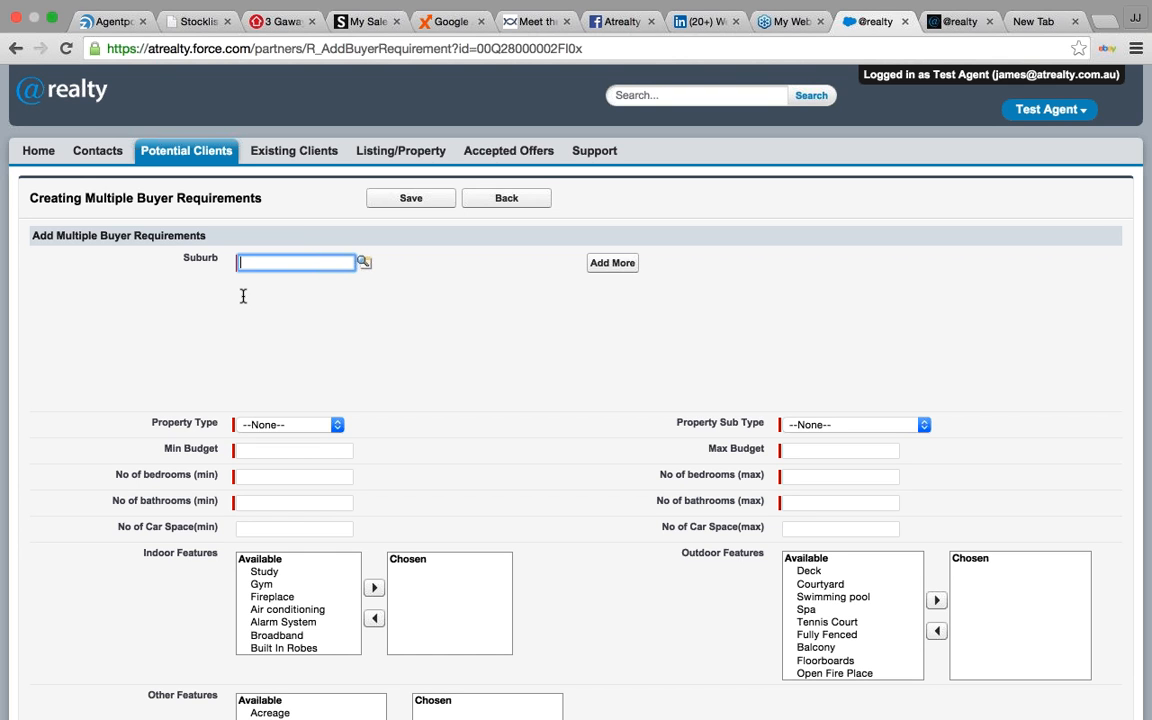
- Enter robina as the suburb with property type Residential Sale and sub type House
{"action": "type", "text": "robina"}
{"action": "left_click", "coordinate": [340, 426]}
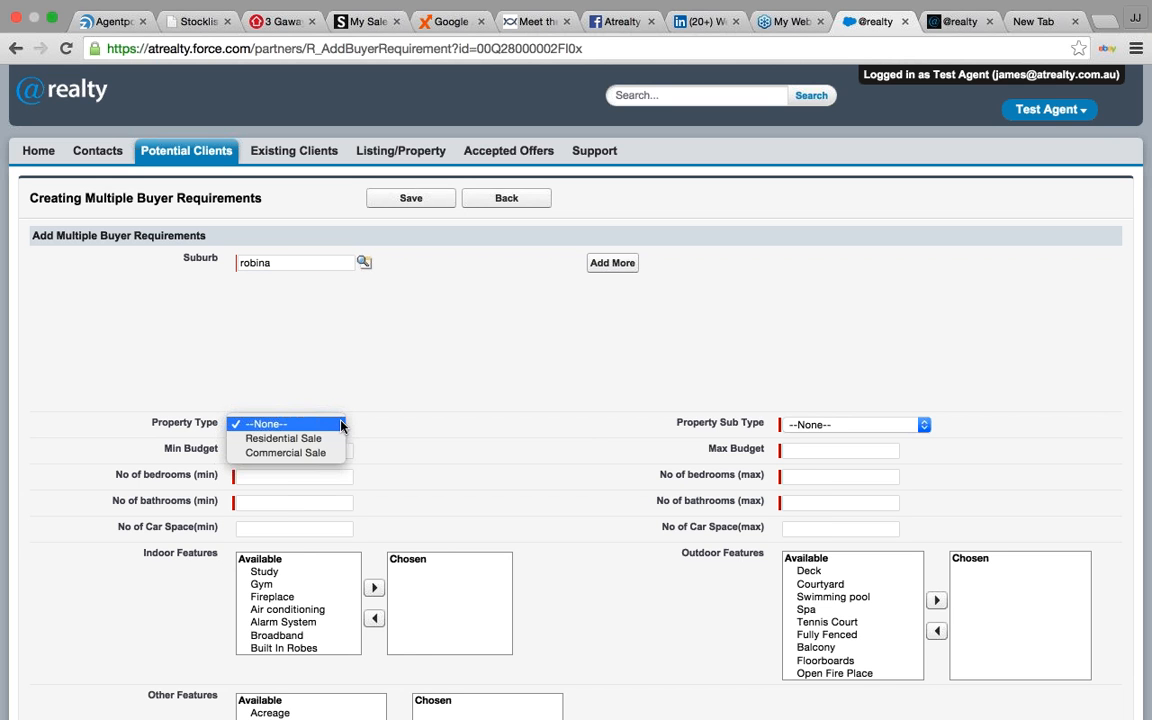
{"action": "left_click", "coordinate": [280, 440]}
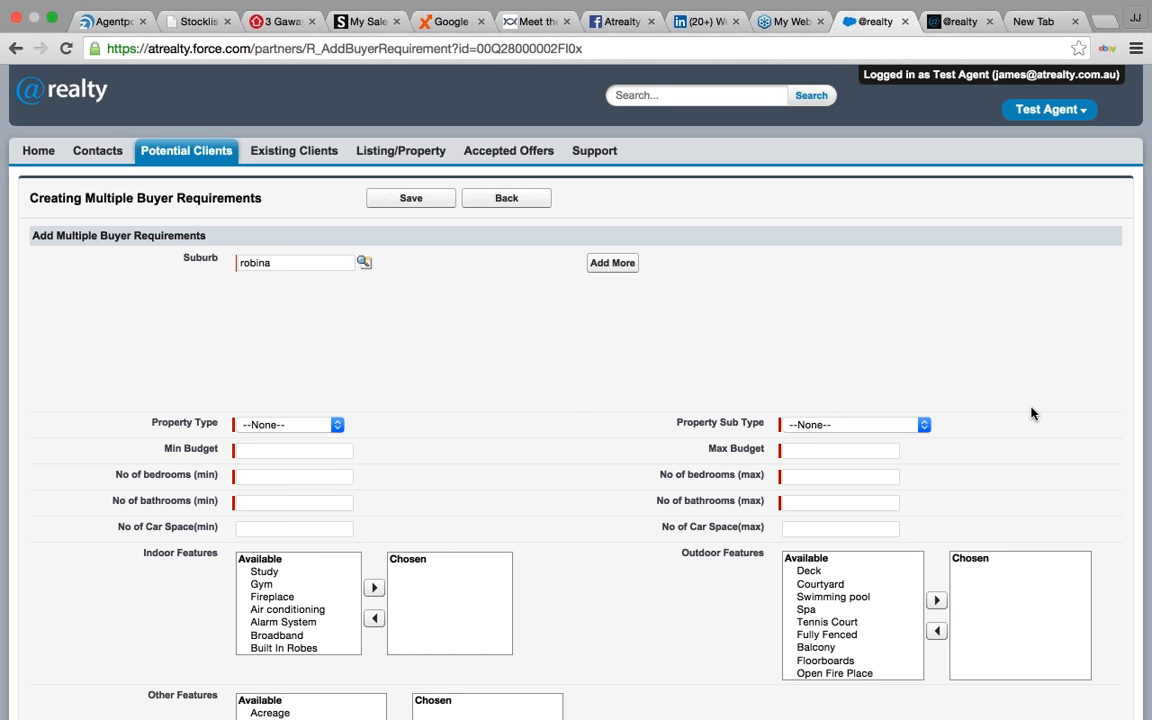
{"action": "left_click", "coordinate": [924, 426]}
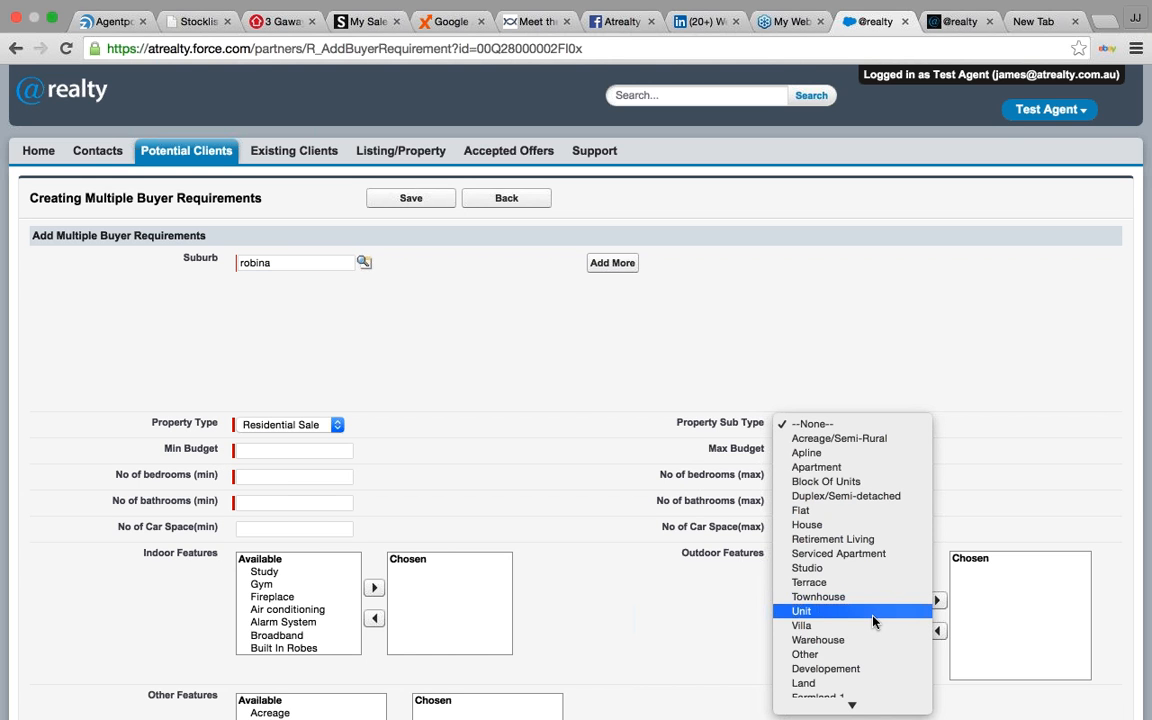
{"action": "left_click", "coordinate": [815, 524]}
- Set the budget to 300000–500000 and bedrooms to 2–4
{"action": "left_click", "coordinate": [306, 449]}
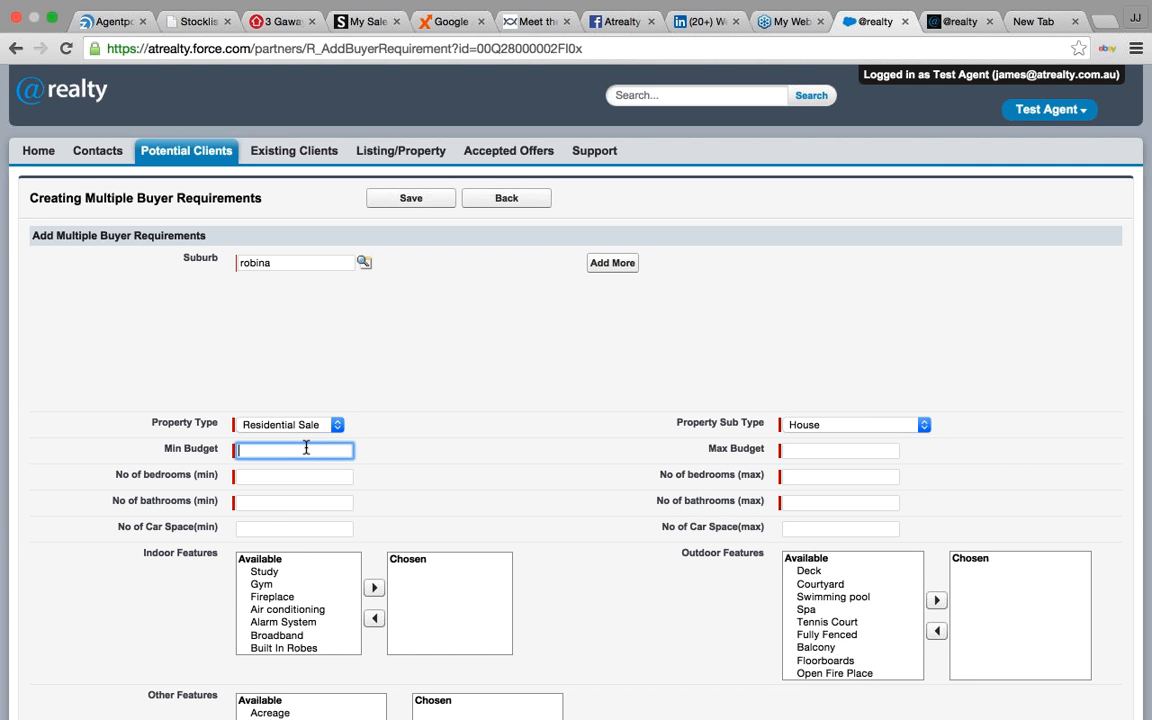
{"action": "type", "text": "300000"}
{"action": "key", "text": "Tab"}
{"action": "type", "text": "5"}
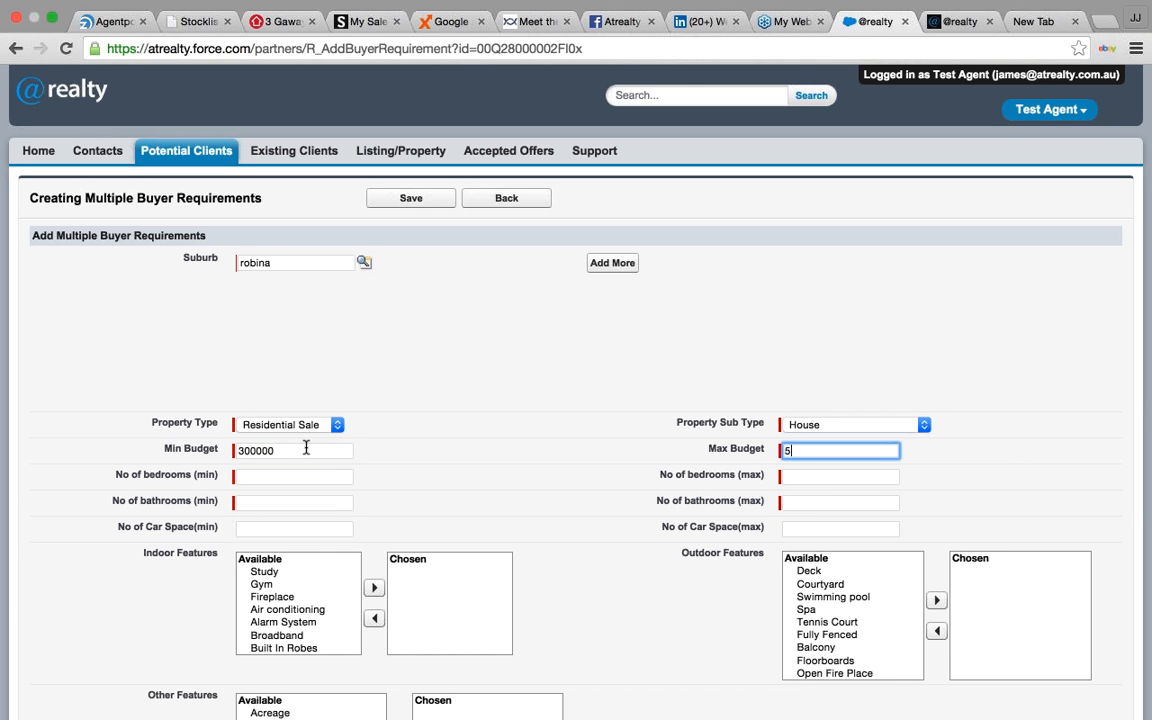
{"action": "type", "text": "00000"}
{"action": "left_click", "coordinate": [300, 470]}
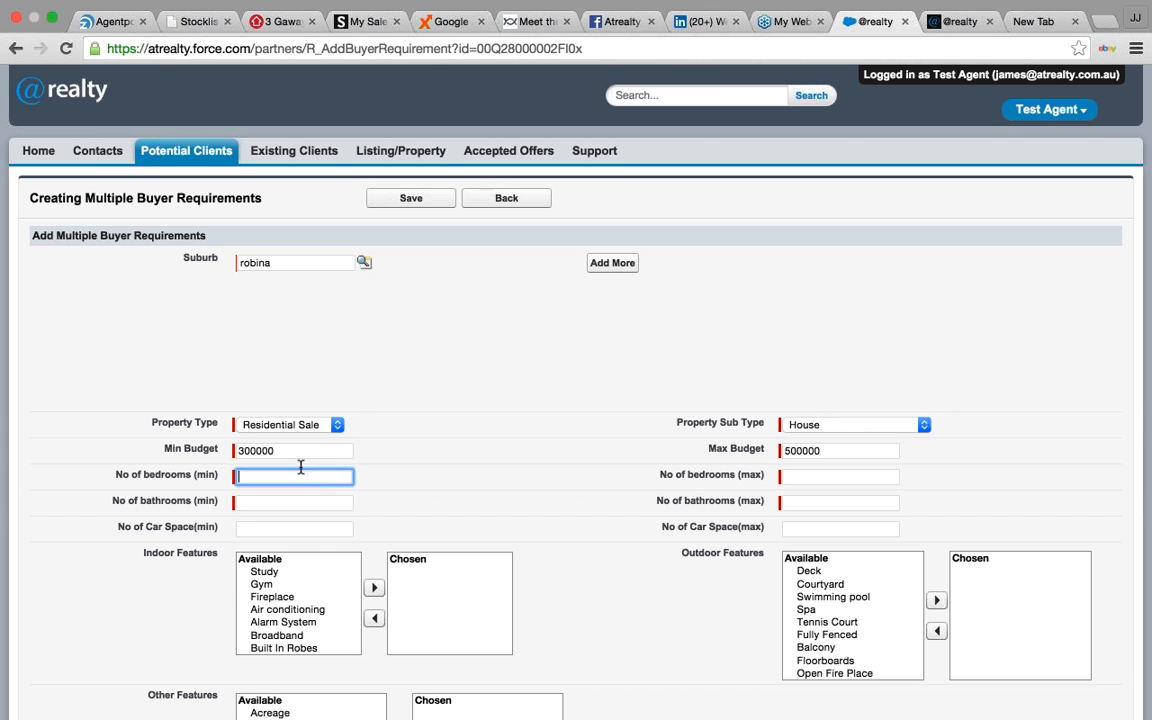
{"action": "type", "text": "2"}
{"action": "left_click", "coordinate": [791, 478]}
{"action": "type", "text": "4"}
- Set bathrooms to 1–3 and car spaces to 1–2
{"action": "left_click", "coordinate": [319, 501]}
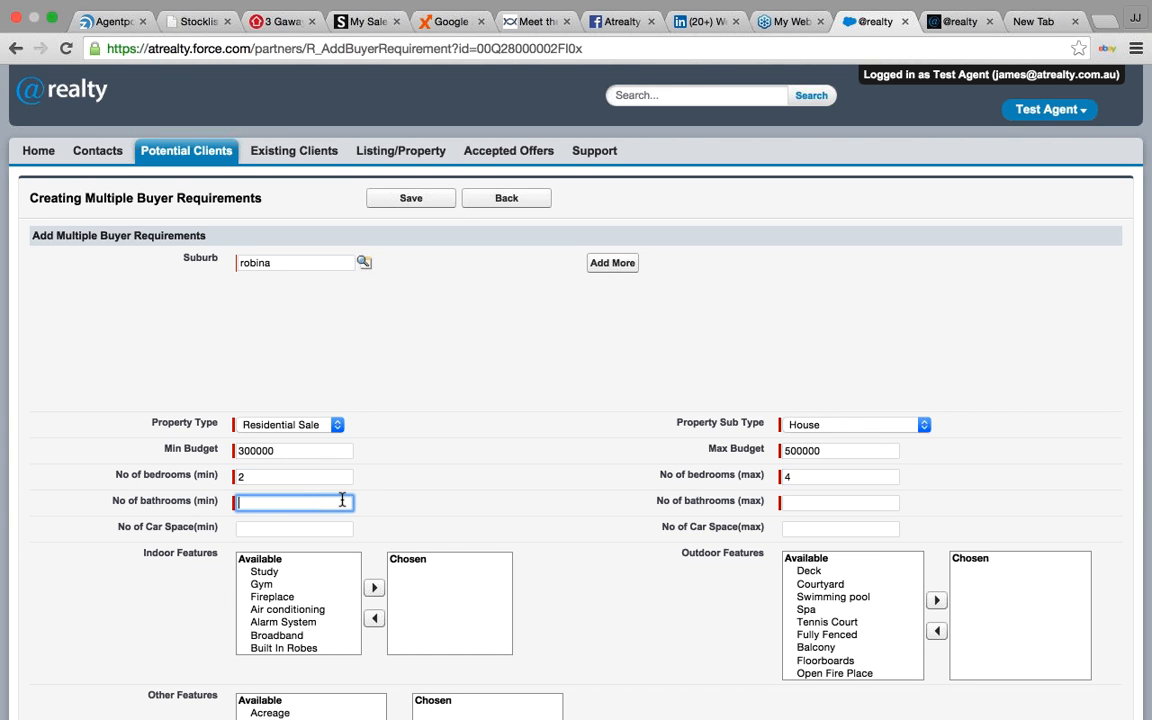
{"action": "type", "text": "1"}
{"action": "left_click", "coordinate": [814, 502]}
{"action": "type", "text": "3"}
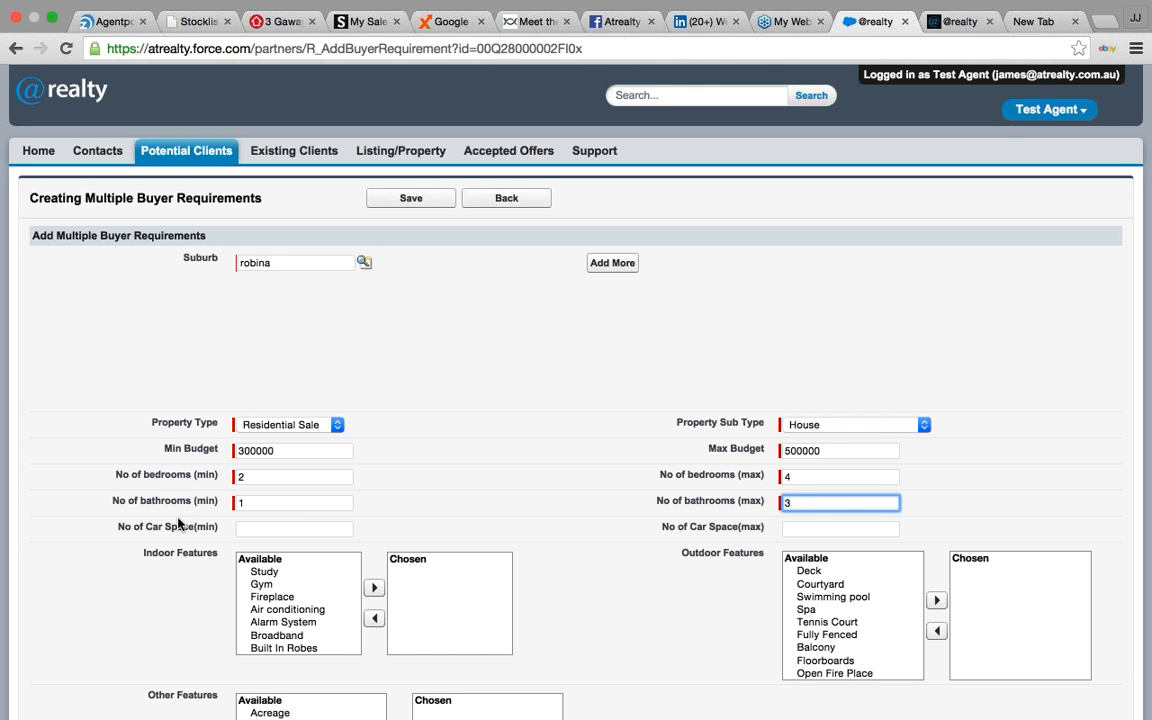
{"action": "left_click", "coordinate": [262, 527]}
{"action": "type", "text": "1"}
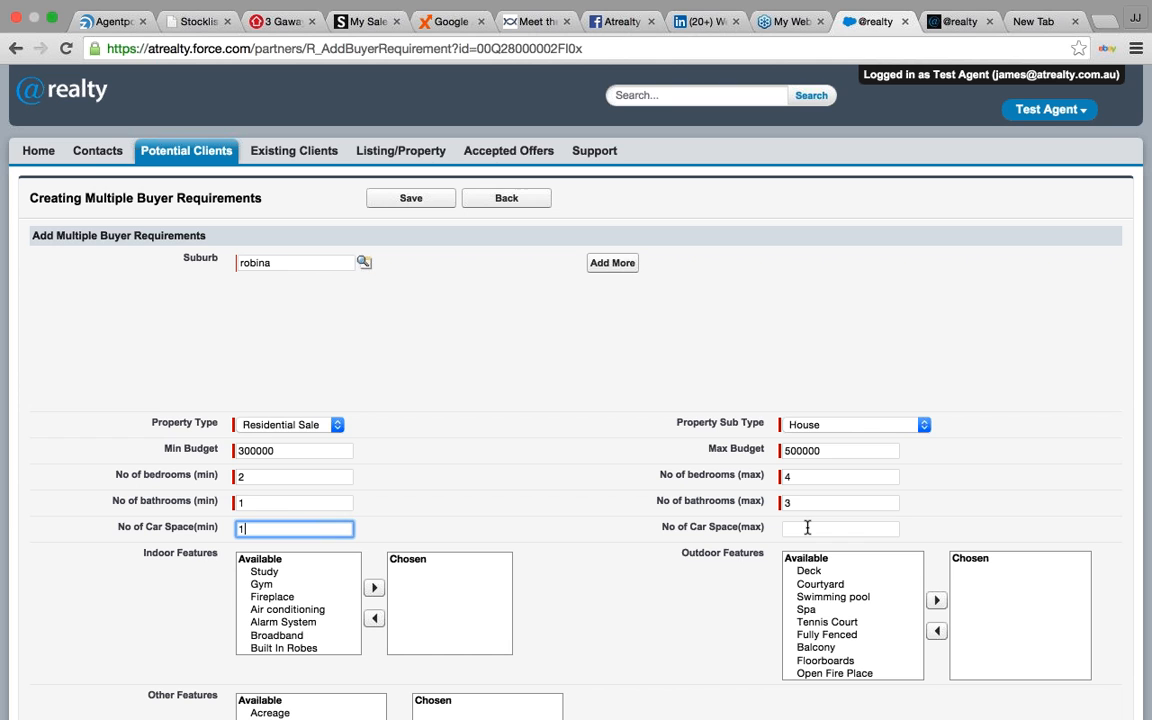
{"action": "left_click", "coordinate": [807, 527]}
{"action": "type", "text": "2"}
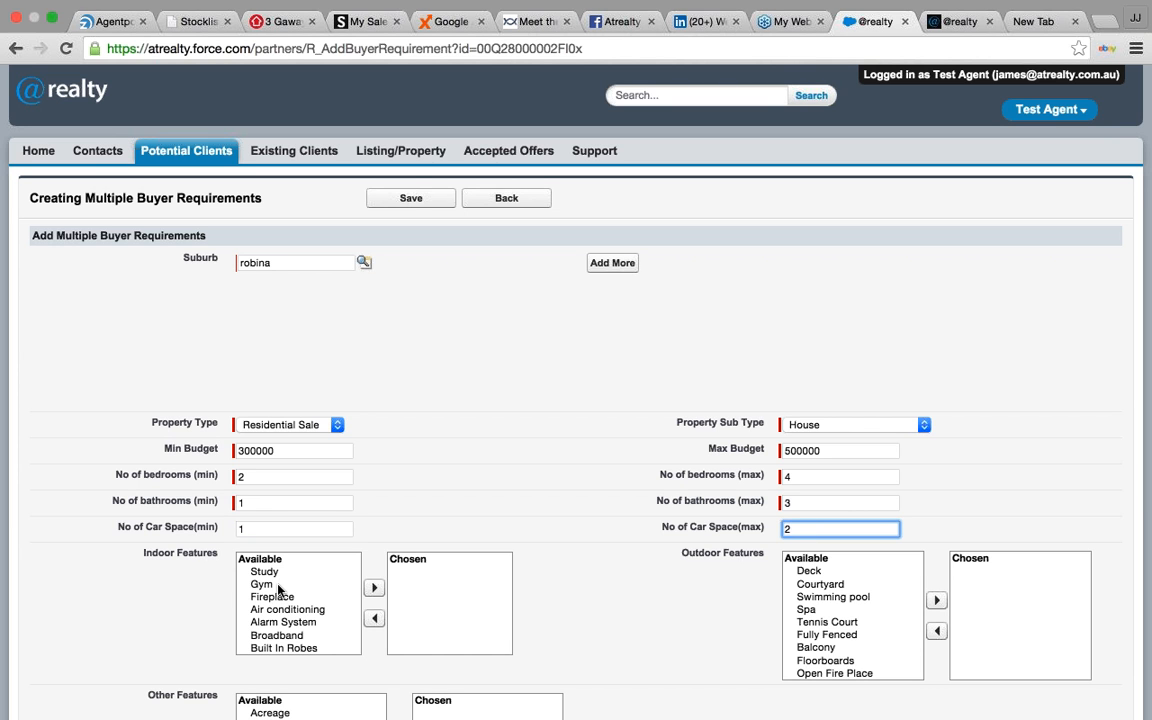
- Move Pool In Ground to the chosen outdoor features and save the requirement
{"action": "left_click", "coordinate": [280, 586]}
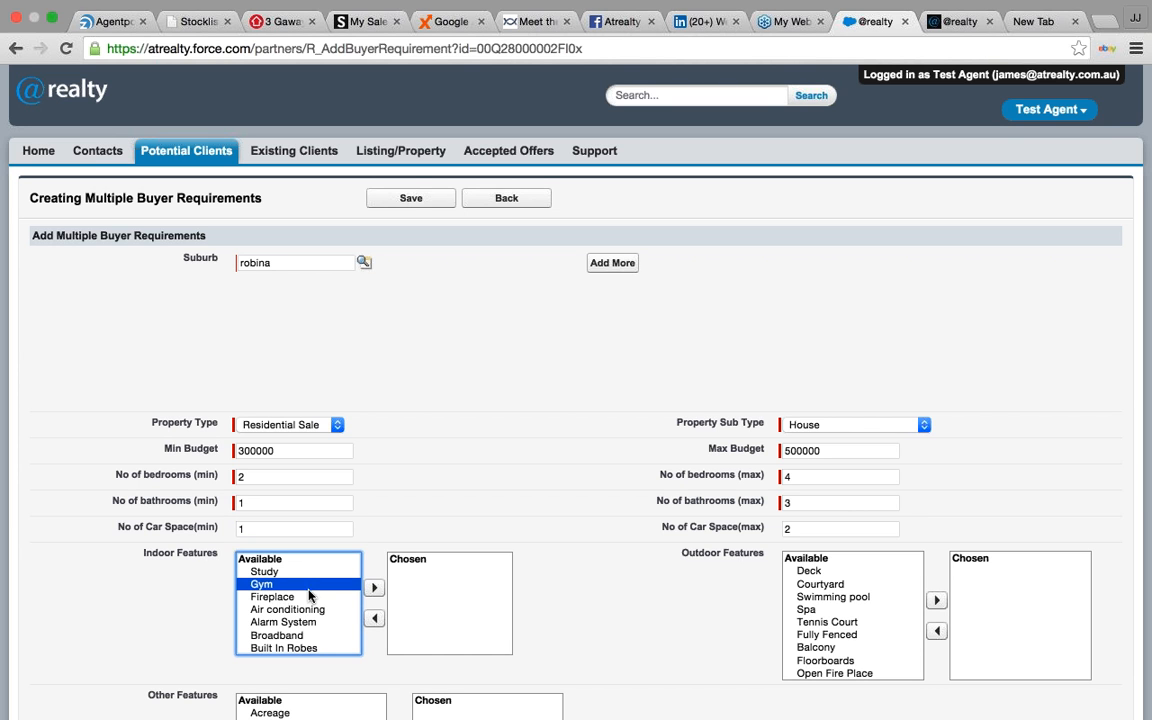
{"action": "left_click", "coordinate": [310, 596]}
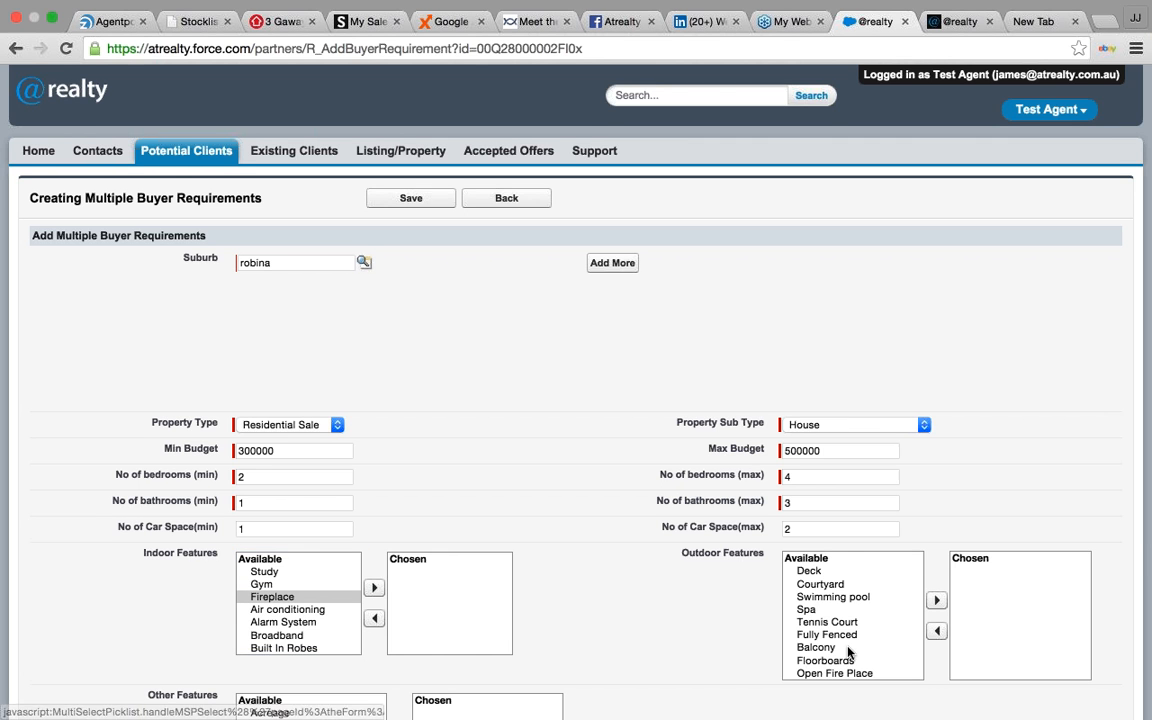
{"action": "scroll", "coordinate": [848, 652], "scroll_direction": "down", "scroll_amount": 3}
{"action": "left_click", "coordinate": [827, 622]}
{"action": "left_click", "coordinate": [936, 600]}
{"action": "scroll", "coordinate": [689, 572], "scroll_direction": "down", "scroll_amount": 3}
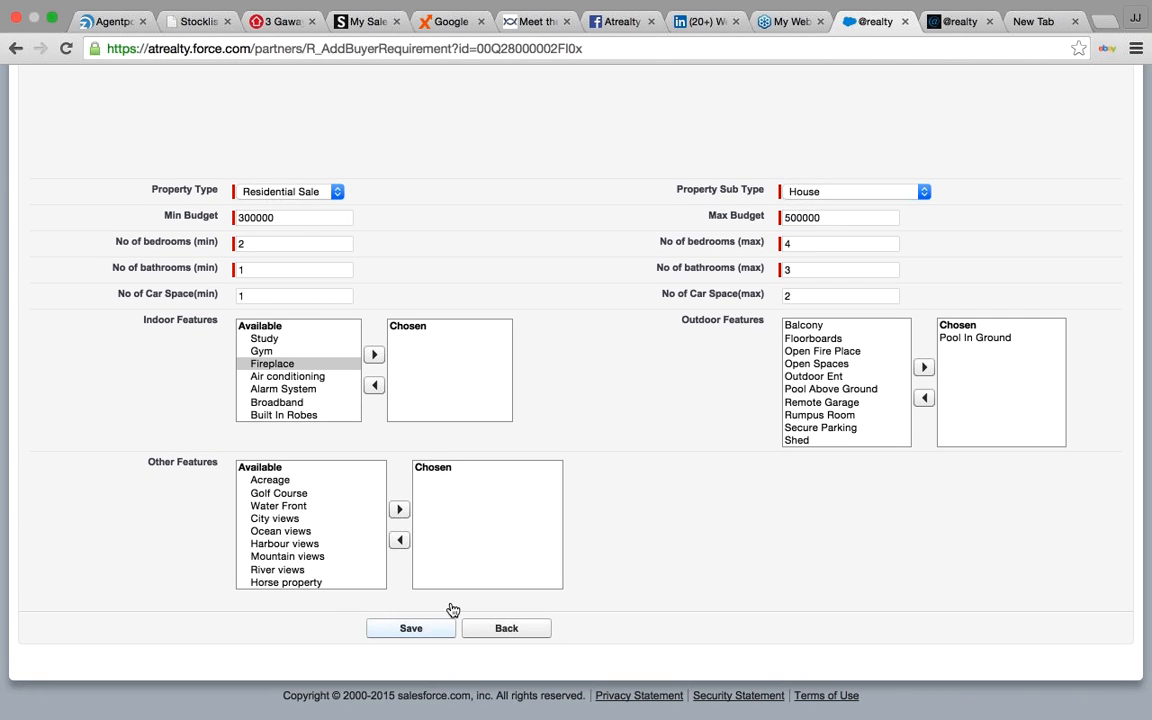
{"action": "left_click", "coordinate": [447, 624]}
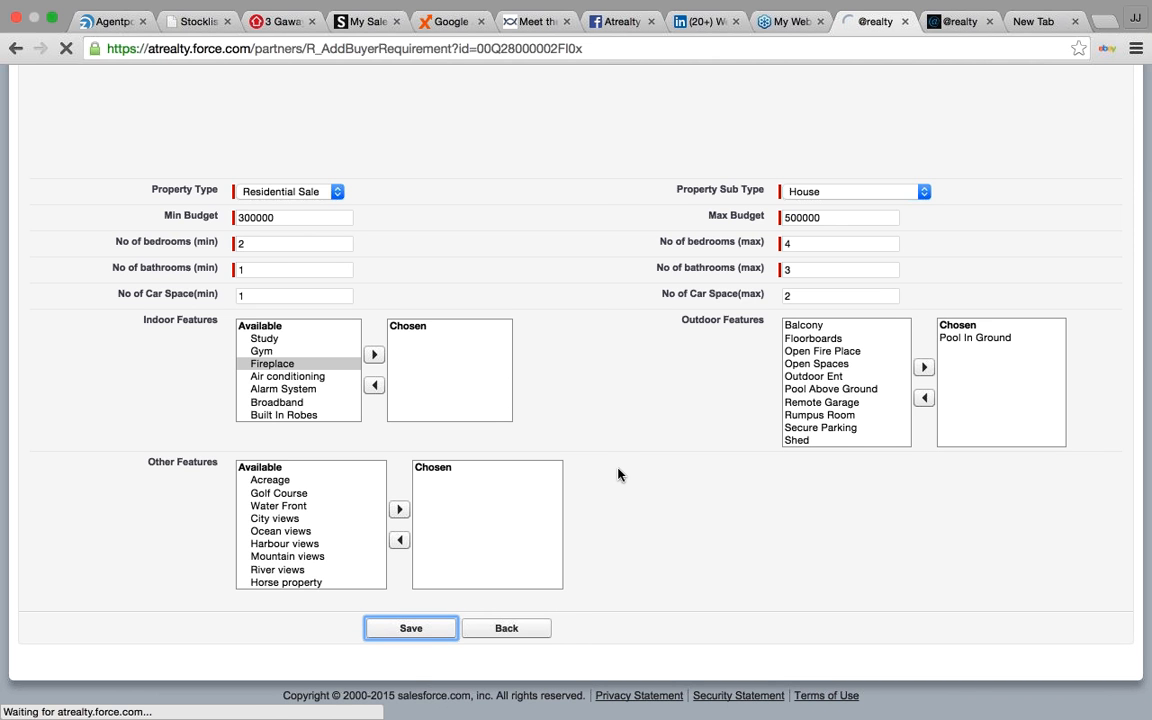
- Scroll the client record to confirm Robina requirement REQ-0083 under Buyer Requirements
{"action": "scroll", "coordinate": [617, 473], "scroll_direction": "down", "scroll_amount": 10}
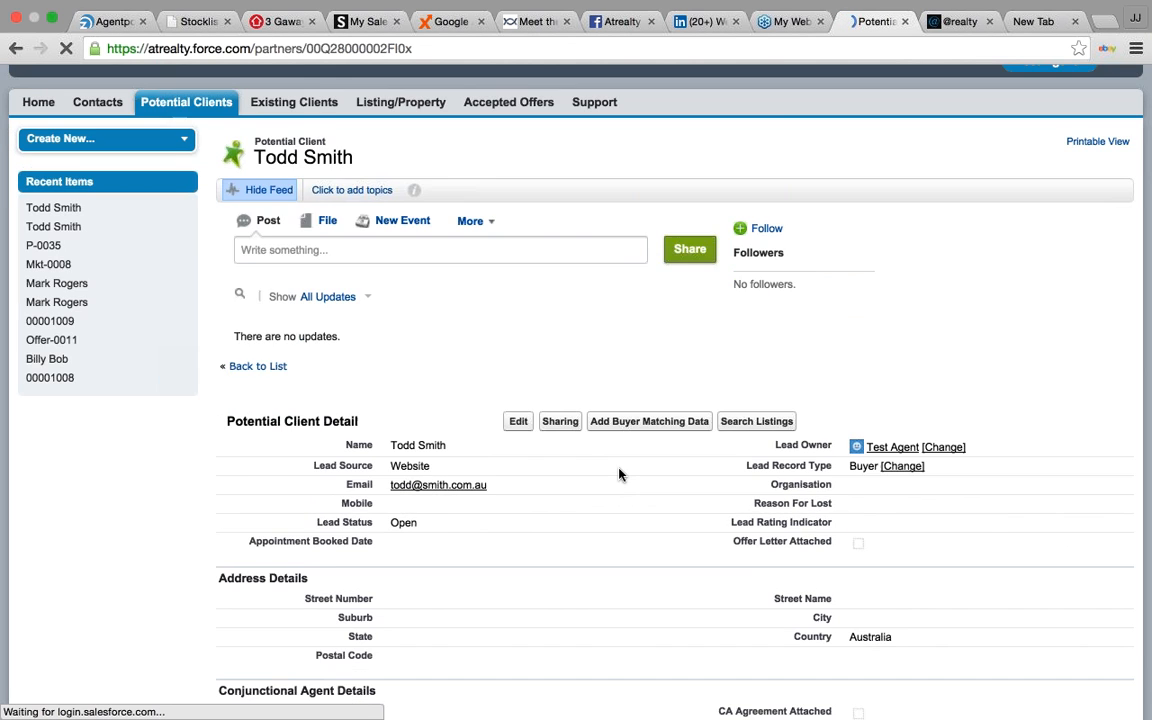
{"action": "key", "text": "XF86AudioLowerVolume"}
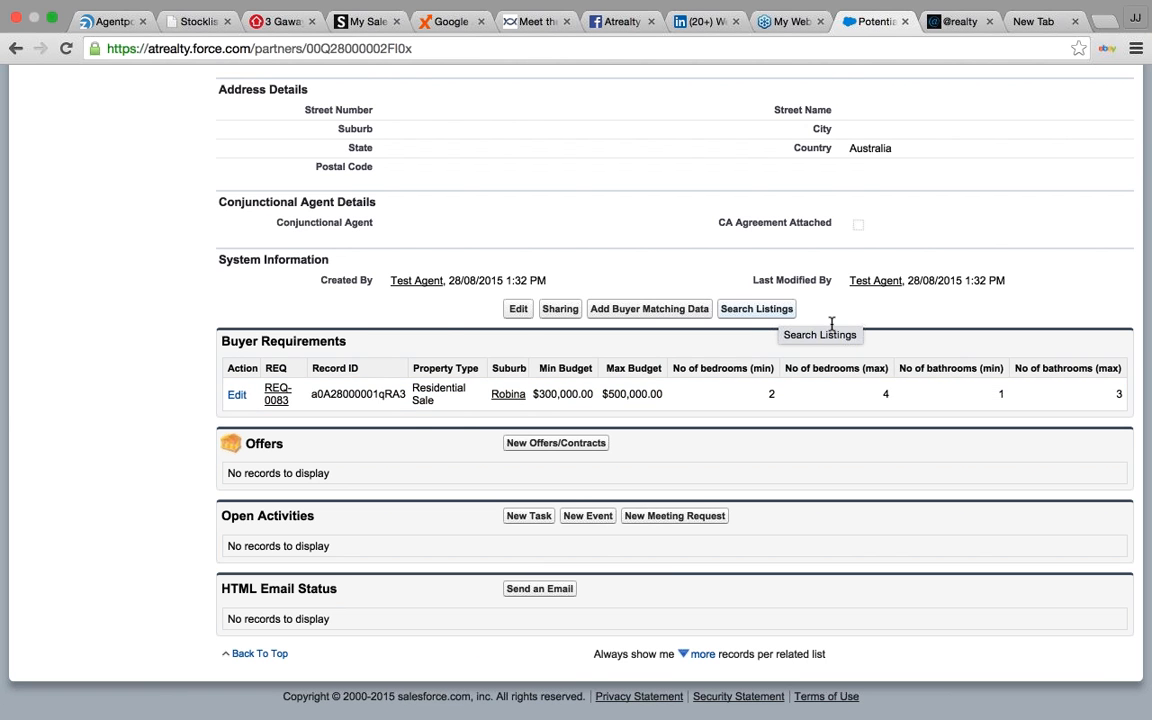
{"action": "scroll", "coordinate": [831, 323], "scroll_direction": "up", "scroll_amount": 5}
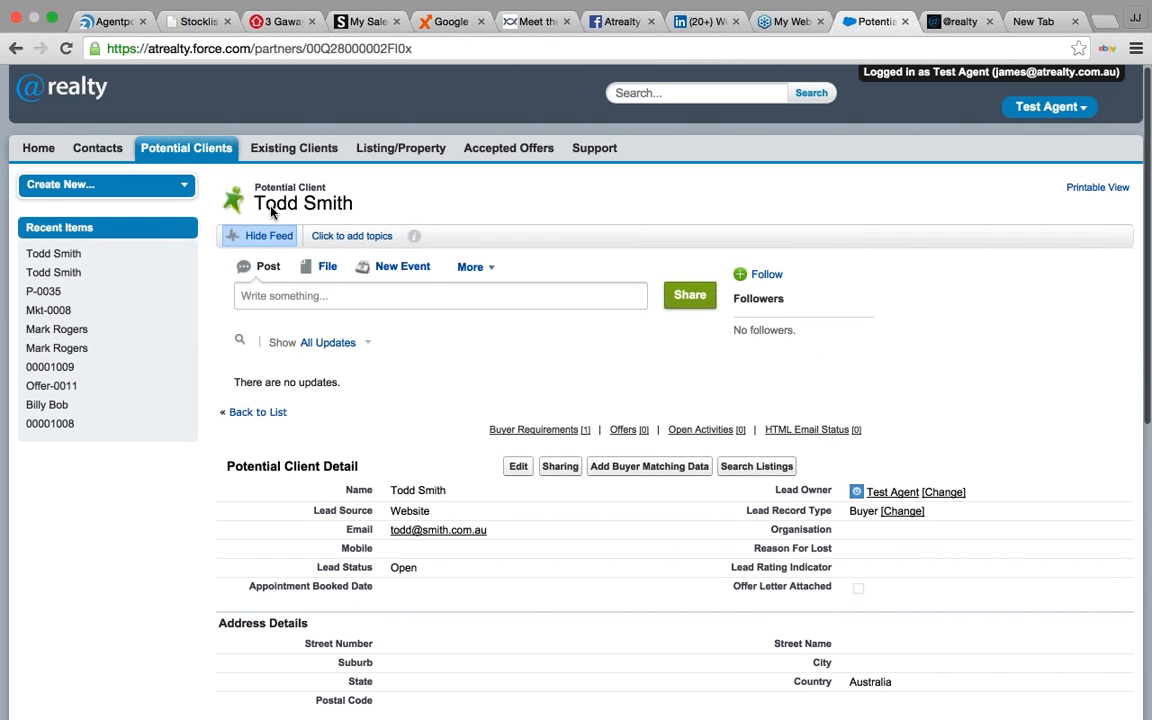
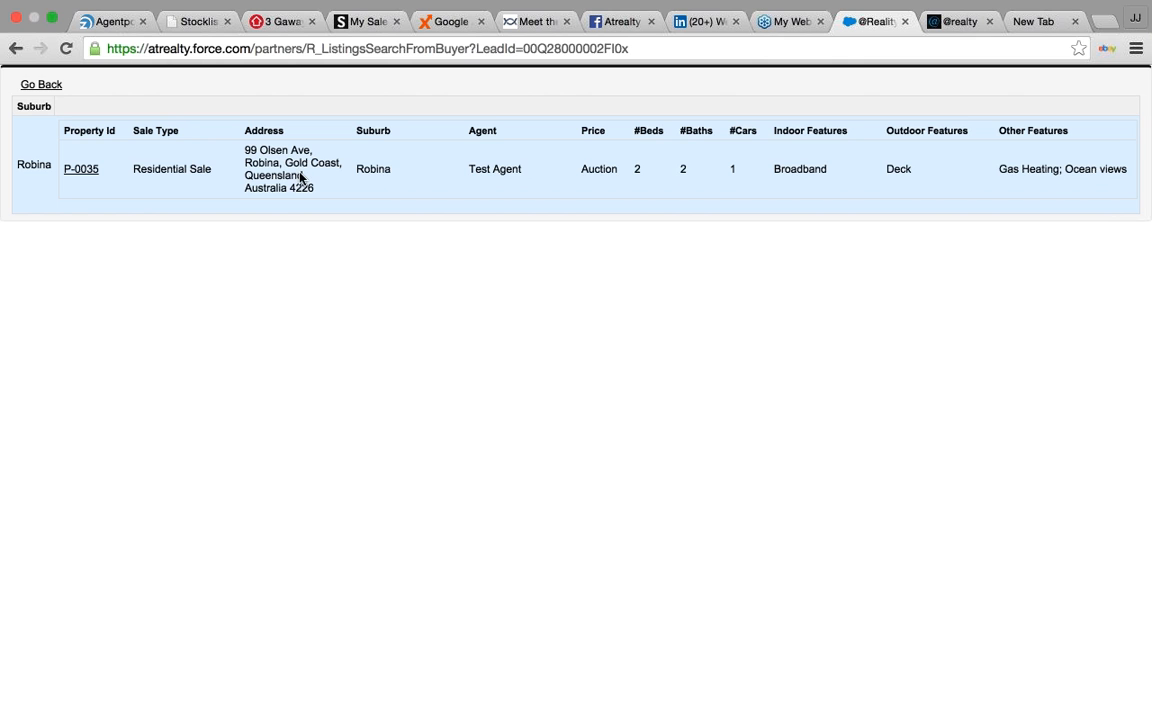
- Leave the listing search results and go back to the buyer's Potential Client page
{"action": "left_click_drag", "start_coordinate": [467, 166], "coordinate": [530, 168]}
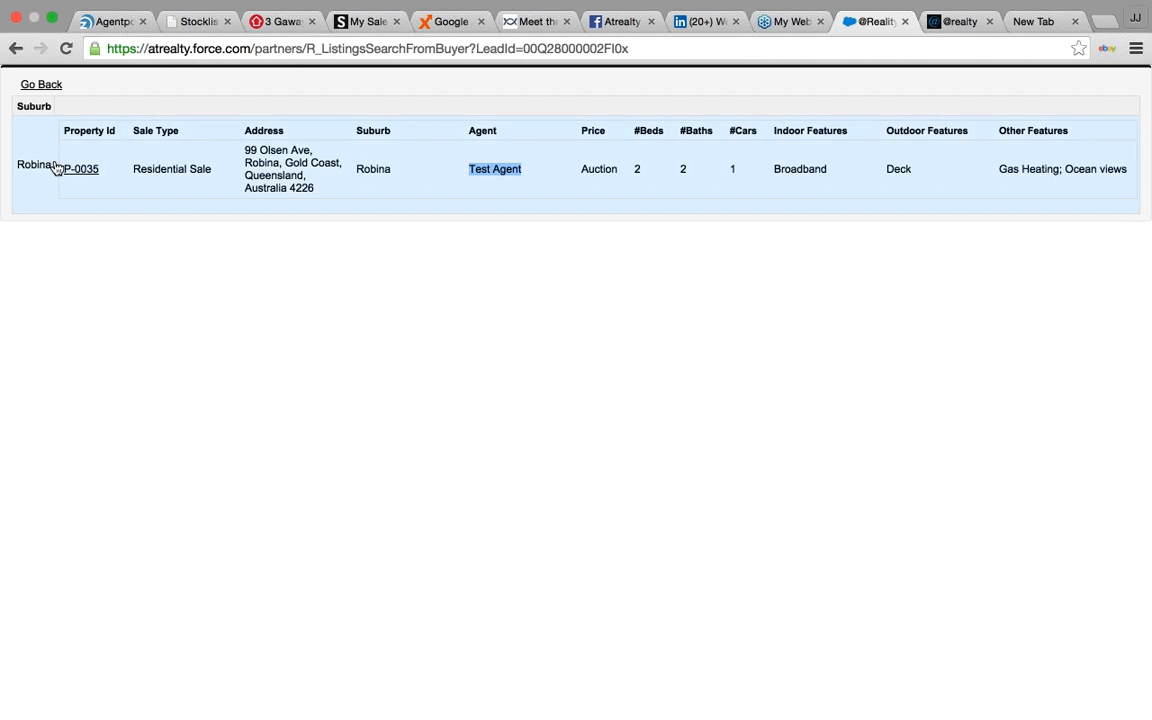
{"action": "left_click", "coordinate": [38, 87]}
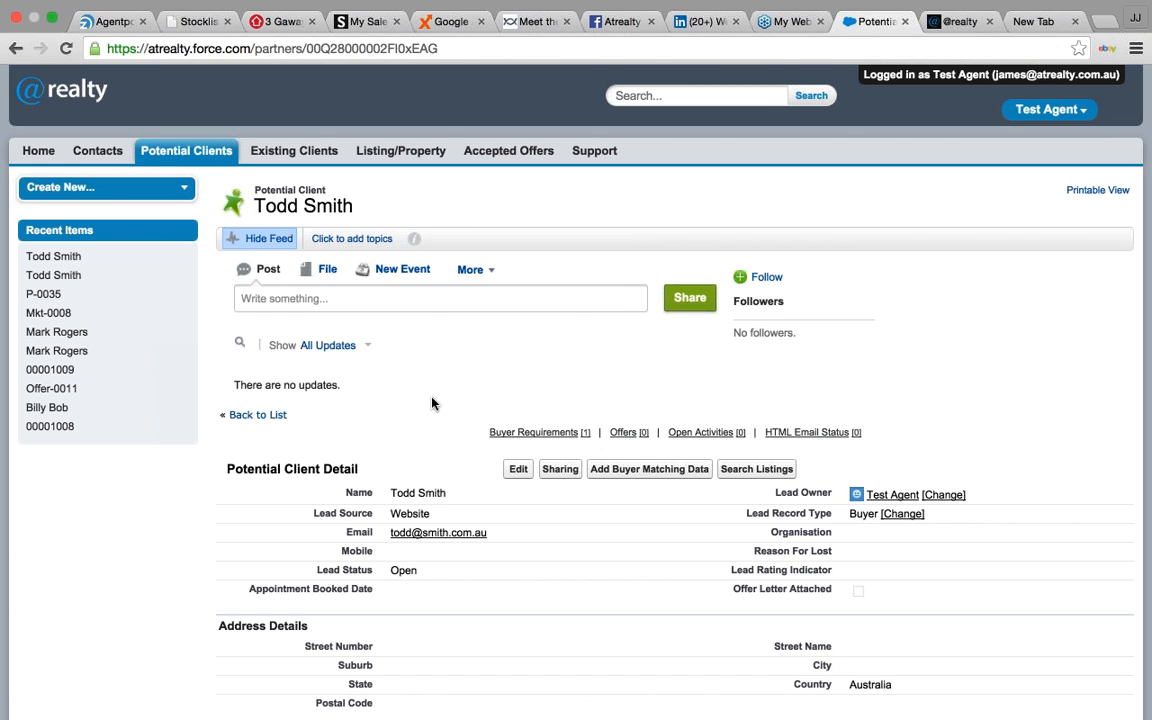
- Start a new offer for the buyer with amount 375000 on listing P-0035
{"action": "scroll", "coordinate": [434, 416], "scroll_direction": "down", "scroll_amount": 10}
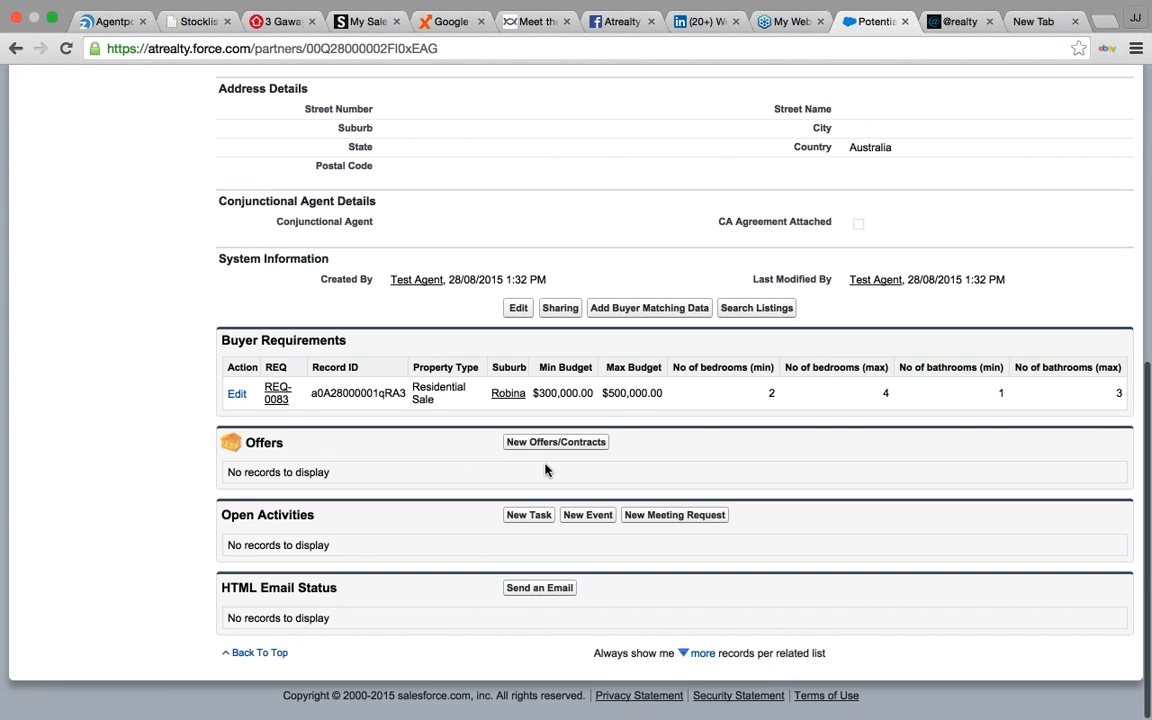
{"action": "left_click", "coordinate": [576, 448]}
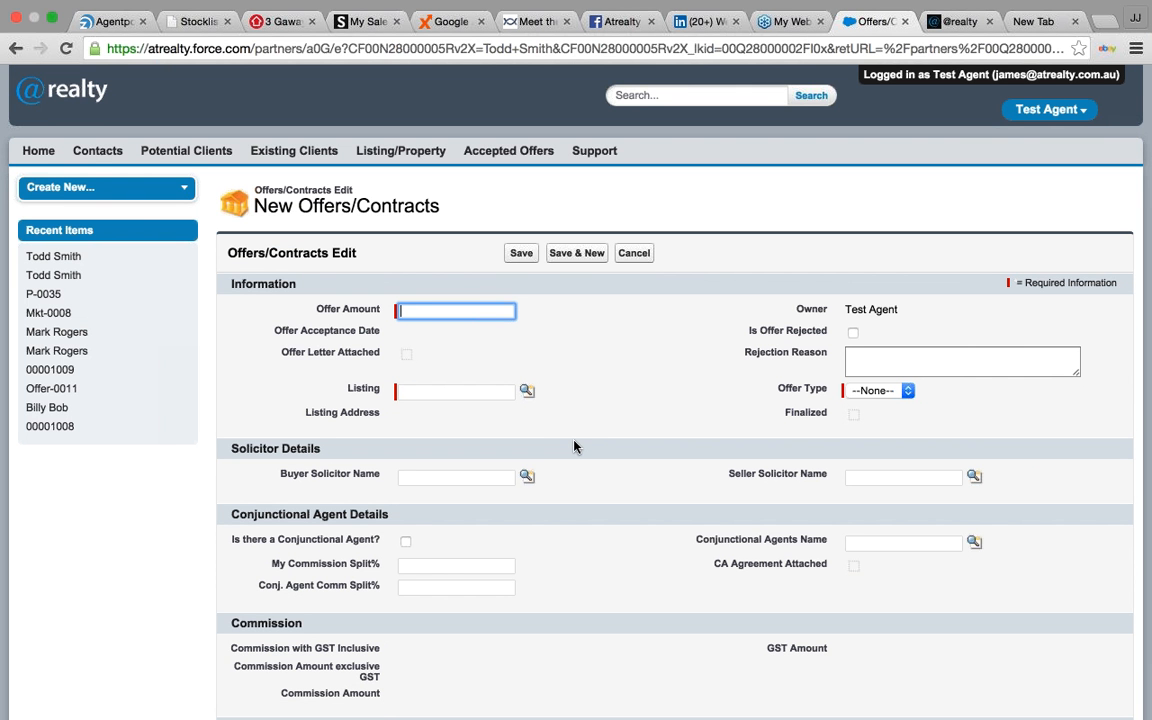
{"action": "type", "text": "375000"}
{"action": "left_click", "coordinate": [529, 392]}
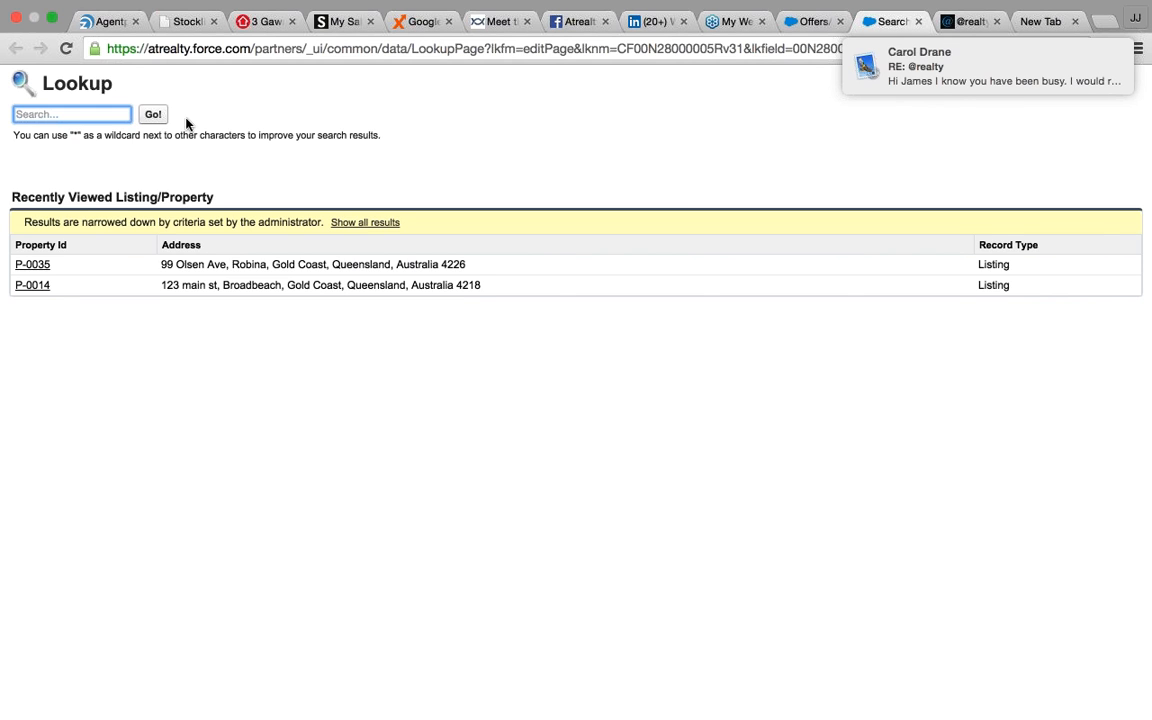
{"action": "left_click", "coordinate": [41, 265]}
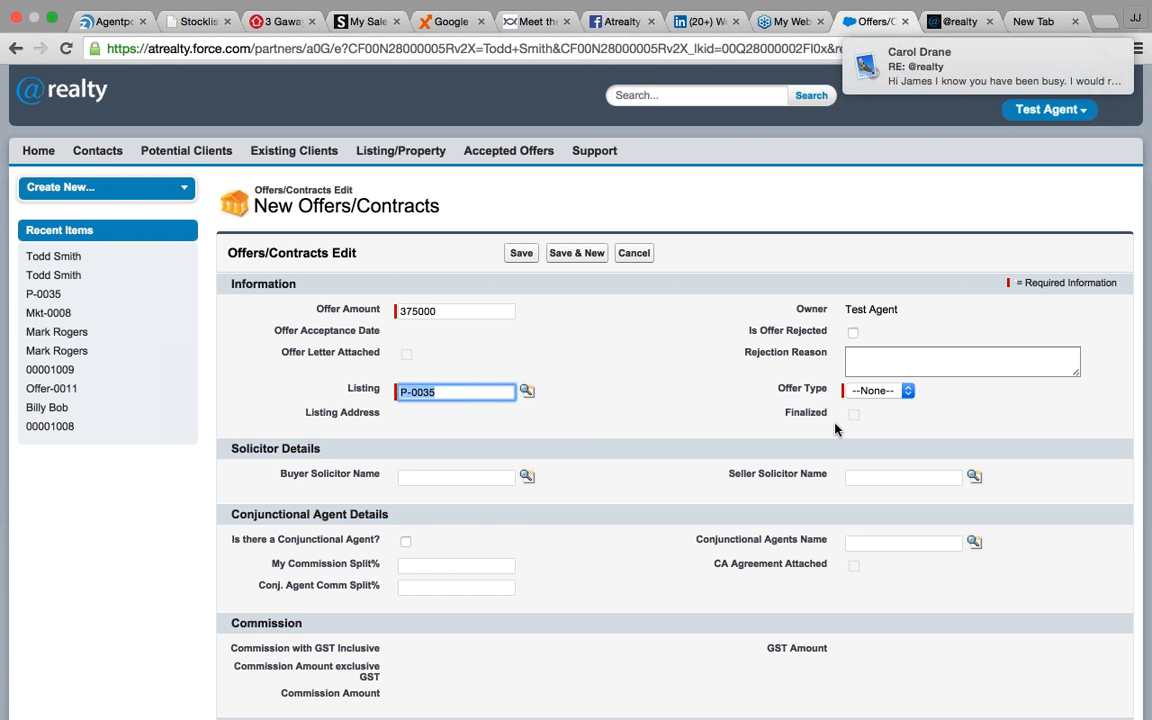
{"action": "scroll", "coordinate": [707, 465], "scroll_direction": "down", "scroll_amount": 3}
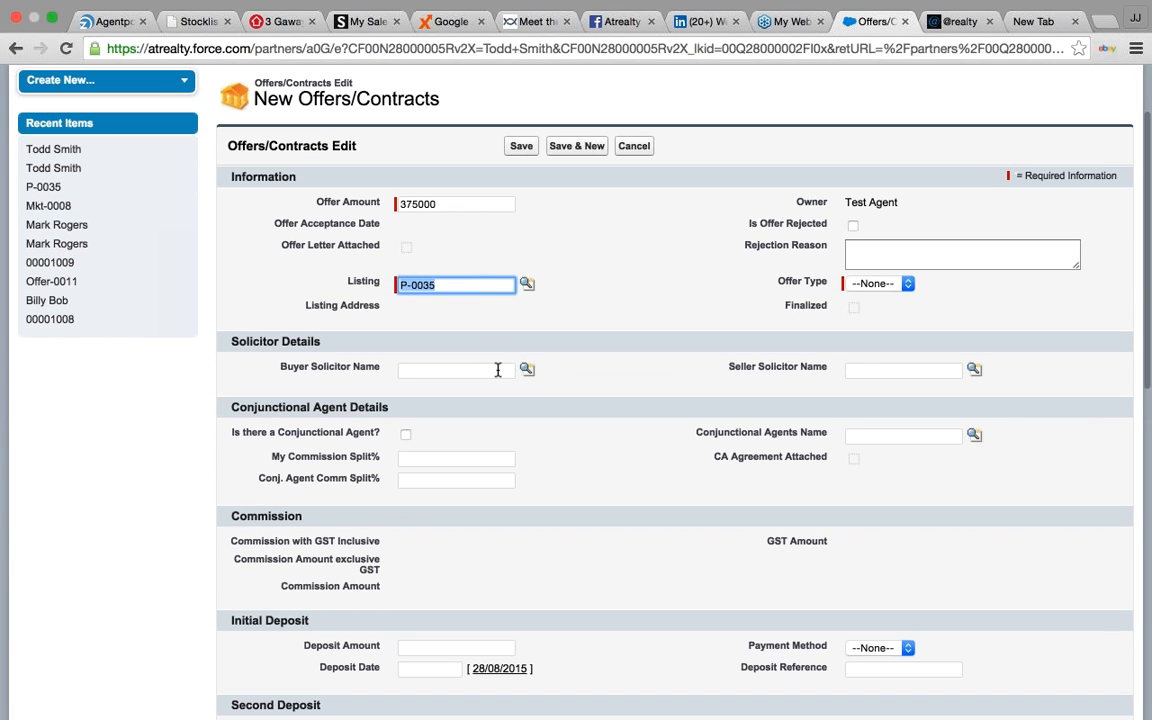
{"action": "left_click", "coordinate": [497, 370]}
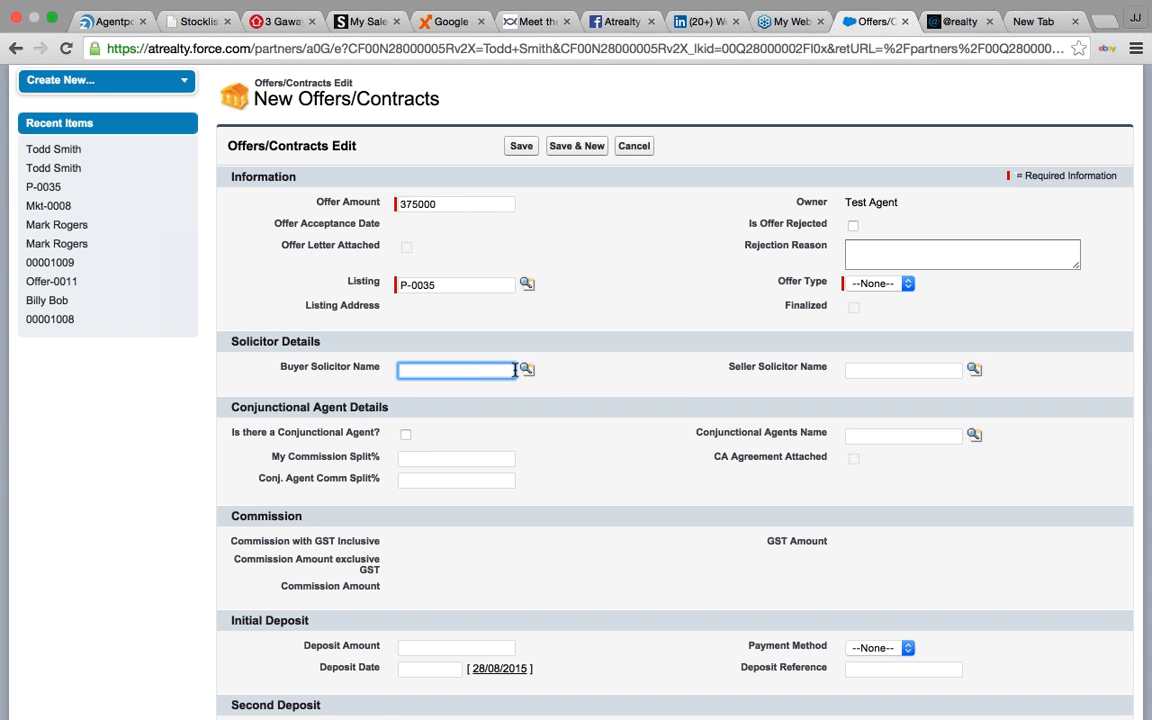
- Pick the same solicitor contact as both buyer and seller solicitor
{"action": "left_click", "coordinate": [526, 369]}
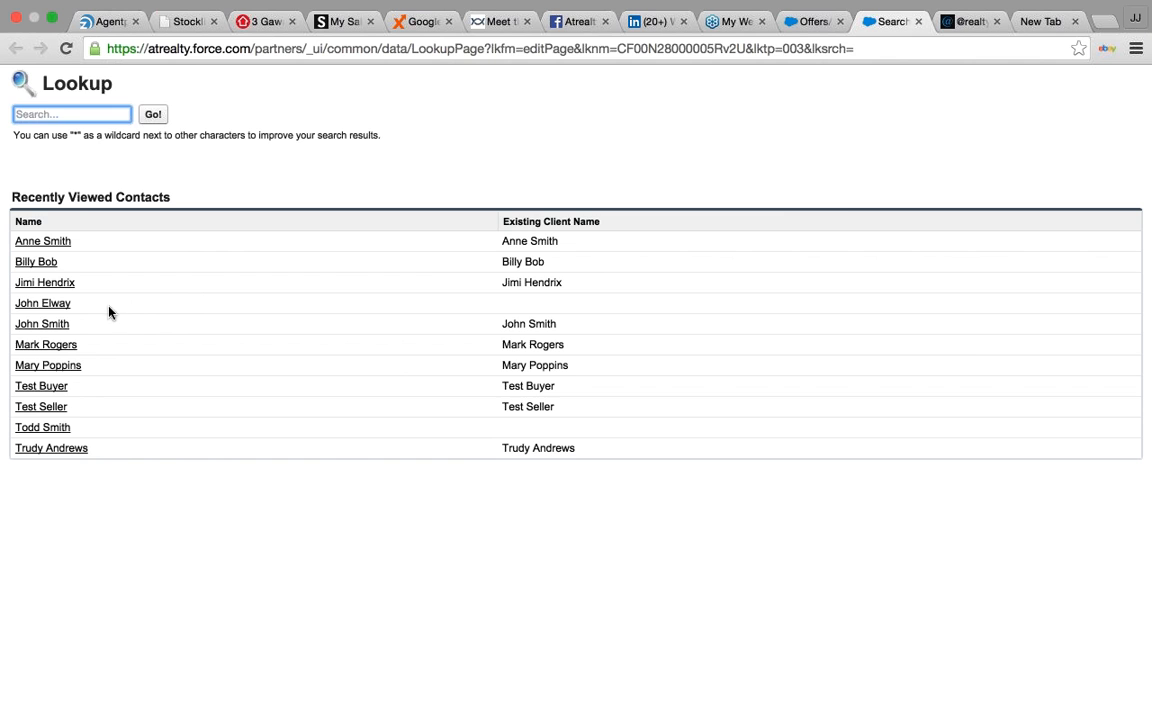
{"action": "left_click", "coordinate": [66, 312]}
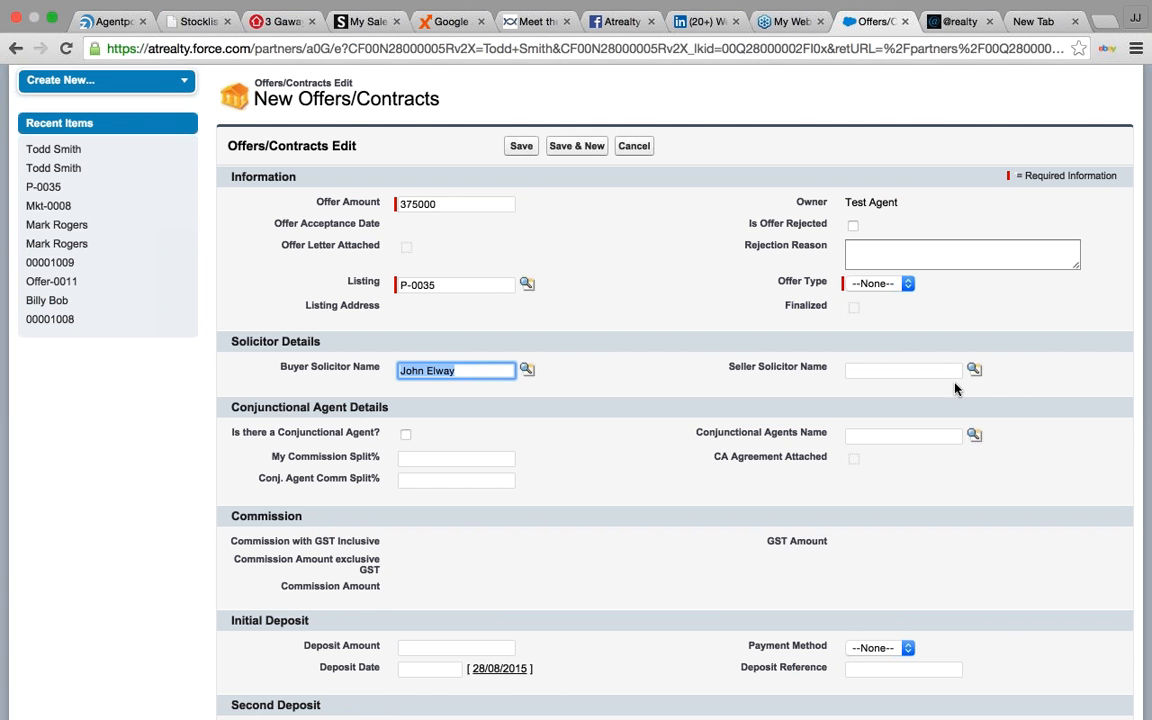
{"action": "left_click", "coordinate": [974, 370]}
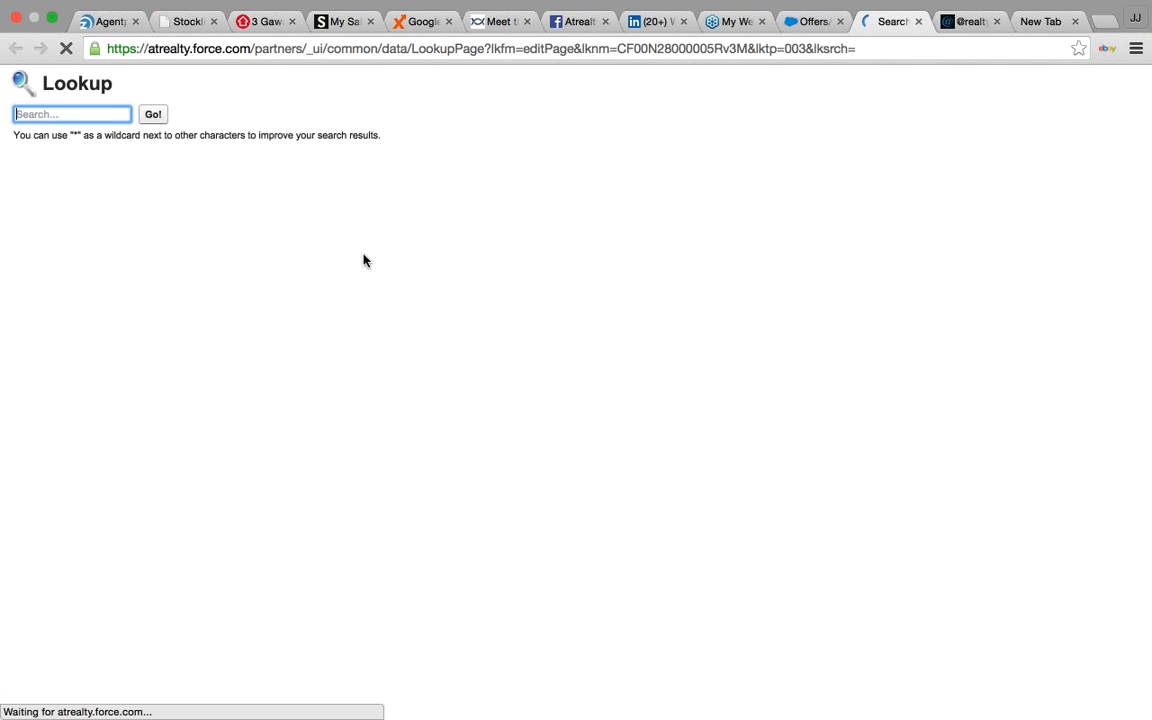
{"action": "left_click", "coordinate": [64, 306]}
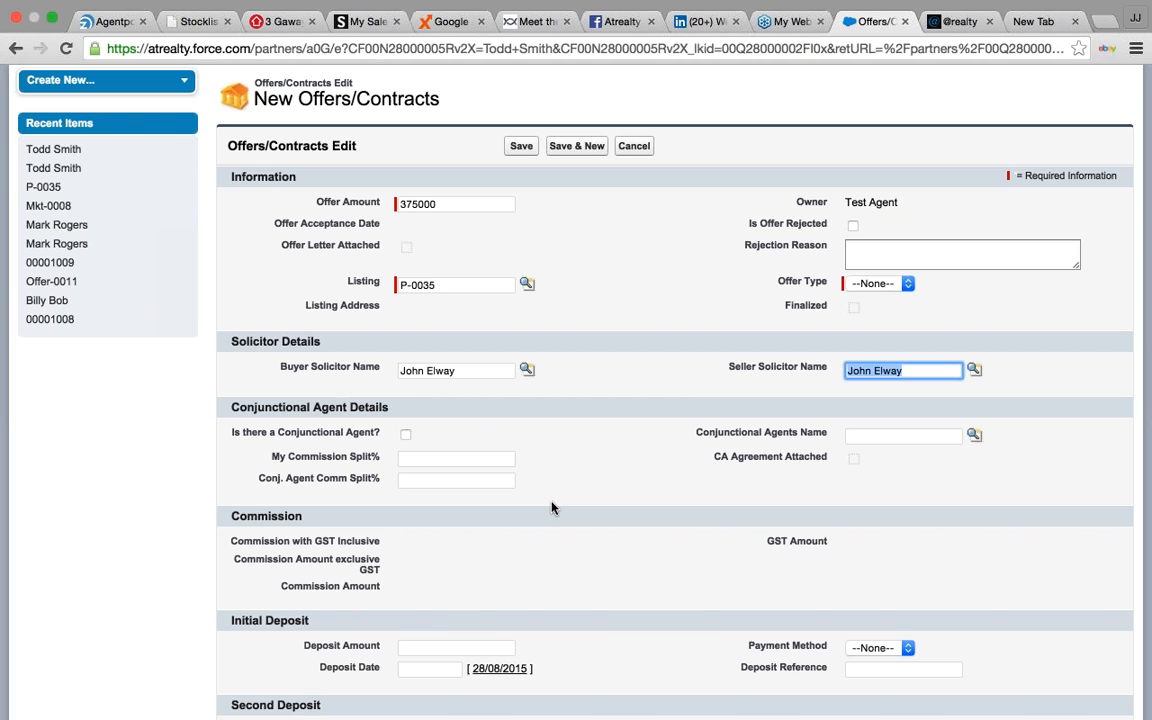
- Tick the Conjunctional Agent option, then clear it again so it stays unticked
{"action": "left_click", "coordinate": [405, 436]}
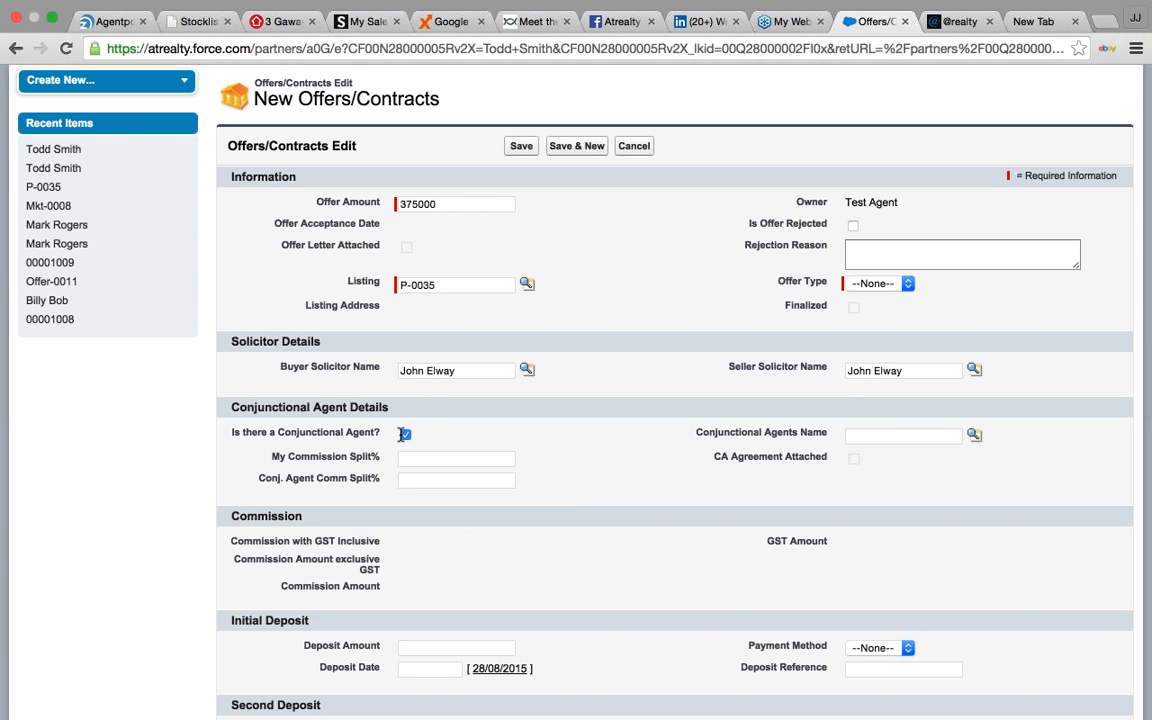
{"action": "left_click", "coordinate": [410, 458]}
{"action": "left_click", "coordinate": [413, 480]}
{"action": "left_click", "coordinate": [406, 436]}
{"action": "scroll", "coordinate": [648, 470], "scroll_direction": "down", "scroll_amount": 3}
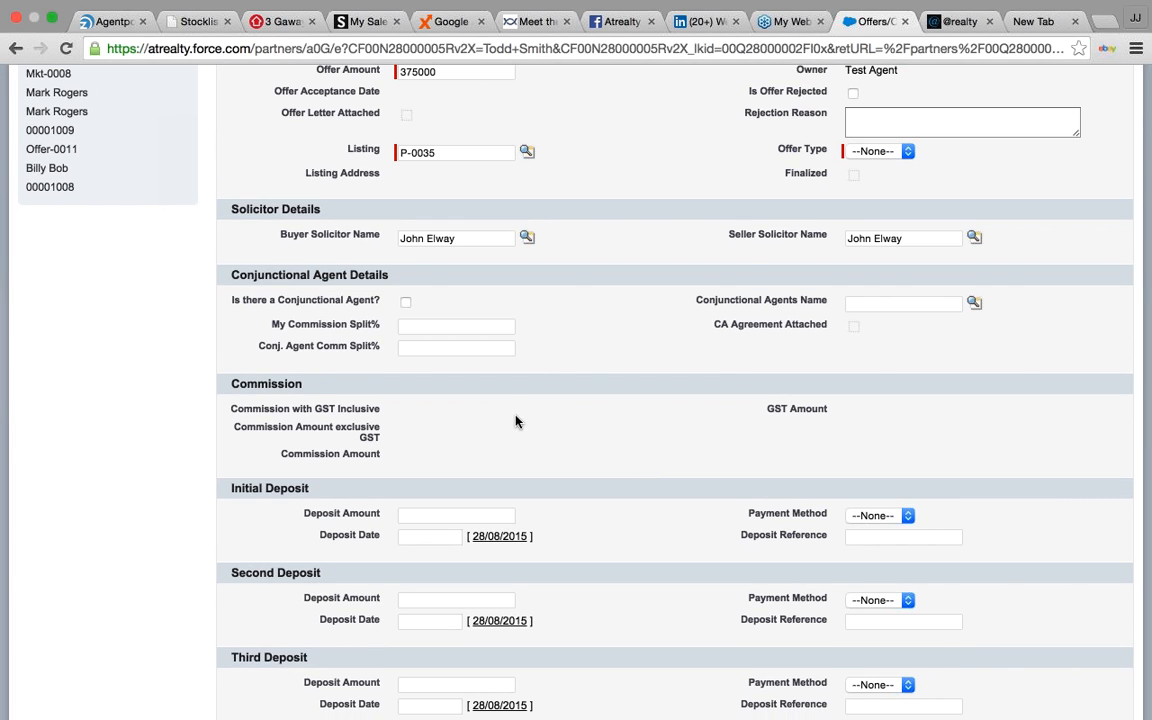
{"action": "scroll", "coordinate": [362, 430], "scroll_direction": "up", "scroll_amount": 2}
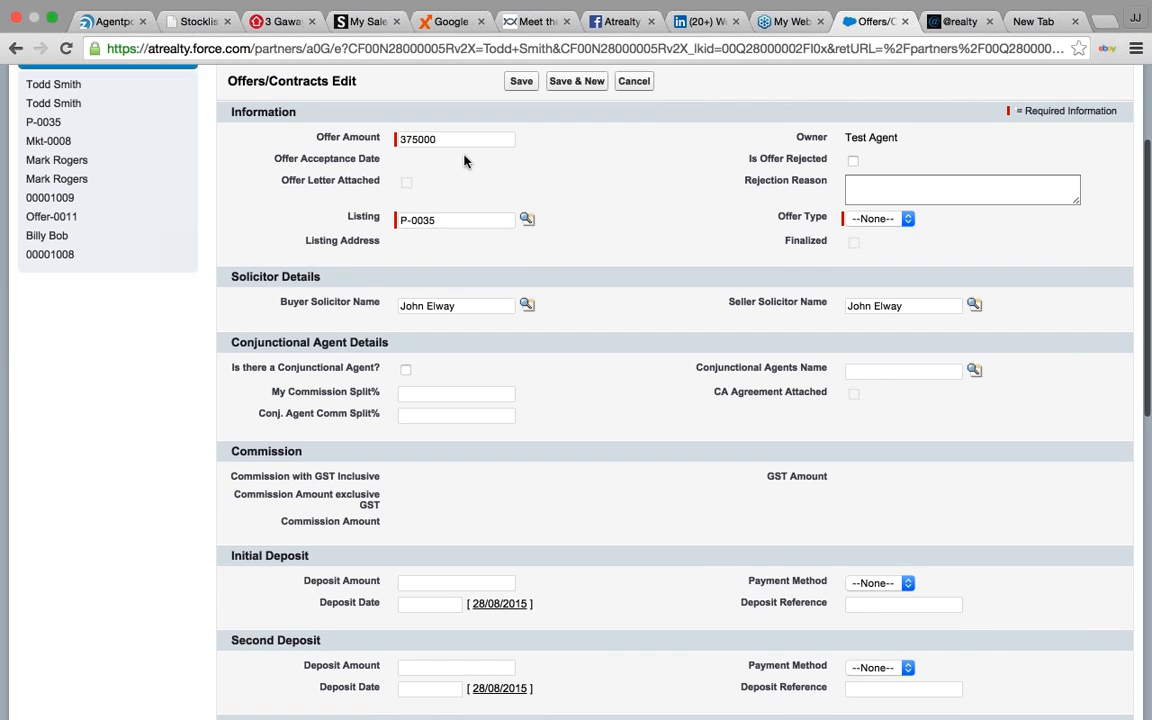
{"action": "scroll", "coordinate": [648, 344], "scroll_direction": "down", "scroll_amount": 4}
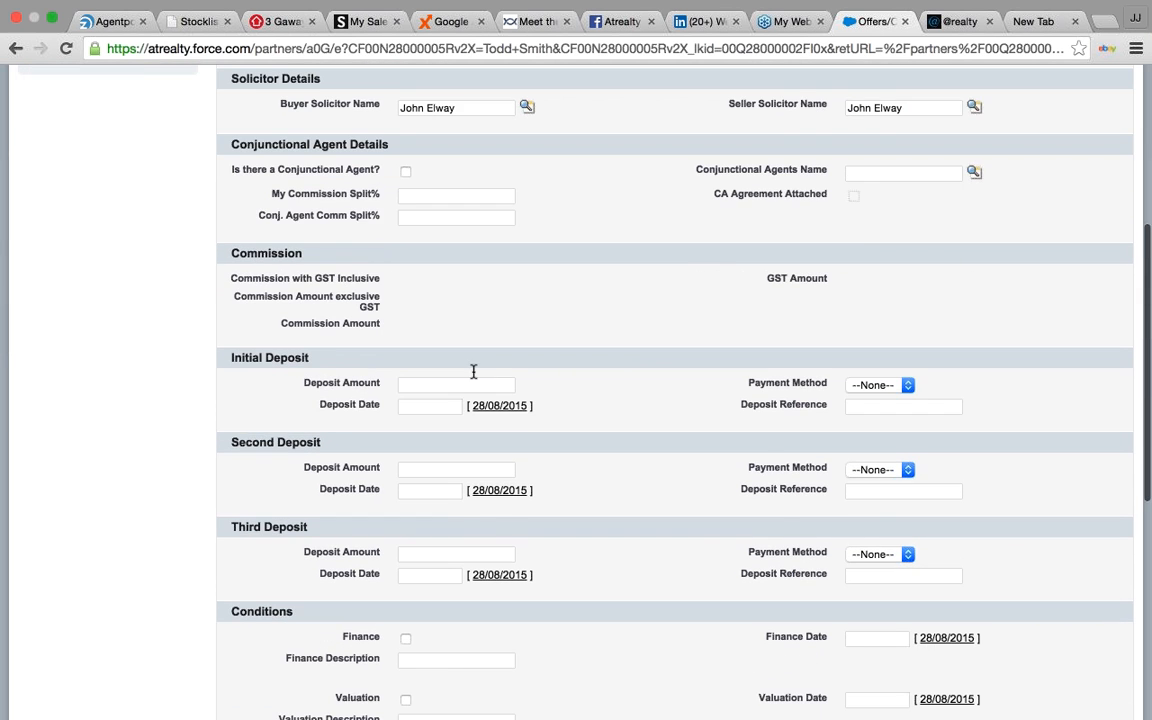
{"action": "left_click", "coordinate": [459, 383]}
{"action": "type", "text": "2000"}
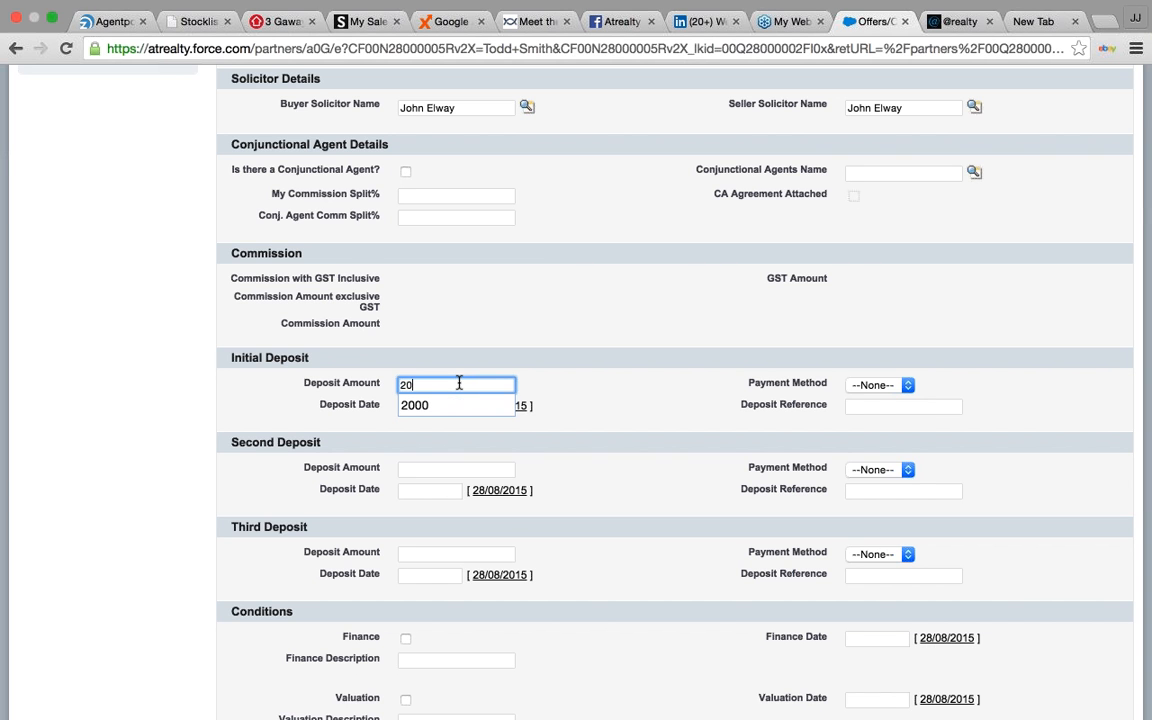
{"action": "left_click", "coordinate": [880, 386]}
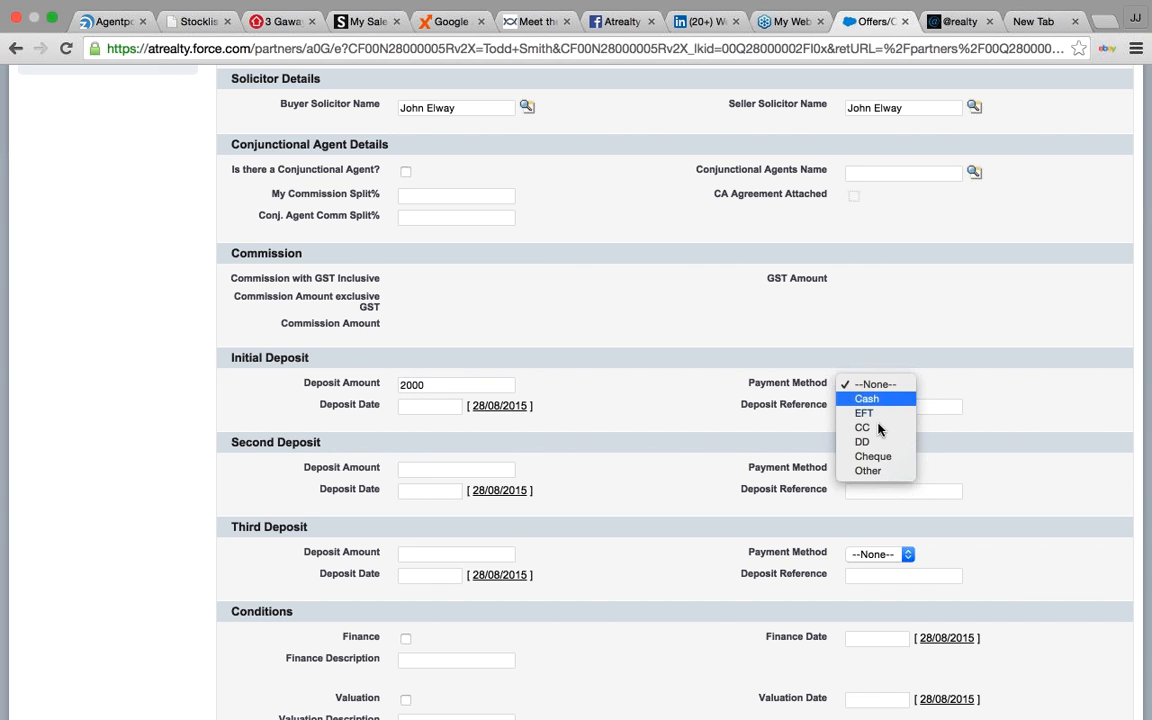
{"action": "left_click", "coordinate": [885, 410]}
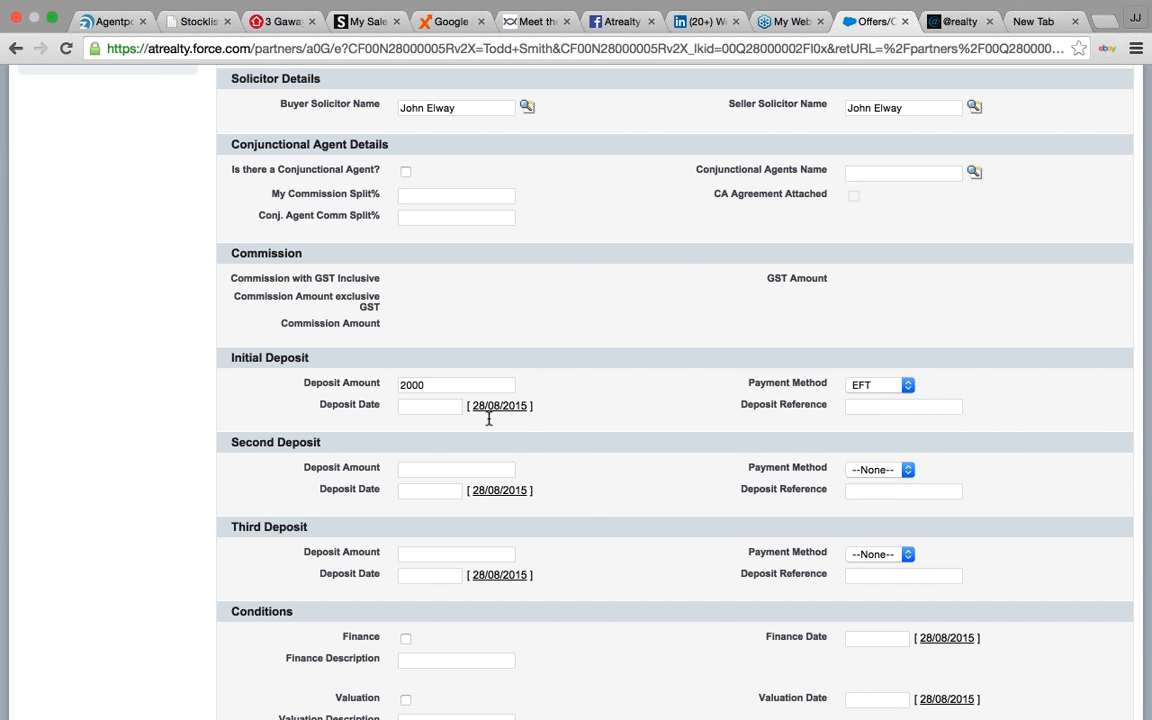
{"action": "left_click", "coordinate": [450, 405]}
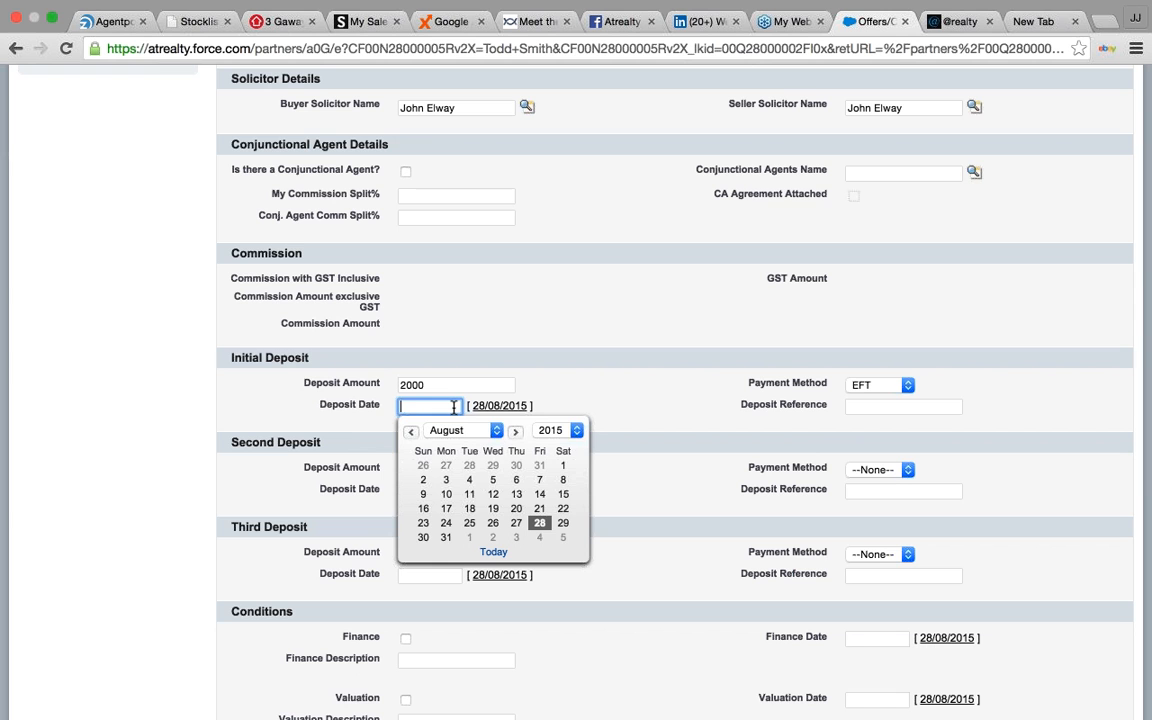
{"action": "left_click", "coordinate": [446, 537]}
{"action": "left_click", "coordinate": [859, 404]}
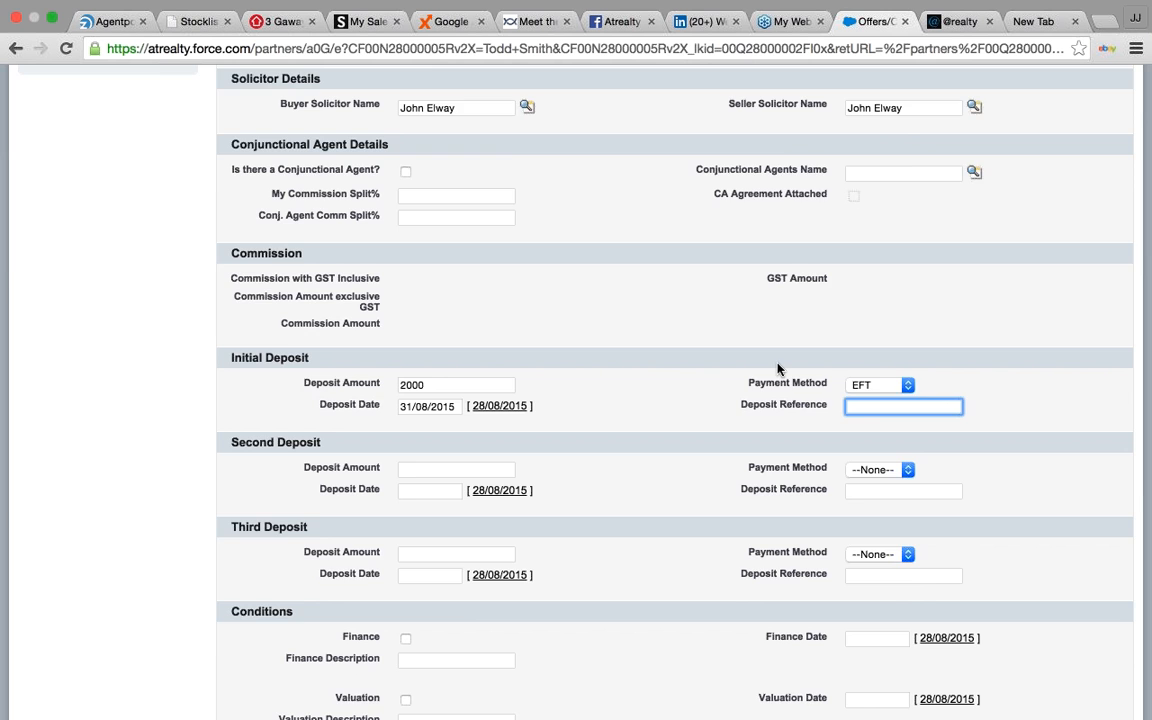
{"action": "scroll", "coordinate": [778, 369], "scroll_direction": "up", "scroll_amount": 3}
{"action": "scroll", "coordinate": [778, 369], "scroll_direction": "down", "scroll_amount": 1}
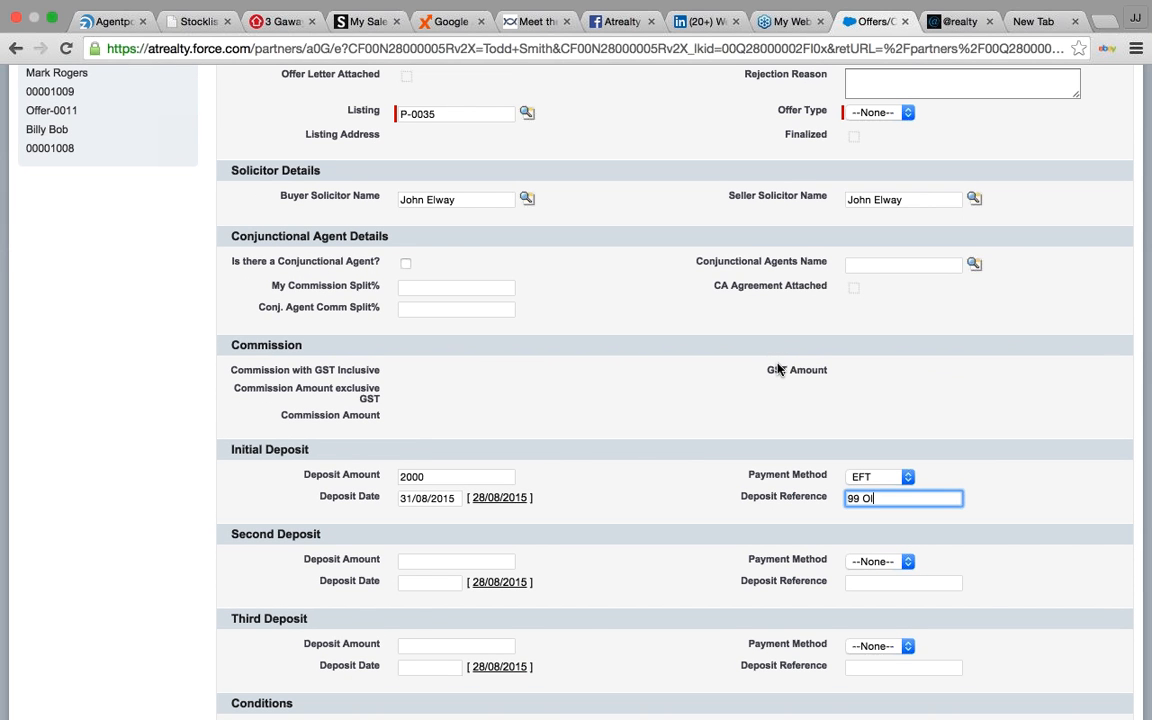
{"action": "scroll", "coordinate": [560, 430], "scroll_direction": "down", "scroll_amount": 3}
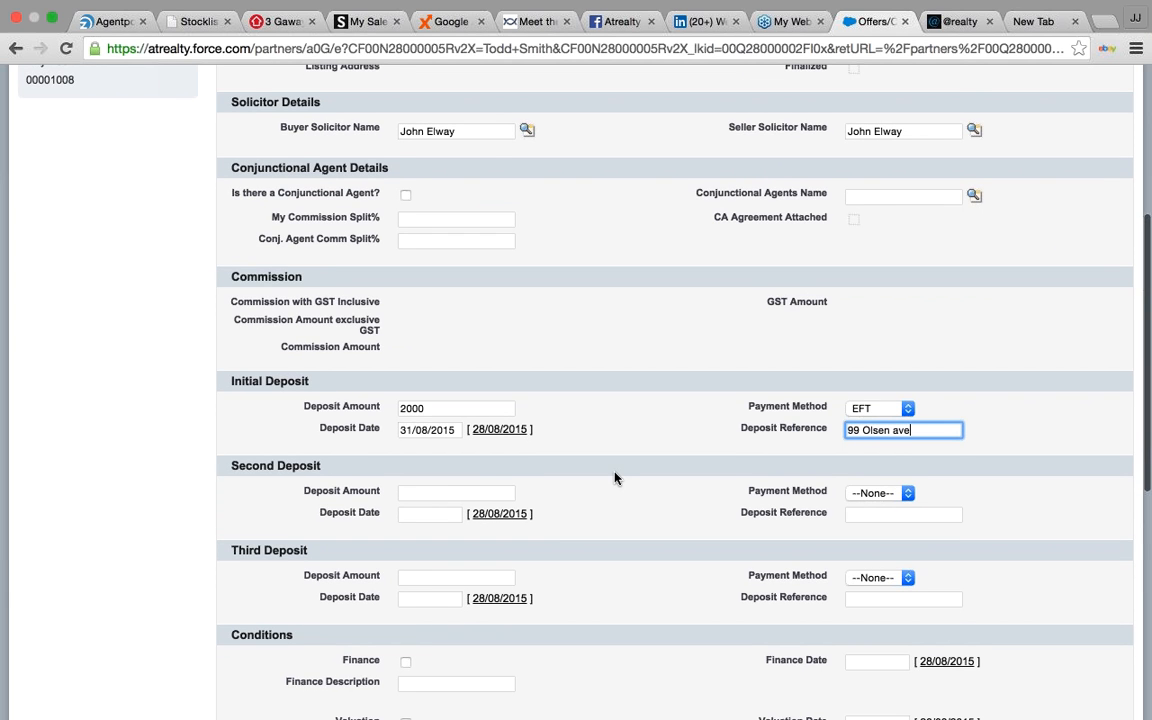
{"action": "scroll", "coordinate": [620, 470], "scroll_direction": "down", "scroll_amount": 5}
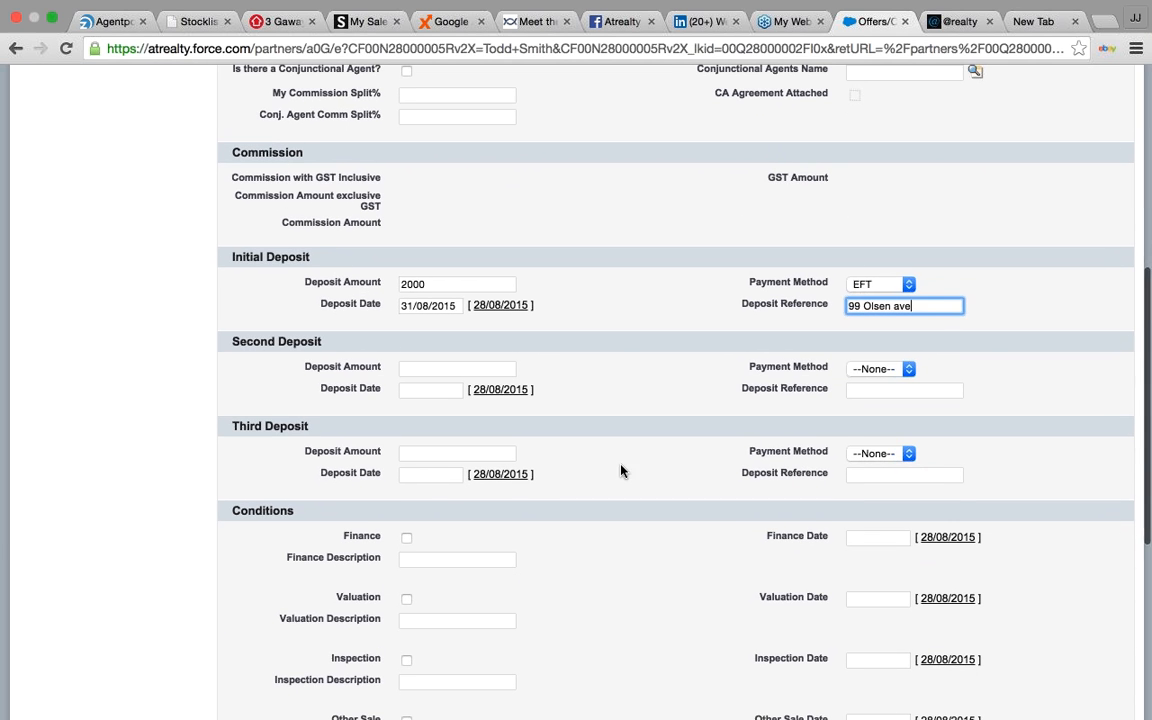
- Make the offer subject to finance by 1/09/2015 with description 'needs $300k'
{"action": "left_click", "coordinate": [406, 539]}
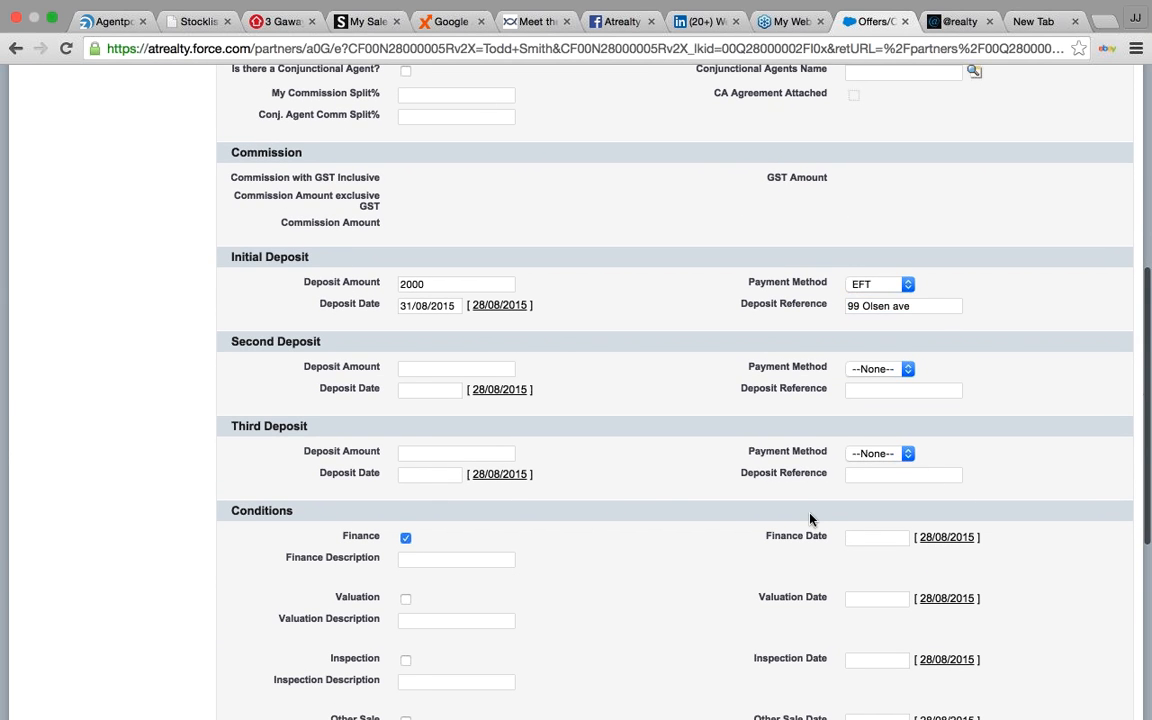
{"action": "left_click", "coordinate": [883, 537]}
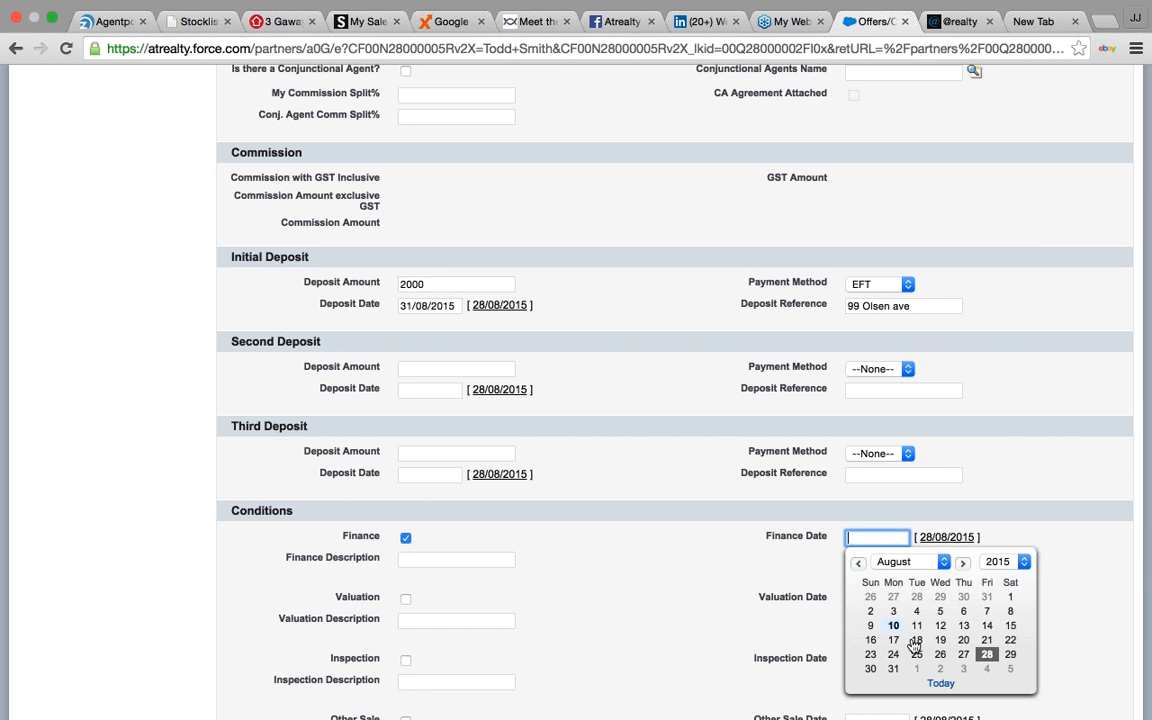
{"action": "left_click", "coordinate": [920, 671]}
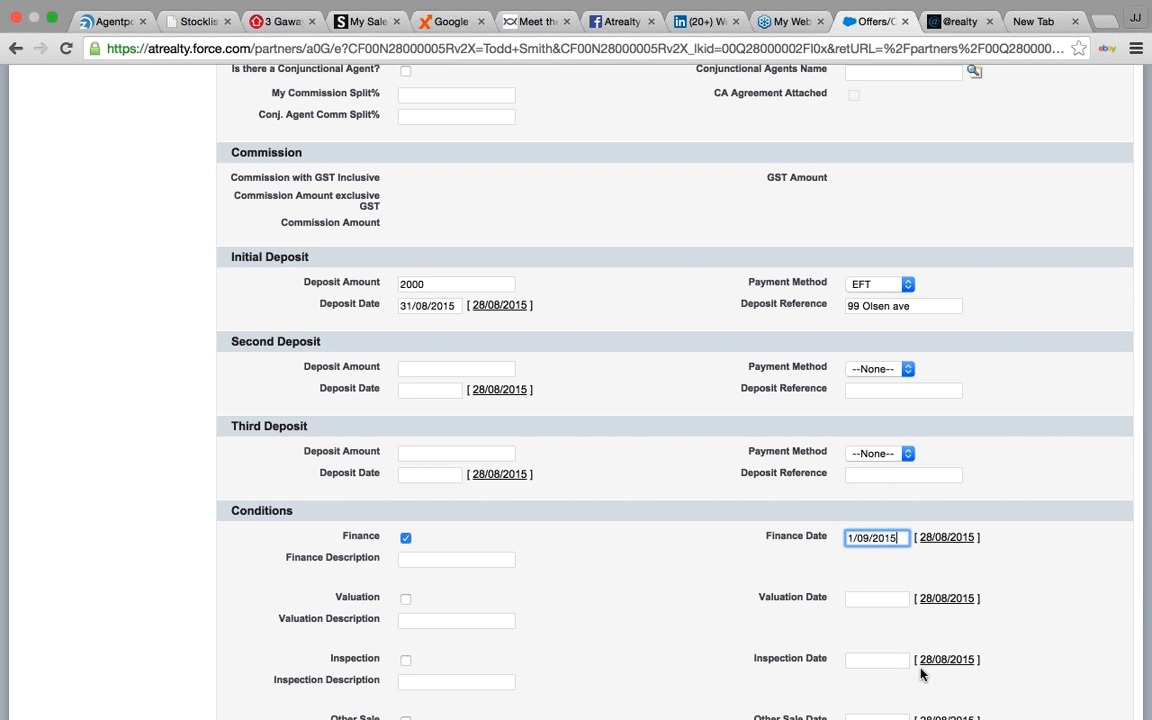
{"action": "left_click", "coordinate": [471, 560]}
{"action": "type", "text": "nee"}
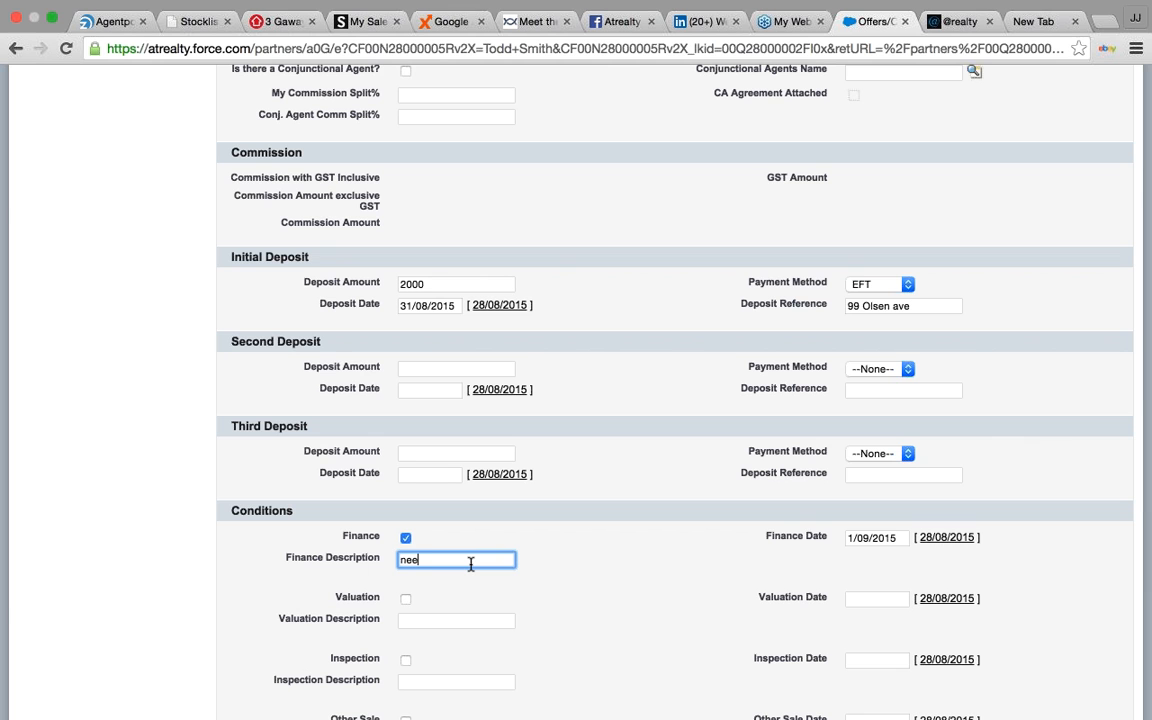
{"action": "type", "text": "ds $300k"}
{"action": "left_click", "coordinate": [633, 617]}
- Set the anticipated settlement date to 4/09/2015
{"action": "scroll", "coordinate": [633, 617], "scroll_direction": "down", "scroll_amount": 2}
{"action": "scroll", "coordinate": [633, 617], "scroll_direction": "down", "scroll_amount": 3}
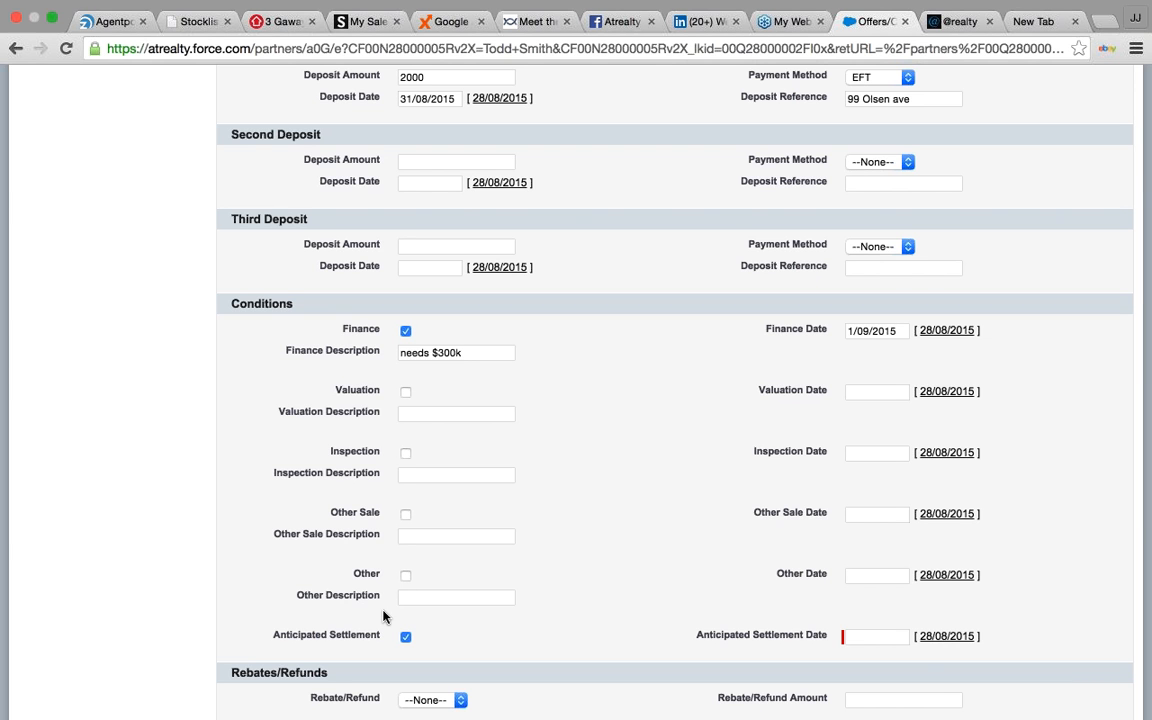
{"action": "left_click", "coordinate": [884, 636]}
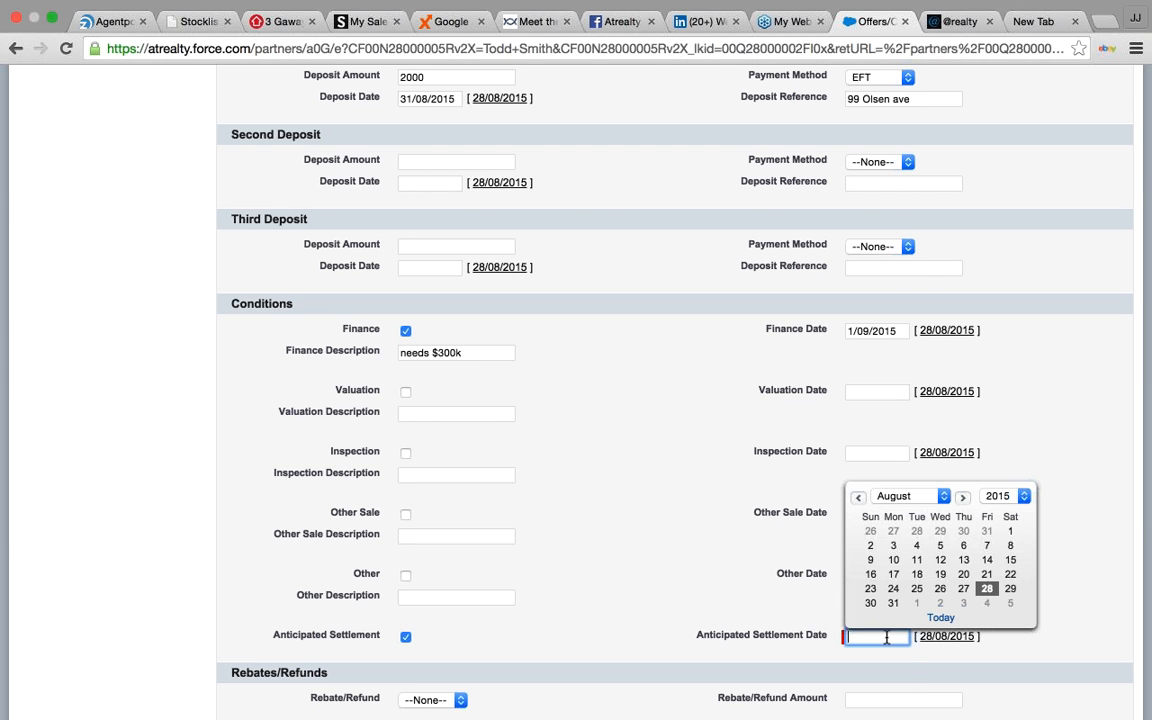
{"action": "left_click", "coordinate": [986, 604]}
{"action": "scroll", "coordinate": [549, 632], "scroll_direction": "down", "scroll_amount": 5}
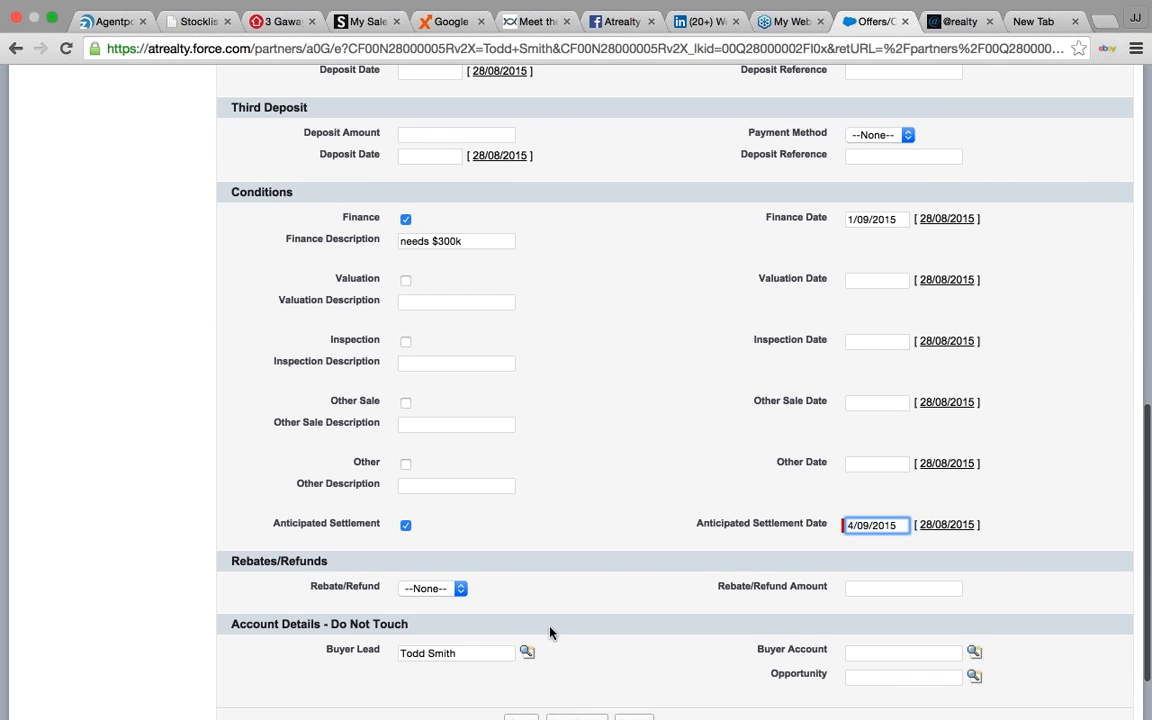
{"action": "left_click", "coordinate": [463, 524]}
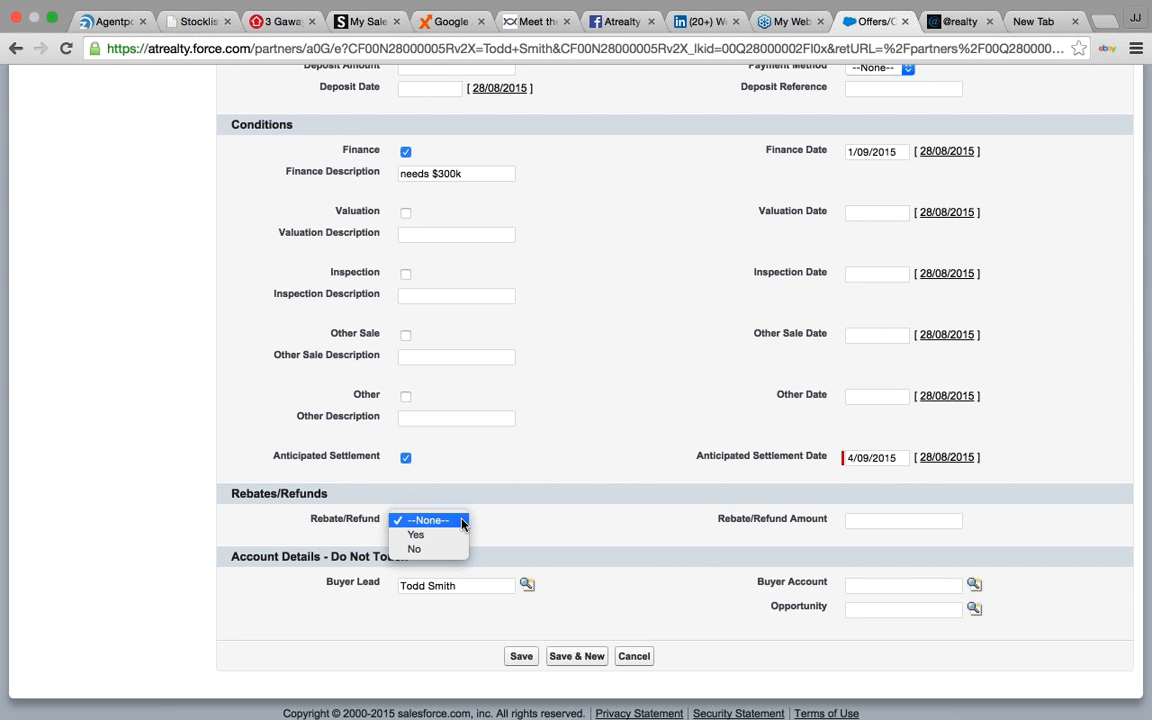
- Set Rebate/Refund to Yes with a rebate amount of 1500
{"action": "left_click", "coordinate": [447, 536]}
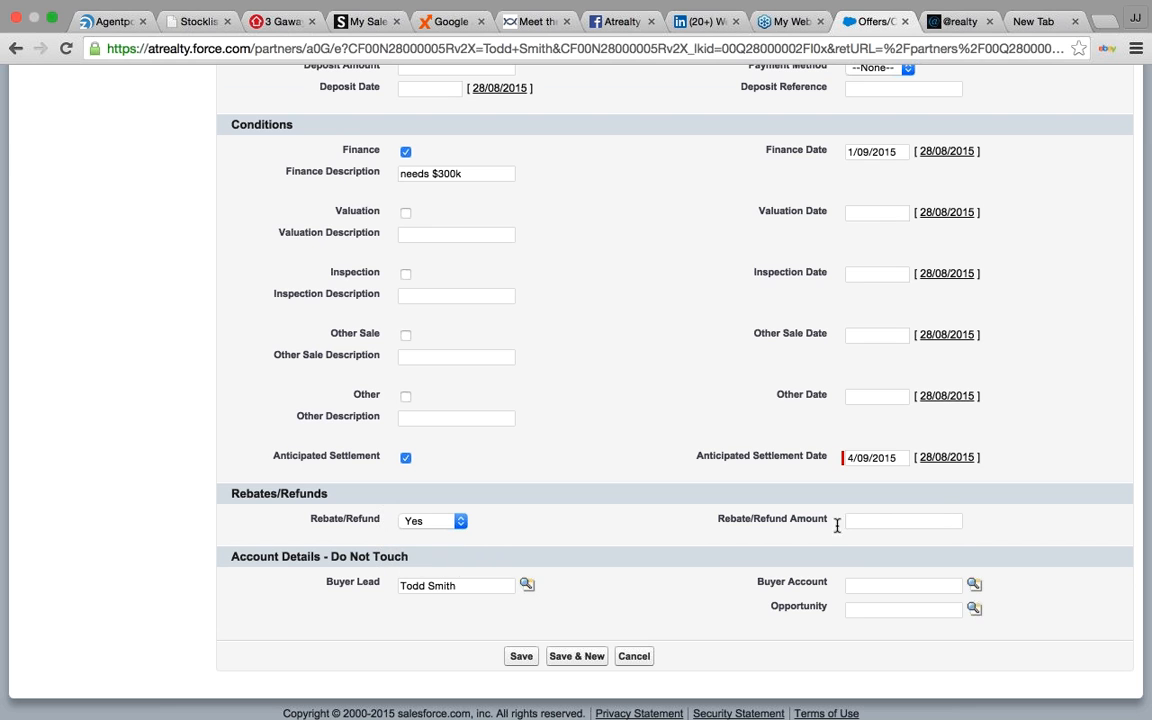
{"action": "left_click", "coordinate": [940, 523]}
{"action": "type", "text": "150"}
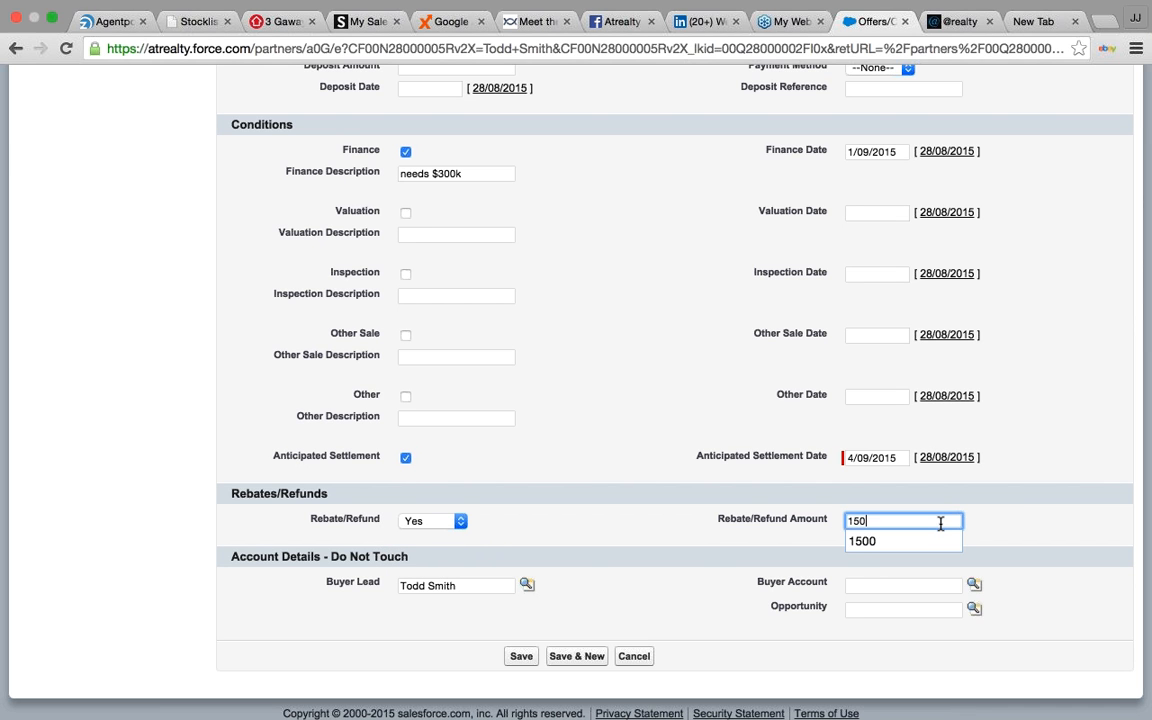
{"action": "type", "text": "0"}
{"action": "left_click", "coordinate": [590, 522]}
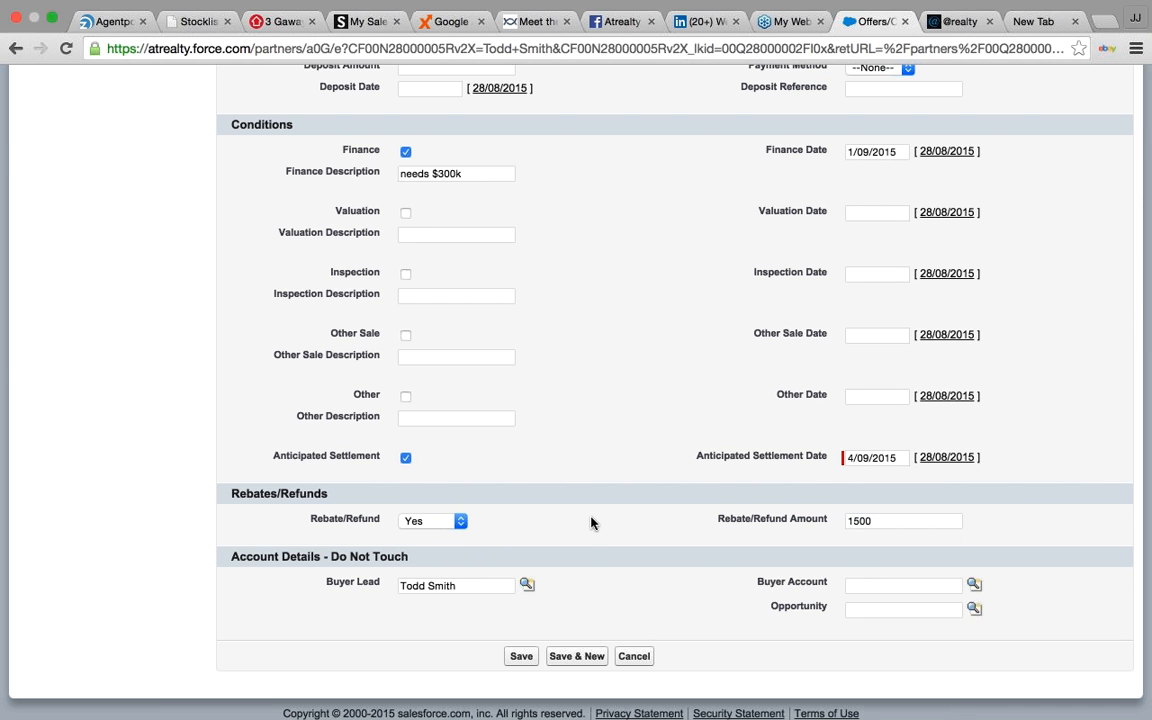
{"action": "scroll", "coordinate": [590, 522], "scroll_direction": "down", "scroll_amount": 1}
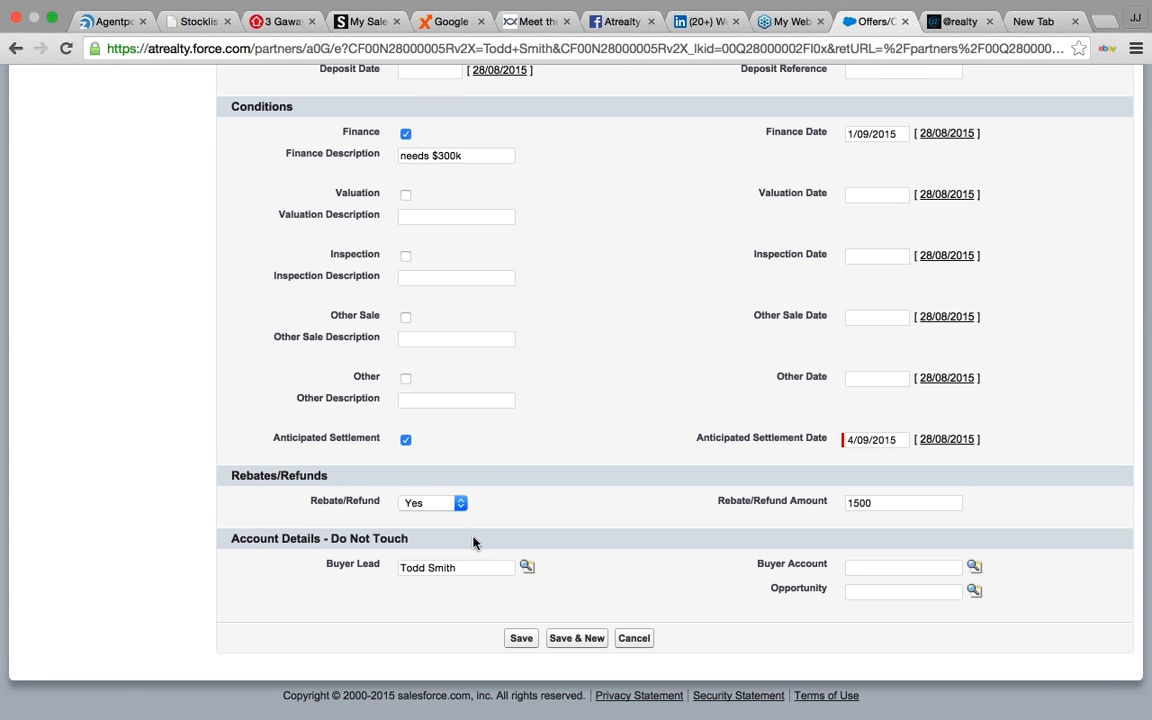
- Save the offer with Offer Type set to Finance and review the resulting Offer-0012
{"action": "left_click", "coordinate": [517, 639]}
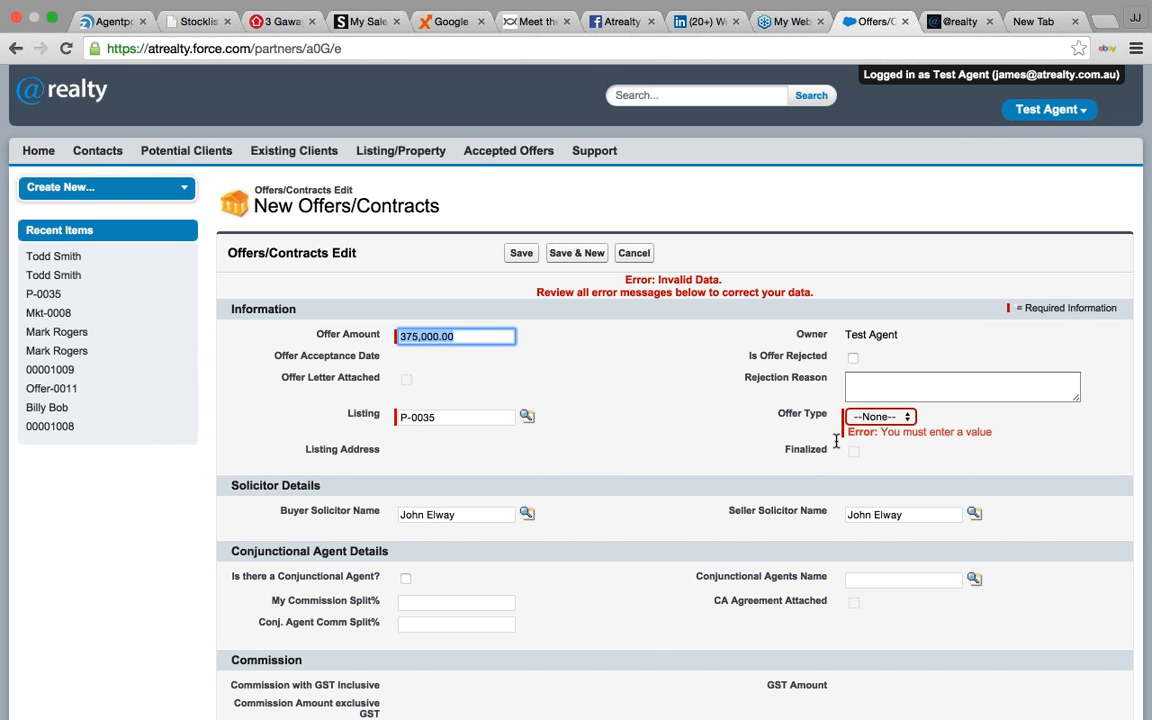
{"action": "left_click", "coordinate": [908, 417]}
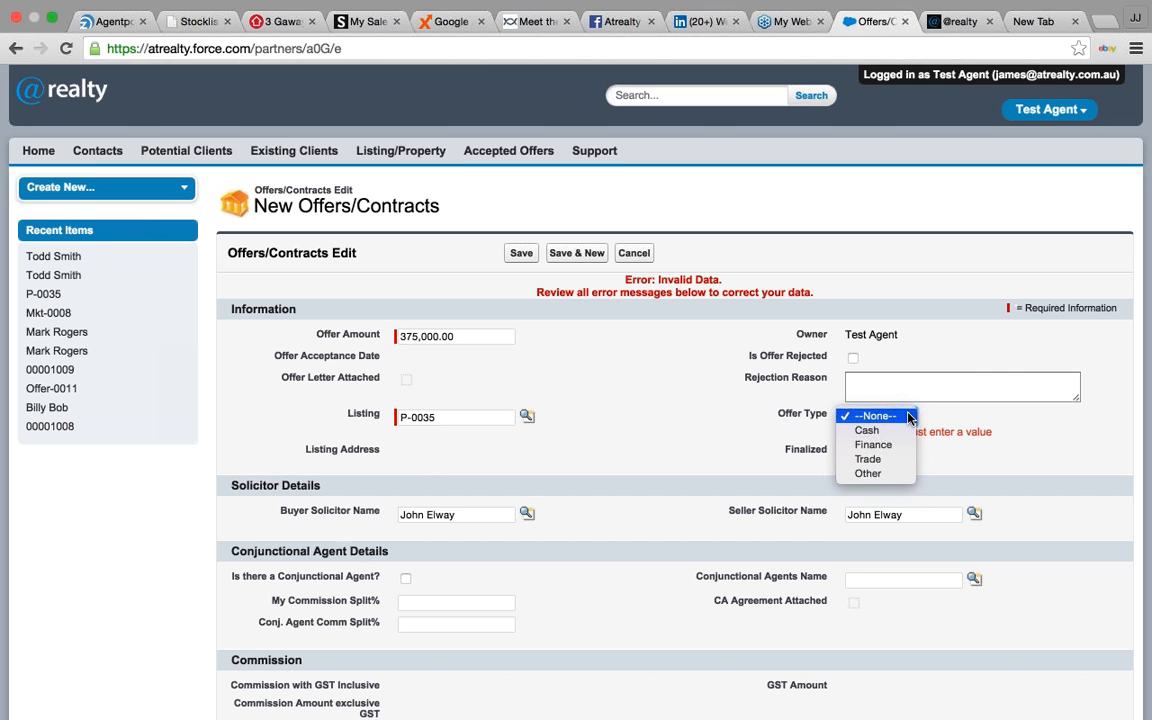
{"action": "left_click", "coordinate": [898, 446]}
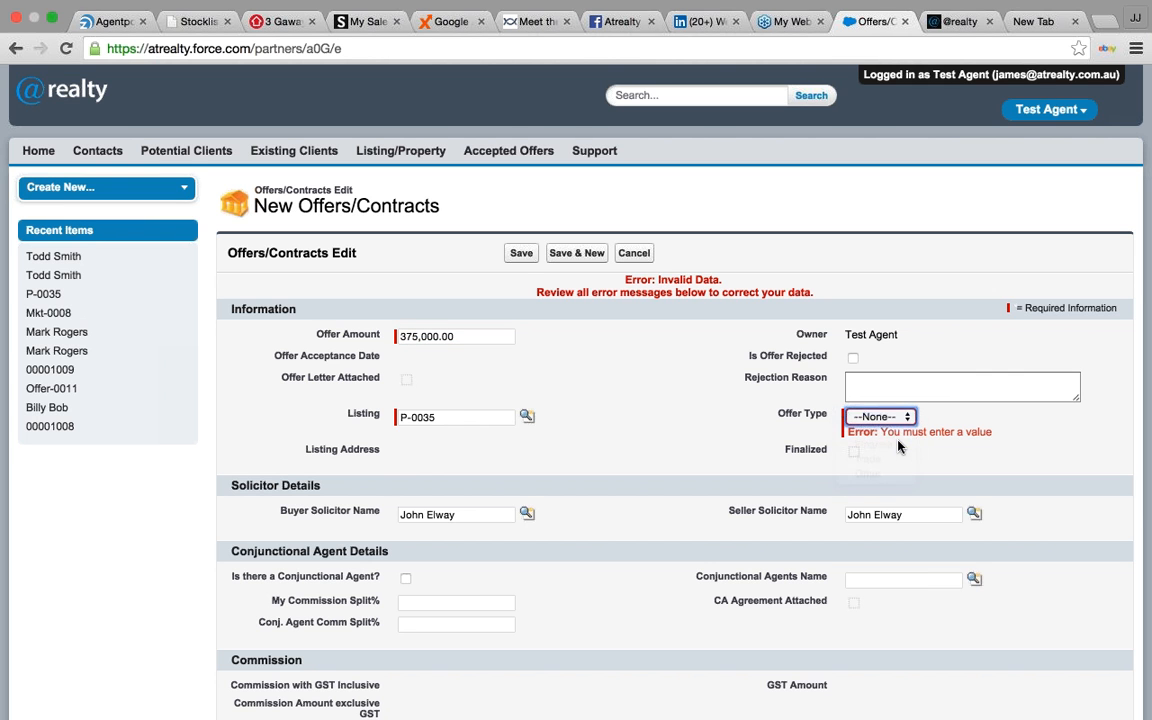
{"action": "left_click", "coordinate": [520, 255]}
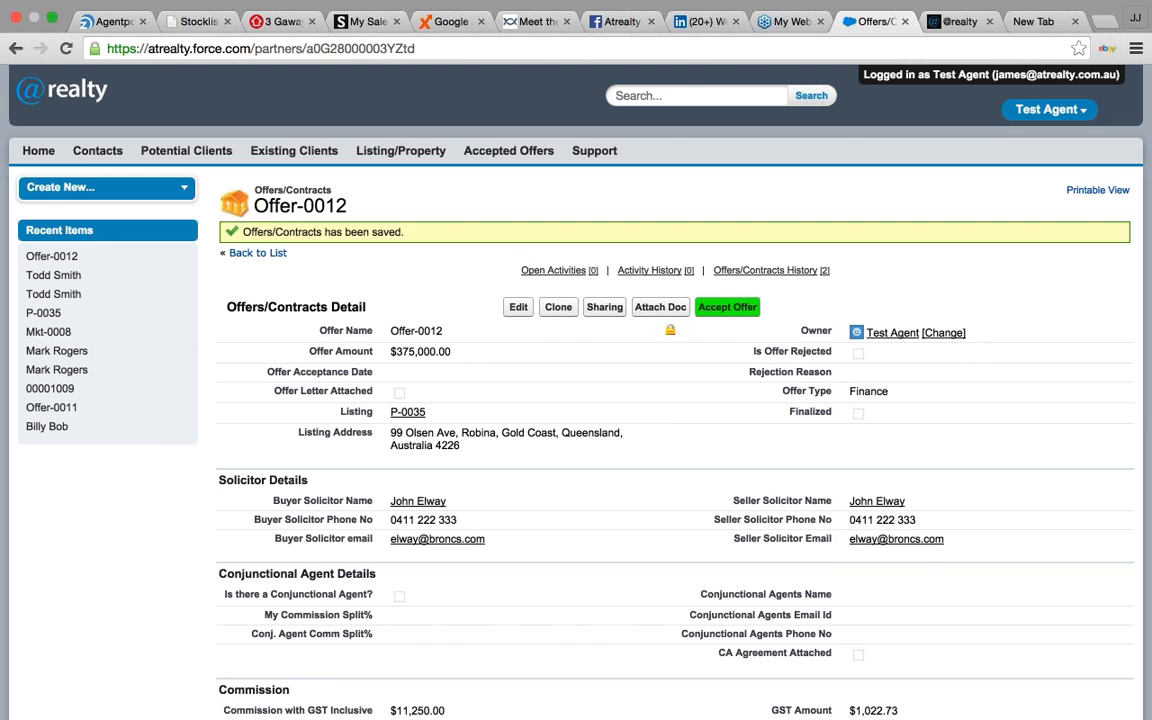
{"action": "scroll", "coordinate": [562, 414], "scroll_direction": "down", "scroll_amount": 2}
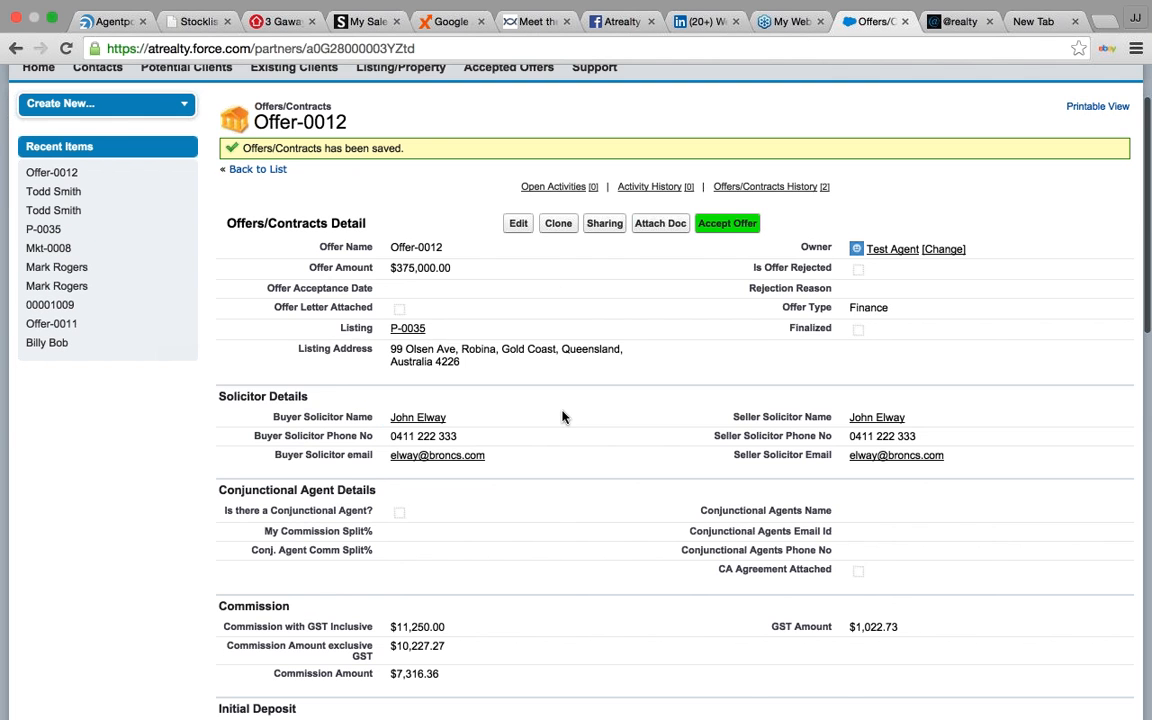
{"action": "scroll", "coordinate": [562, 417], "scroll_direction": "down", "scroll_amount": 4}
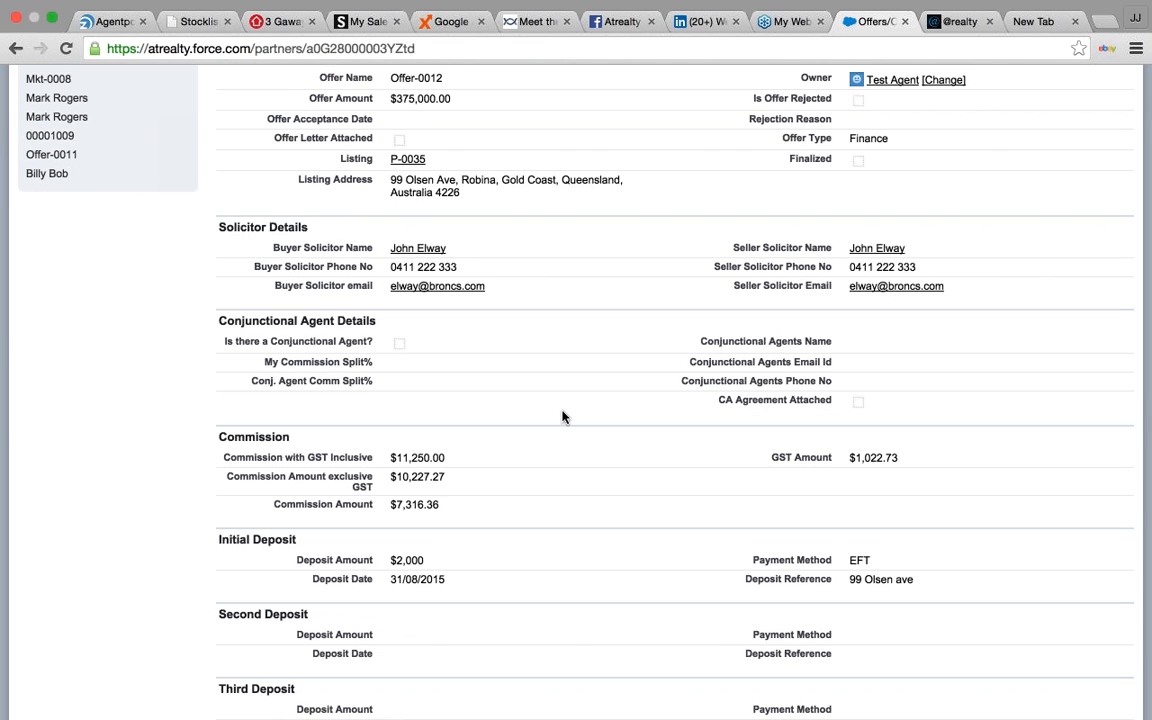
{"action": "scroll", "coordinate": [562, 417], "scroll_direction": "down", "scroll_amount": 4}
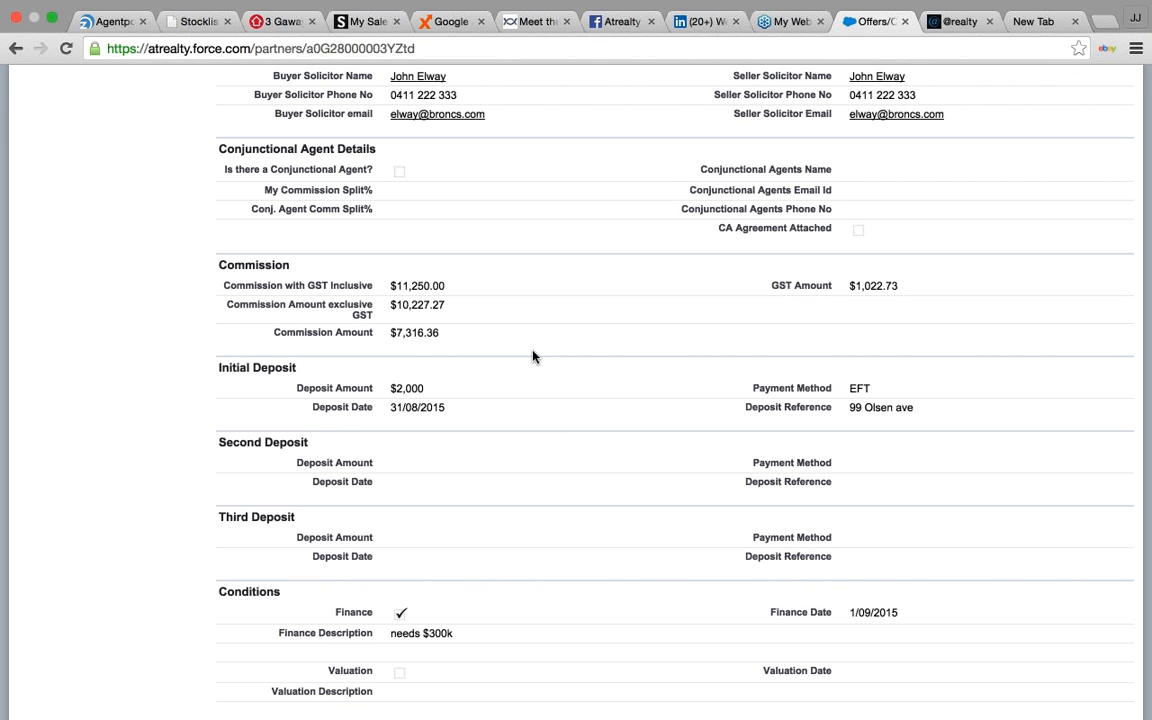
{"action": "scroll", "coordinate": [533, 356], "scroll_direction": "down", "scroll_amount": 1}
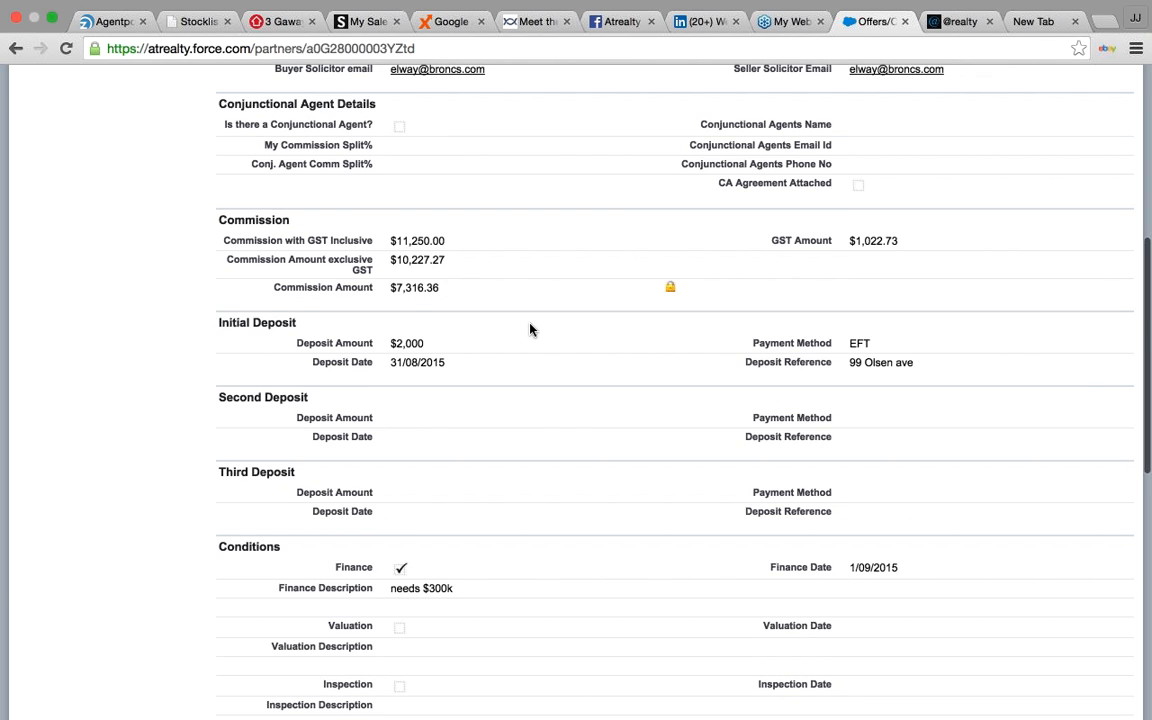
{"action": "scroll", "coordinate": [530, 329], "scroll_direction": "up", "scroll_amount": 7}
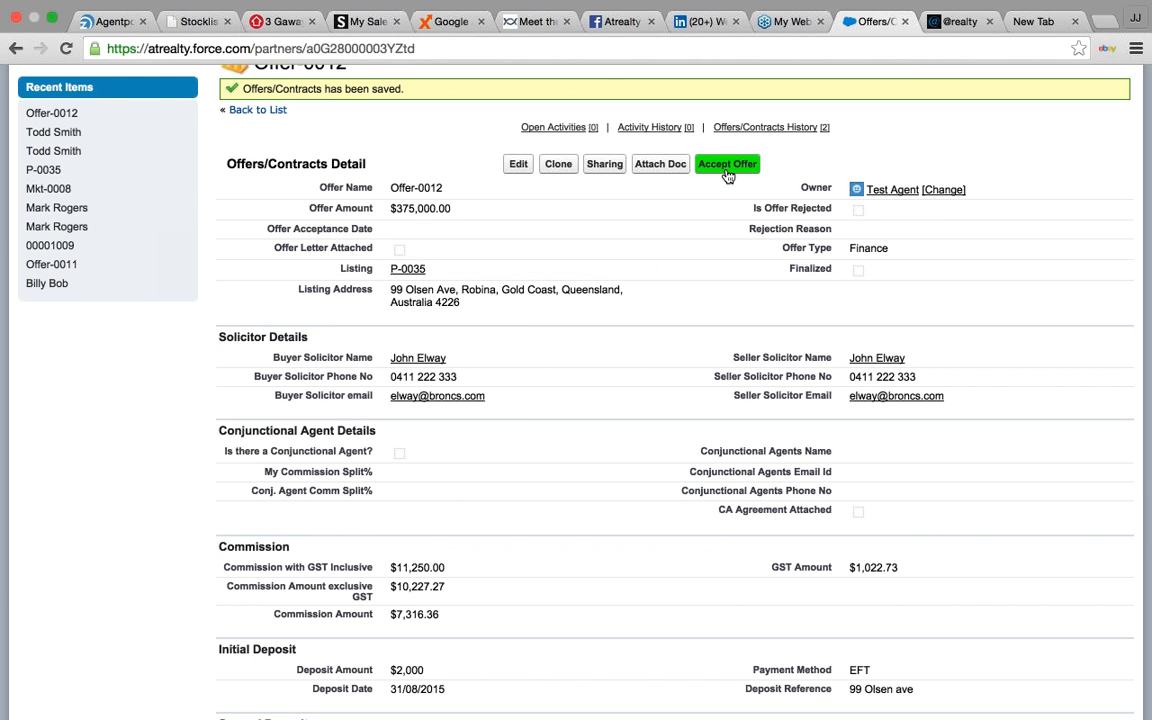
- Attach logo.gif to Offer-0012 as a Completed Contract after the missing-contract warning
{"action": "left_click", "coordinate": [727, 166]}
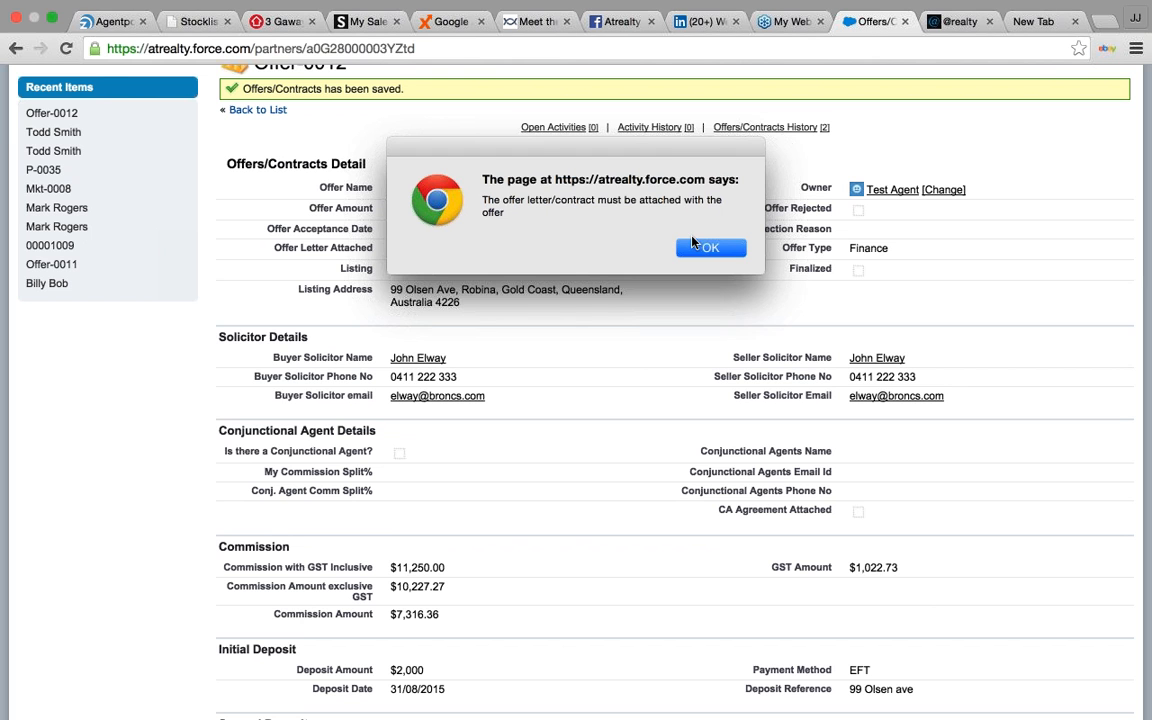
{"action": "left_click", "coordinate": [705, 247]}
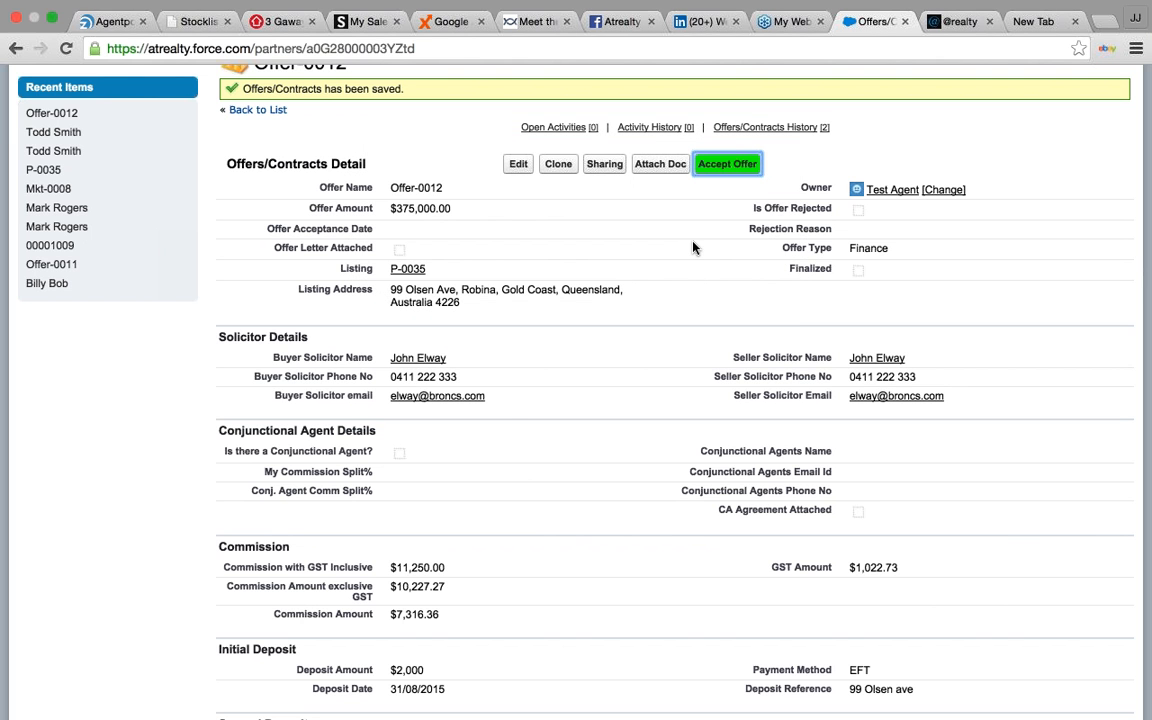
{"action": "left_click", "coordinate": [668, 167]}
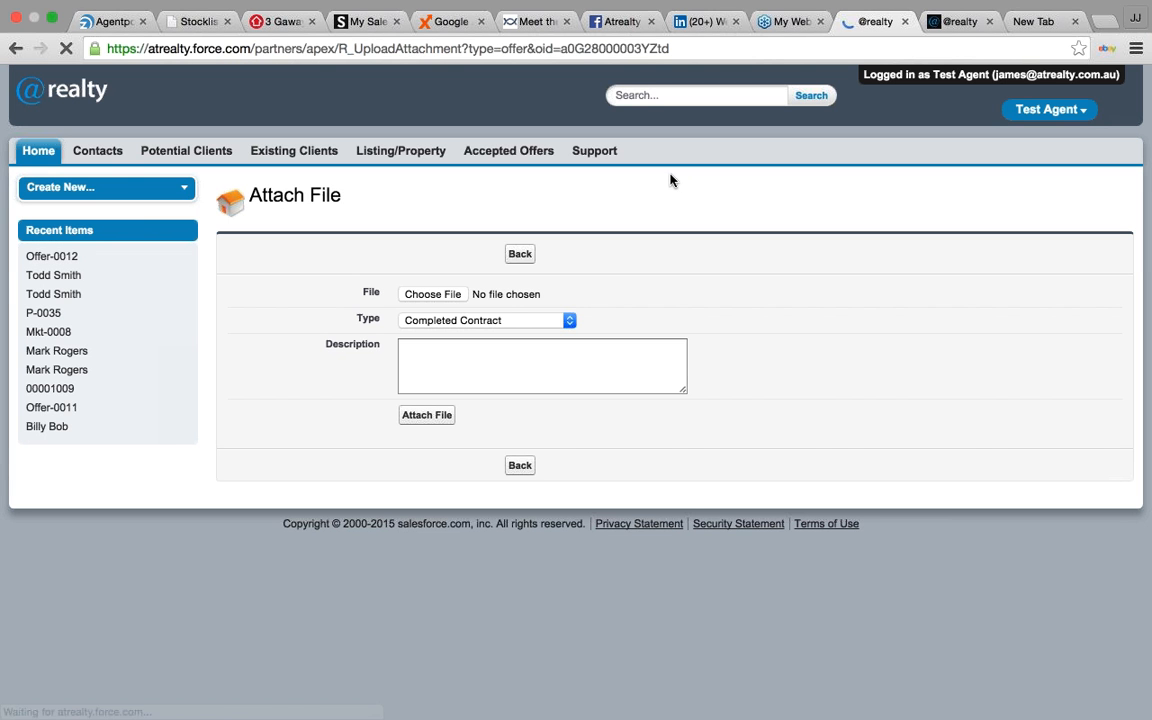
{"action": "left_click", "coordinate": [478, 320]}
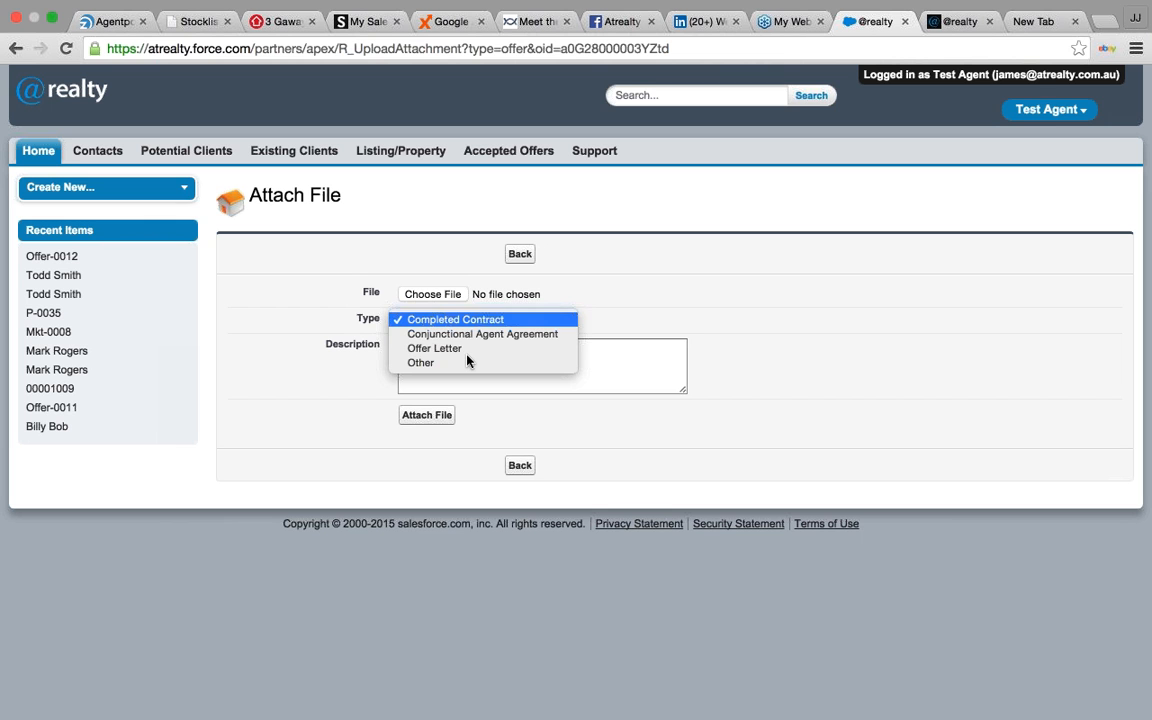
{"action": "left_click", "coordinate": [447, 318]}
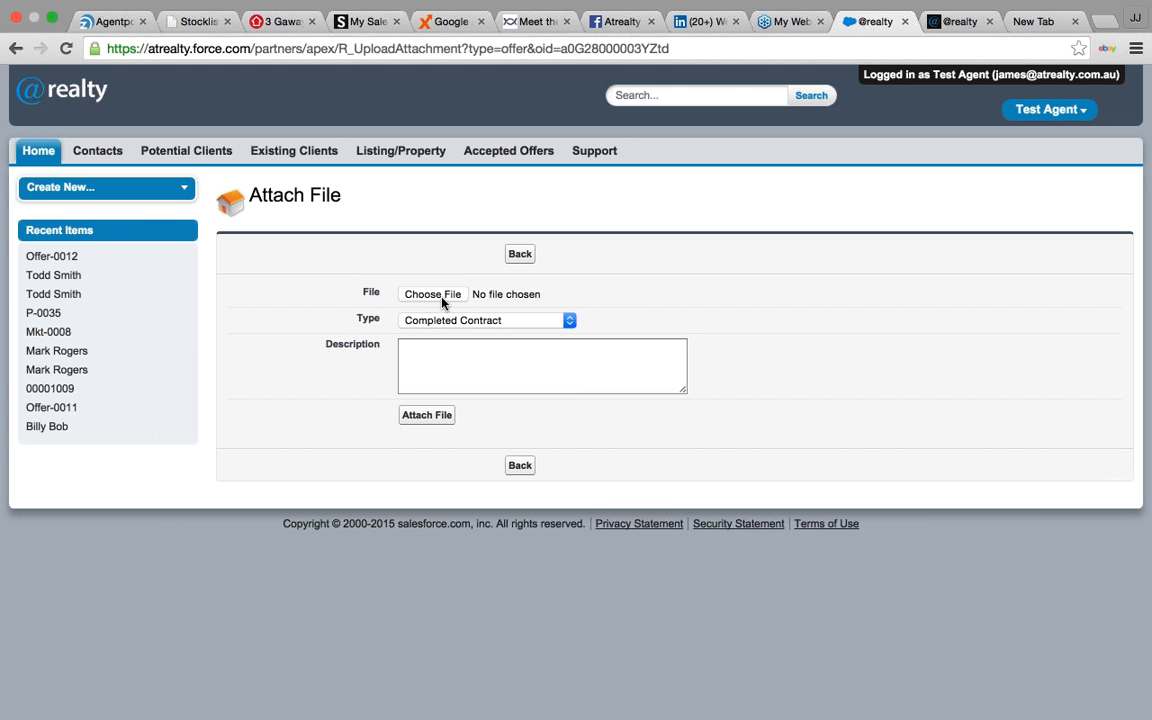
{"action": "left_click", "coordinate": [443, 299]}
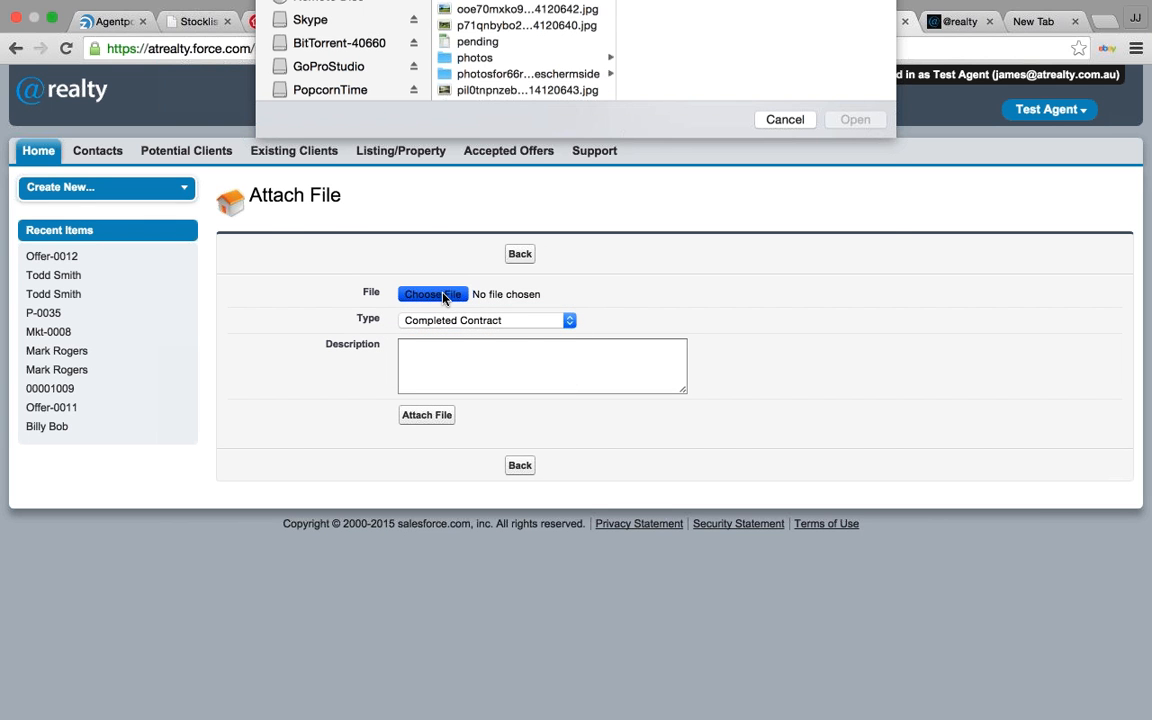
{"action": "left_click", "coordinate": [485, 231]}
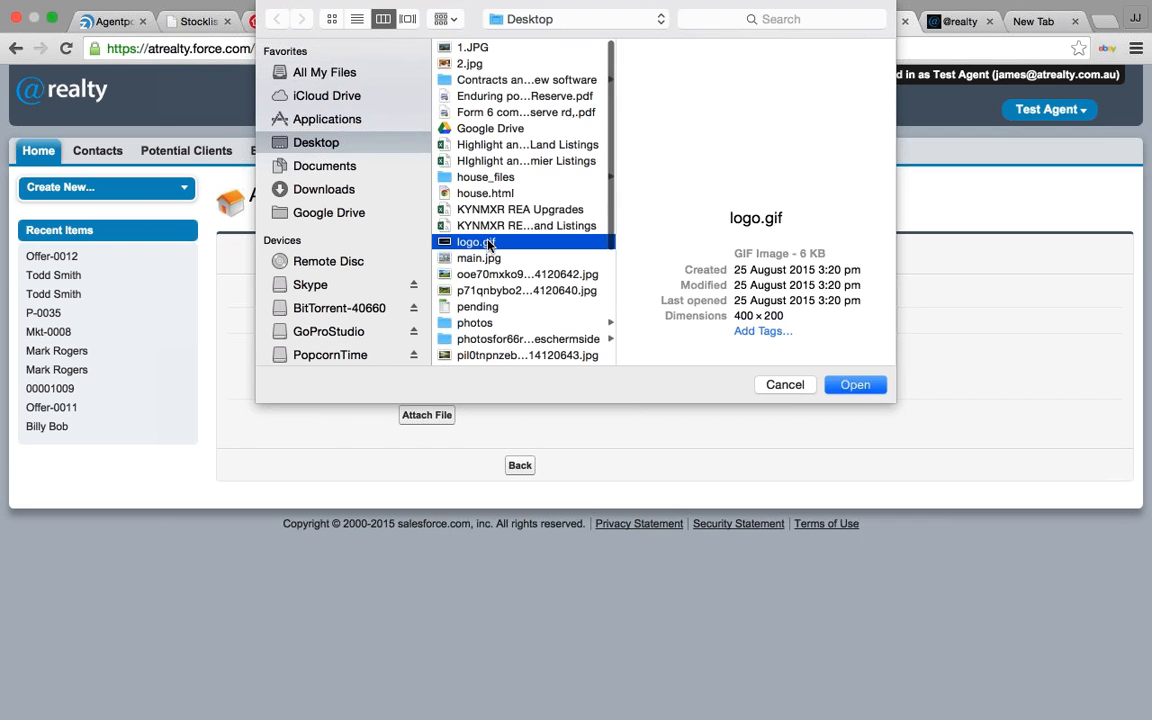
{"action": "key", "text": "Return"}
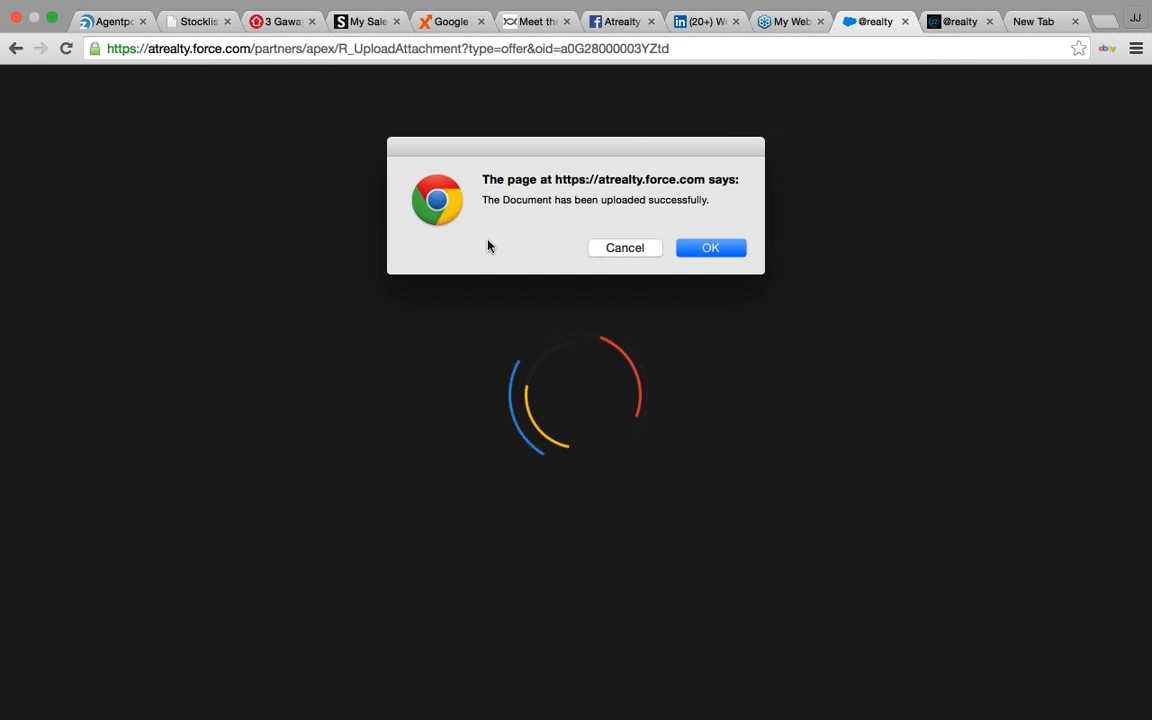
{"action": "left_click", "coordinate": [708, 248]}
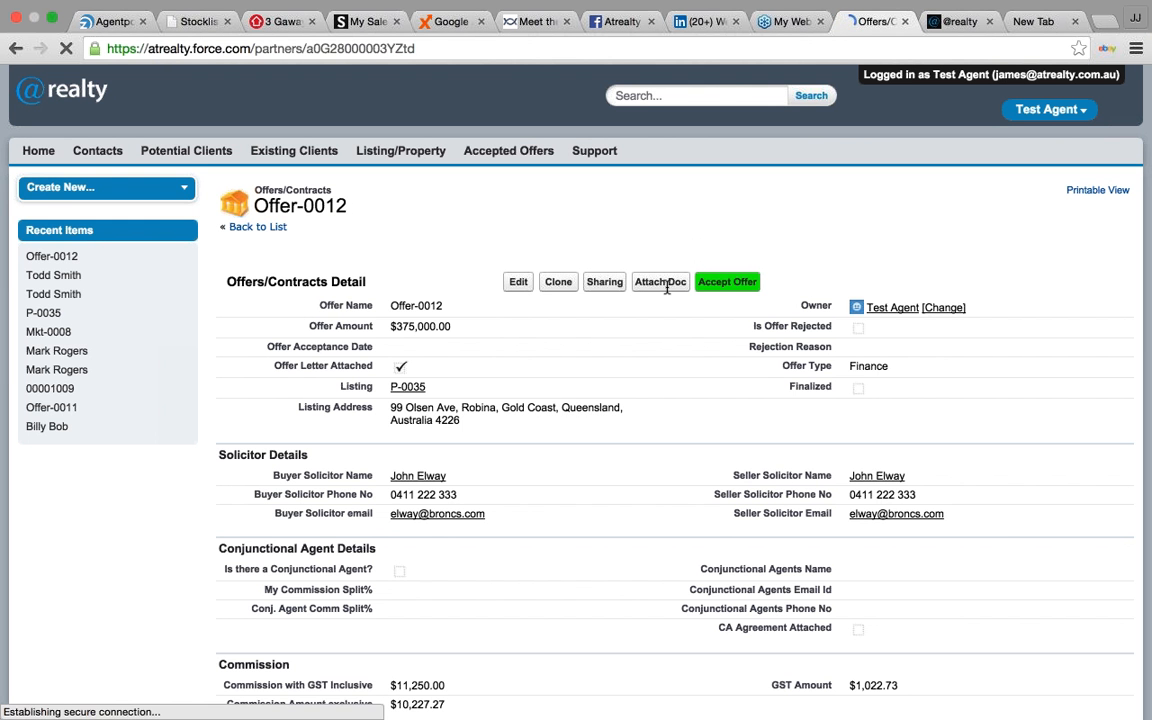
- Confirm the Completed Contract attachment and accept the offer
{"action": "scroll", "coordinate": [665, 350], "scroll_direction": "down", "scroll_amount": 10}
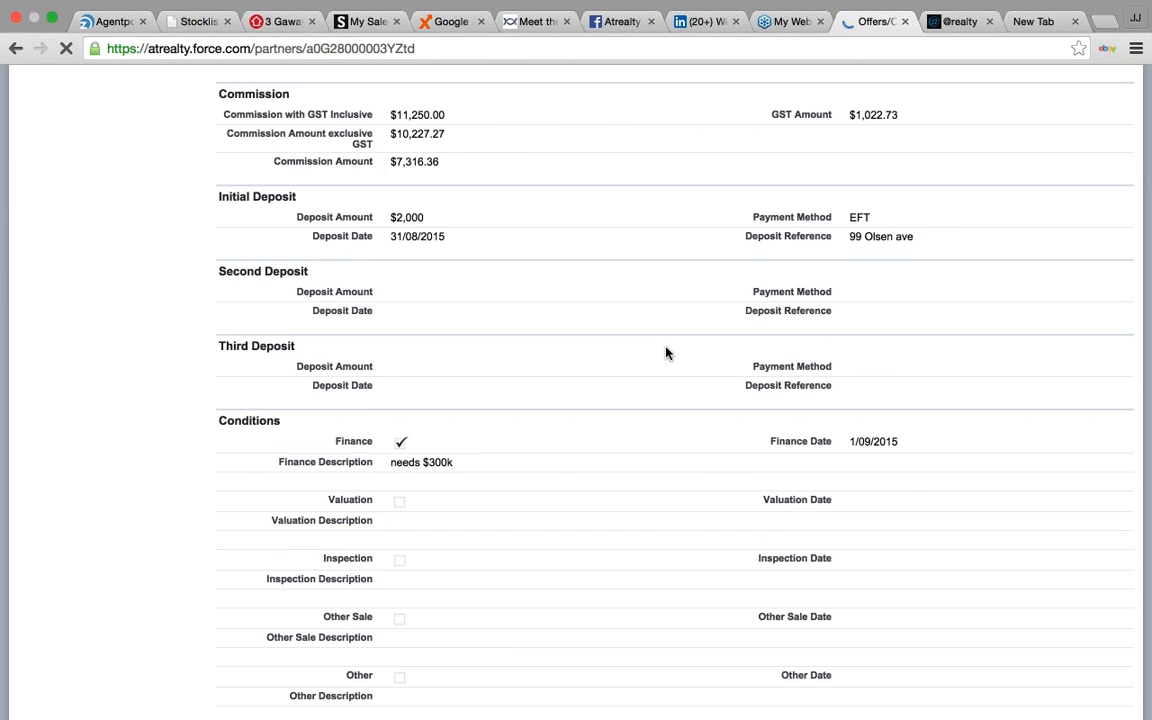
{"action": "scroll", "coordinate": [666, 352], "scroll_direction": "down", "scroll_amount": 3}
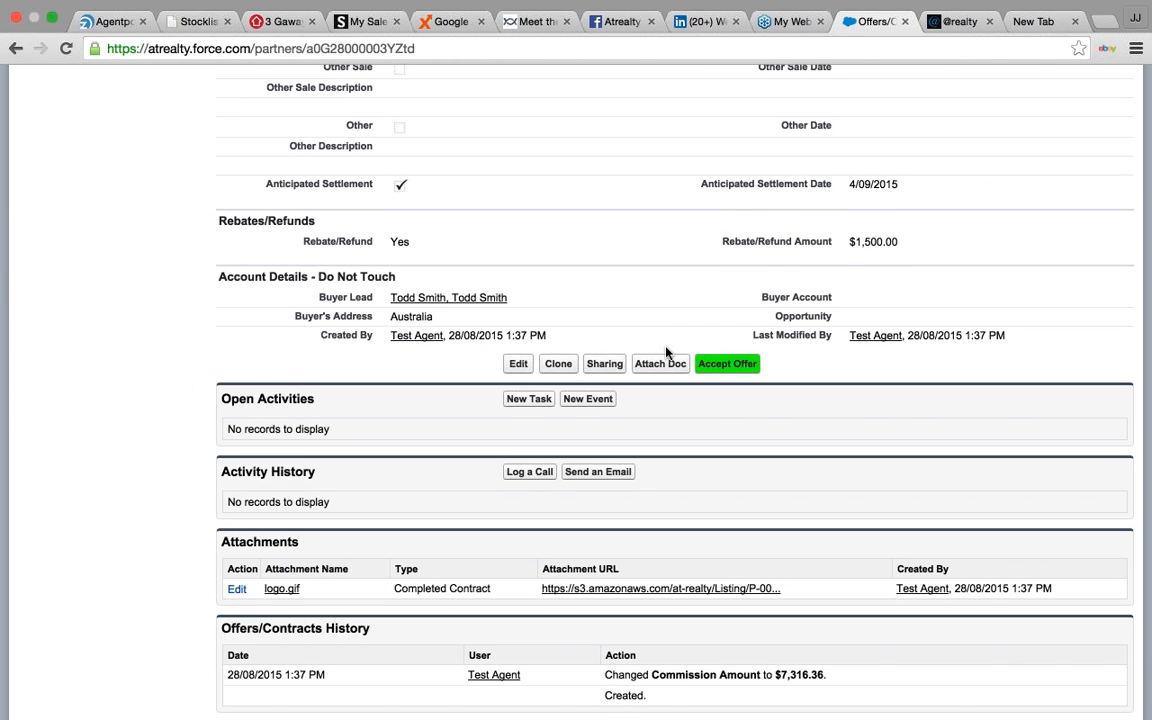
{"action": "left_click_drag", "start_coordinate": [498, 583], "coordinate": [263, 586]}
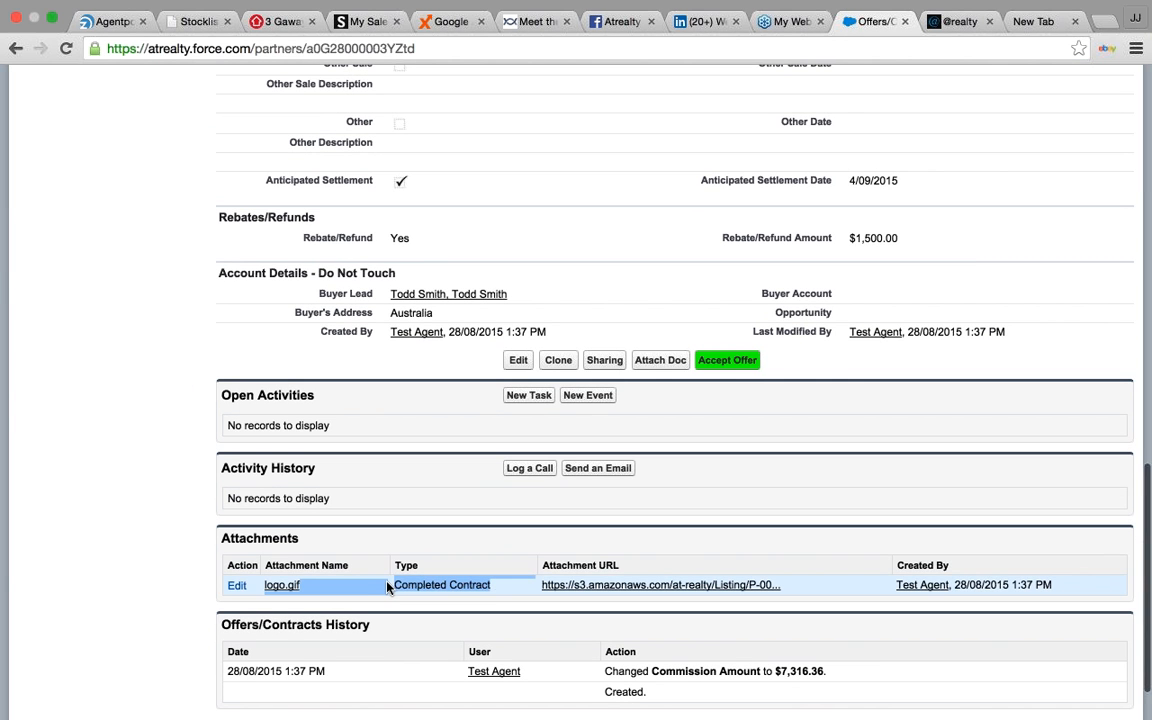
{"action": "left_click", "coordinate": [757, 363]}
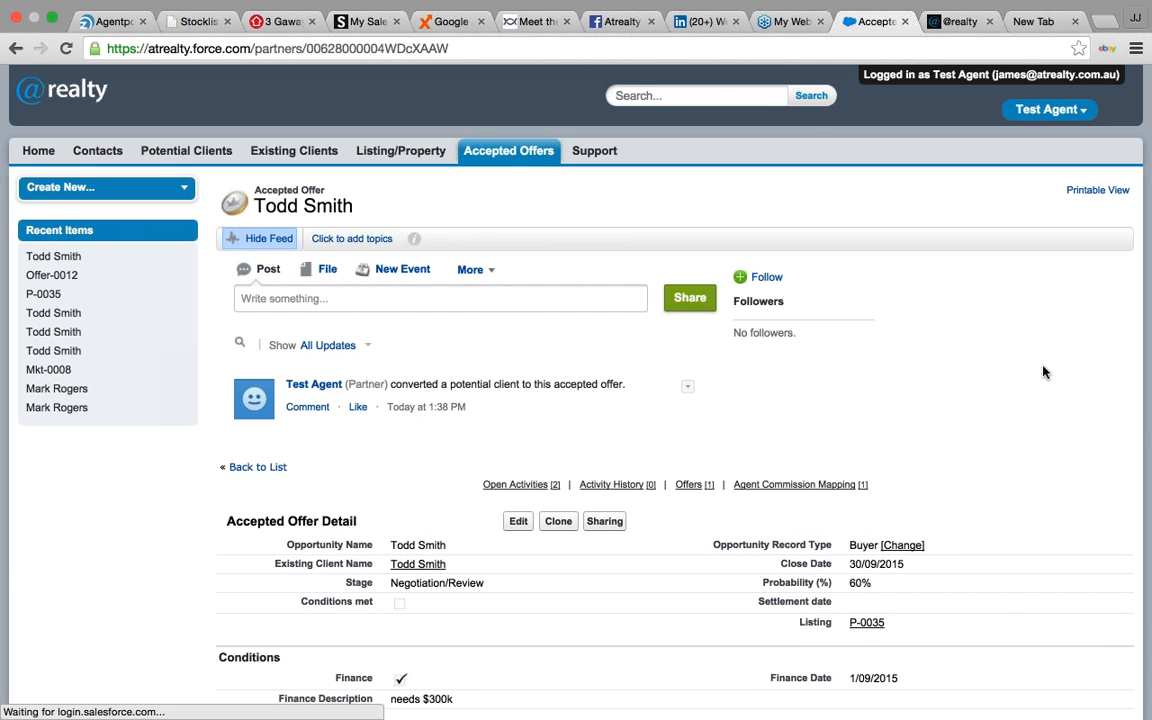
- Review the Accepted Offer details for P-0035, then go to the Home task list
{"action": "scroll", "coordinate": [1043, 372], "scroll_direction": "down", "scroll_amount": 5}
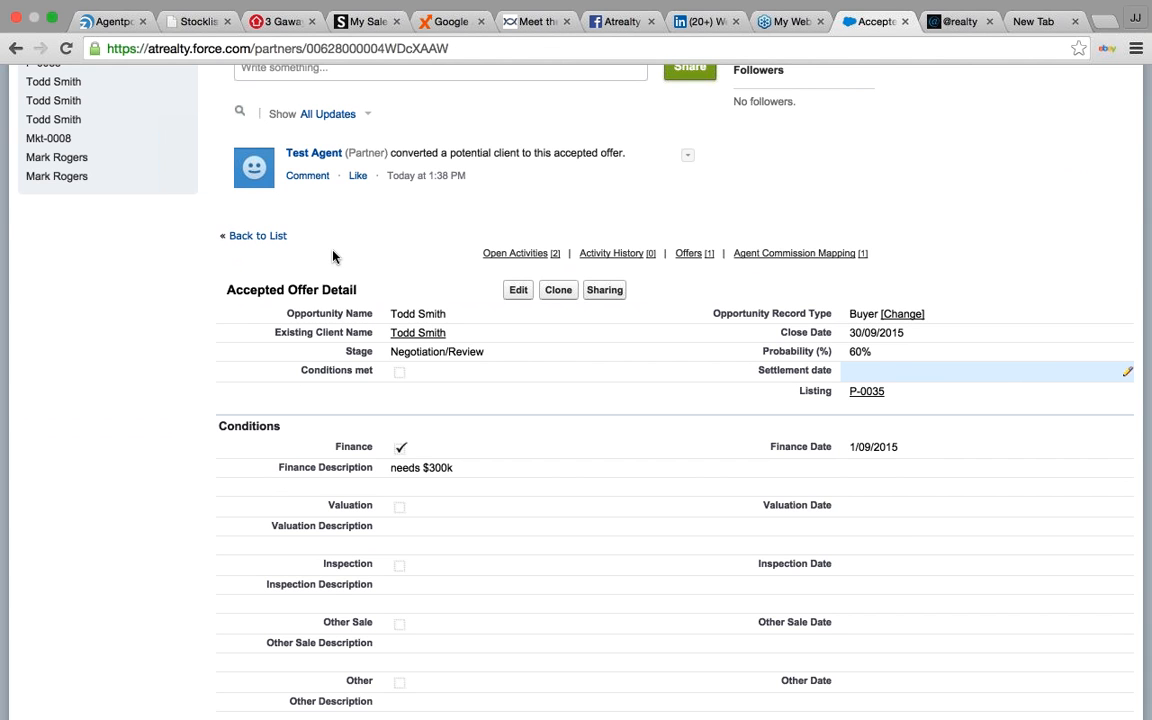
{"action": "scroll", "coordinate": [2, 218], "scroll_direction": "up", "scroll_amount": 1}
{"action": "scroll", "coordinate": [2, 218], "scroll_direction": "up", "scroll_amount": 5}
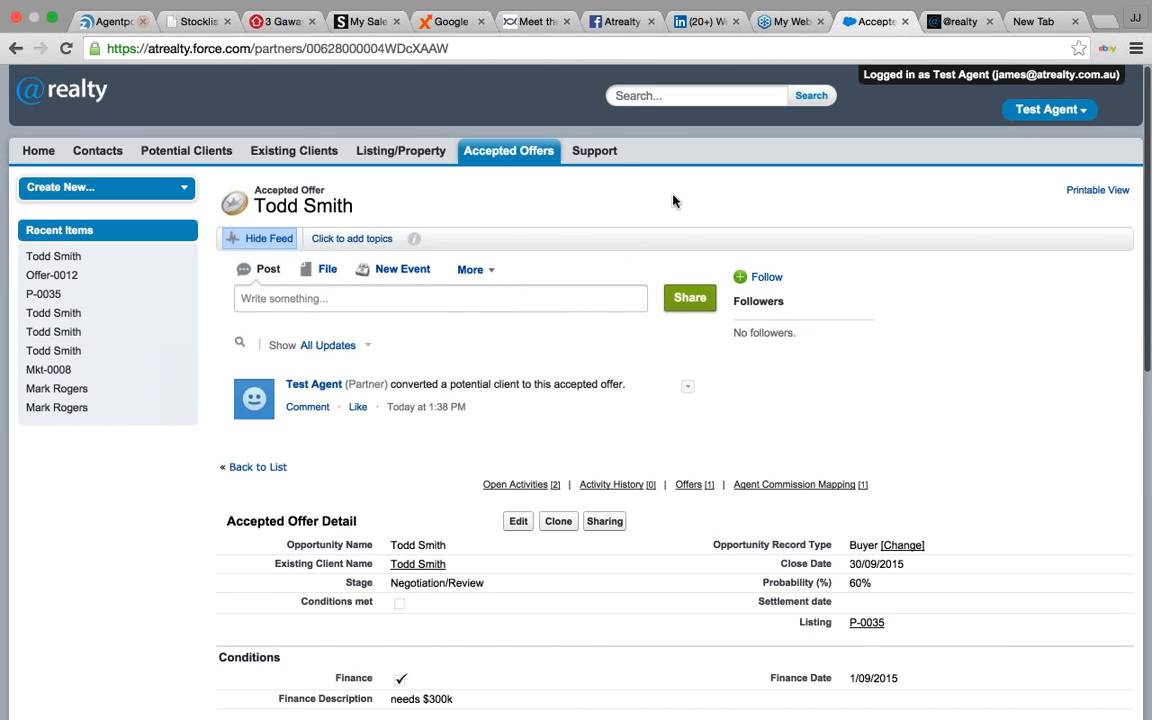
{"action": "left_click", "coordinate": [40, 152]}
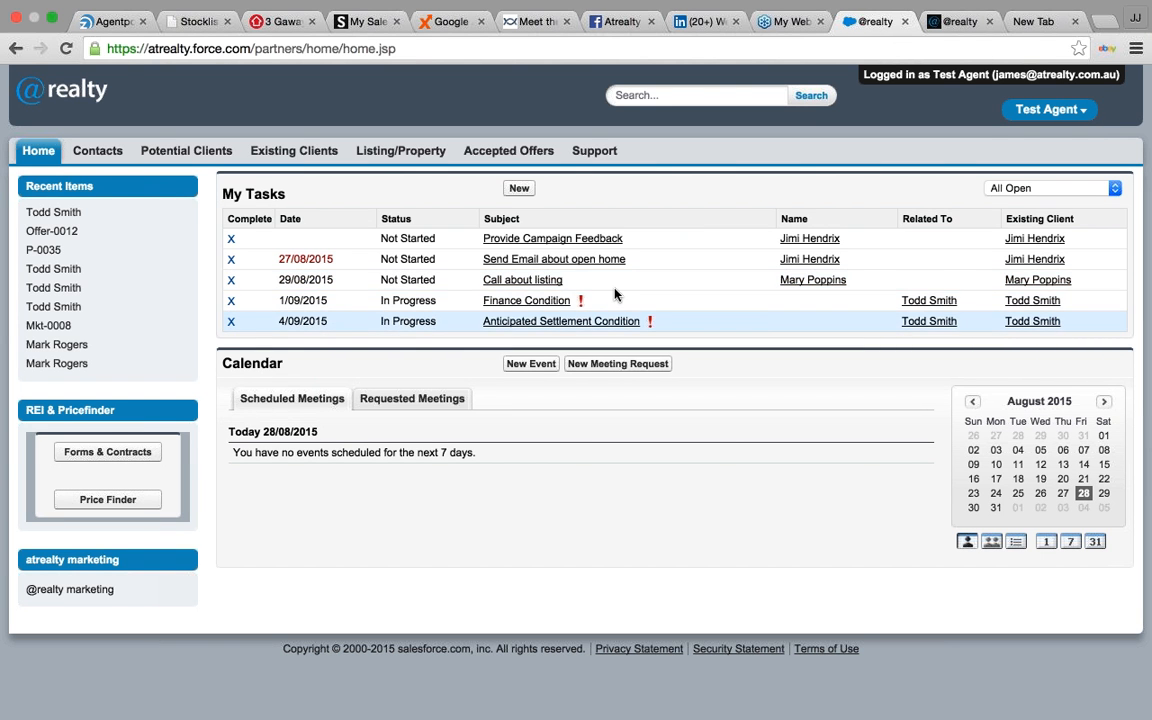
- Close the Finance Condition task from My Tasks and save it as completed
{"action": "mouse_move", "coordinate": [548, 306]}
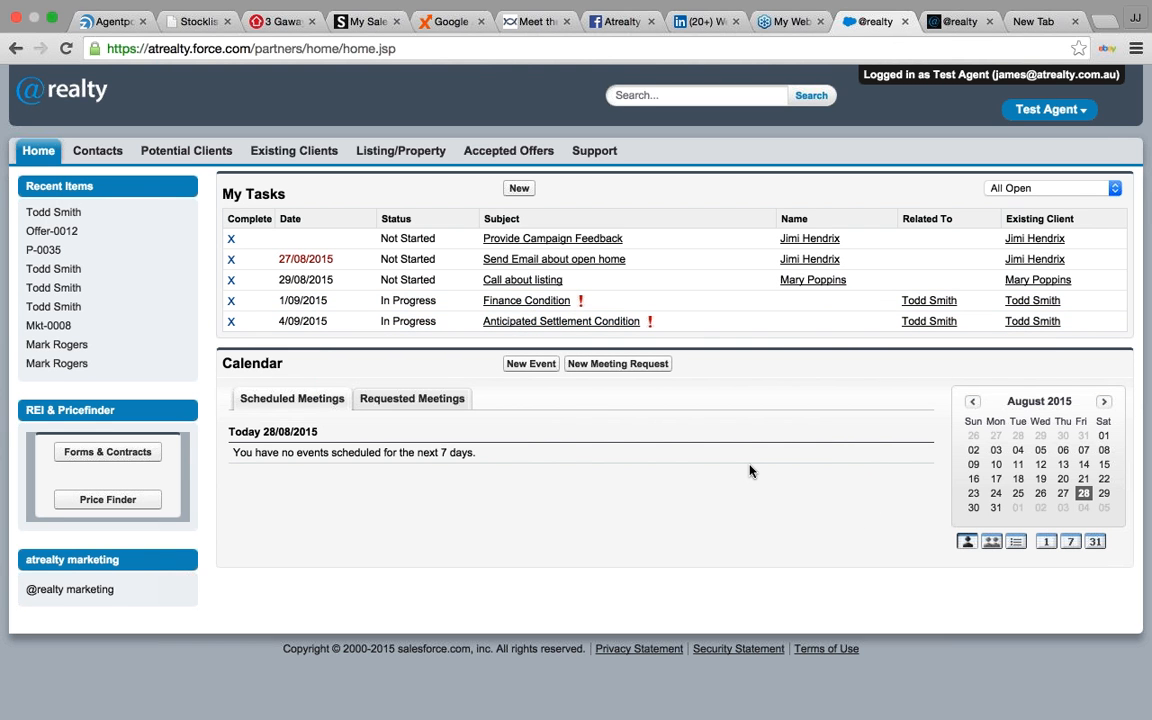
{"action": "left_click_drag", "start_coordinate": [279, 300], "coordinate": [341, 321]}
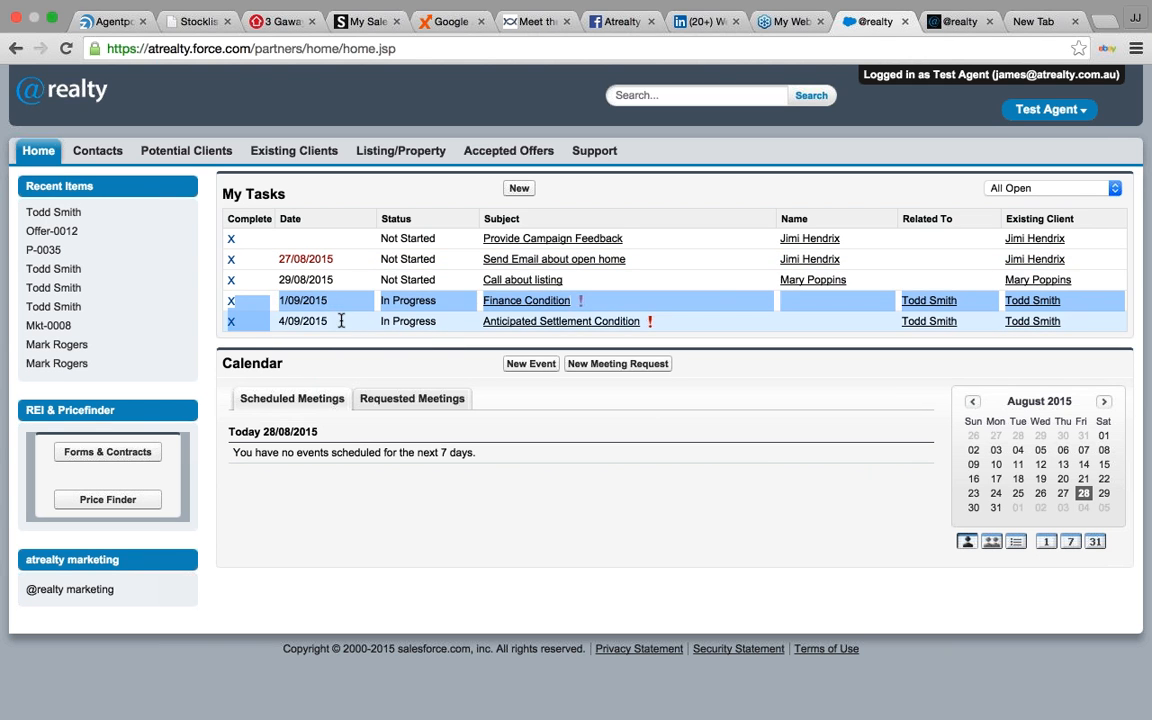
{"action": "left_click", "coordinate": [580, 504]}
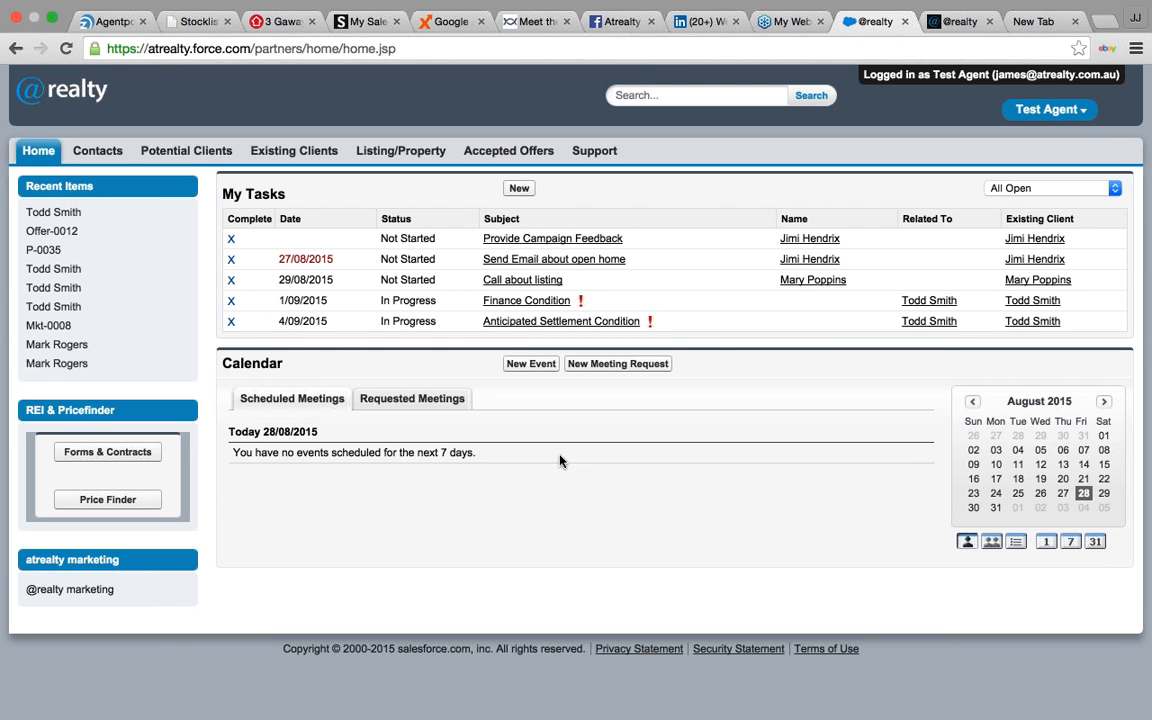
{"action": "left_click", "coordinate": [231, 300]}
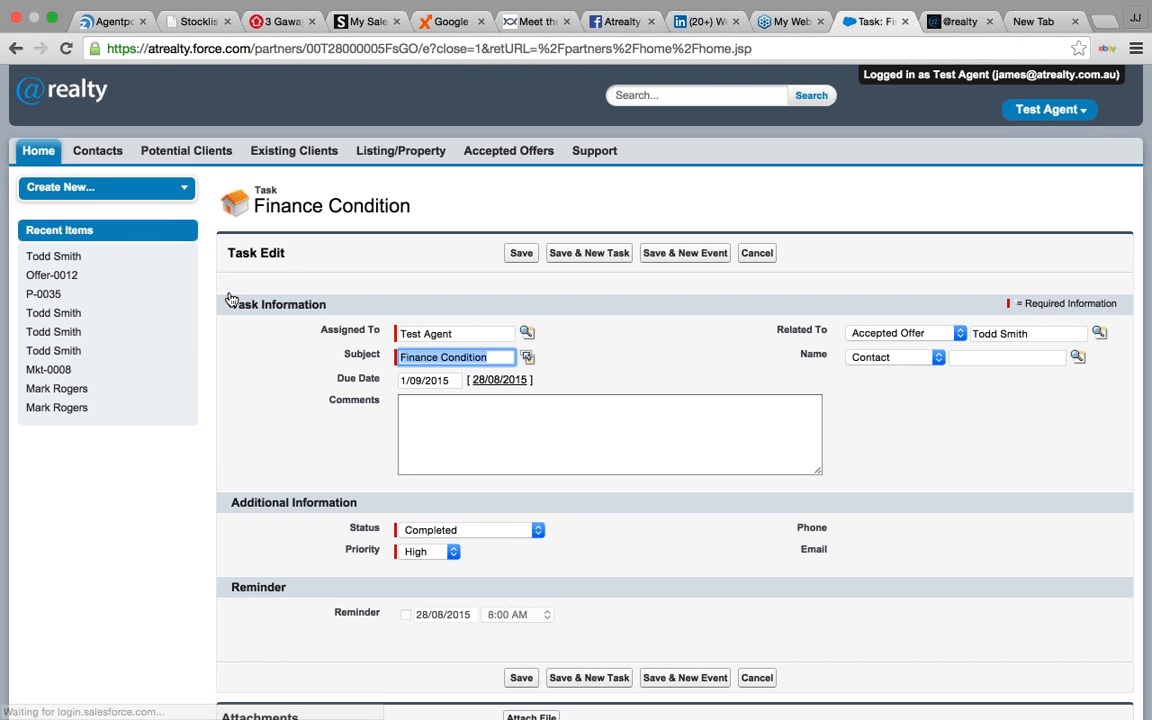
{"action": "left_click", "coordinate": [530, 254]}
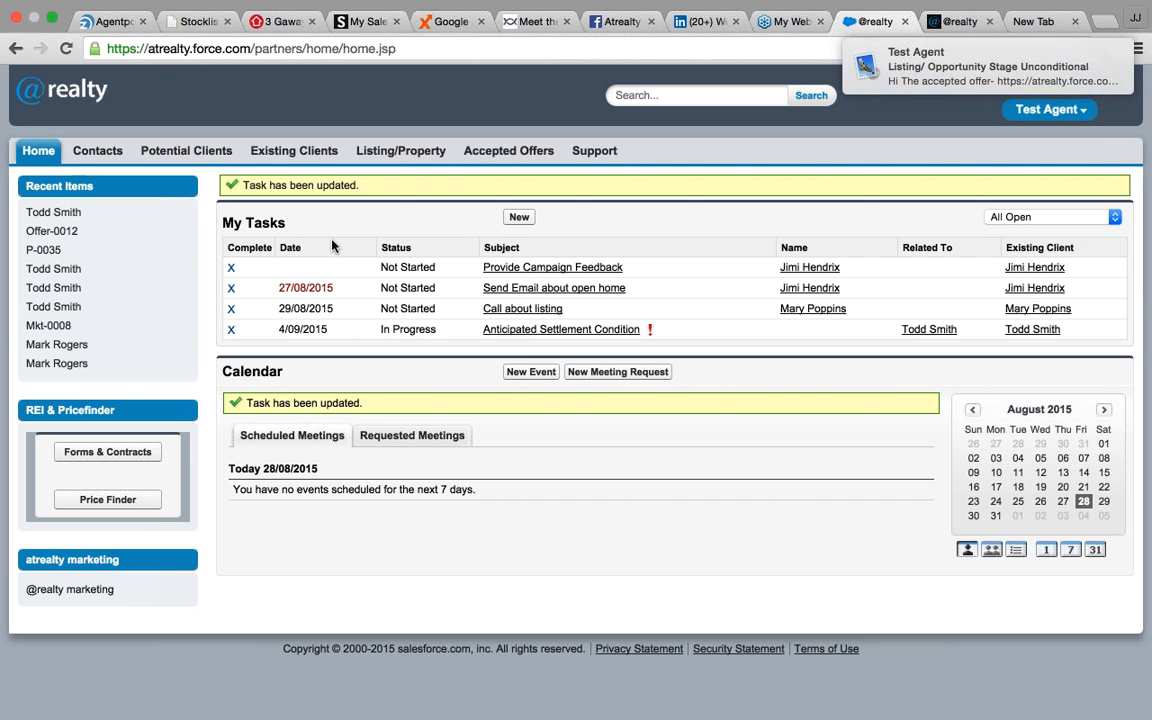
- Change the Anticipated Settlement Condition task's due date to 7/09/2015 and save it
{"action": "left_click", "coordinate": [513, 342]}
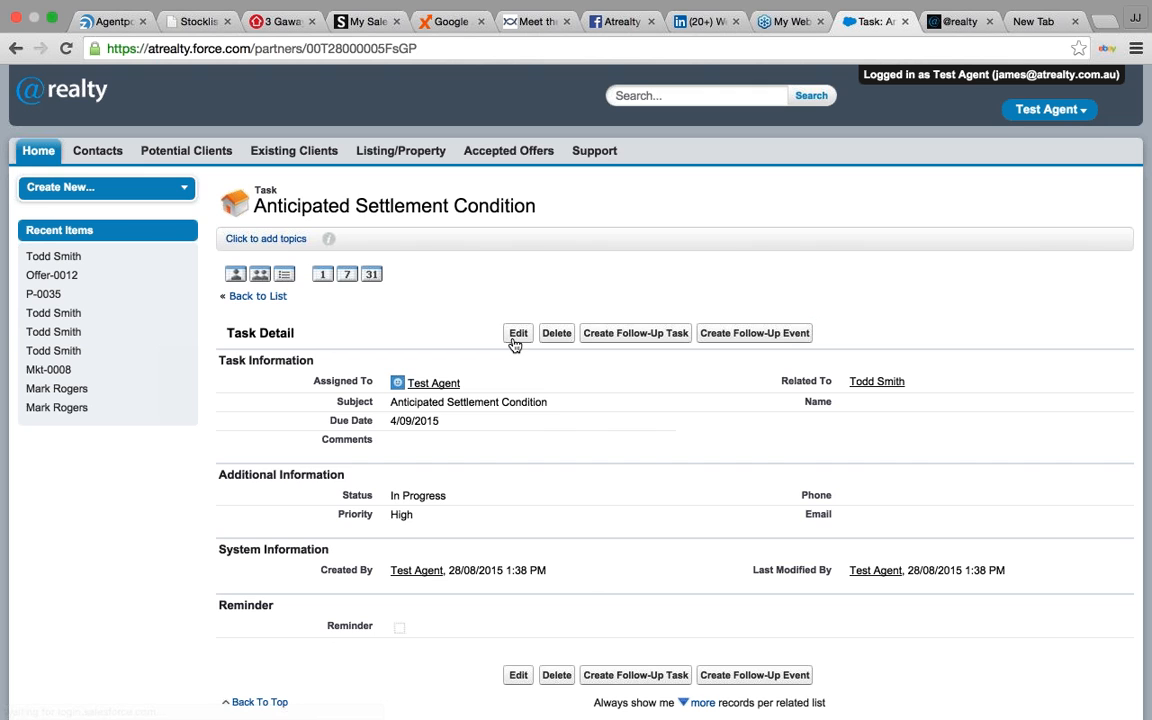
{"action": "left_click", "coordinate": [516, 339]}
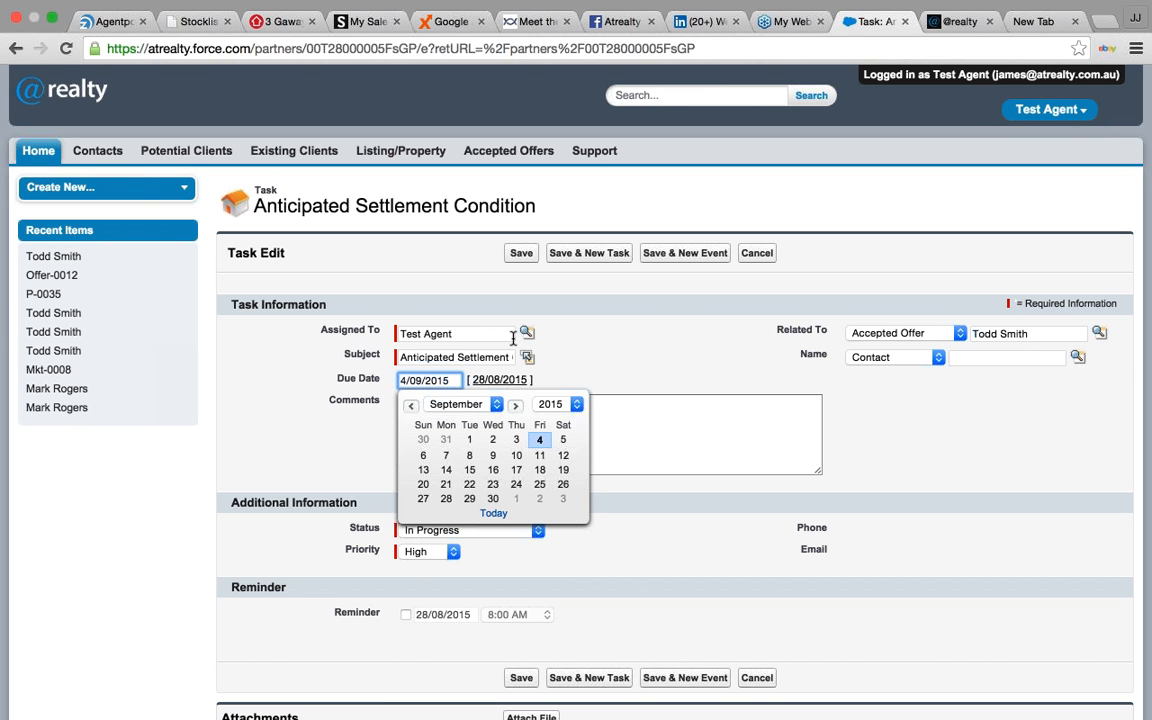
{"action": "left_click", "coordinate": [447, 461]}
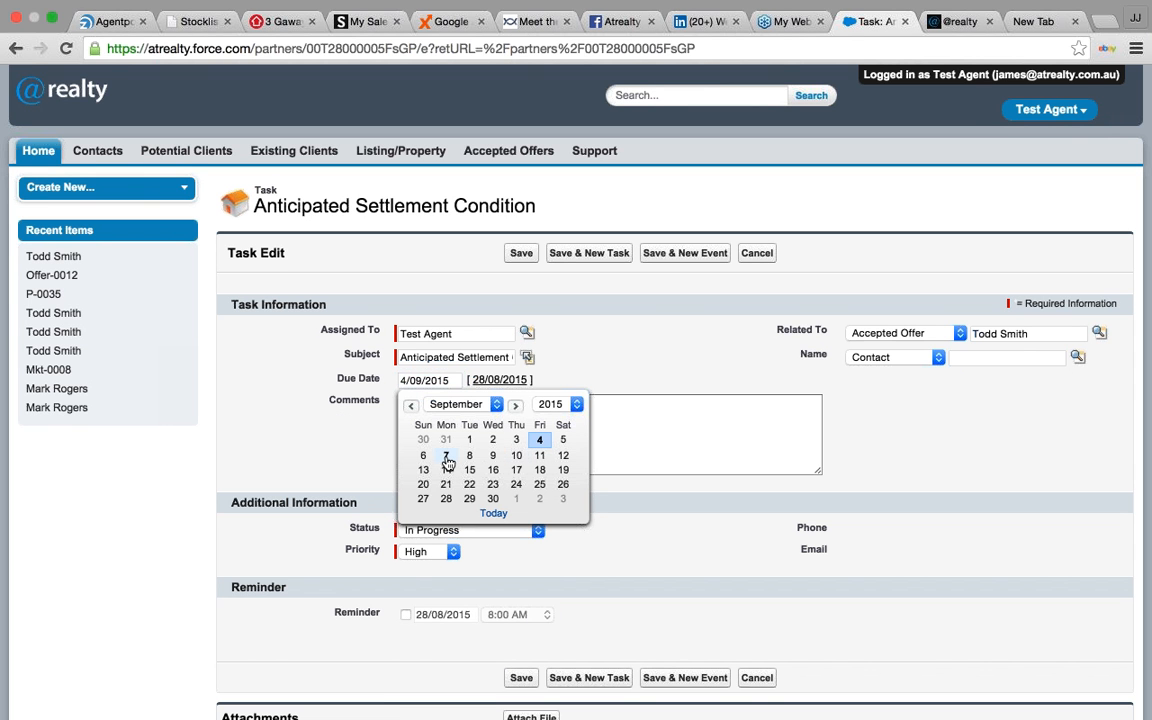
{"action": "left_click", "coordinate": [447, 461]}
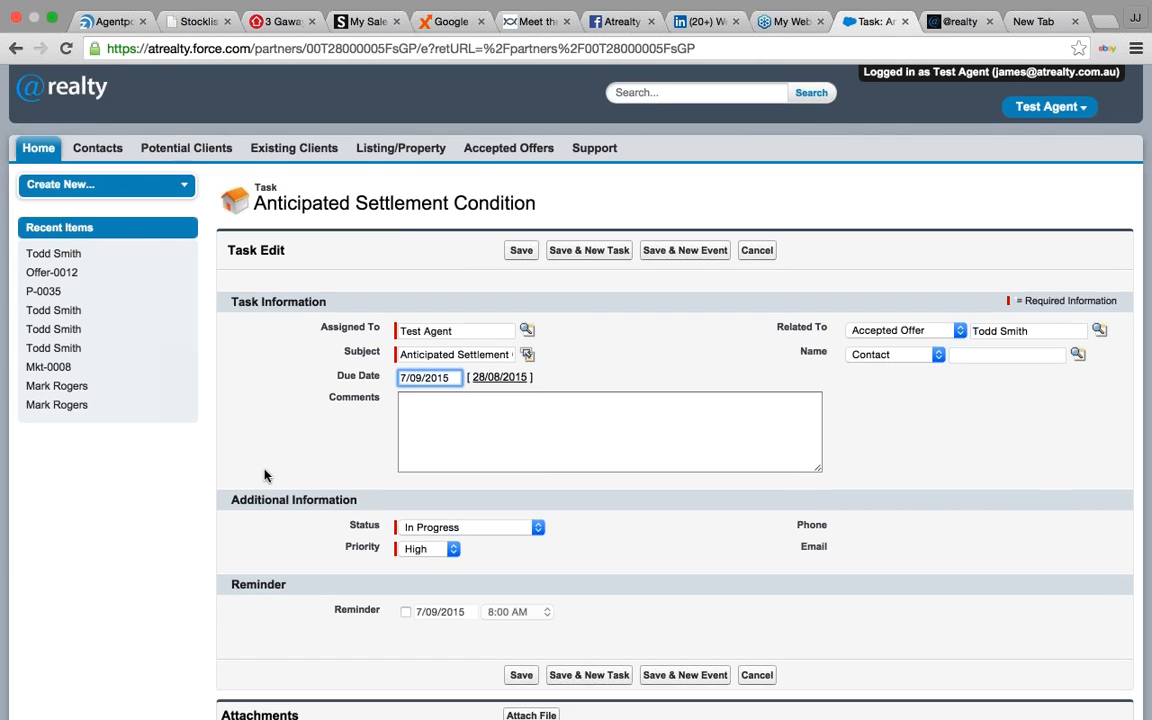
{"action": "scroll", "coordinate": [541, 606], "scroll_direction": "down", "scroll_amount": 3}
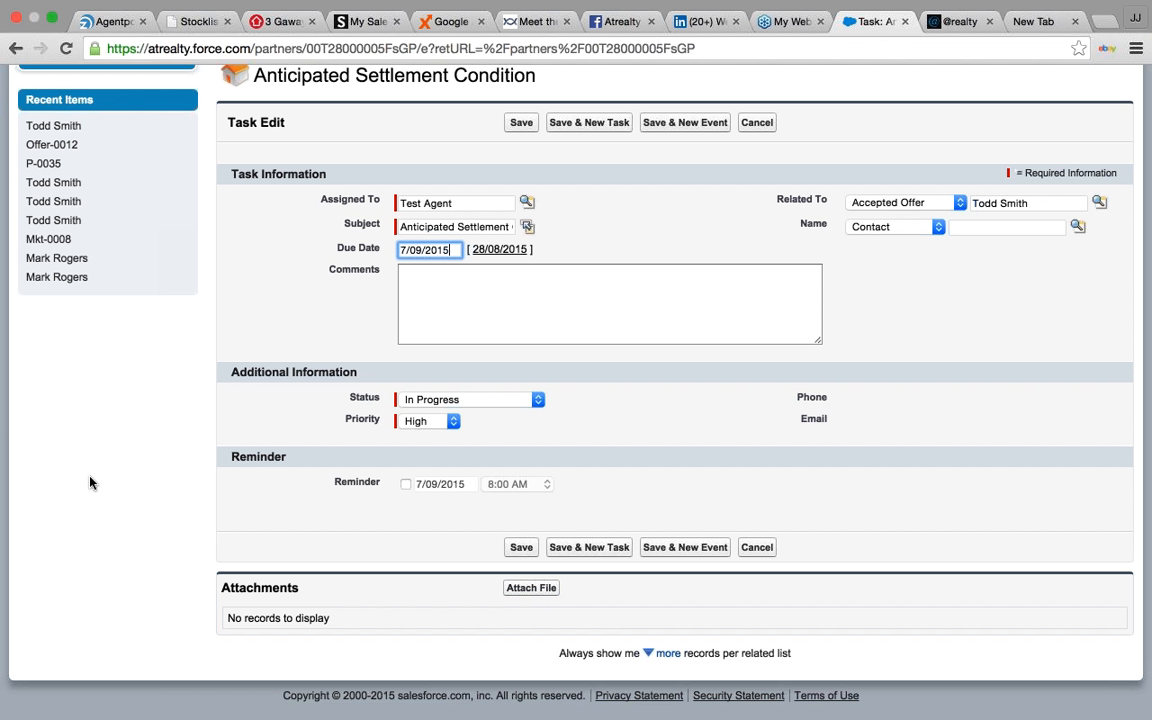
{"action": "scroll", "coordinate": [300, 380], "scroll_direction": "up", "scroll_amount": 3}
{"action": "left_click", "coordinate": [503, 262]}
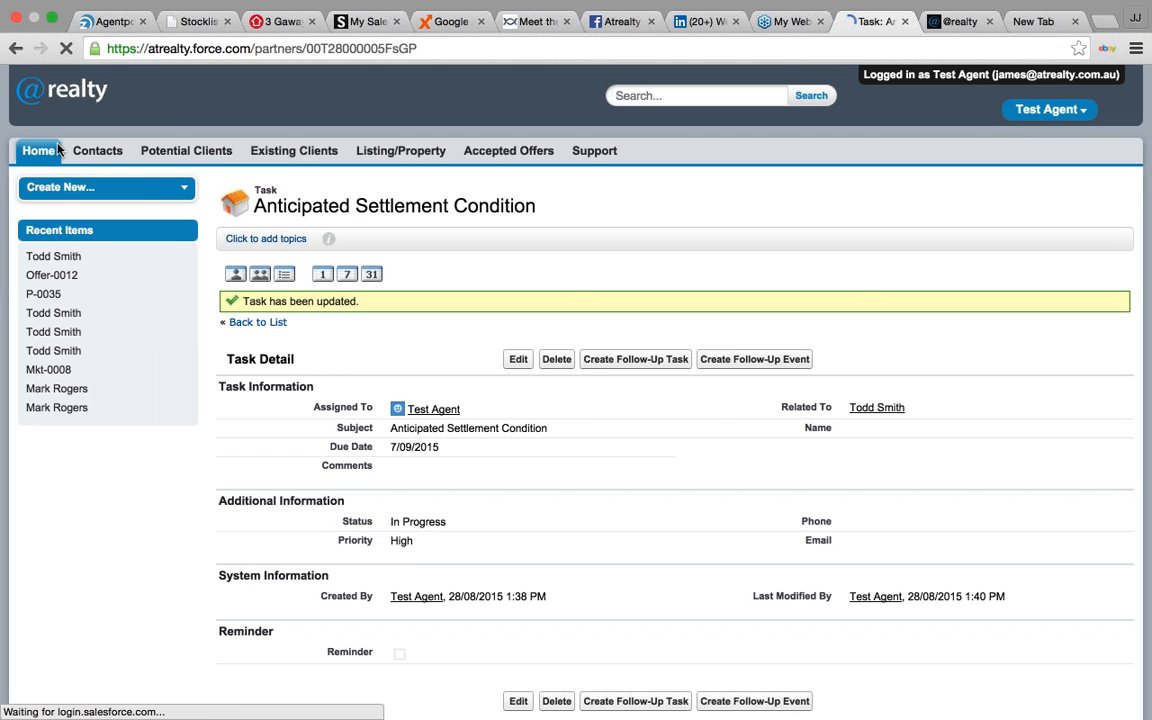
- From the home task list, close the Anticipated Settlement Condition task and save it as completed
{"action": "left_click", "coordinate": [57, 148]}
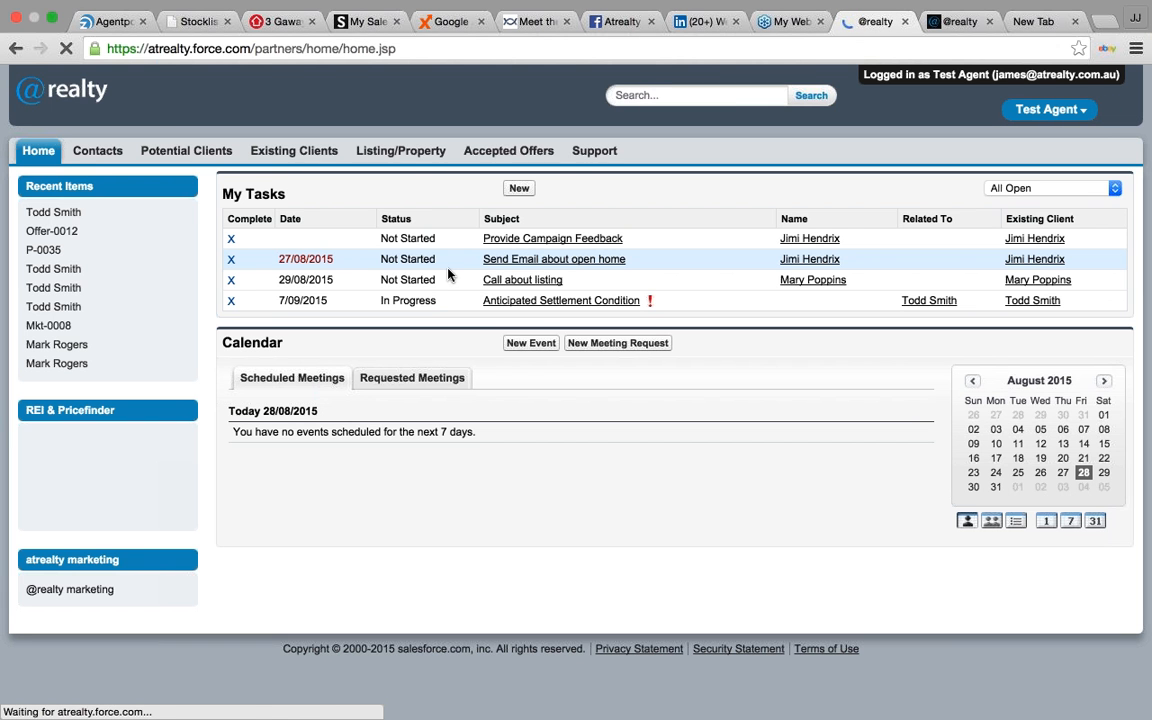
{"action": "left_click_drag", "start_coordinate": [277, 300], "coordinate": [328, 305]}
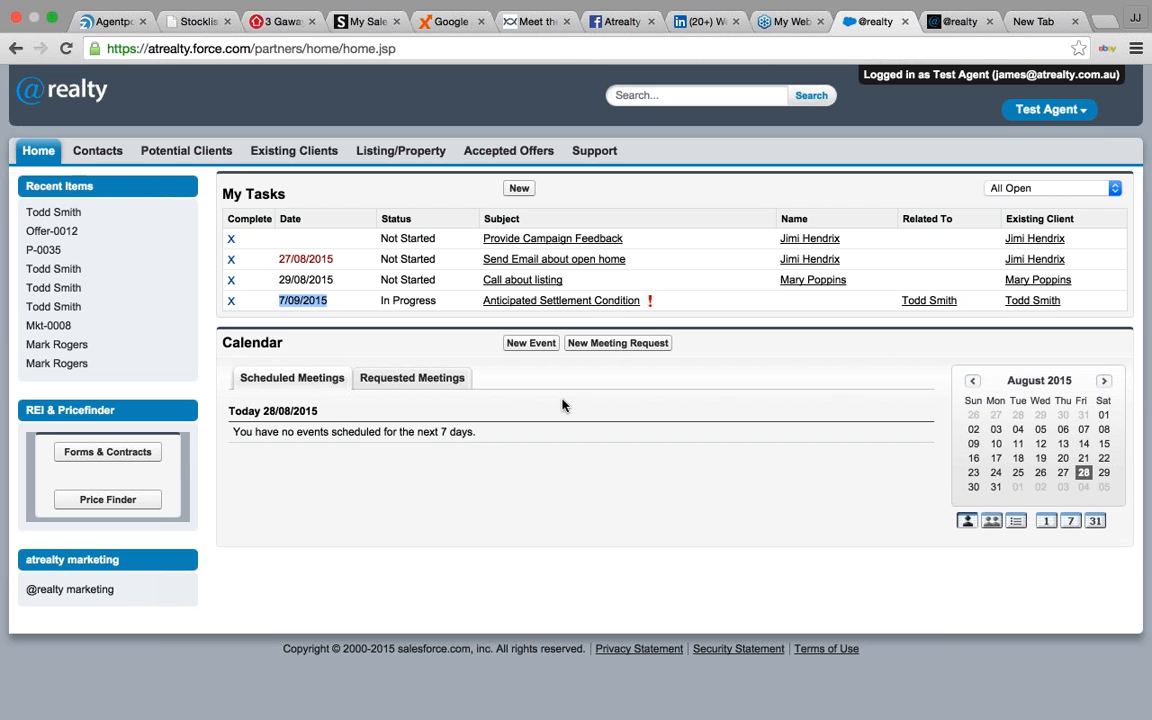
{"action": "left_click", "coordinate": [541, 483]}
{"action": "left_click", "coordinate": [233, 302]}
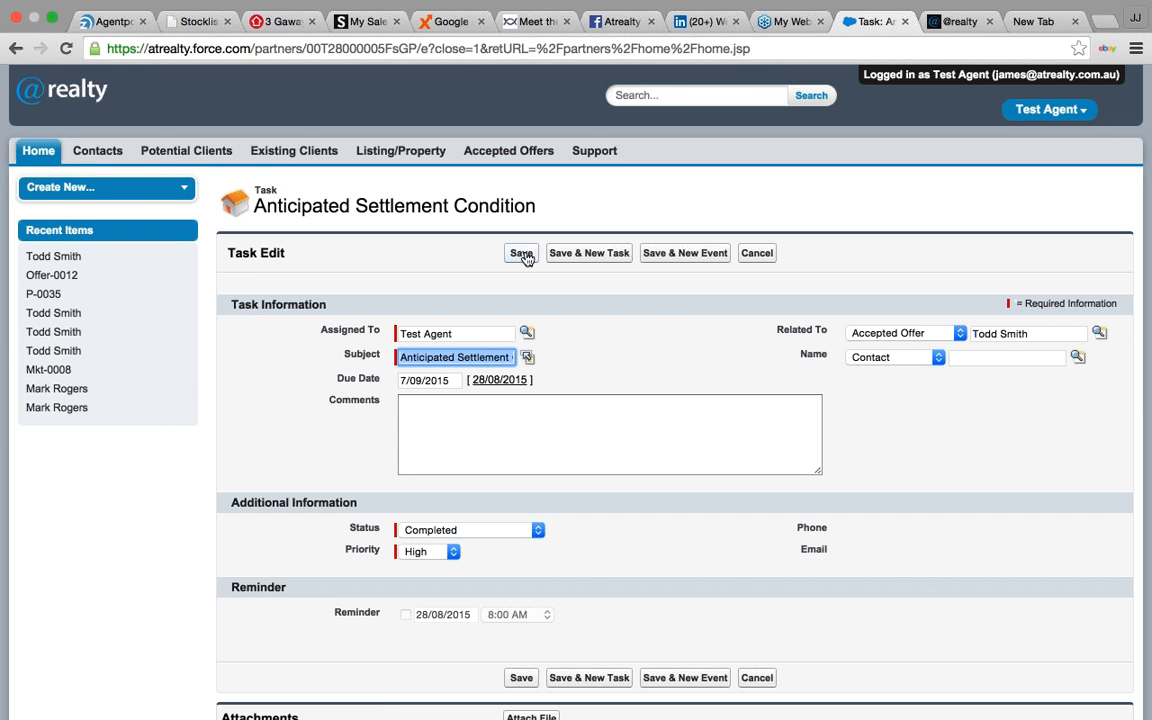
{"action": "left_click", "coordinate": [522, 254]}
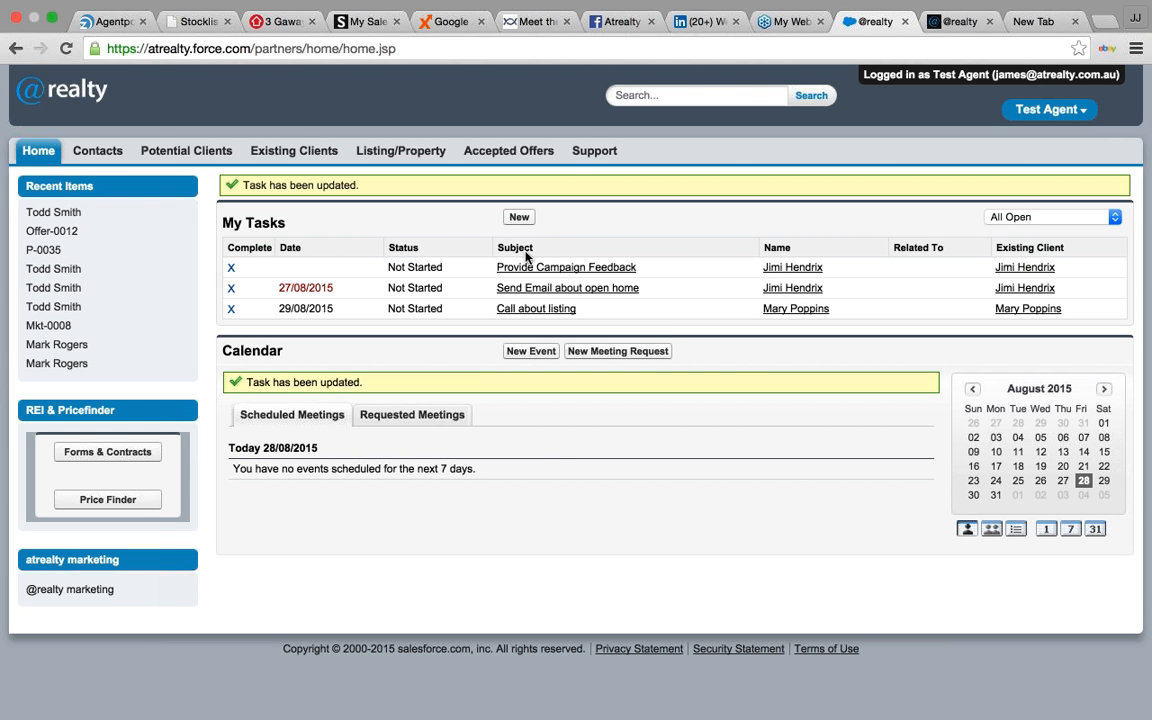
{"action": "left_click", "coordinate": [411, 152]}
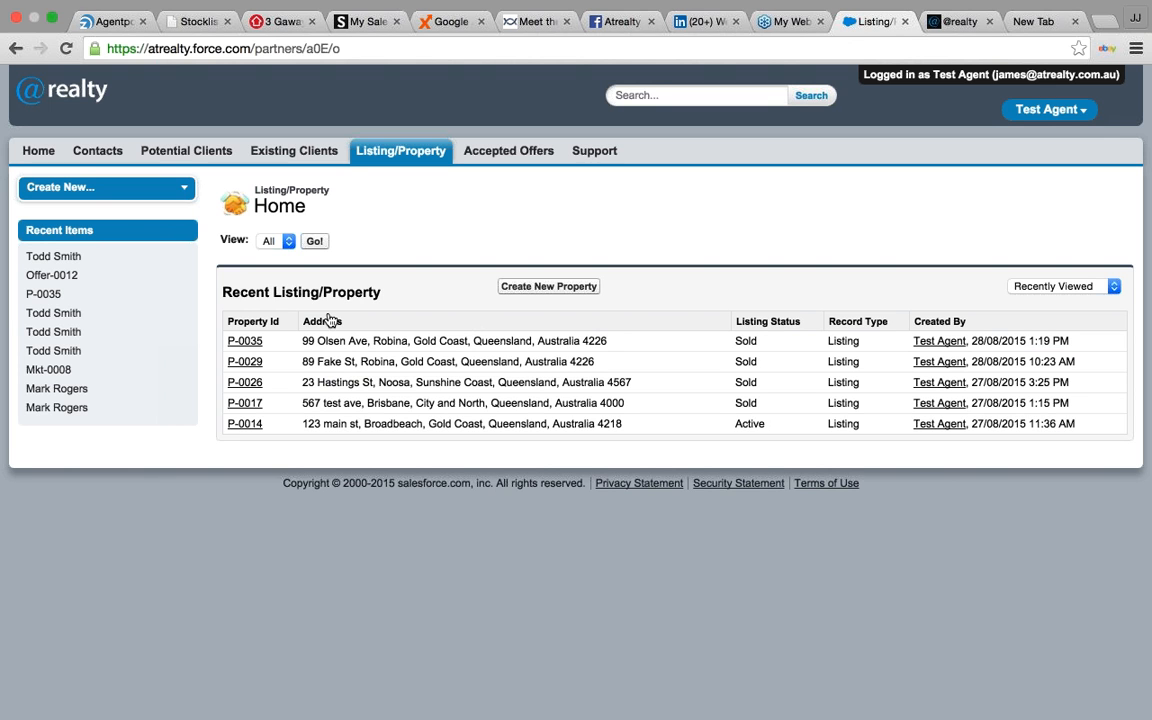
{"action": "left_click", "coordinate": [244, 344]}
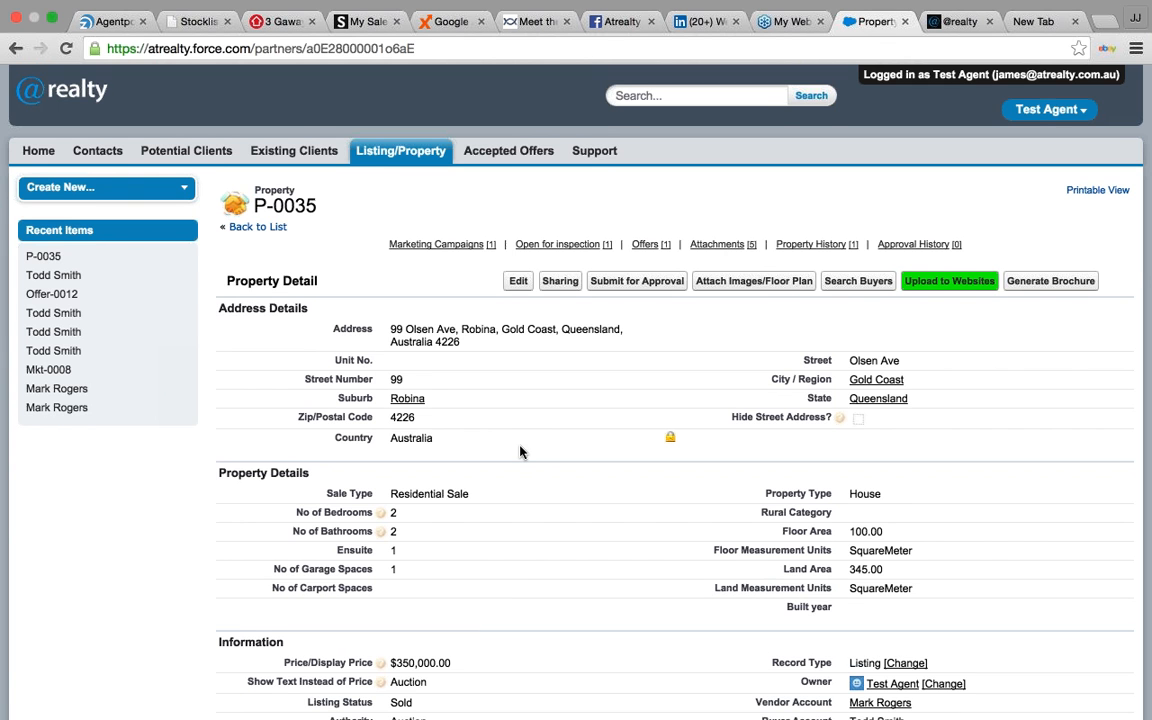
{"action": "scroll", "coordinate": [520, 452], "scroll_direction": "down", "scroll_amount": 3}
{"action": "scroll", "coordinate": [467, 494], "scroll_direction": "down", "scroll_amount": 3}
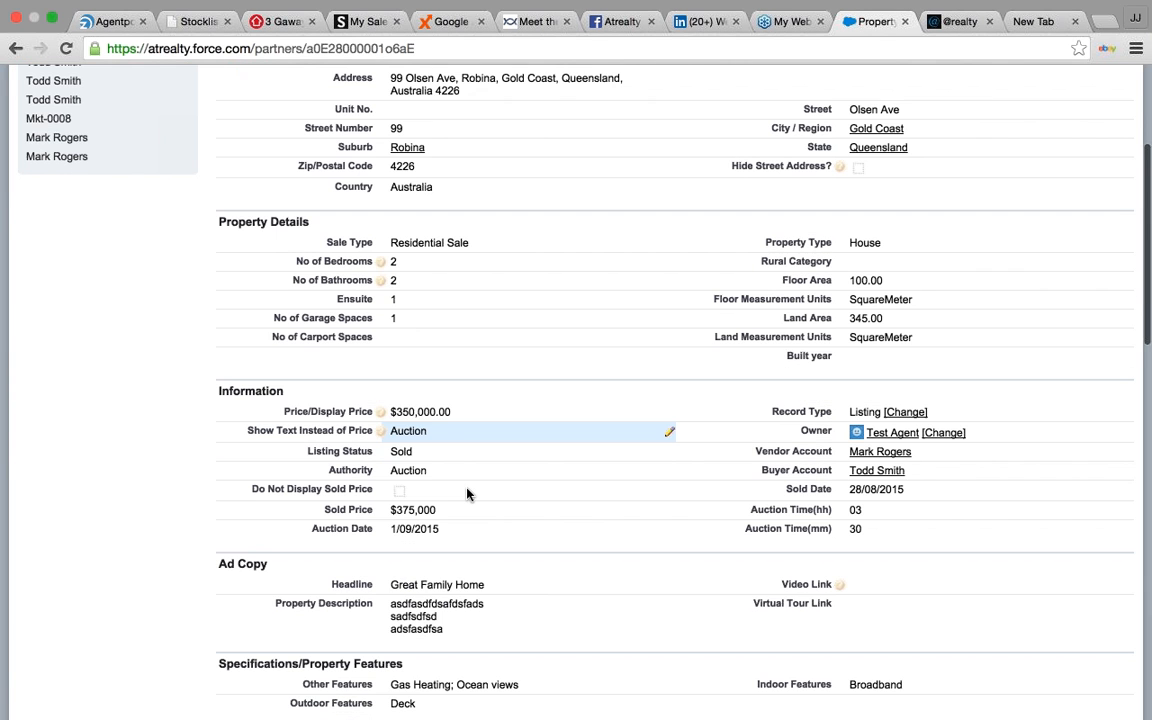
{"action": "scroll", "coordinate": [467, 494], "scroll_direction": "down", "scroll_amount": 1}
{"action": "left_click_drag", "start_coordinate": [440, 504], "coordinate": [392, 506]}
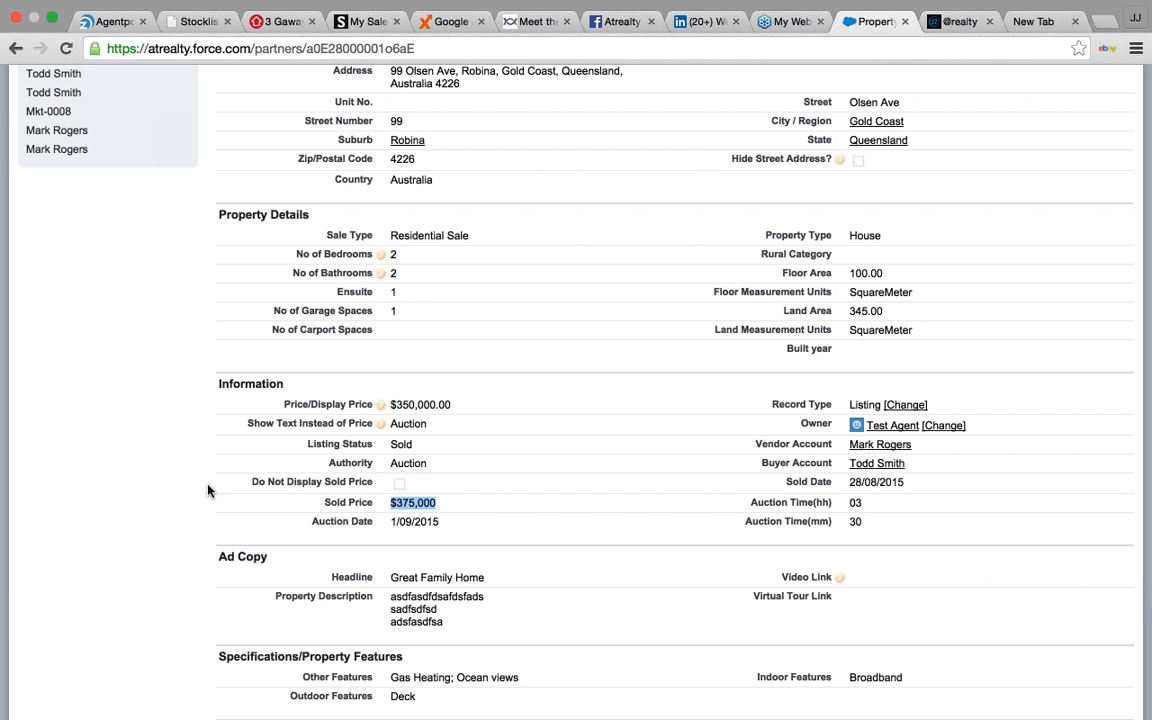
{"action": "scroll", "coordinate": [208, 490], "scroll_direction": "up", "scroll_amount": 5}
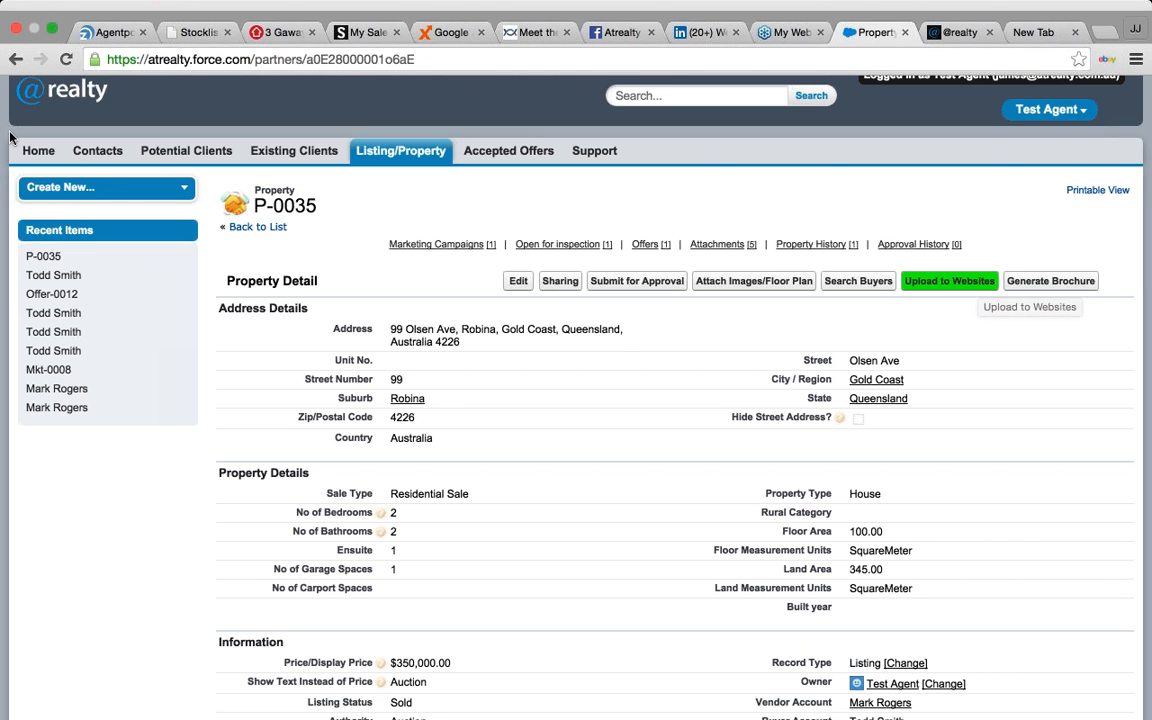
{"action": "left_click", "coordinate": [38, 153]}
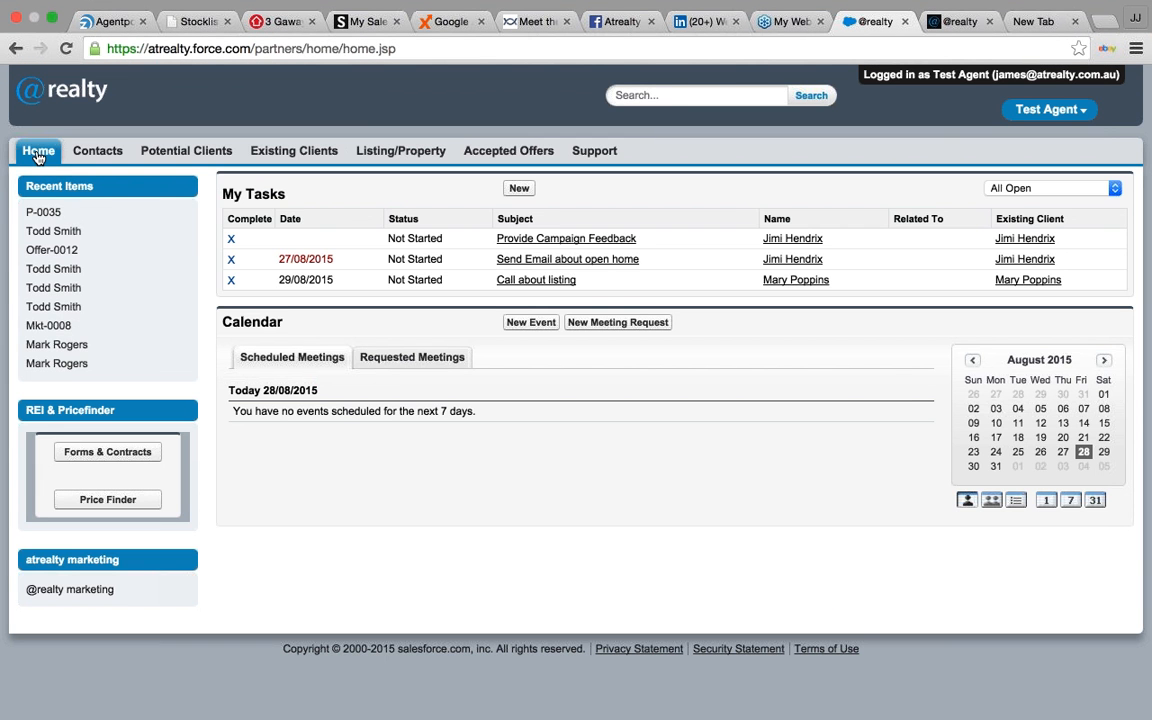